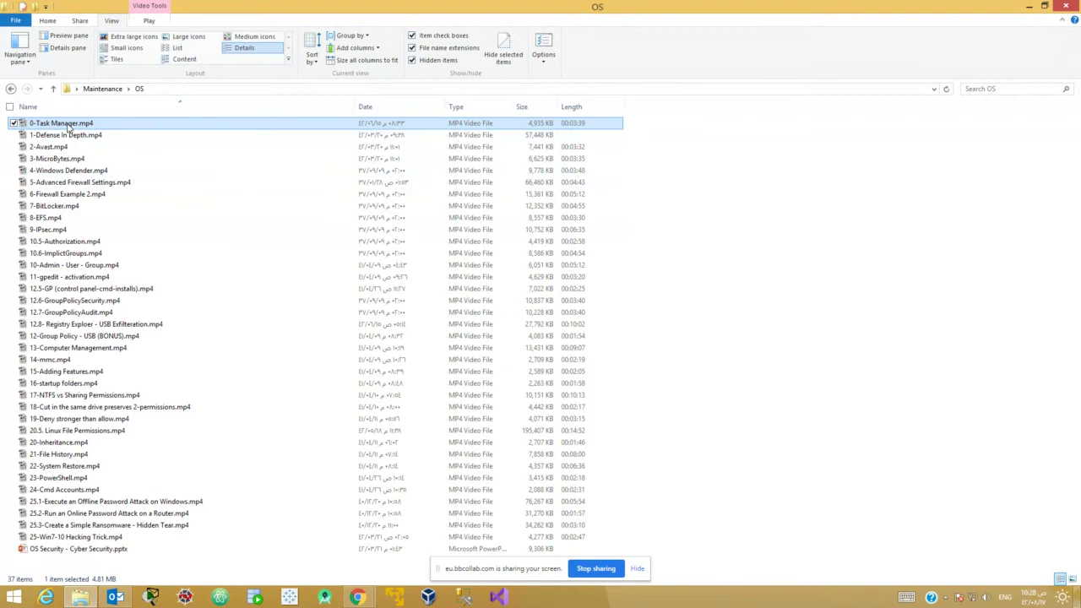
Play the 0-Task Manager.mp4 video full screen until it shows Google Chrome's process options including Create dump file, pausing for explanation
double_click(76, 122)
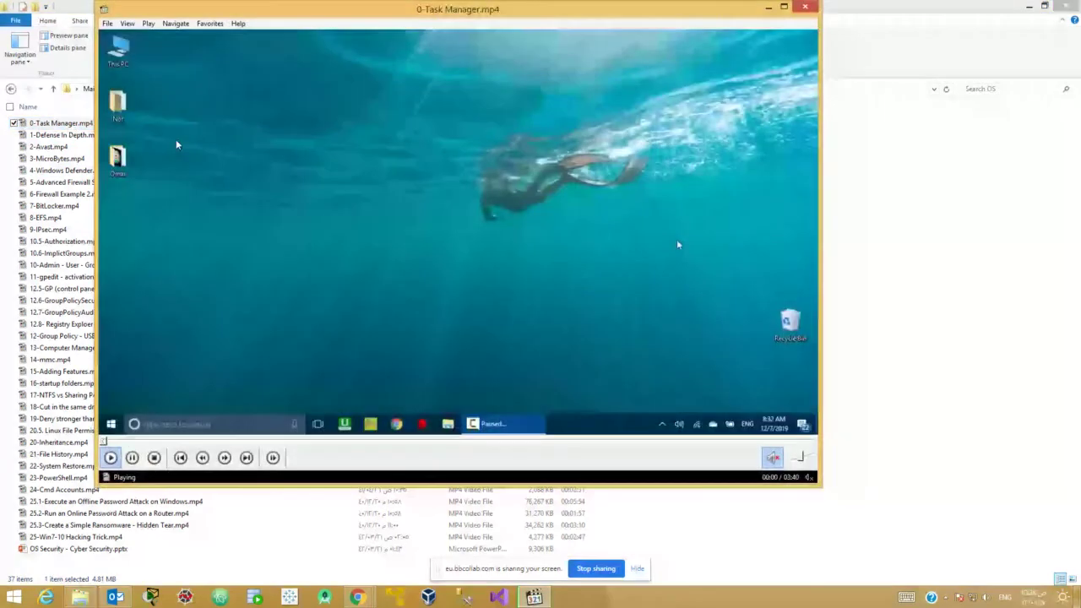
double_click(334, 154)
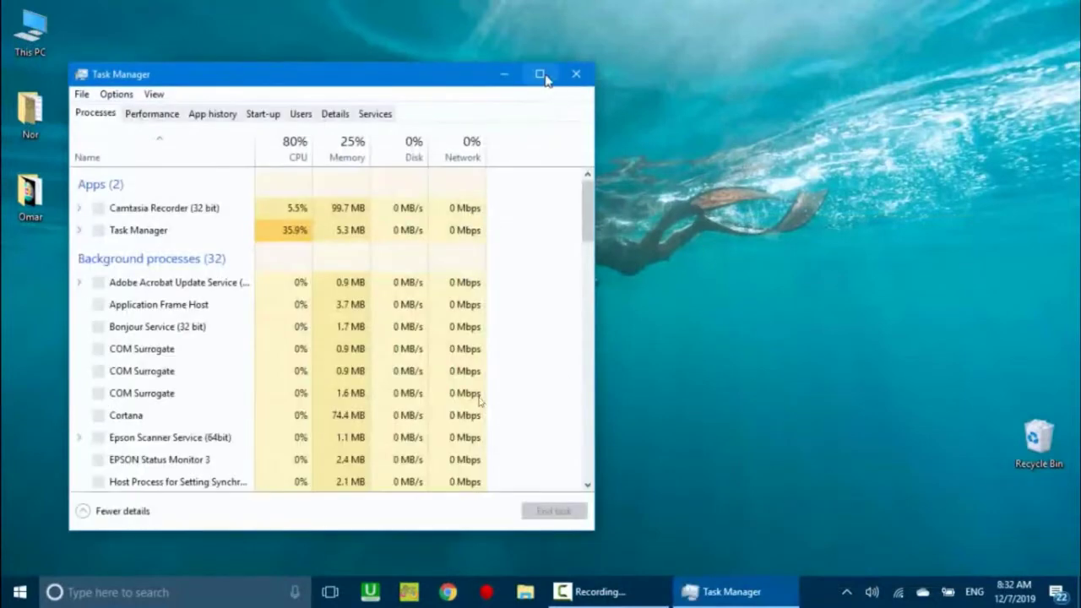
key("space")
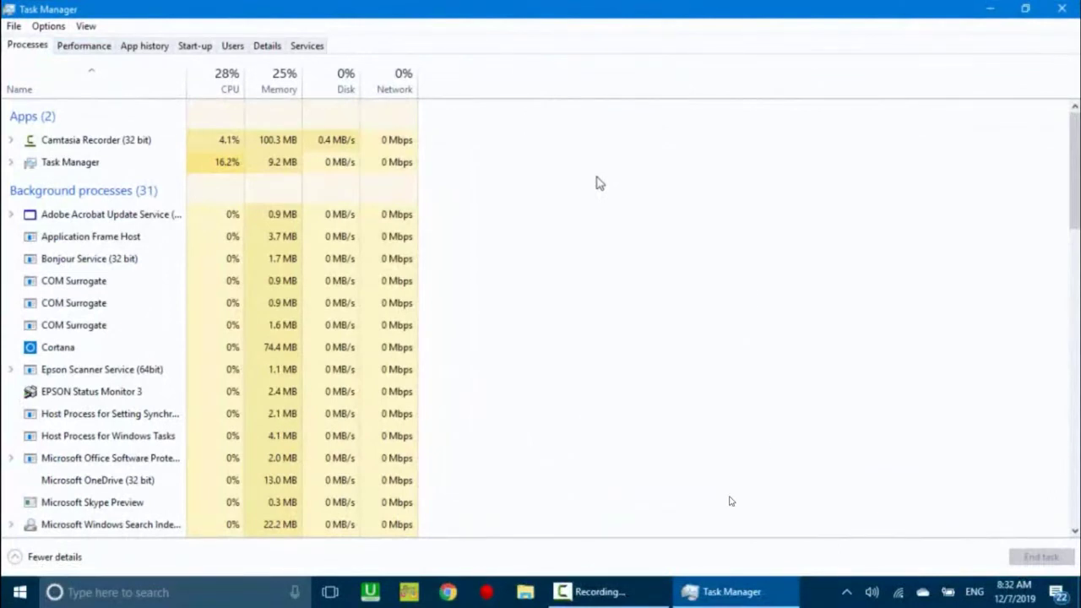
left_click(681, 294)
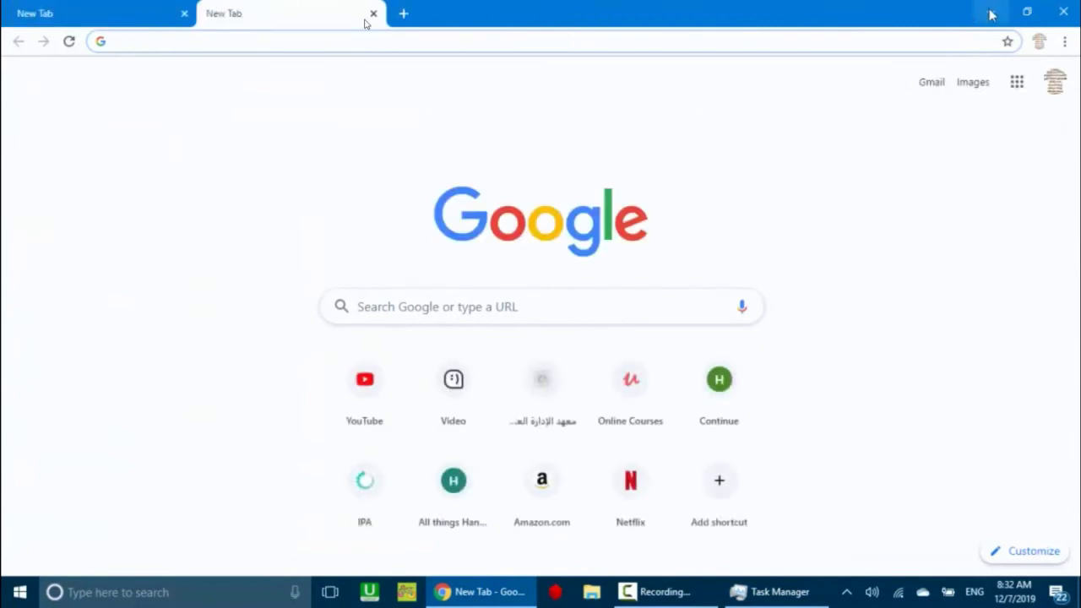
key("ctrl+shift+Escape")
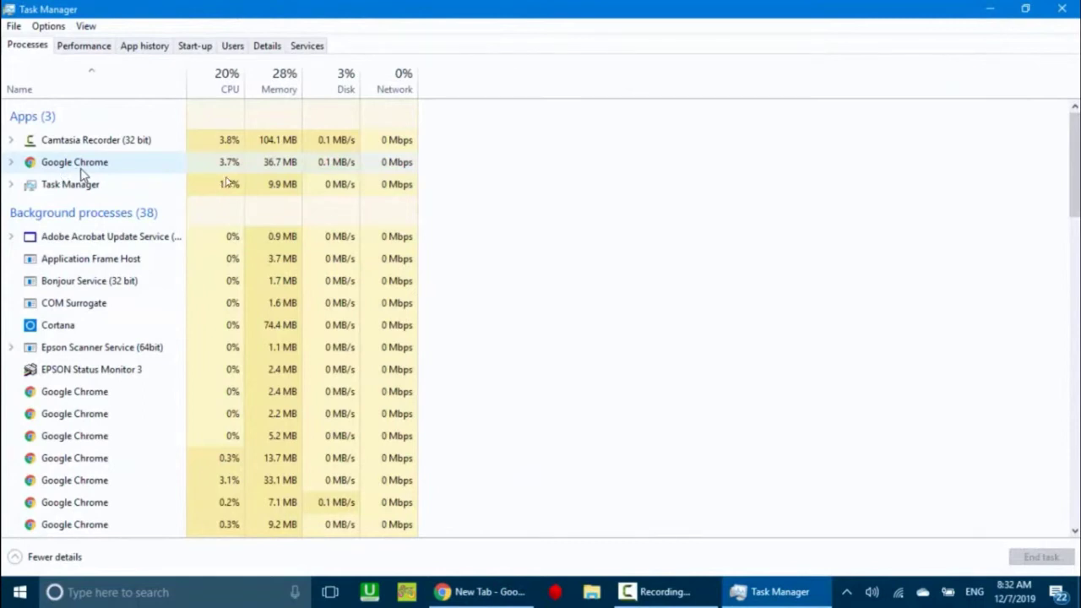
left_click(82, 170)
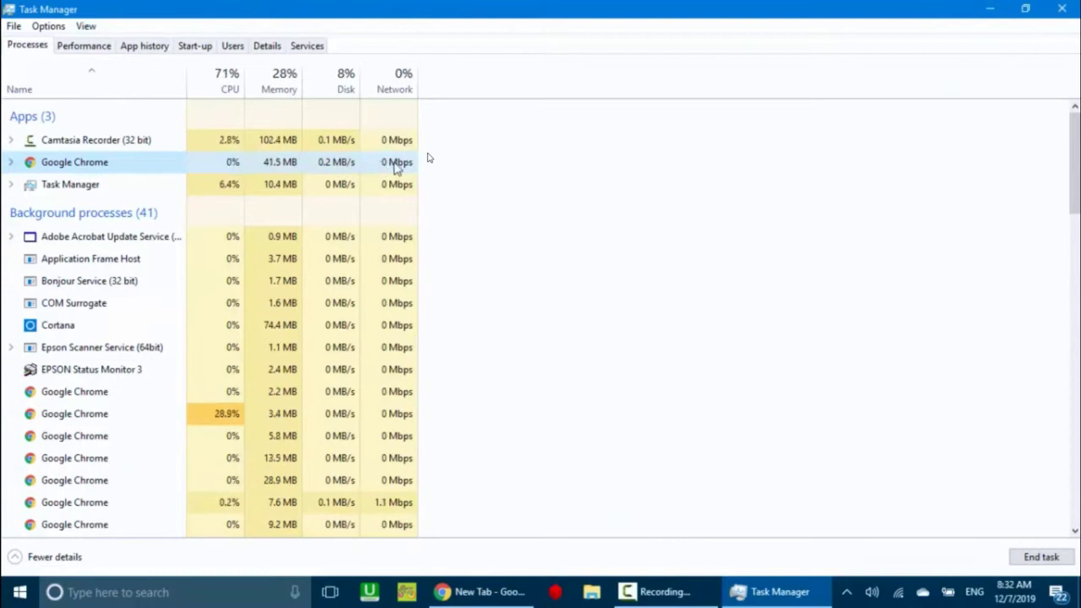
right_click(82, 167)
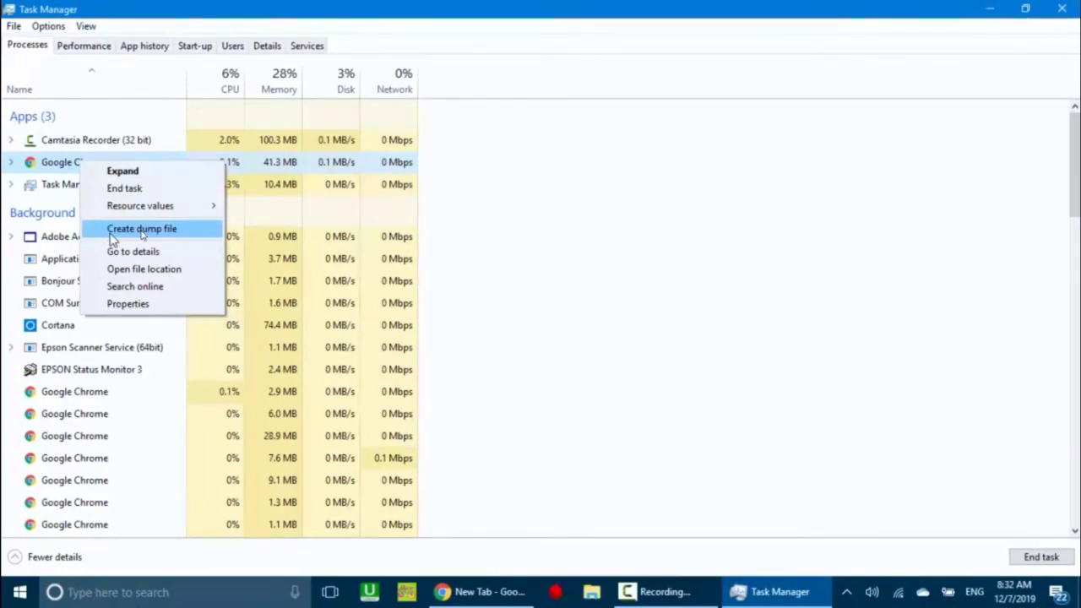
double_click(310, 261)
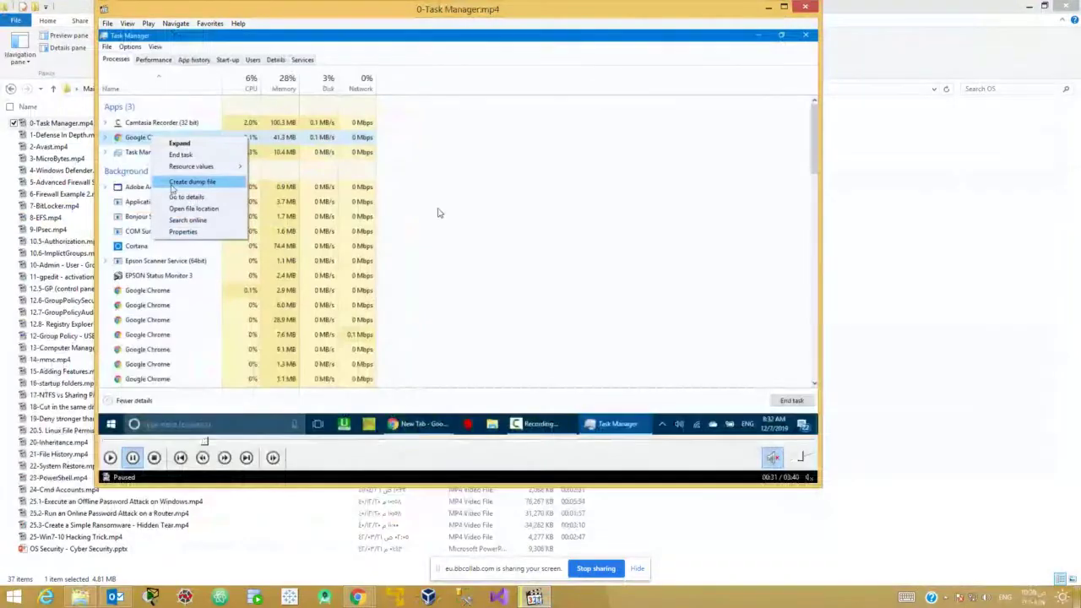
Minimize the video player and open a blank Notepad document in a maximized window
left_click(772, 10)
key("super+r")
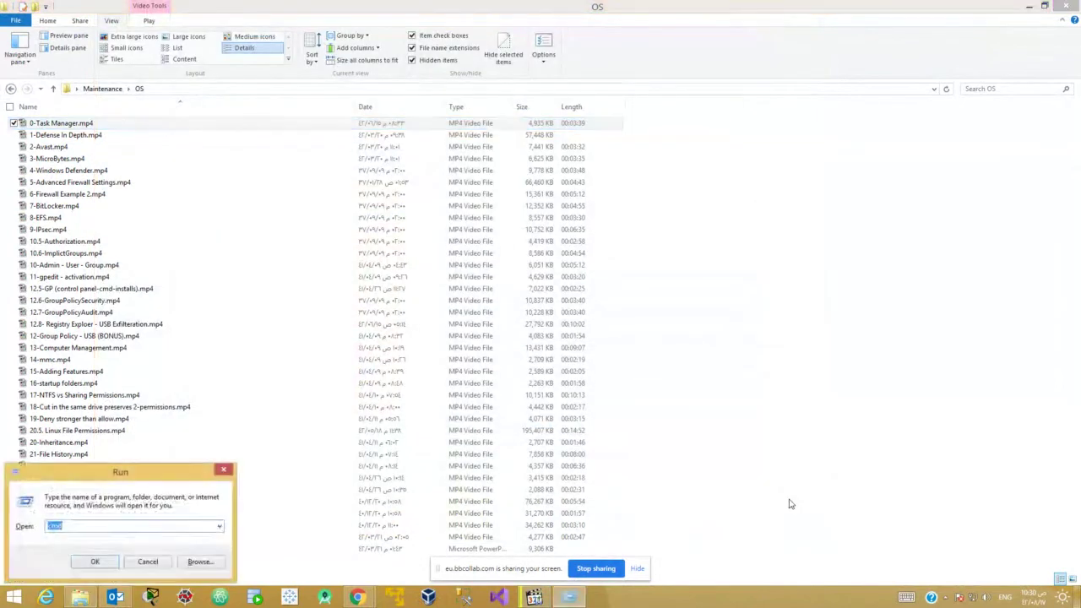
type("notepad")
key("Return")
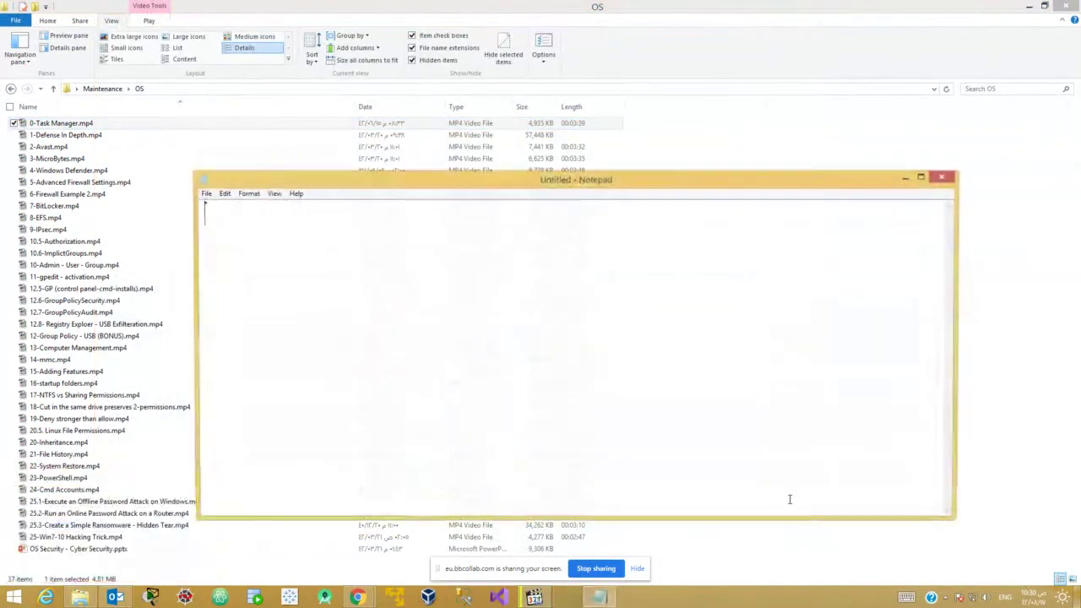
double_click(465, 181)
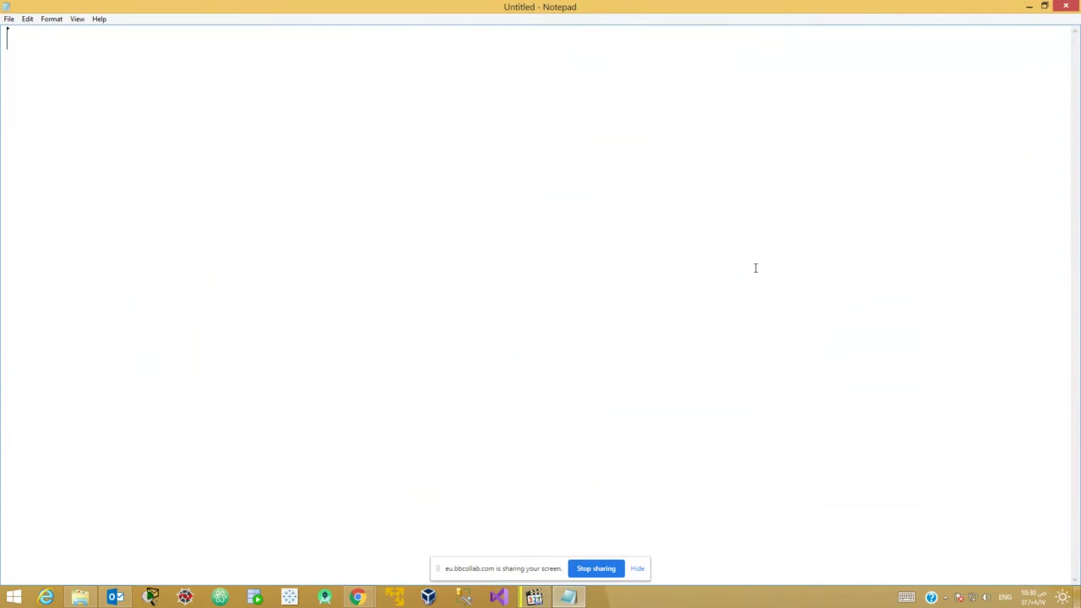
Write the heading "scenario:" at the start of the document, followed by a blank line
type("scenario")
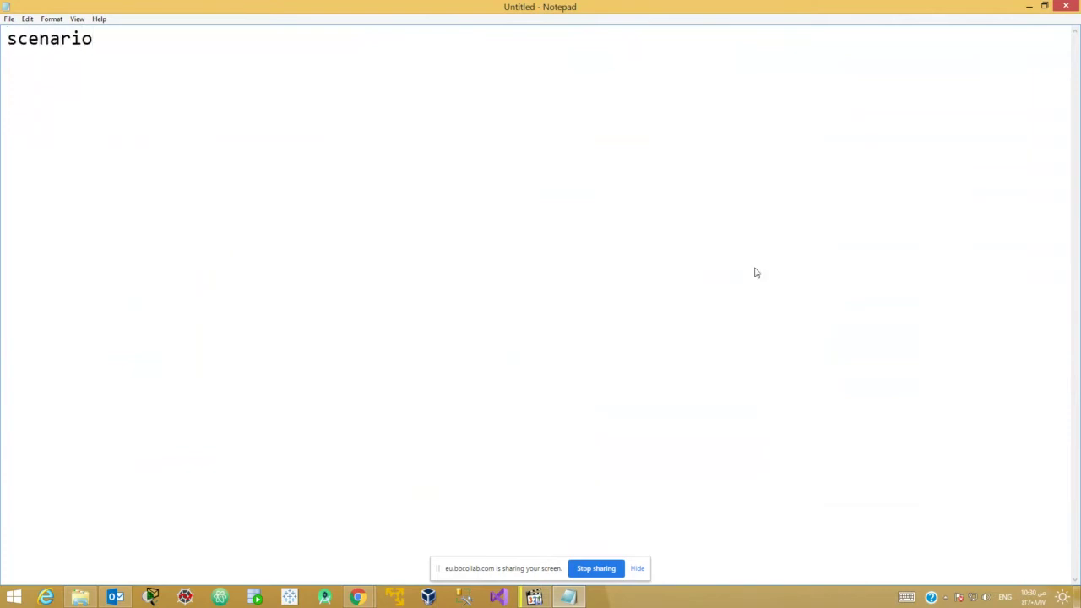
type(":")
key("Return")
key("Return")
Add the lines "HR > IT" and "X > ABC" under the scenario heading
type("h")
key("BackSpace")
type("HR > ")
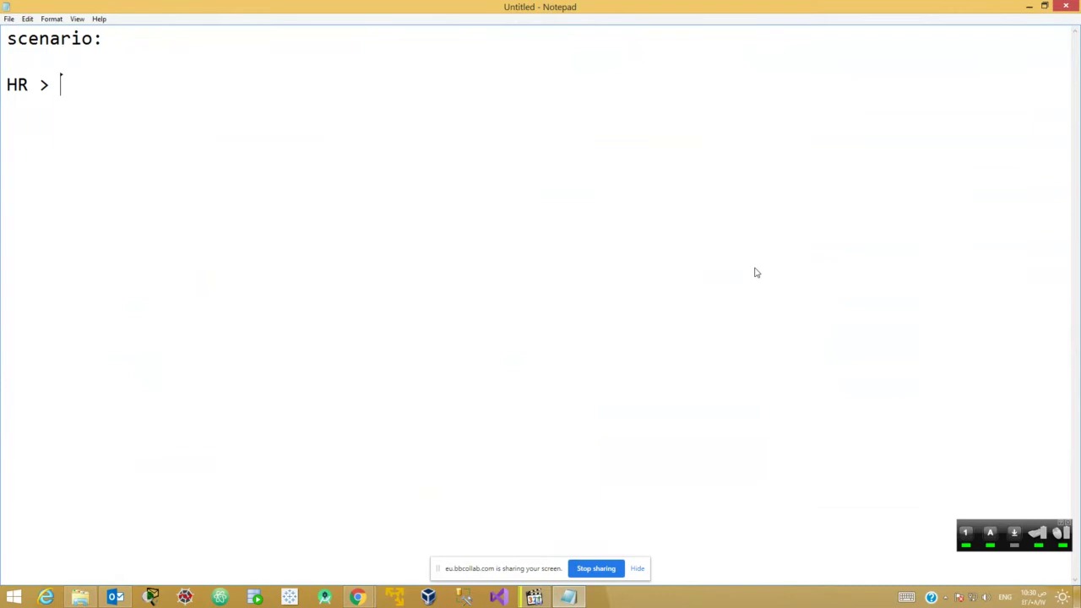
type("IT")
key("Return")
key("Return")
type("X >")
type("ABC")
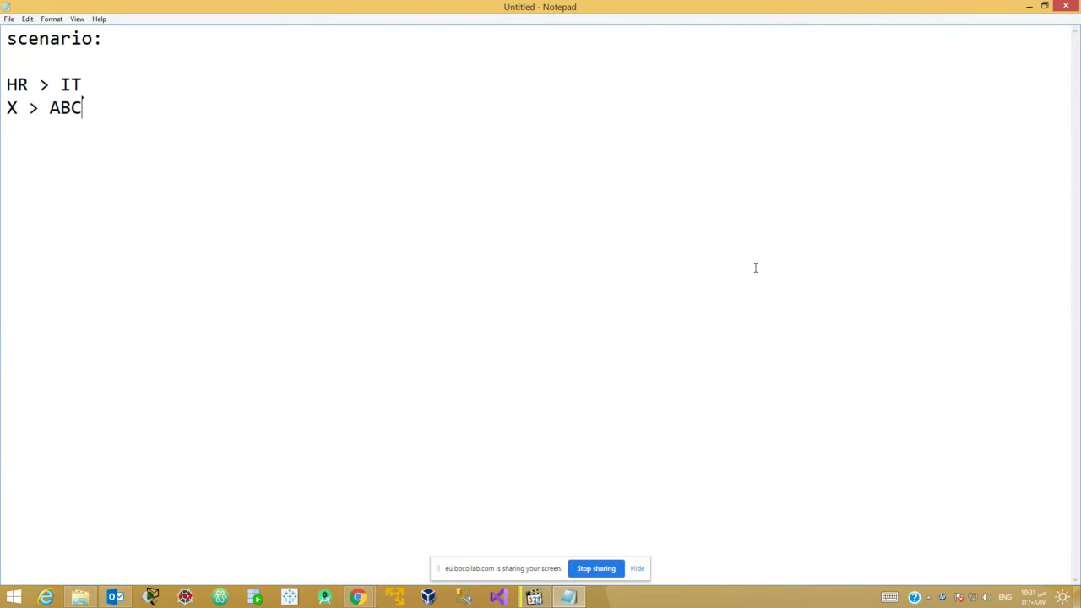
Leave two blank lines after "X > ABC" and start a list with "OS" and "WIN SERVER" on separate lines
key("Return")
key("Return")
key("Return")
type("OS")
key("Return")
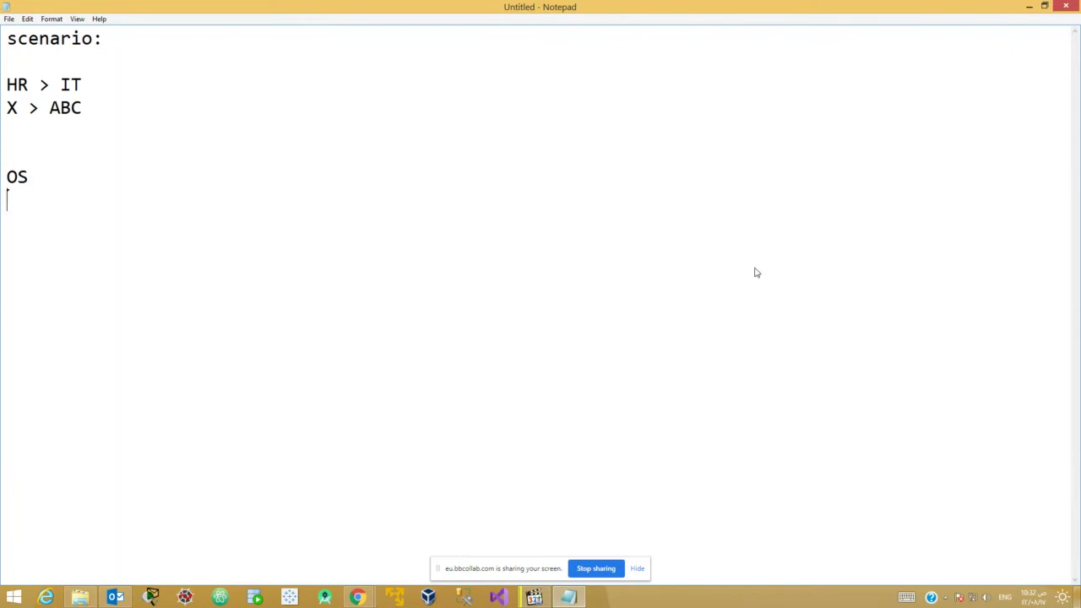
type("WIN SERVE")
key("Return")
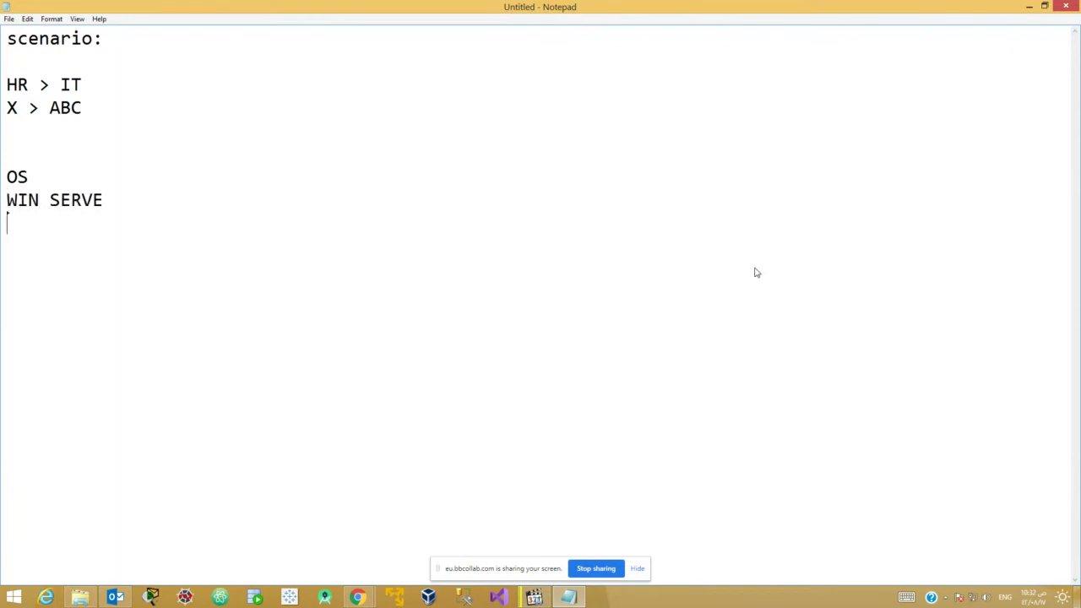
type("R")
key("Return")
Extend the list below WIN SERVER with "NETWORKING" and "SECURITY" on separate lines
type("NETWORKIN")
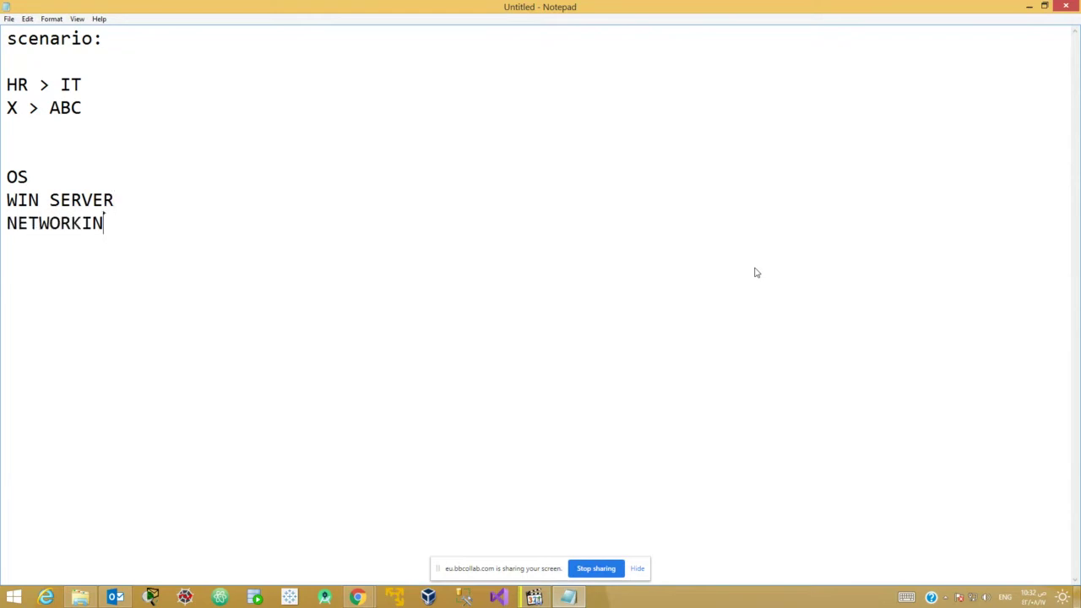
type("G")
key("Return")
type("SECUITY")
key("BackSpace")
key("BackSpace")
key("BackSpace")
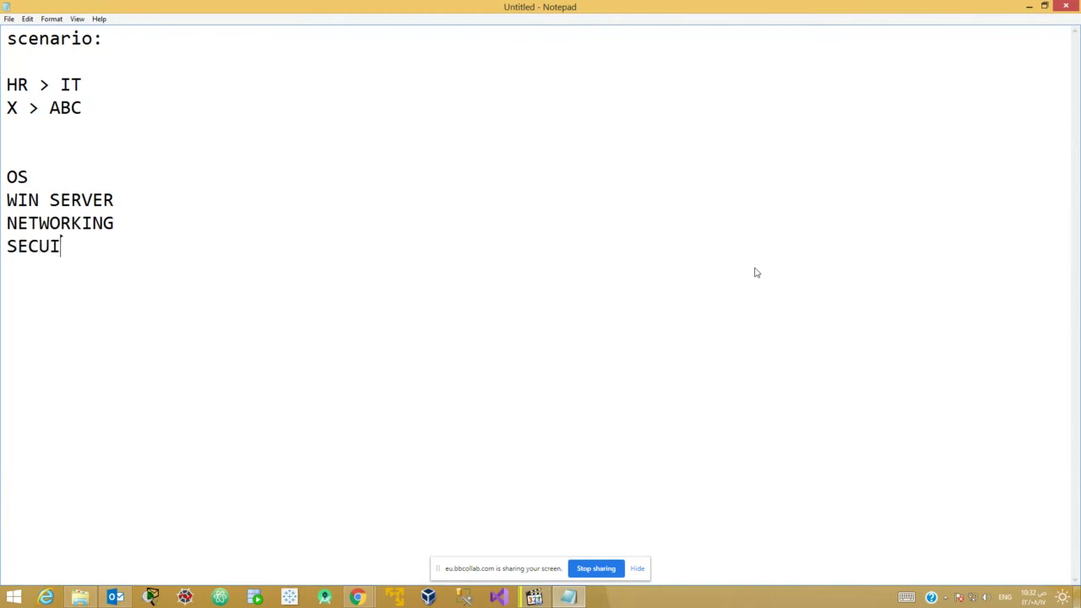
type("RITY")
Replace the list from OS to SECURITY with the lines "CLOSED > HDD" and "OPEN > HDD + RAM", aligned in columns
left_click_drag(94, 246, 3, 182)
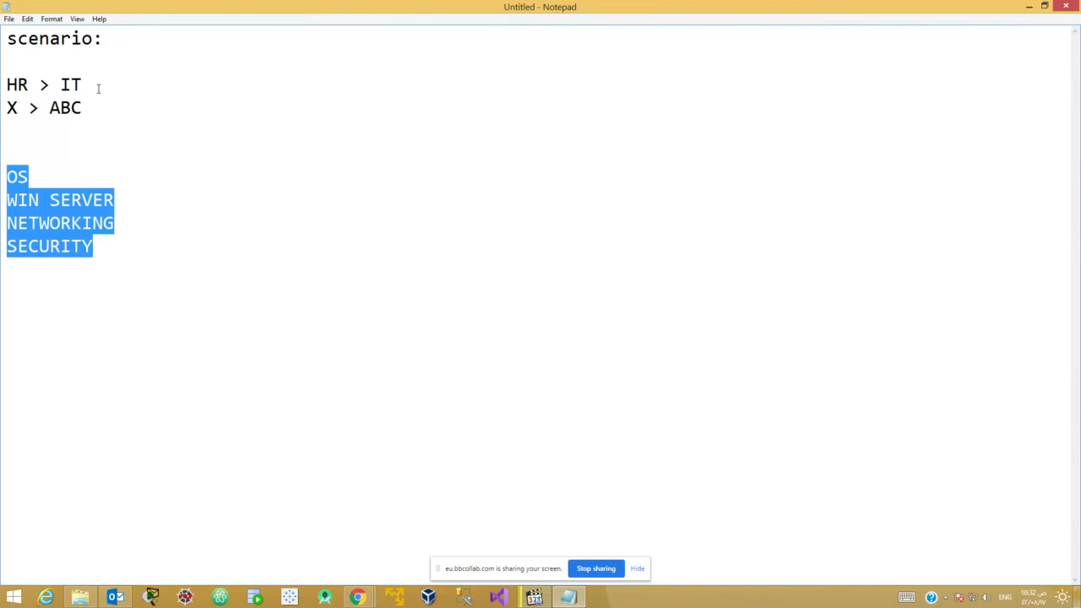
key("Delete")
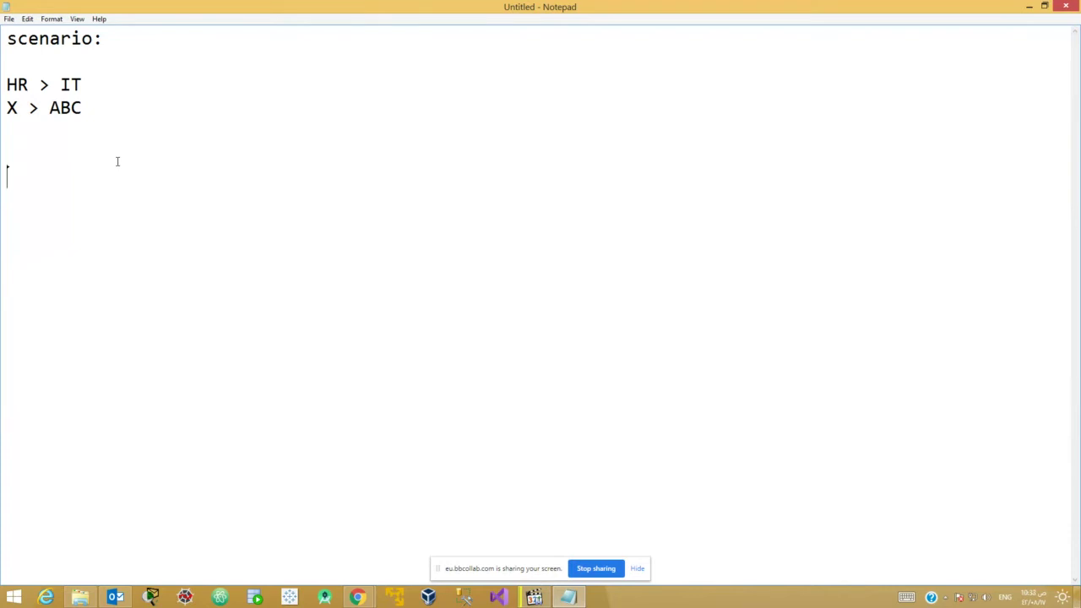
type("CLOSE")
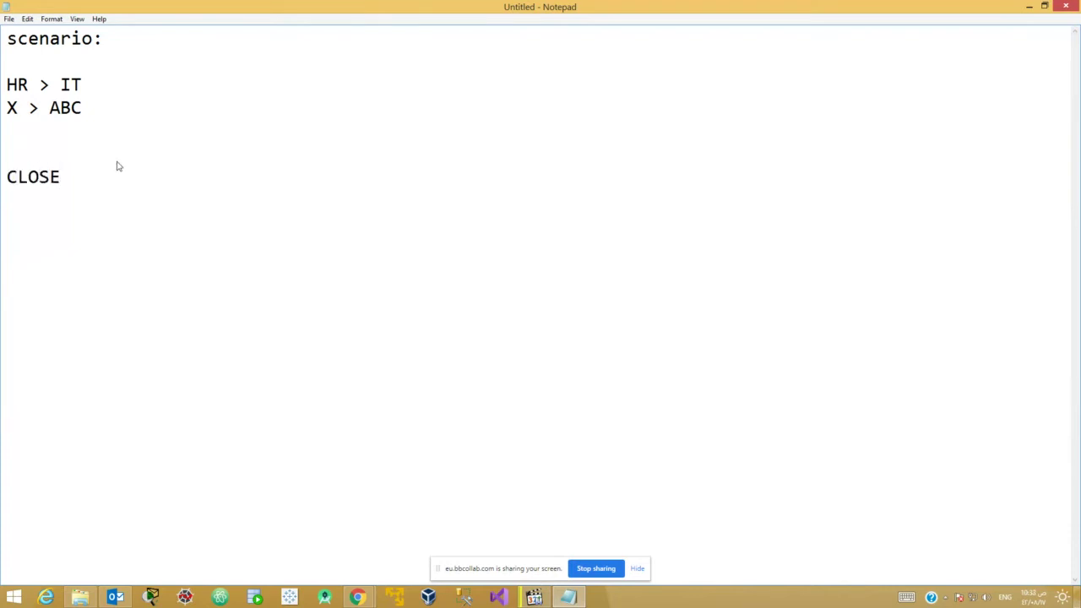
type("D >  HDD")
key("Return")
type("P")
key("BackSpace")
type("OPEN   ")
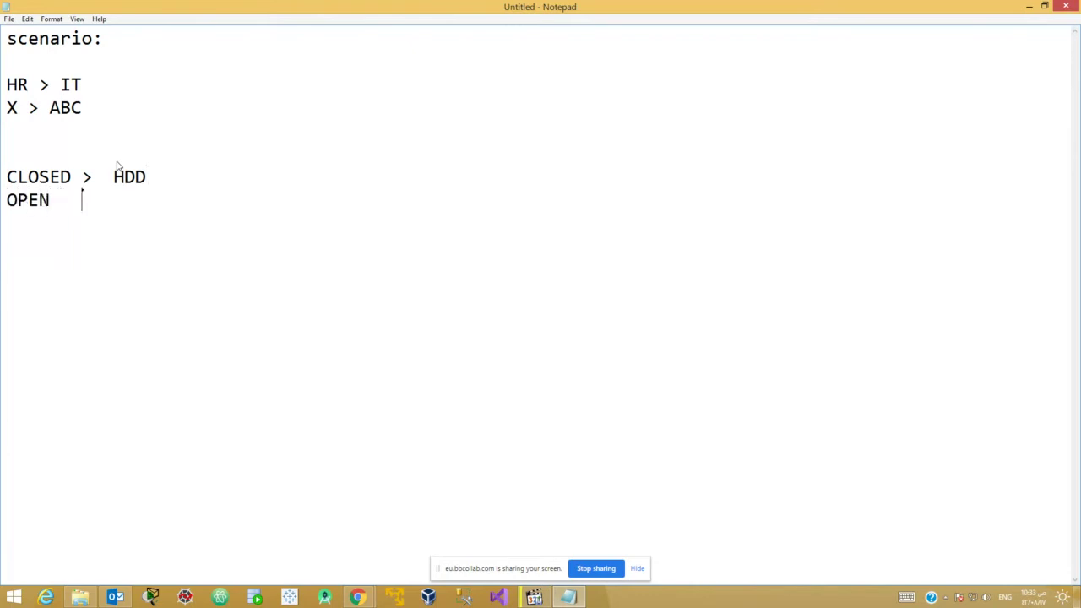
type(">  HDD + RAM")
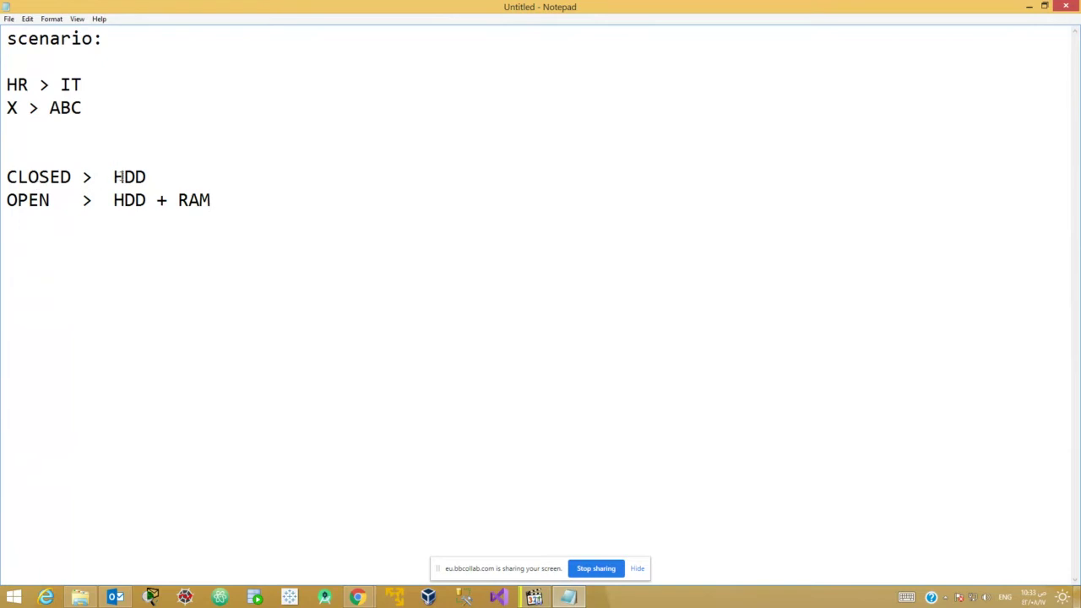
Highlight HDD in the CLOSED and OPEN lines and RAM in the OPEN line, one word at a time
double_click(121, 176)
double_click(128, 200)
left_click(203, 201)
double_click(202, 201)
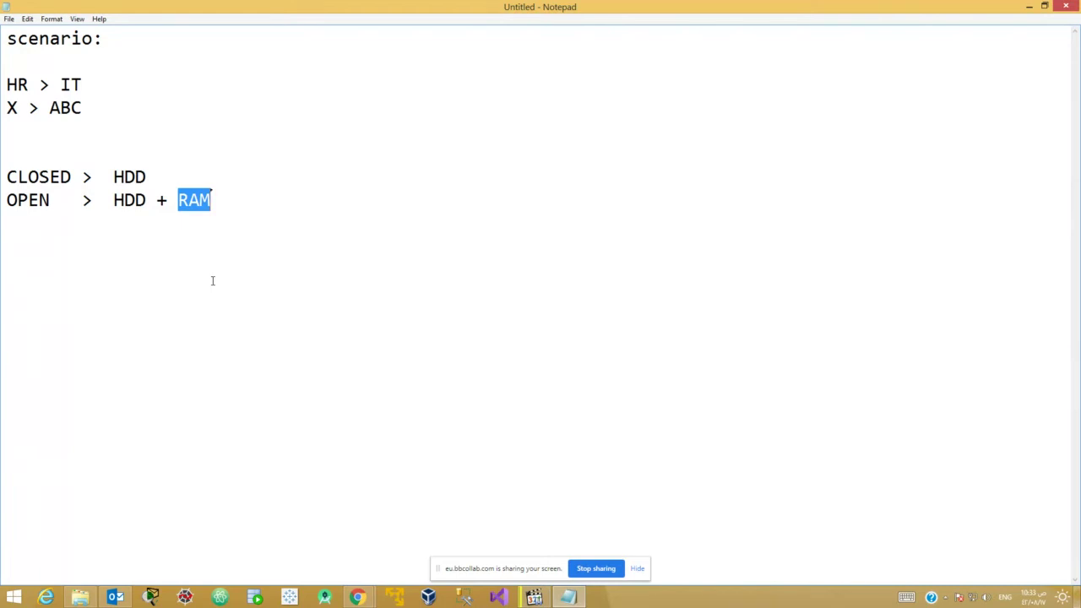
Append ">> Dumping" after HDD on the CLOSED line
left_click(174, 177)
type(">")
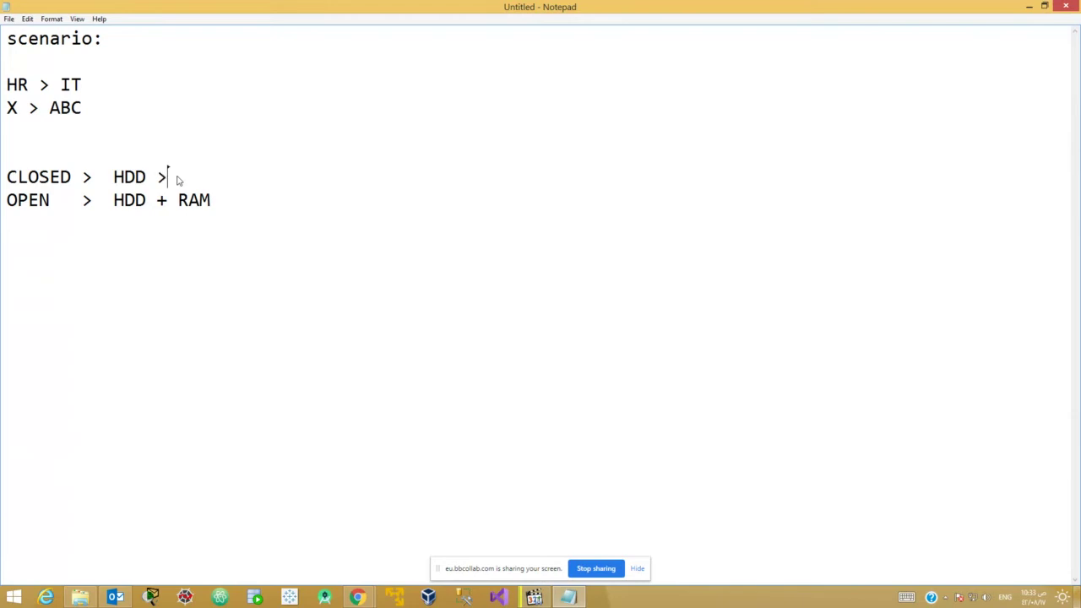
type(">  du")
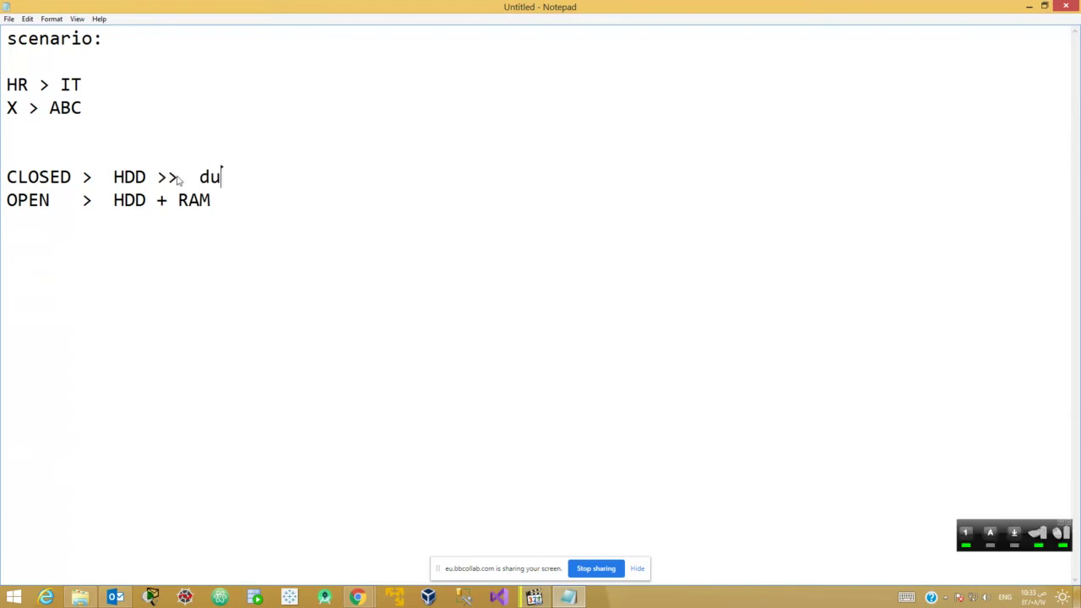
key("BackSpace")
key("BackSpace")
type("Dumping")
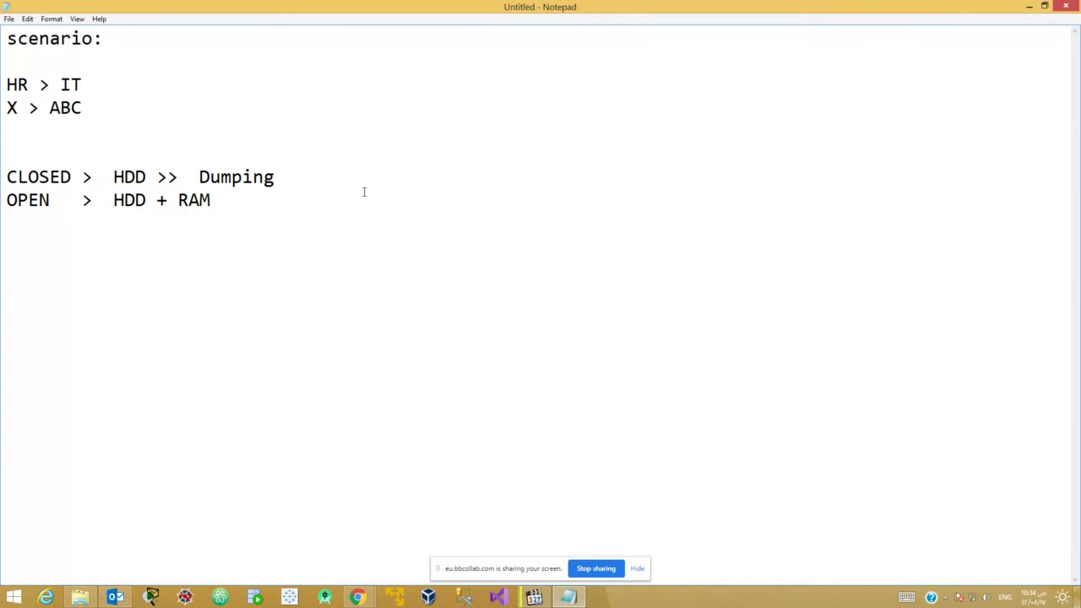
Continue the CLOSED line after Dumping with "IMAGING FTK IMAGER"
type("im")
key("BackSpace")
key("BackSpace")
key("Caps_Lock")
type("IMAGING")
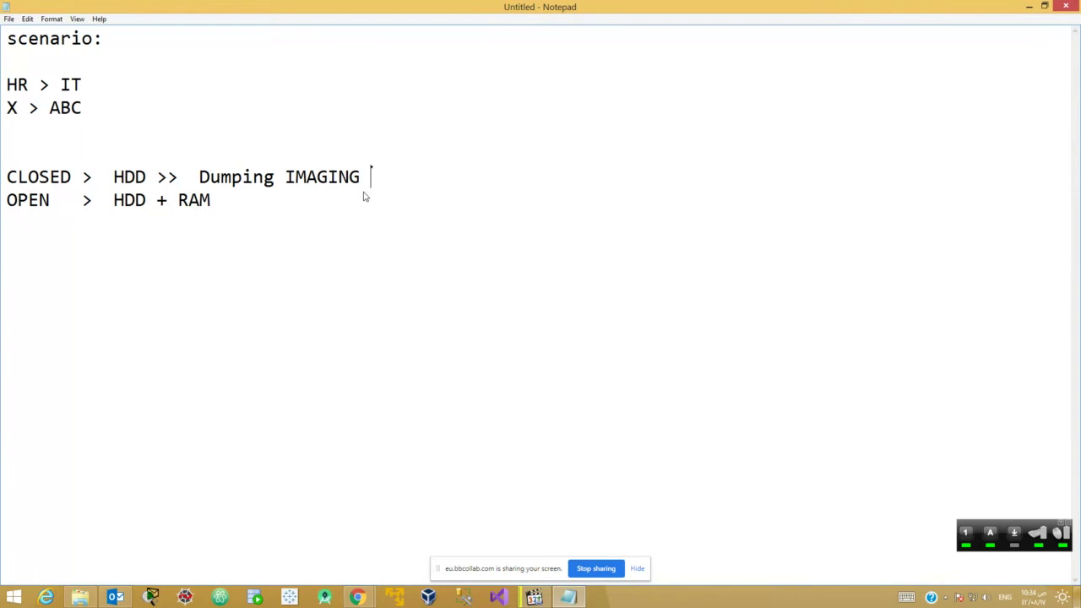
type(" FTK IMAGER")
Insert ": ENCASE -" between IMAGING and FTK IMAGER, and append "- AUTOPSY" to the end of the CLOSED line
key("Left")
key("Left")
key("Left")
key("Left")
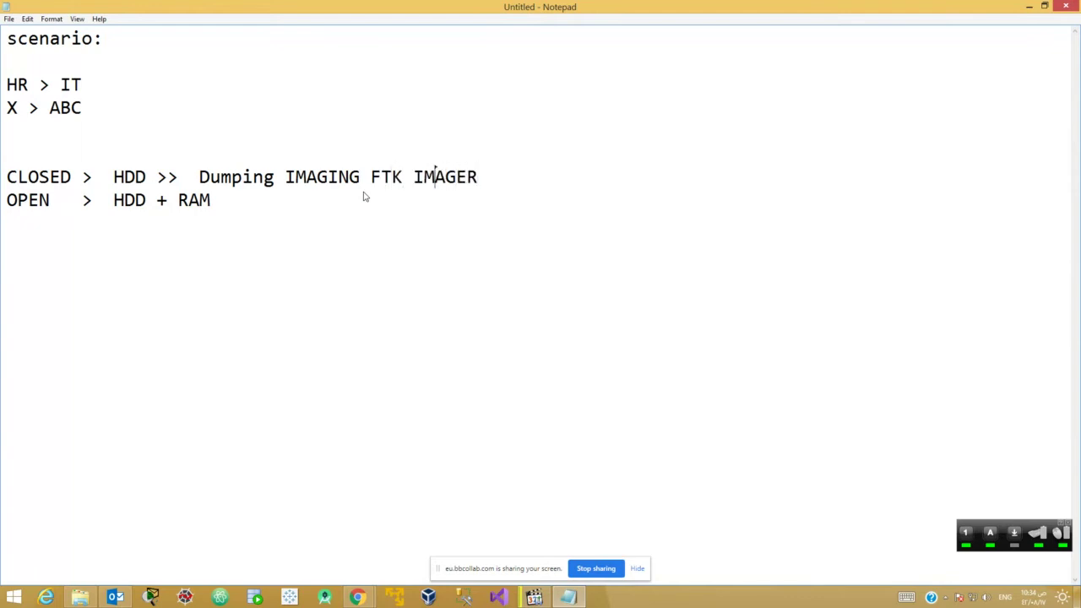
key("Left")
key("Left")
key("Left")
key("Left")
key("Left")
key("Left")
key("Left")
type(": ")
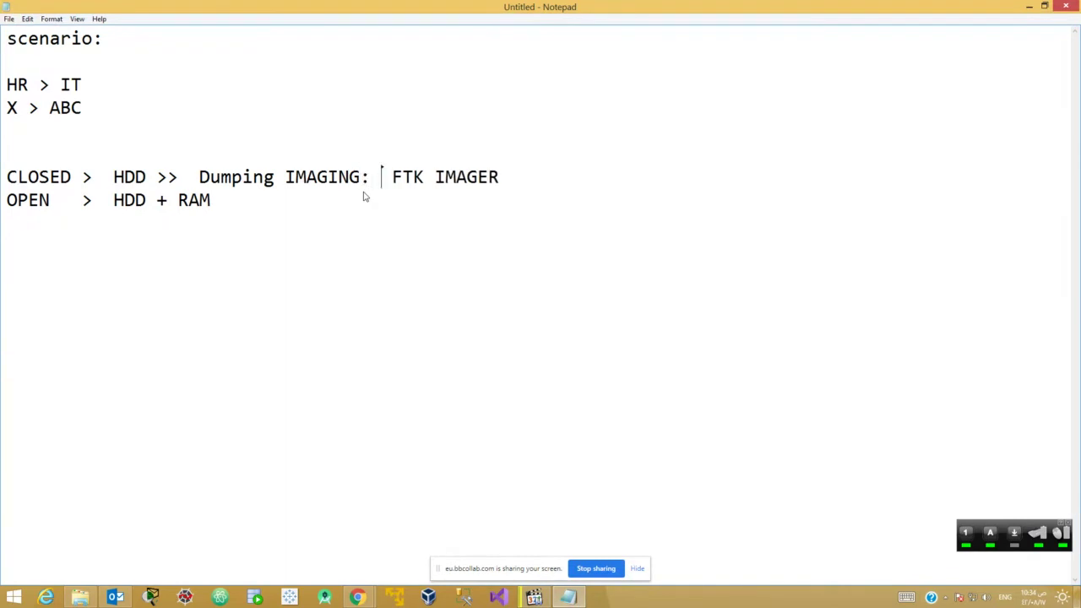
type("ENCASE ")
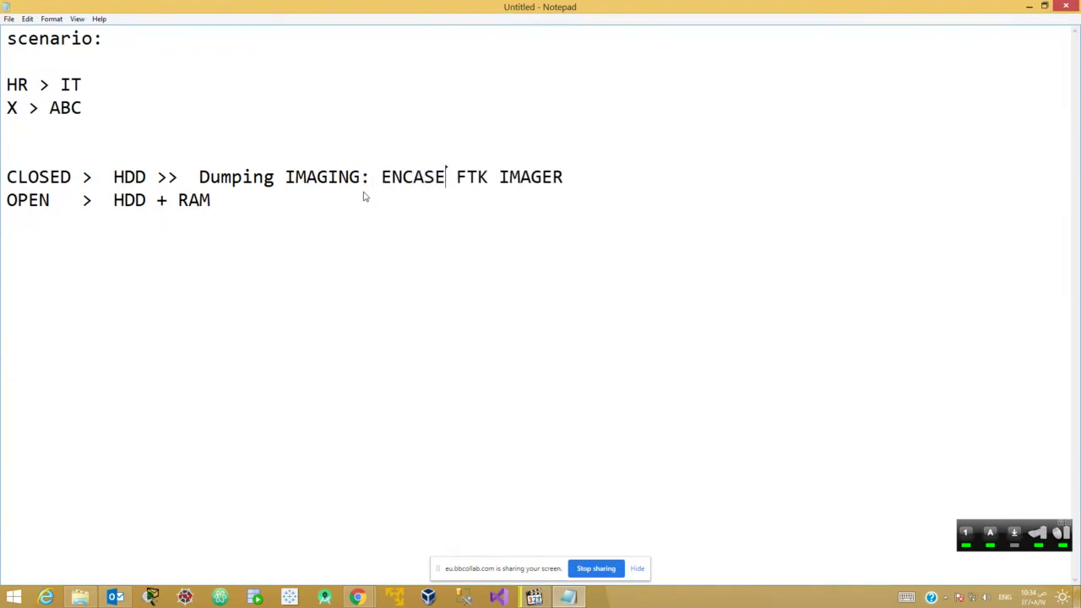
type("-")
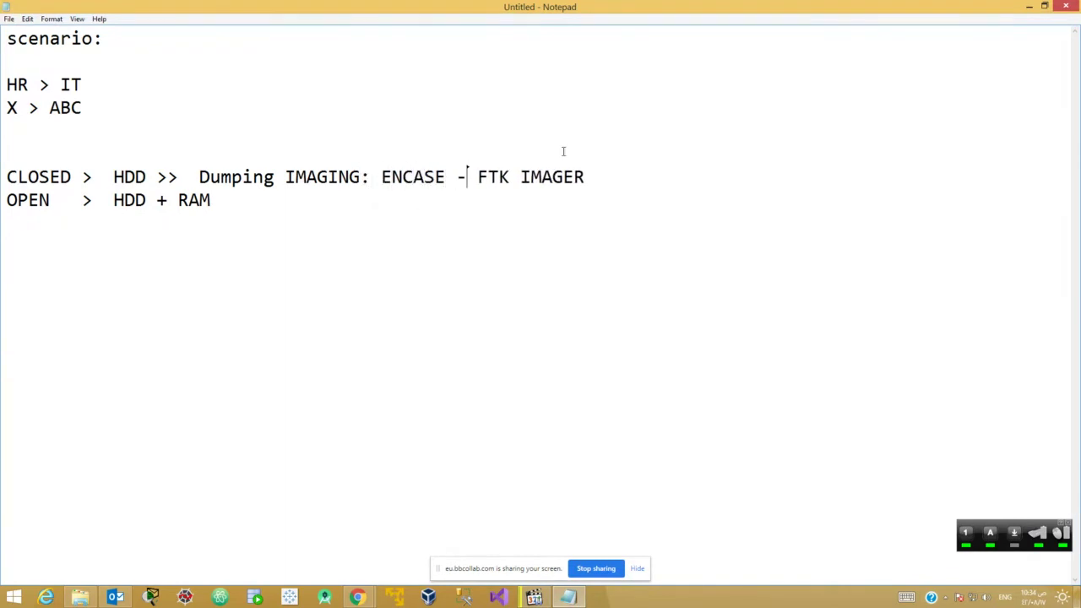
left_click(586, 175)
type("- AUTOPSY")
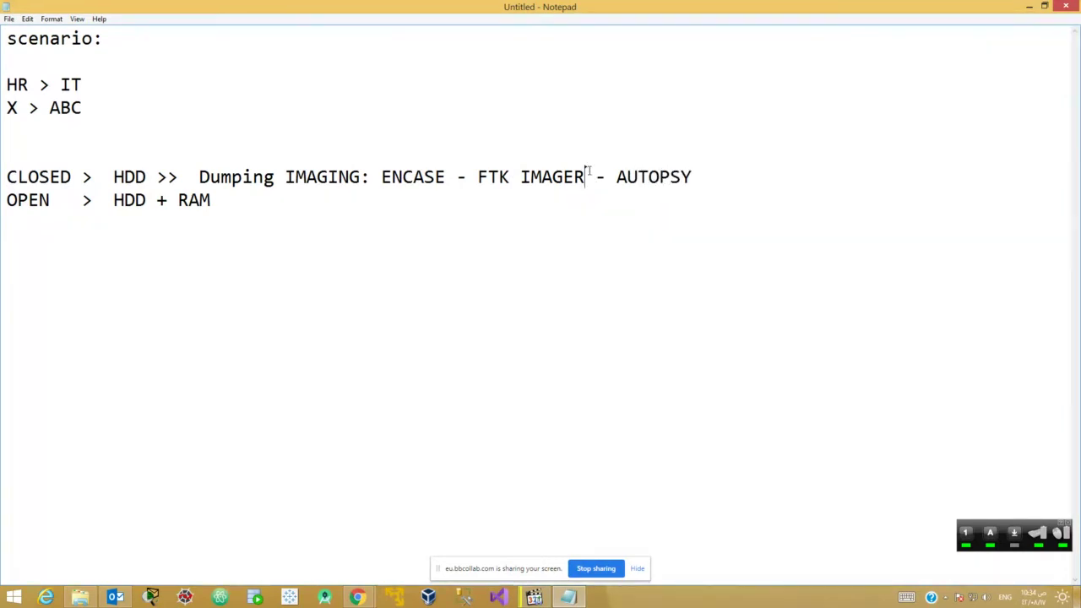
Highlight the ENCASE - FTK IMAGER part of the CLOSED line and the word AUTOPSY separately
left_click_drag(585, 177, 369, 176)
left_click_drag(616, 177, 707, 171)
left_click(719, 177)
left_click(618, 178)
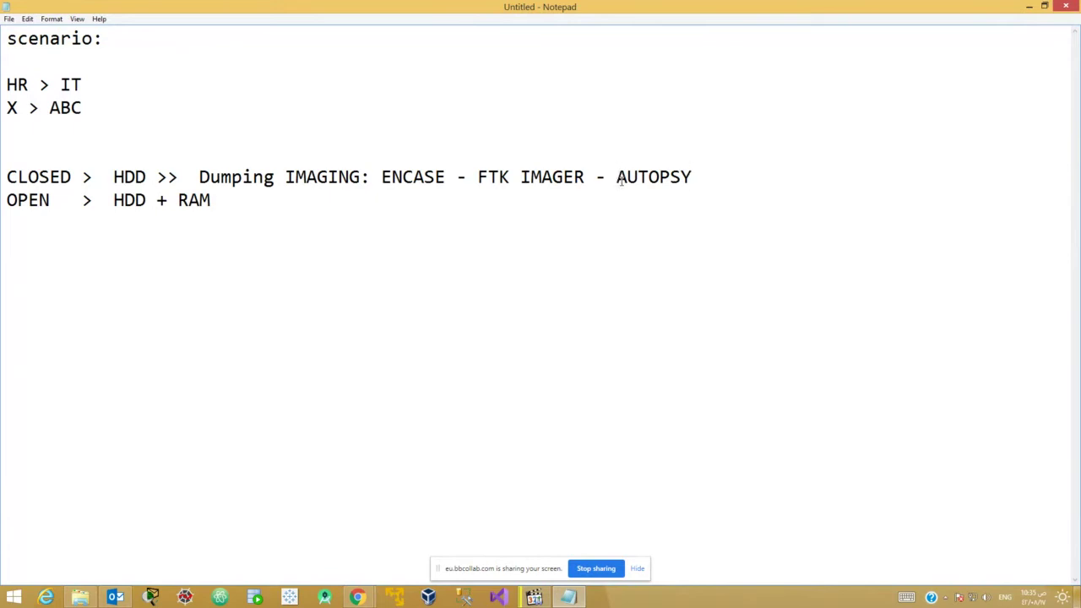
left_click_drag(618, 178, 694, 175)
Append "/ dd" after AUTOPSY at the end of the CLOSED line
left_click(697, 174)
type("/ ")
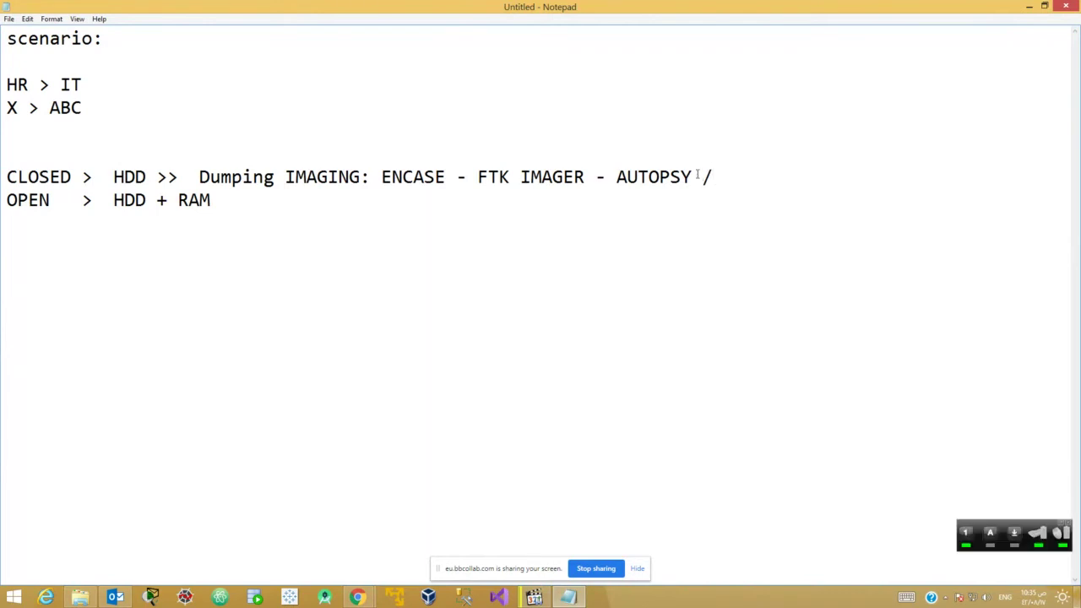
type("dd")
Append ">> volatility" after RAM at the end of the OPEN line
left_click(222, 203)
type(">>")
type("volat")
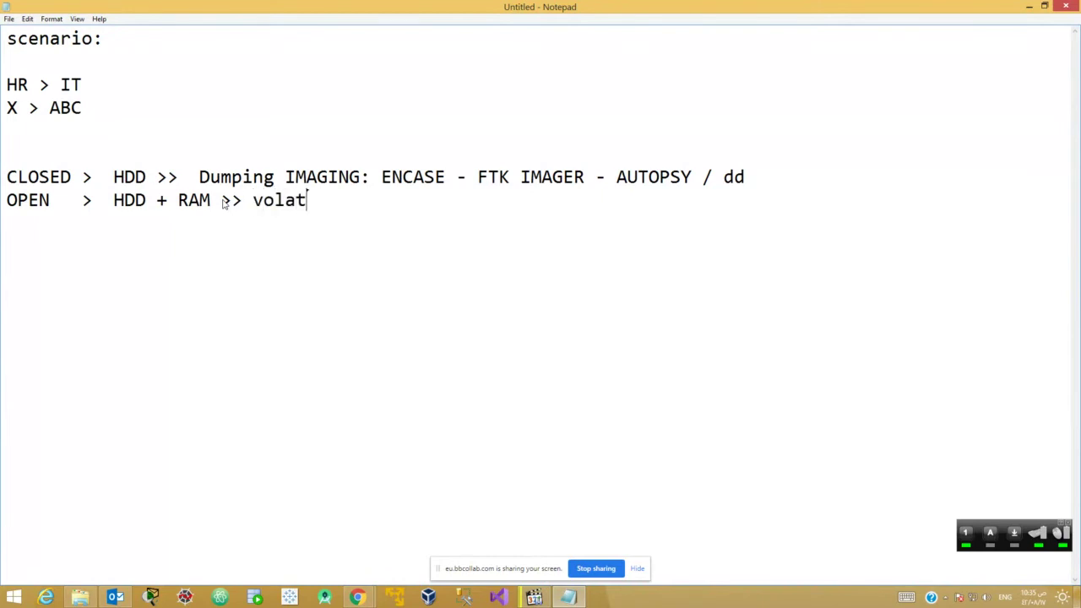
type("ility")
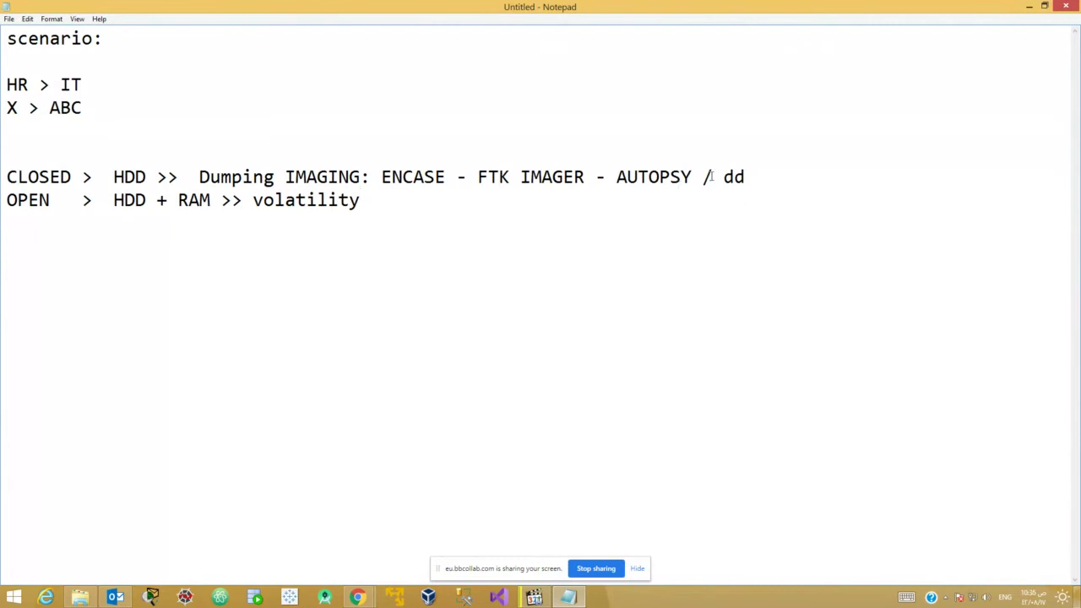
Delete "Dumping IMAGING: ENCASE - FTK IMAGER - AUTOPSY /" from the CLOSED line, keeping dd, and delete the whole OPEN line
left_click_drag(724, 177, 188, 177)
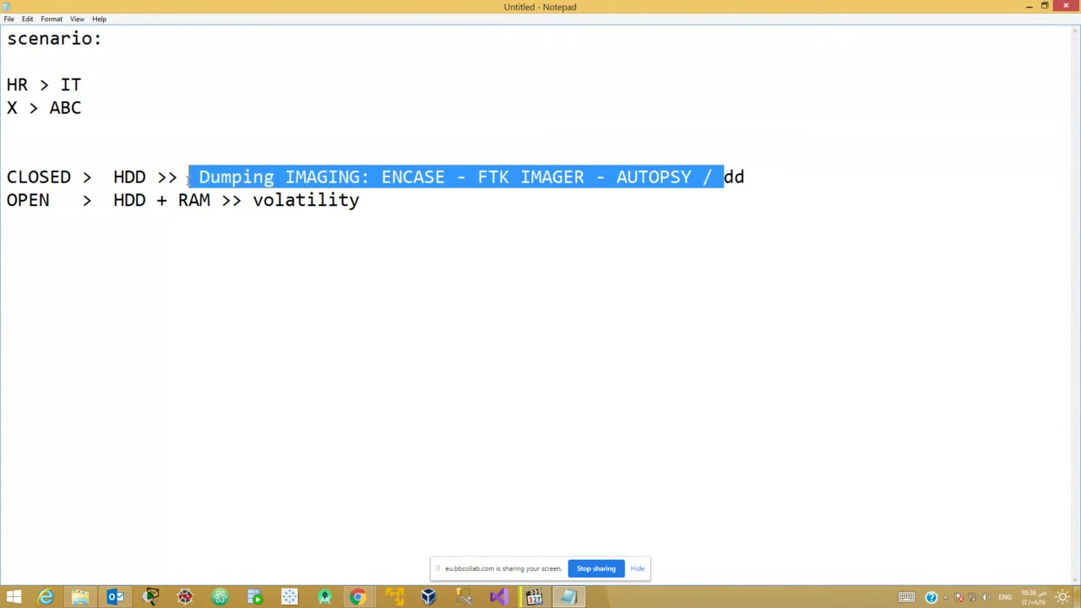
key("Delete")
left_click_drag(366, 201, 3, 200)
key("Delete")
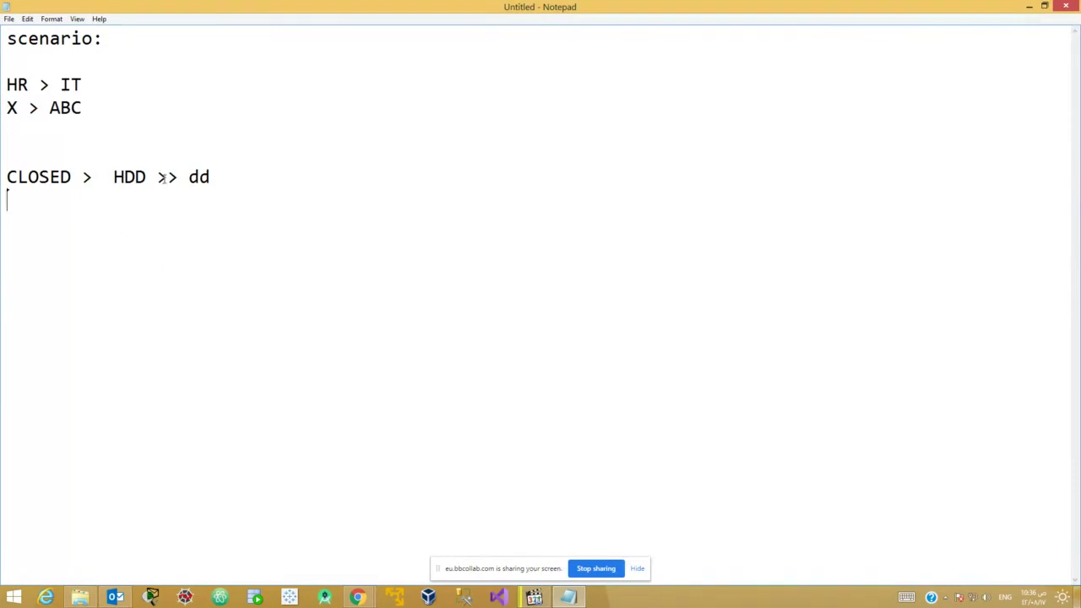
Append "(linux)" after dd on the CLOSED line
left_click(232, 177)
type("(li")
type("nux)")
key("Left")
type("x")
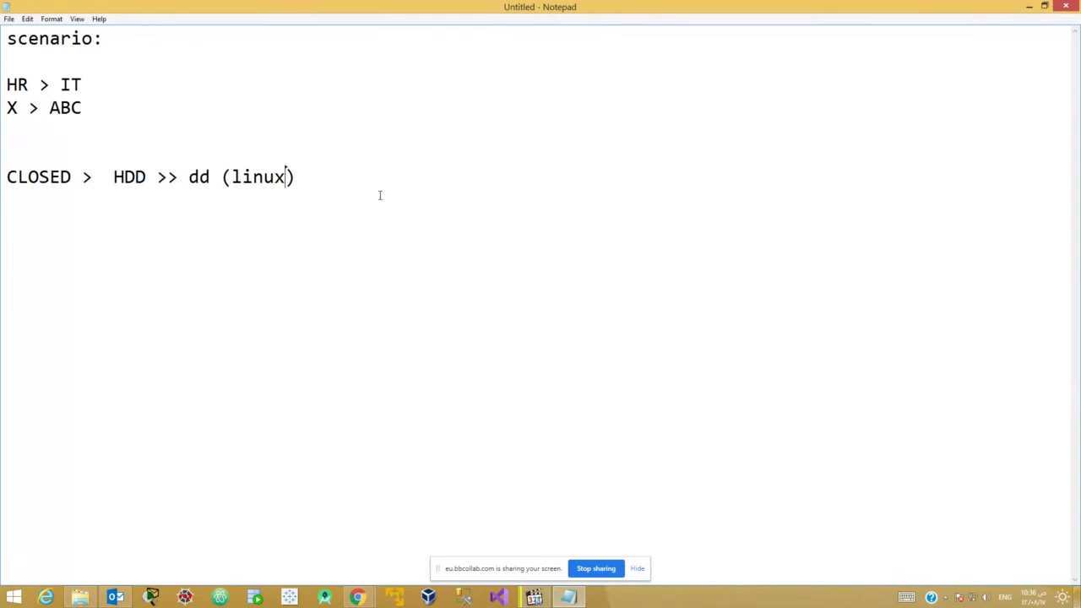
Switch to the Task Manager video and create a dump file of the Google Chrome app process
left_click(534, 599)
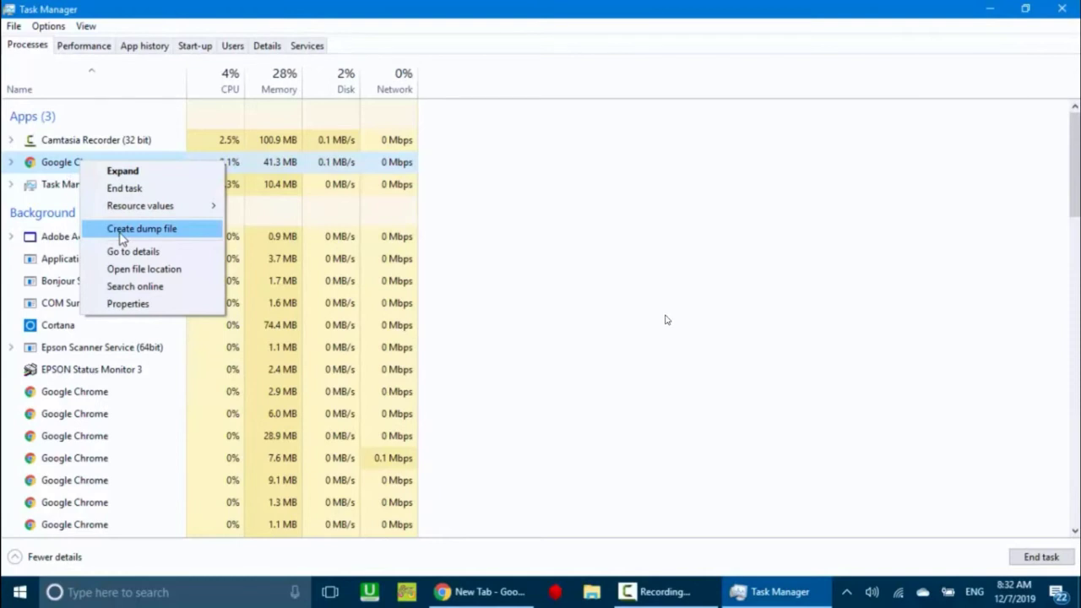
left_click(168, 233)
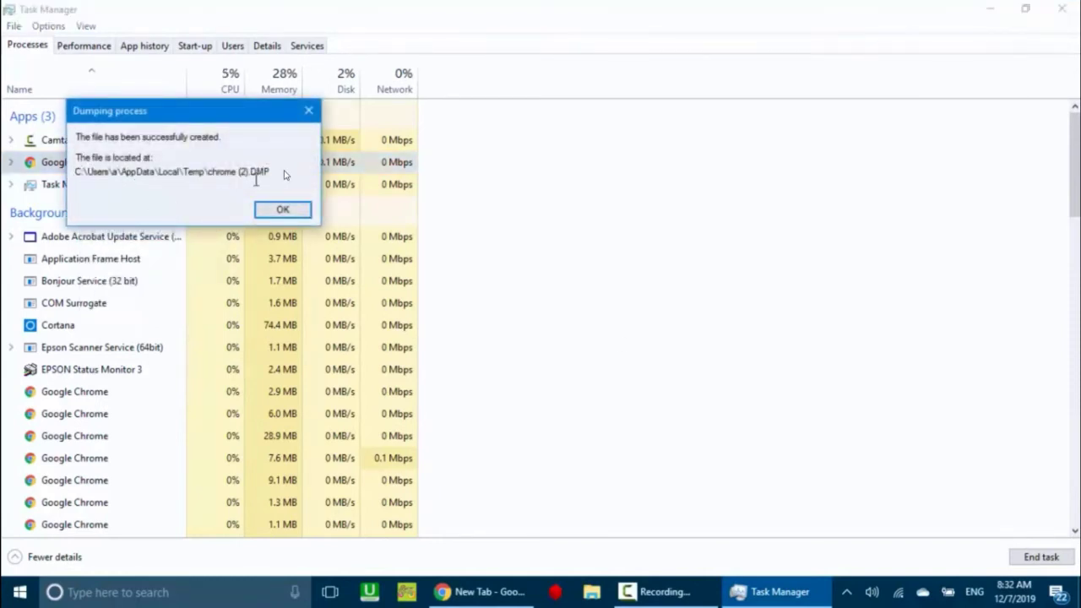
left_click(282, 210)
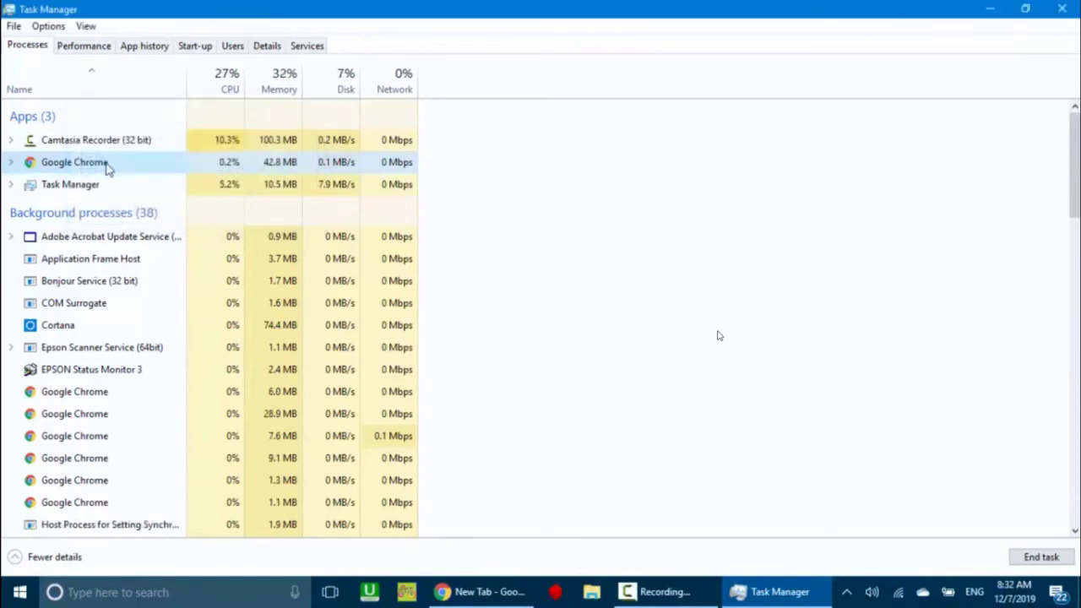
View the Google Chrome process's file location, and go to its entry in the process details
right_click(107, 165)
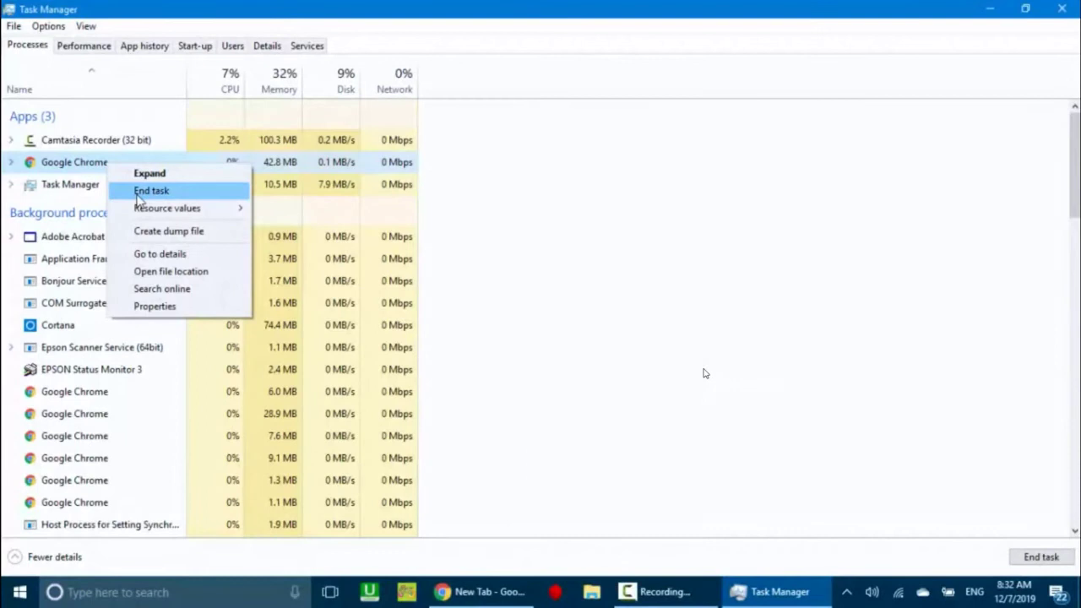
left_click(186, 277)
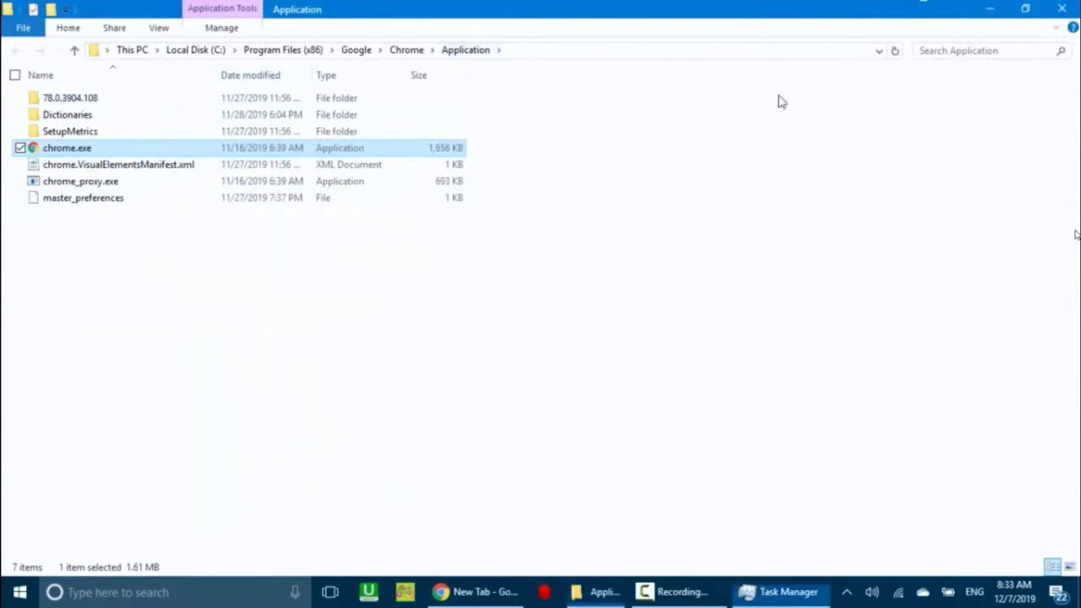
right_click(91, 169)
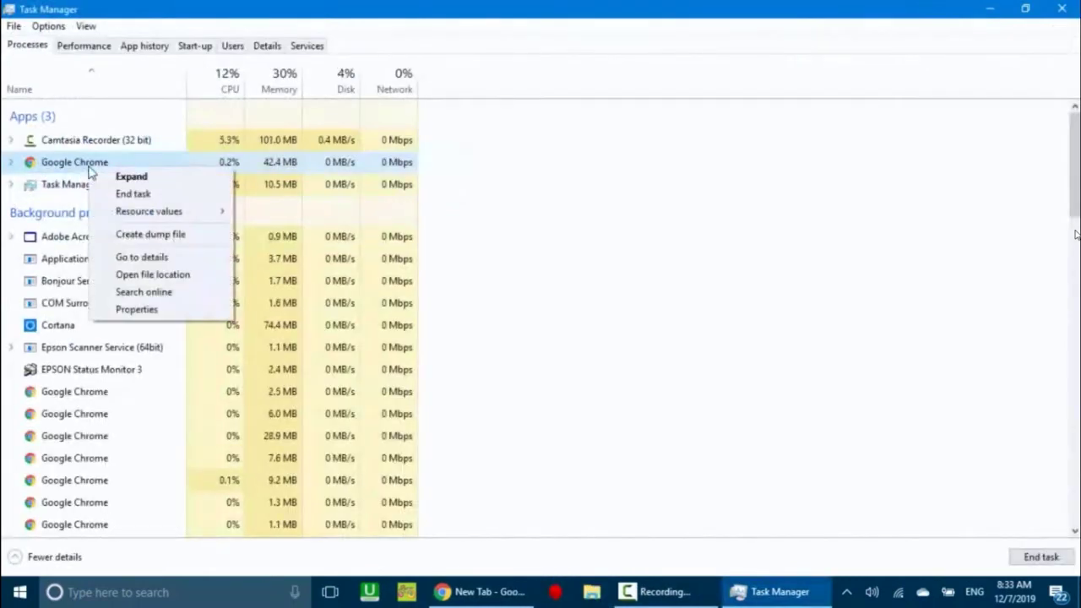
left_click(167, 259)
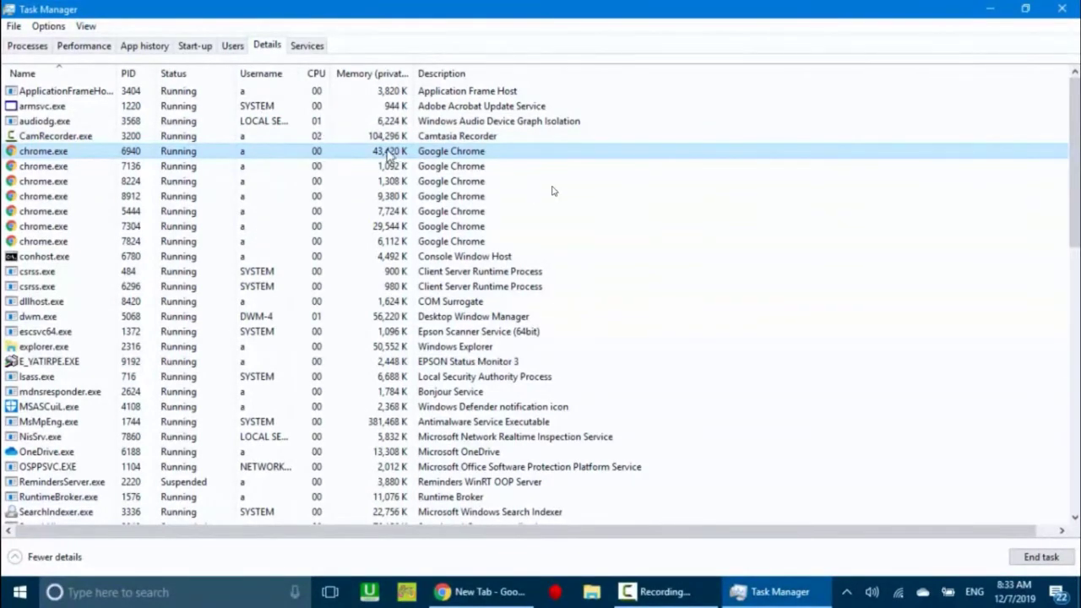
Examine the priority levels available for the chrome.exe process, from Realtime to Low, without changing its priority
right_click(52, 156)
mouse_move(87, 209)
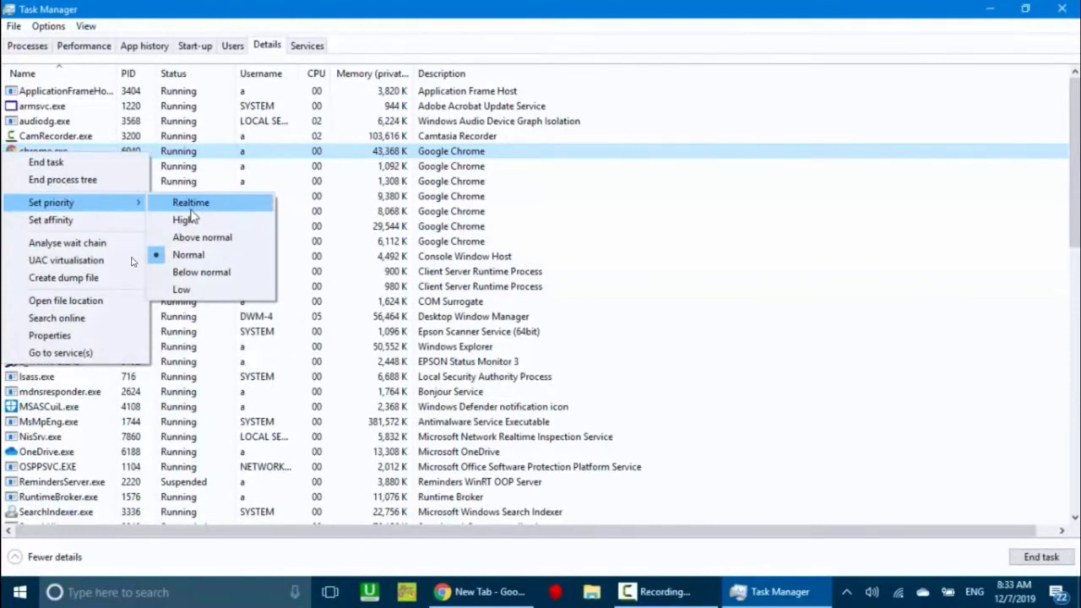
key("Down")
key("Down")
key("Down")
key("Down")
key("Down")
key("Up")
key("Up")
key("Up")
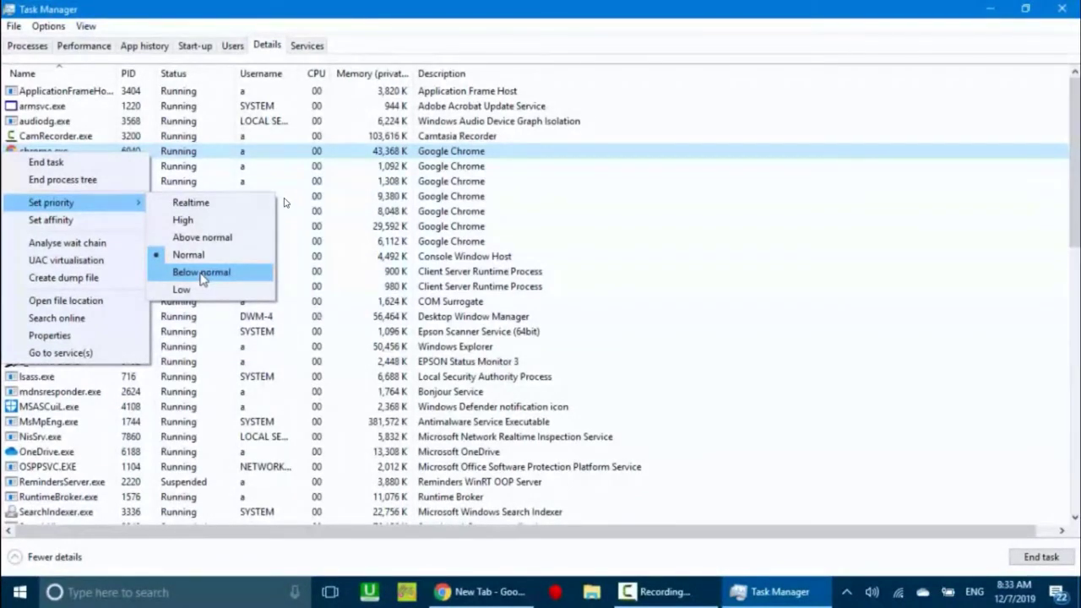
left_click(965, 312)
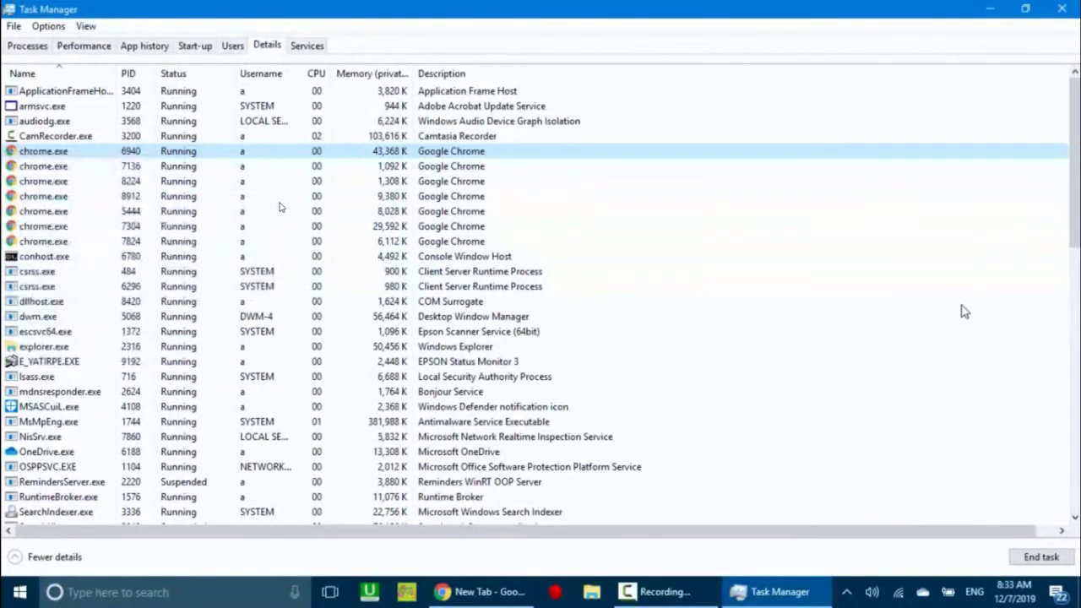
key("d")
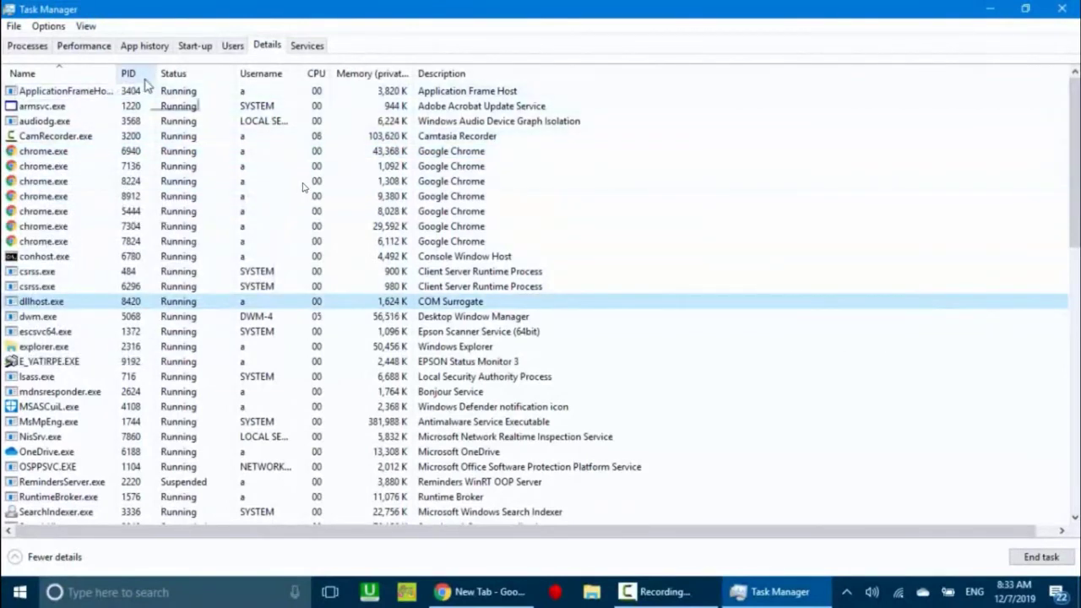
View the list of services in Task Manager, and open and close the full Services console
left_click(306, 46)
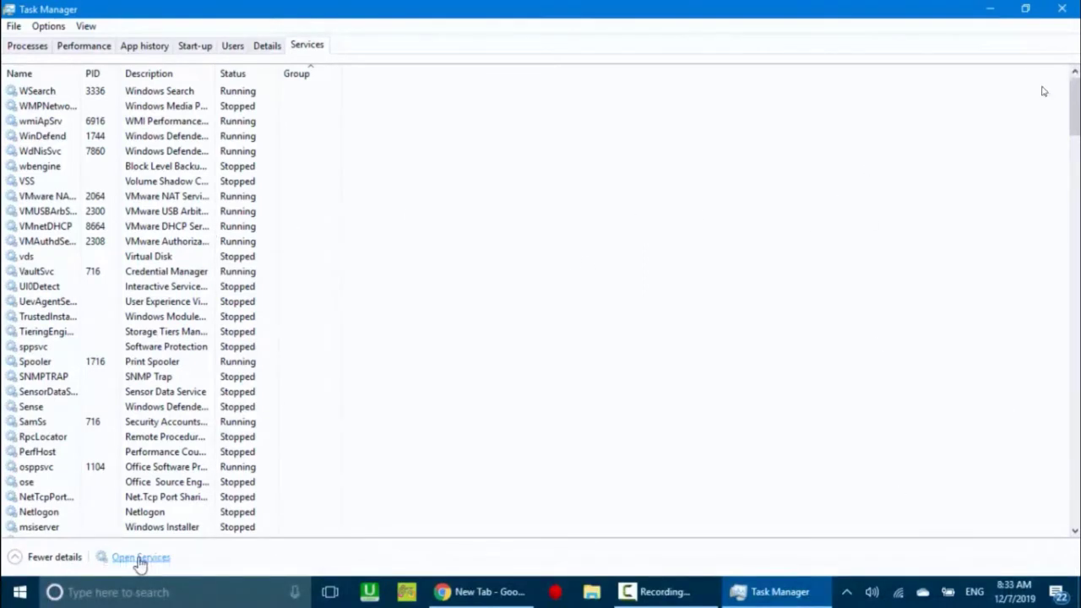
left_click(140, 558)
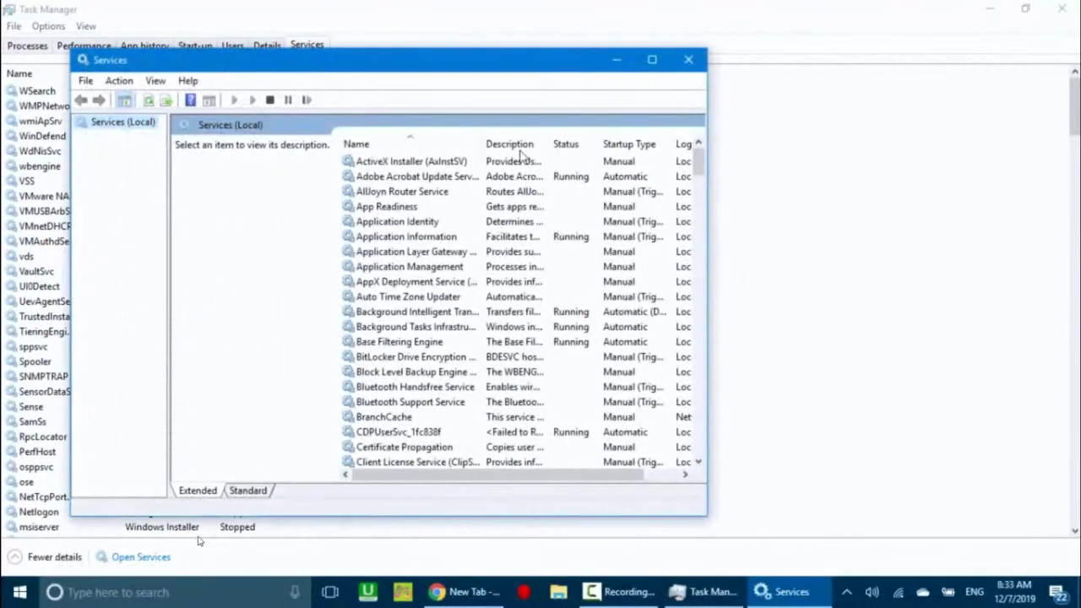
left_click(689, 59)
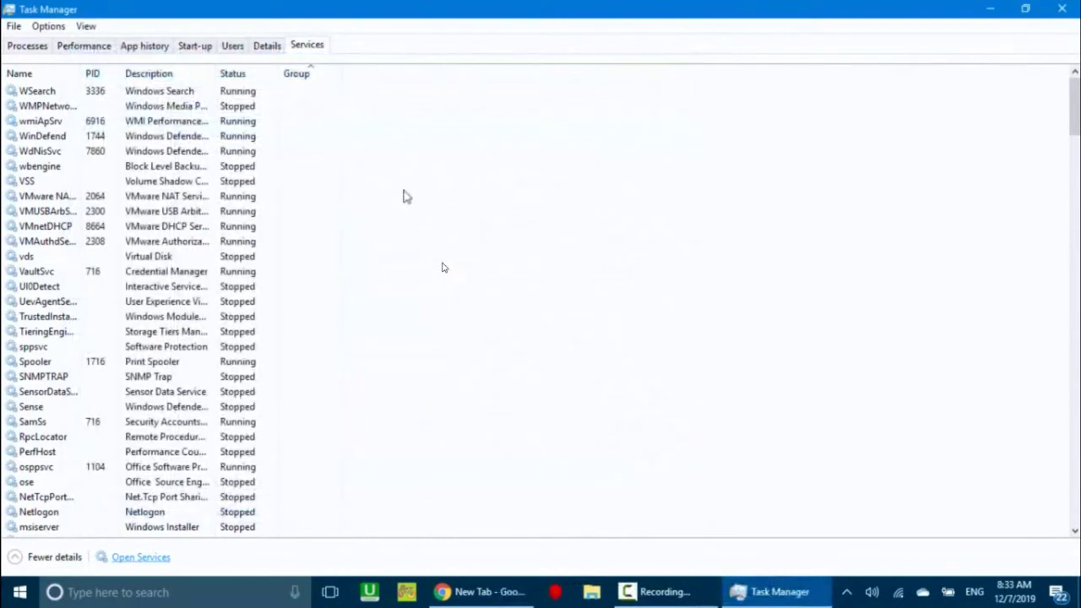
Open user account management for the signed-in user from Task Manager, and close the User Accounts window
left_click(234, 46)
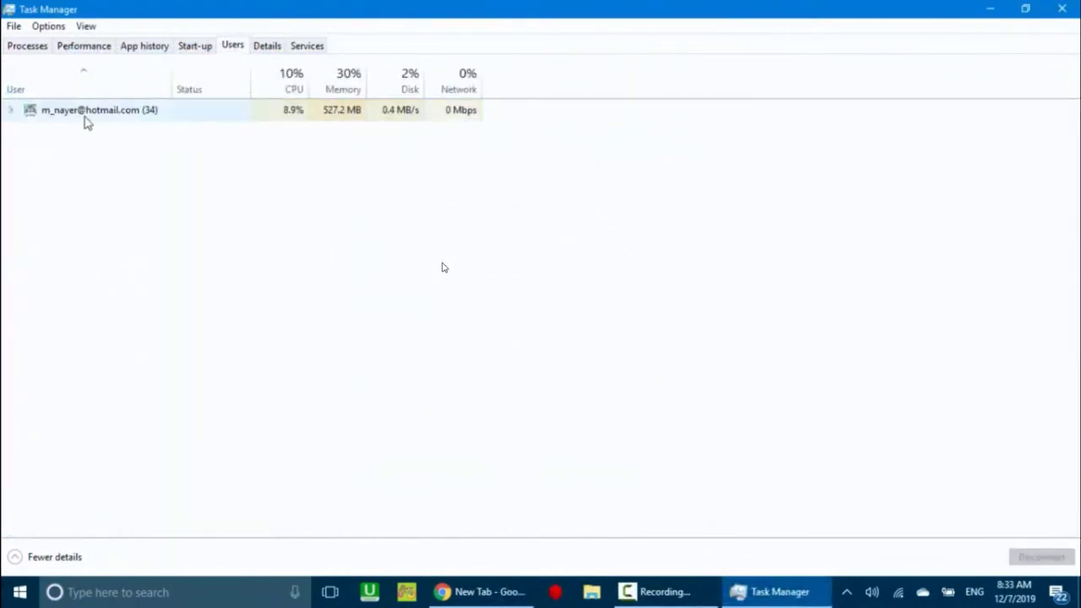
left_click(115, 120)
right_click(114, 115)
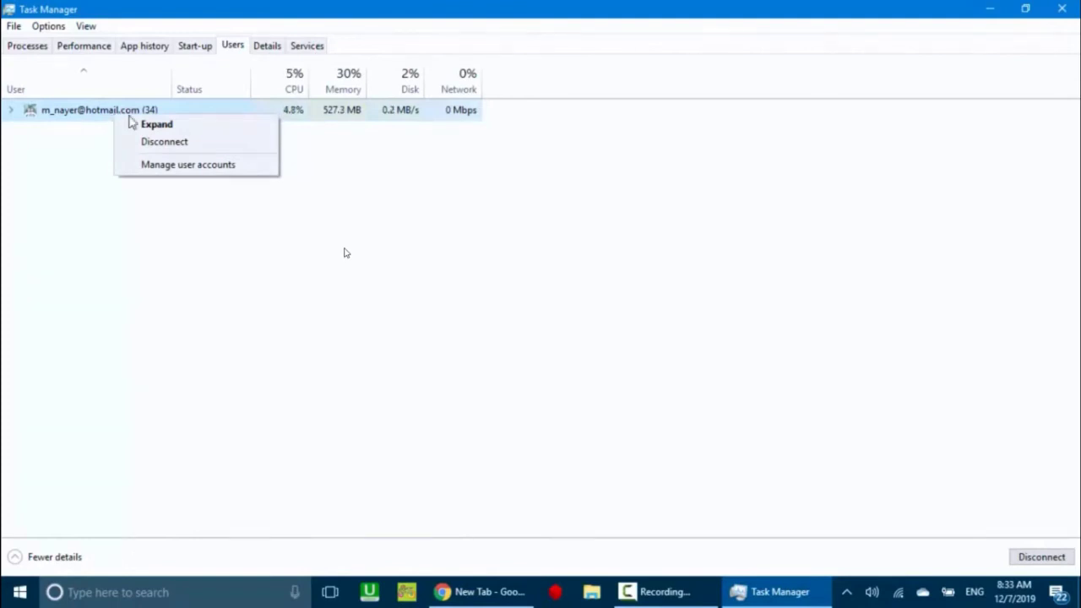
left_click(180, 167)
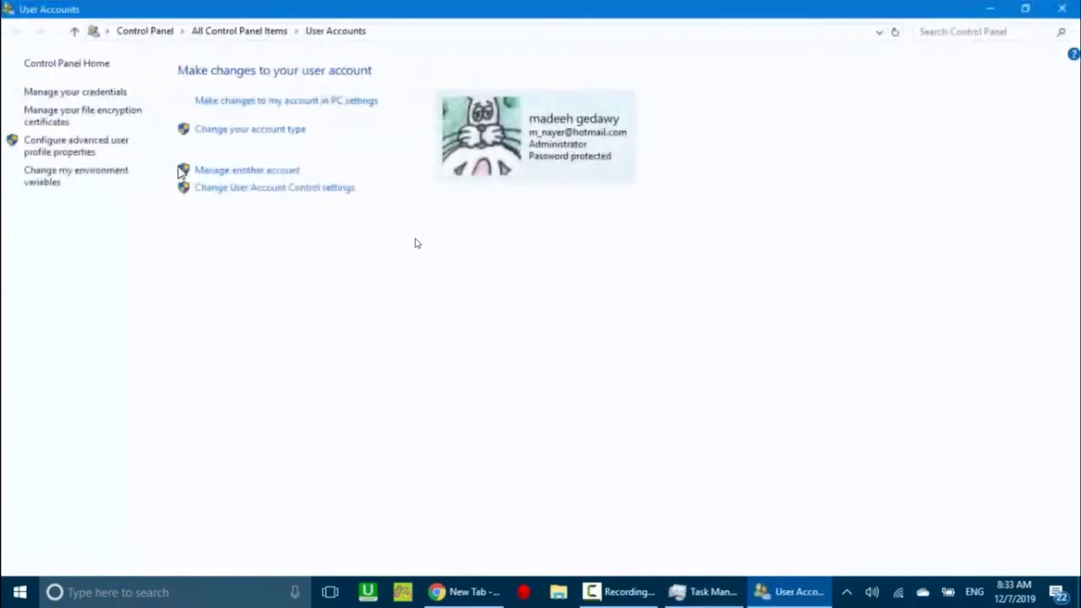
left_click(1062, 9)
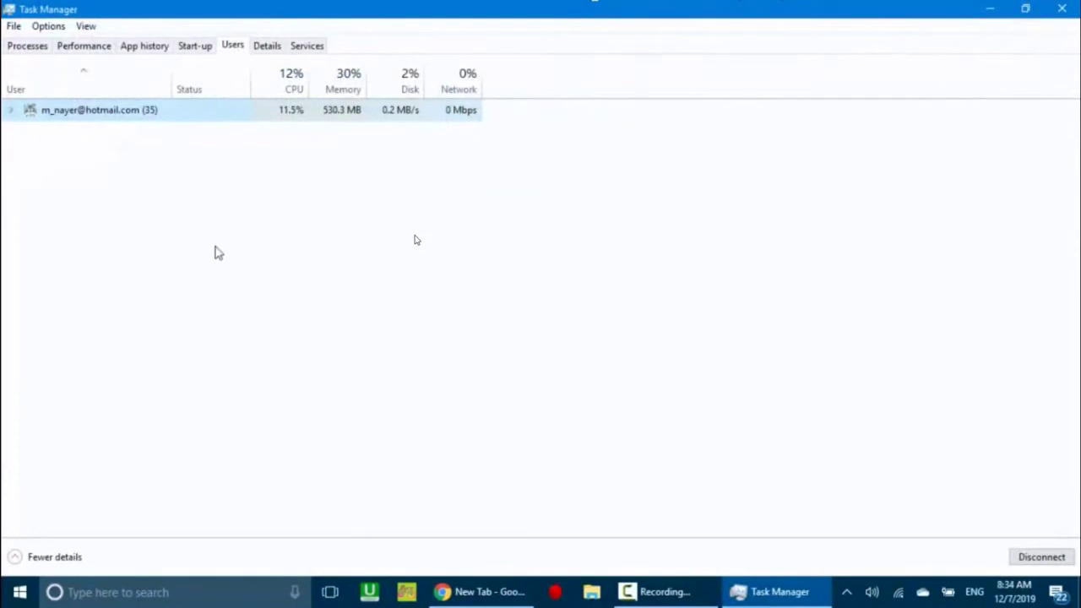
View the app usage history and select the Calculator entry
left_click(143, 50)
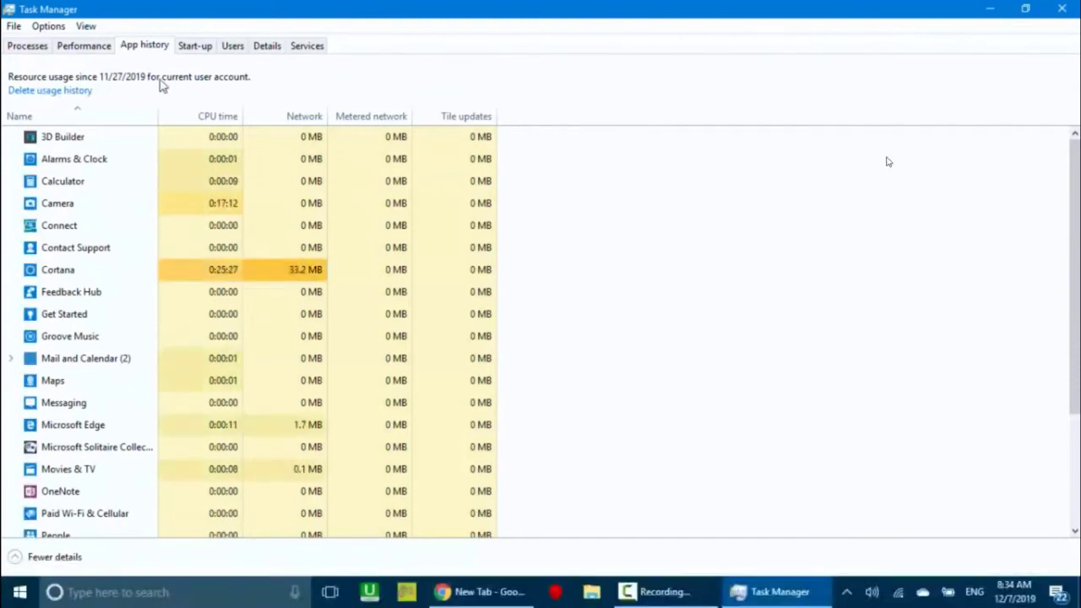
left_click(70, 184)
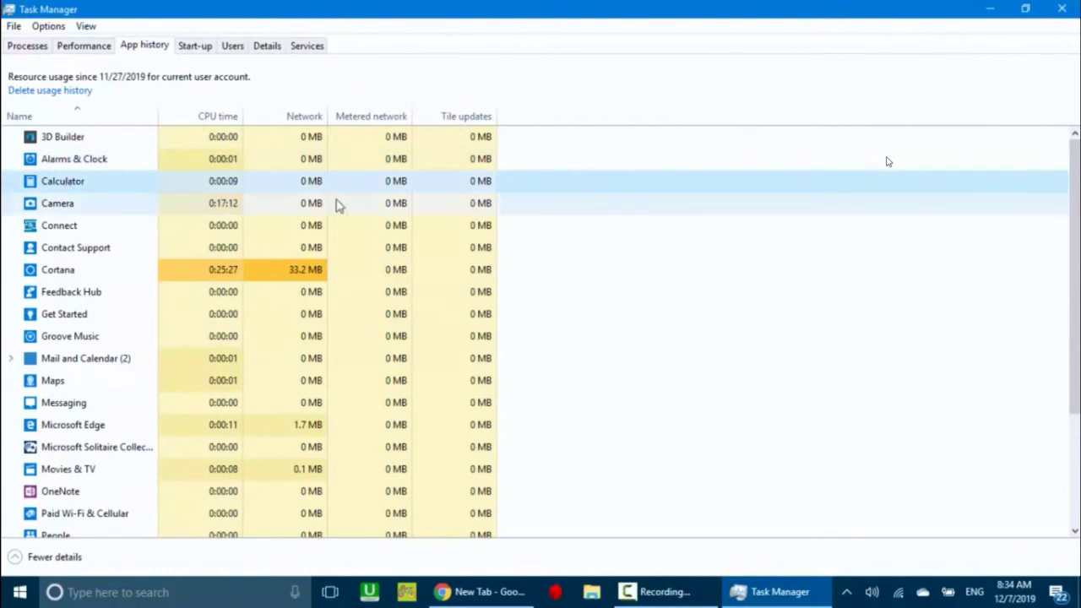
Disable the EPSON Status Monitor 3 start-up item and enable it again
left_click(196, 47)
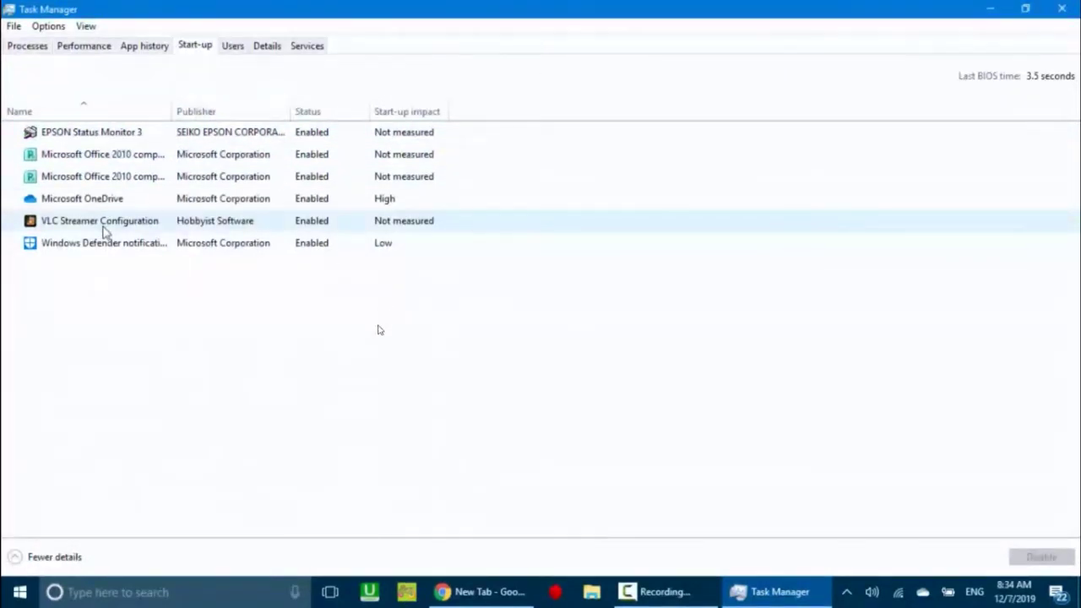
left_click(88, 142)
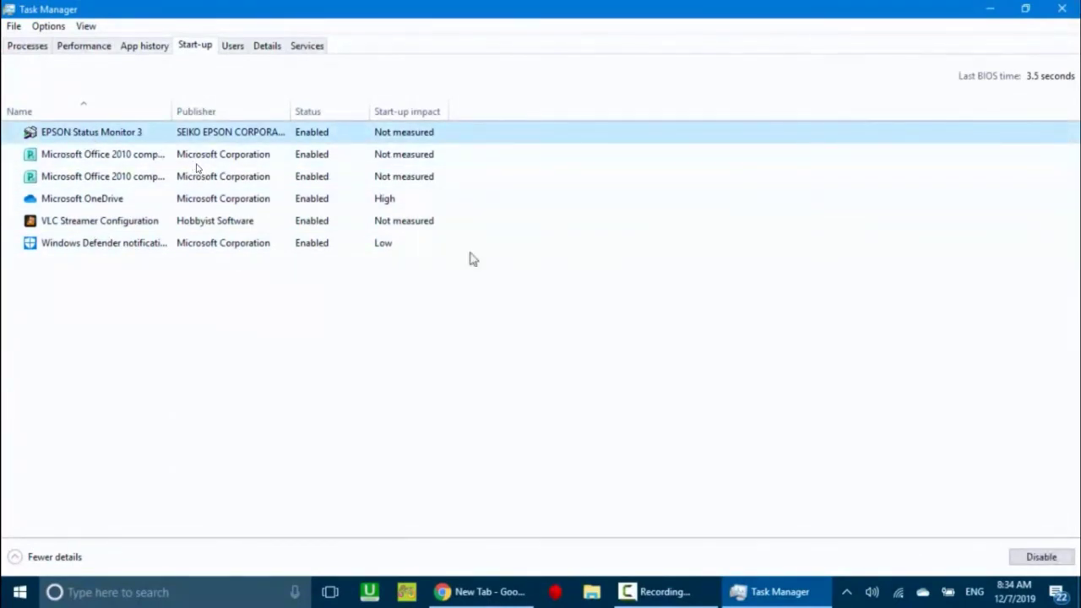
left_click(1041, 559)
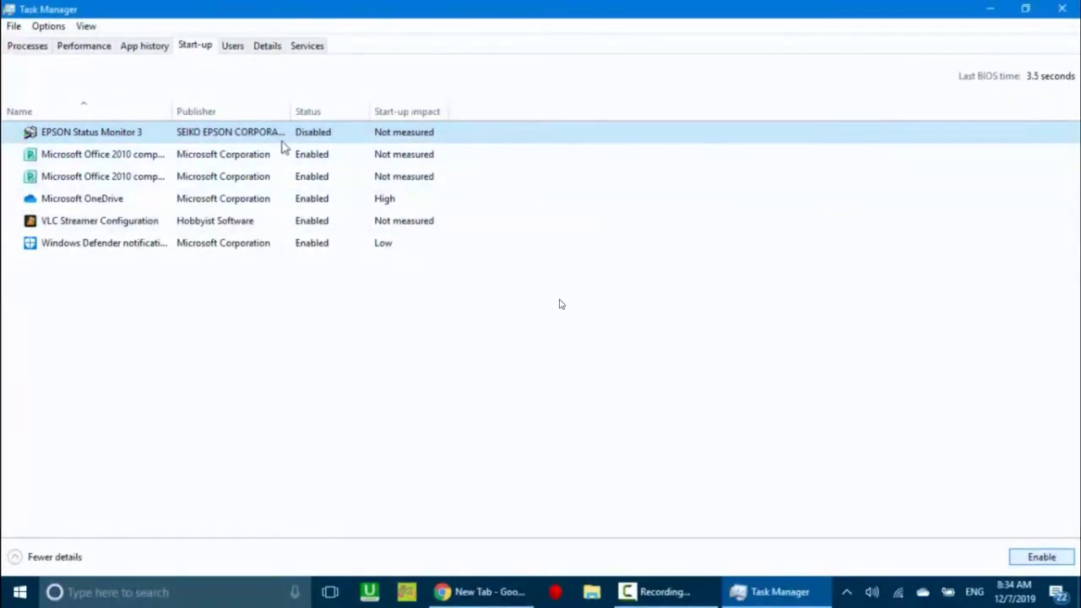
left_click(1053, 561)
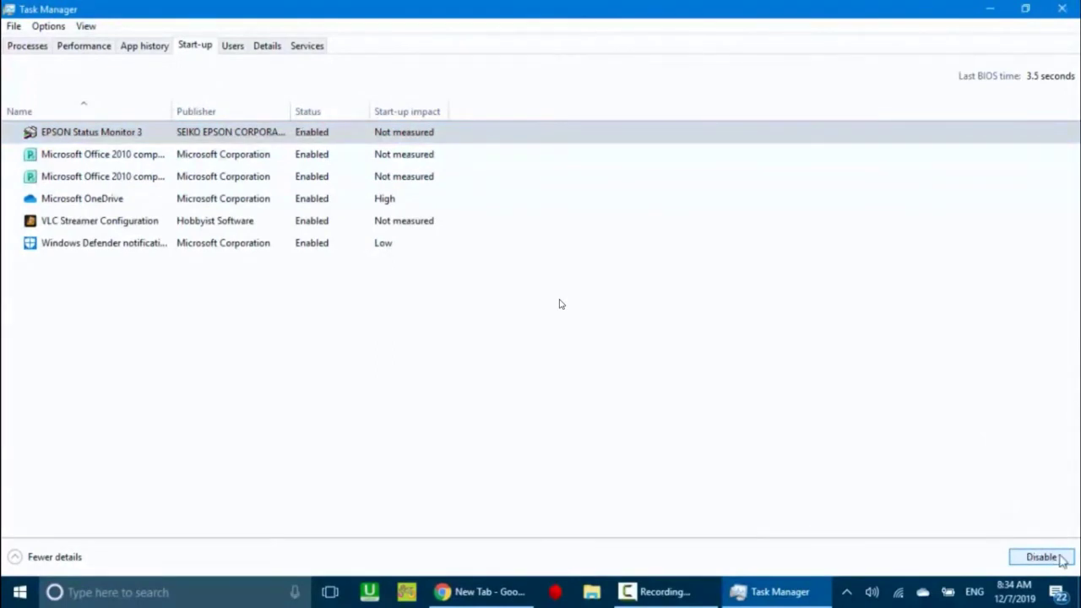
Review the CPU performance graph and its statistics, and leave the video's full-screen view
left_click(84, 48)
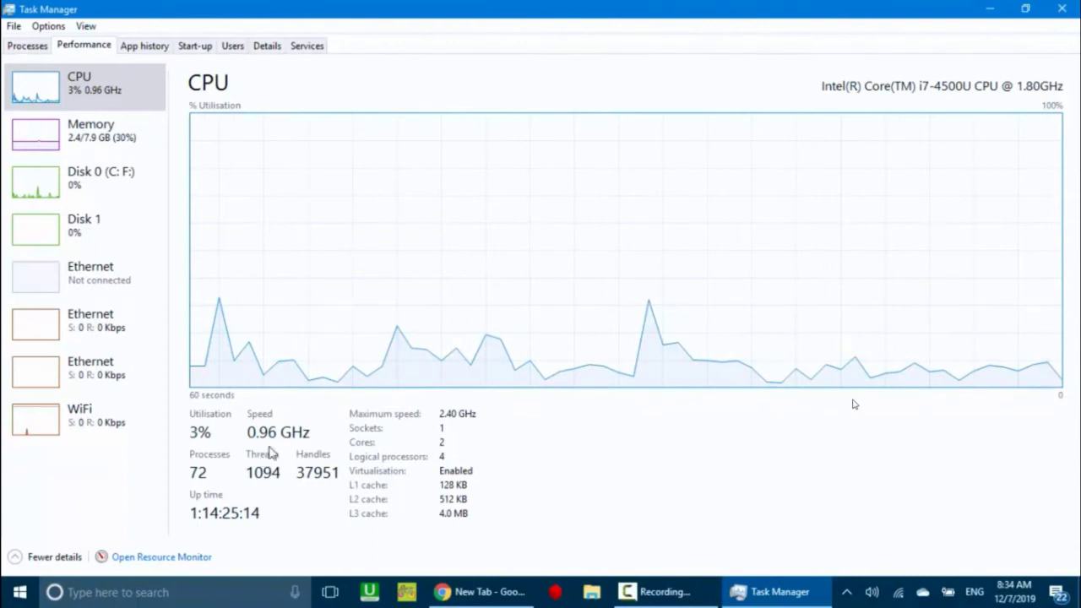
mouse_move(724, 566)
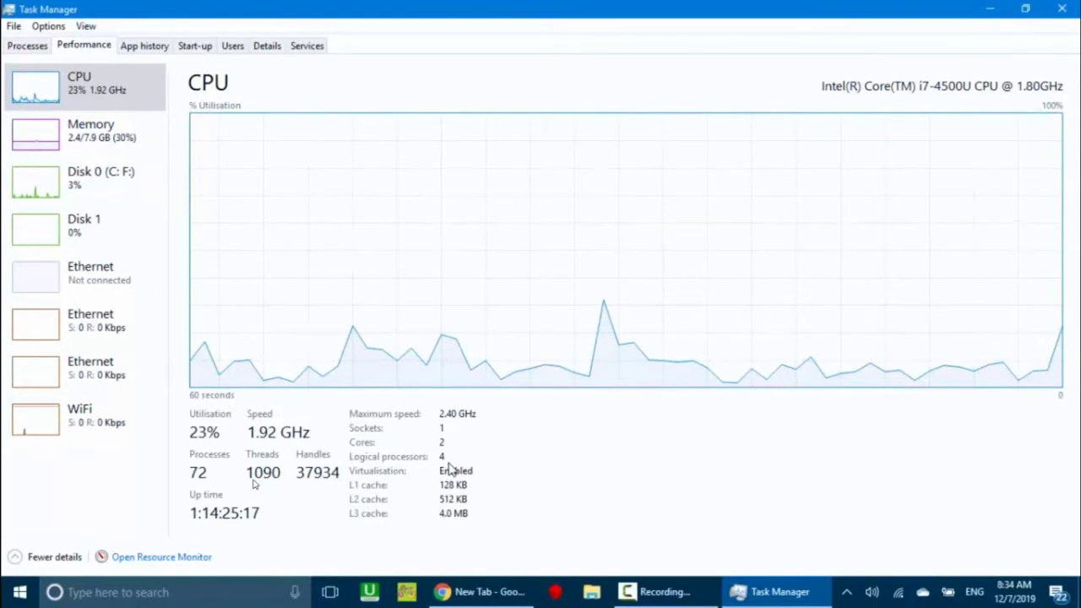
key("Escape")
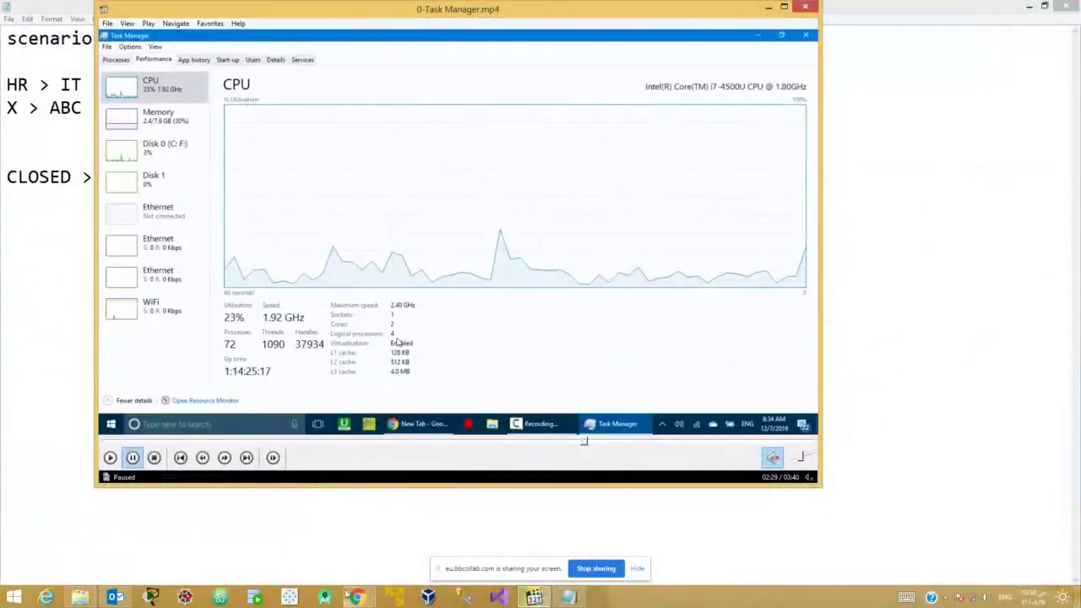
Switch to Chrome and search for sysinternals in a new tab
mouse_move(357, 597)
left_click(325, 564)
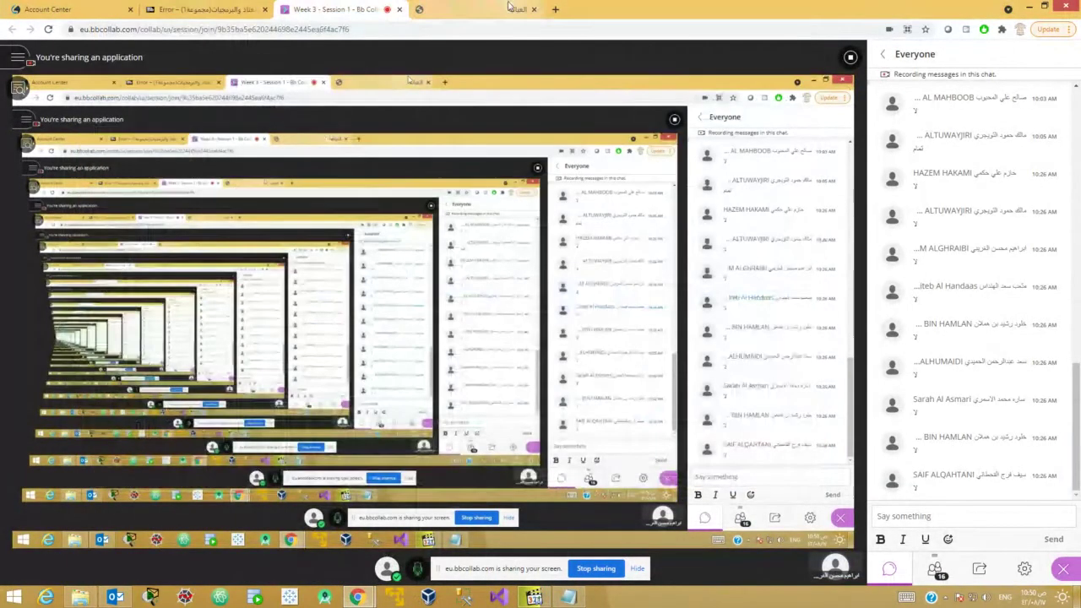
left_click(555, 9)
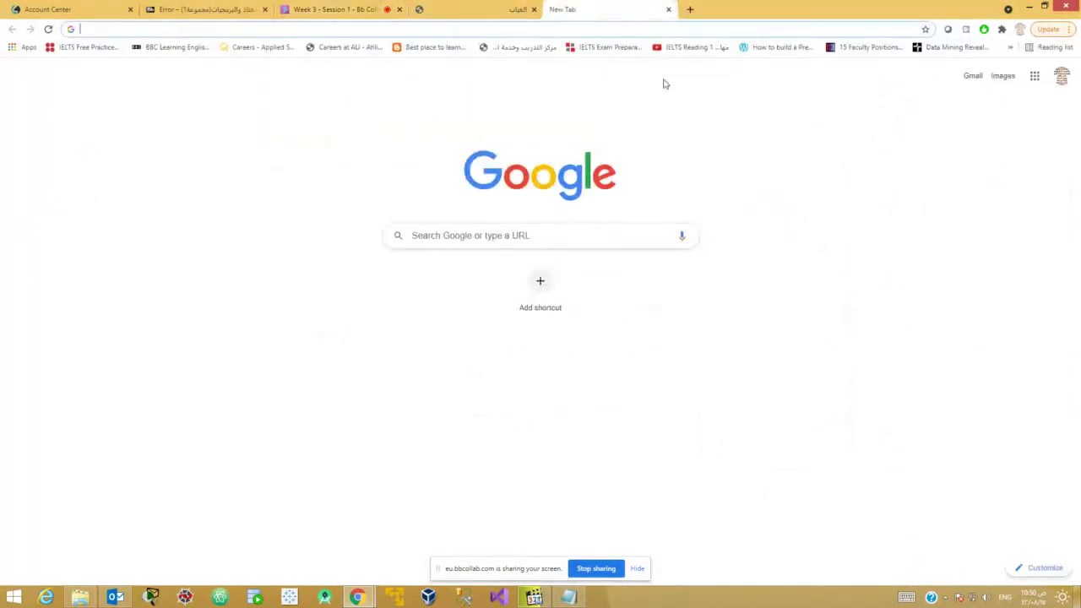
type("sys")
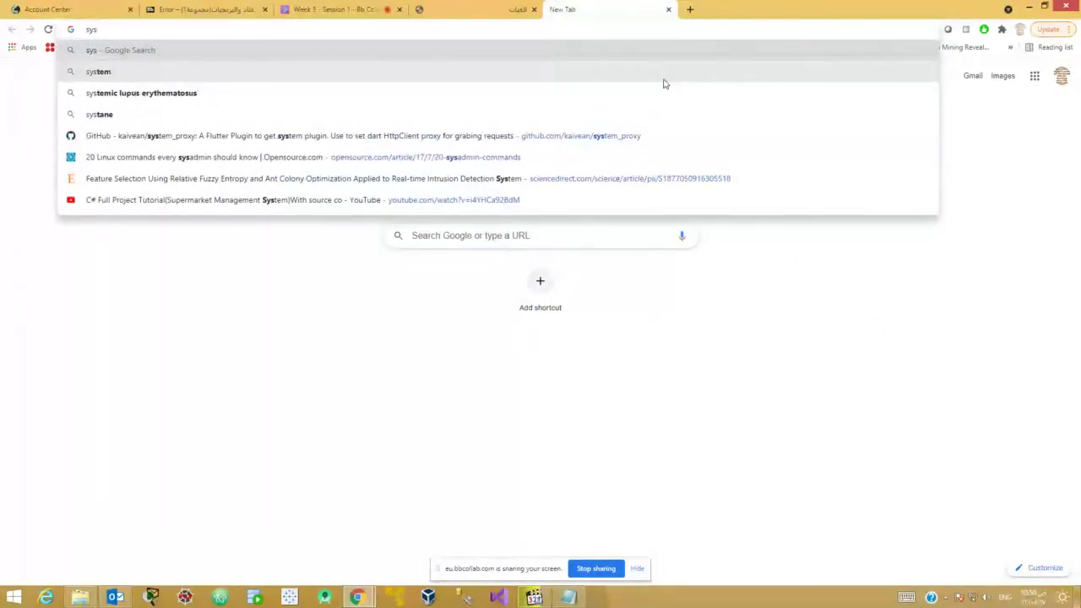
type("in")
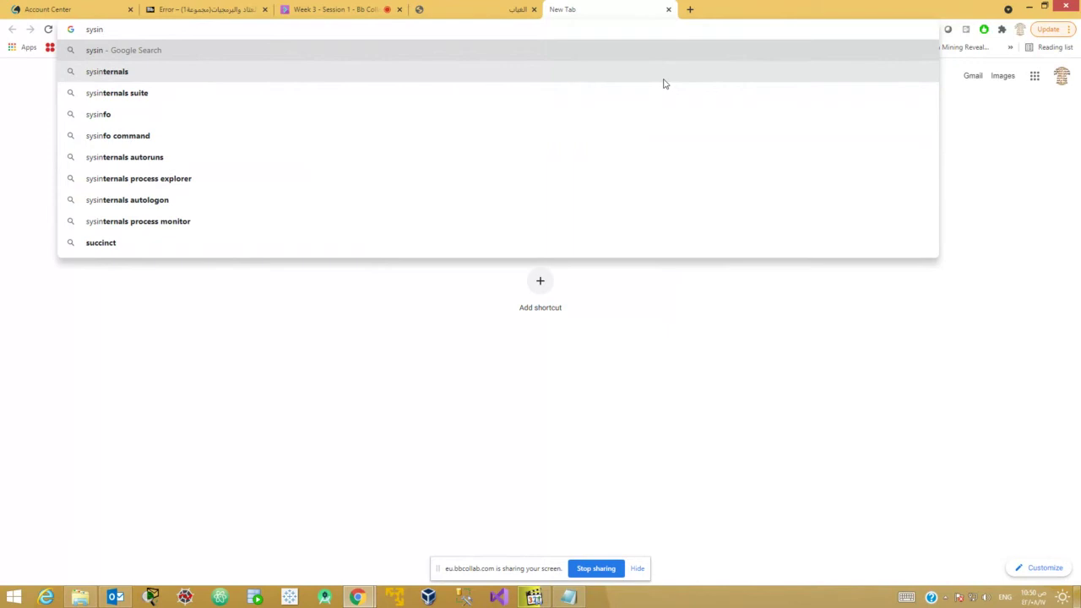
key("Down")
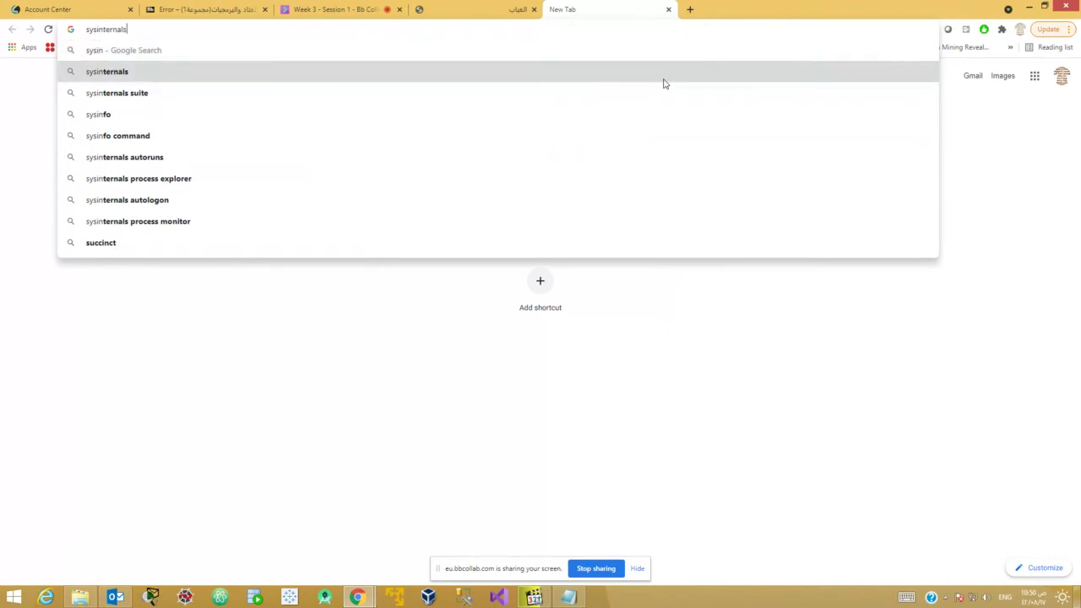
key("Return")
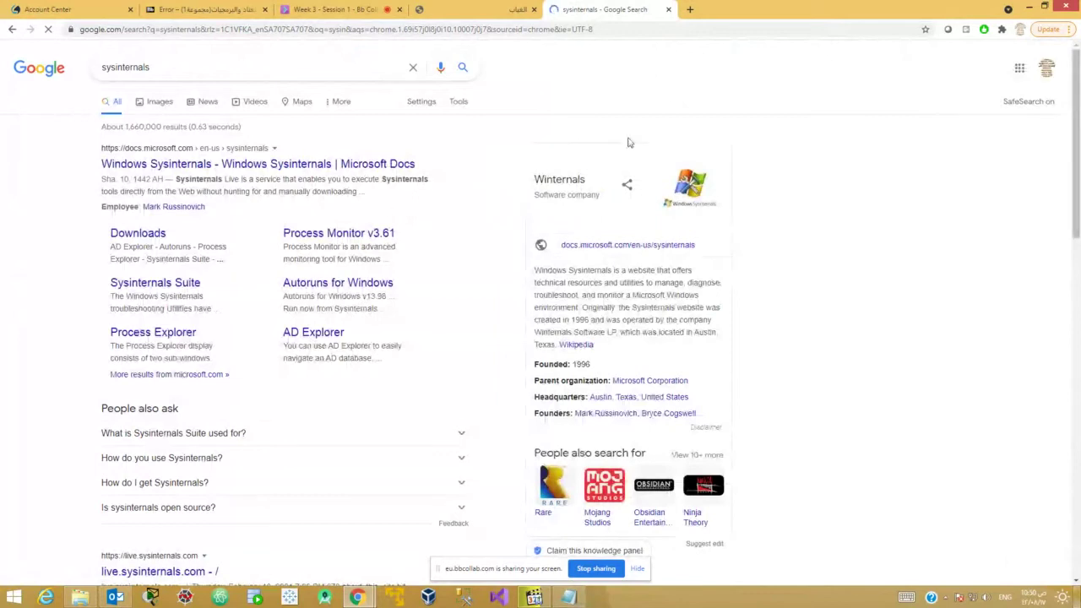
Open the Windows Sysinternals page on Microsoft Docs and view its Process Utilities page under Downloads
left_click(253, 167)
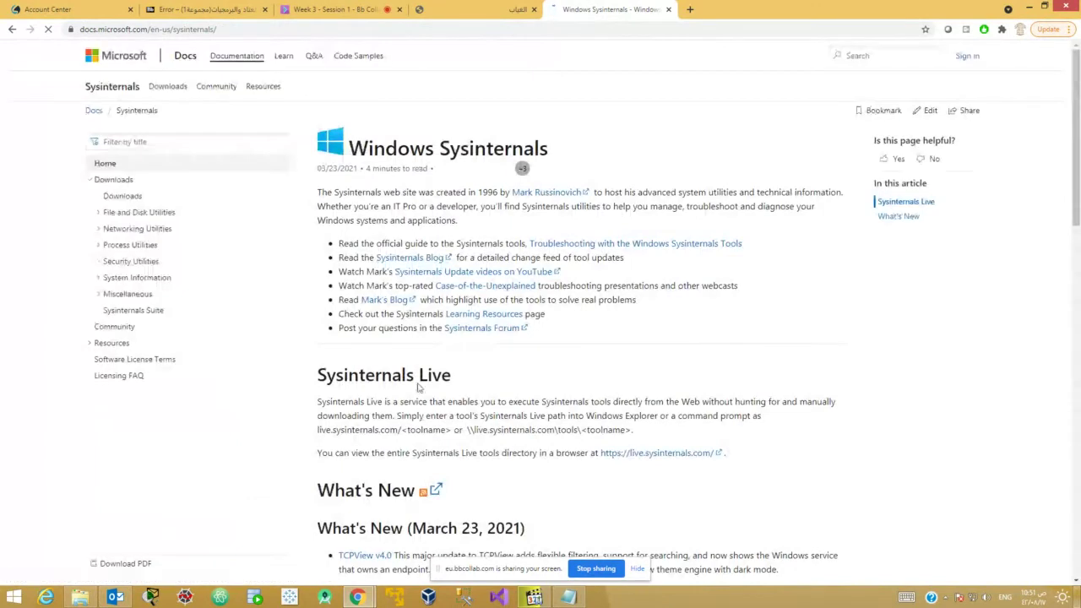
scroll(413, 314, "down", 6)
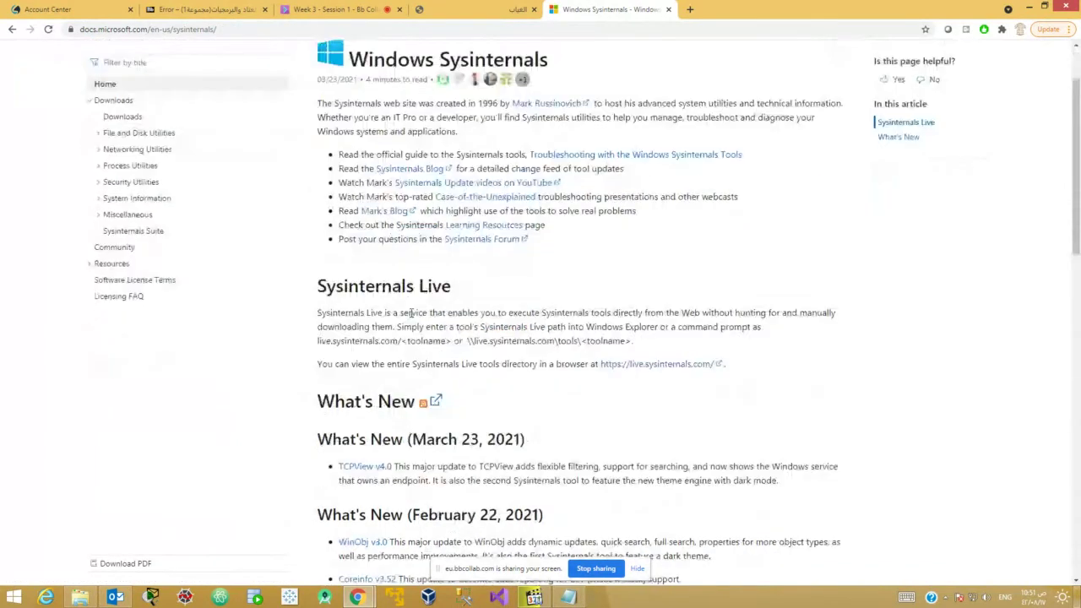
scroll(204, 164, "up", 6)
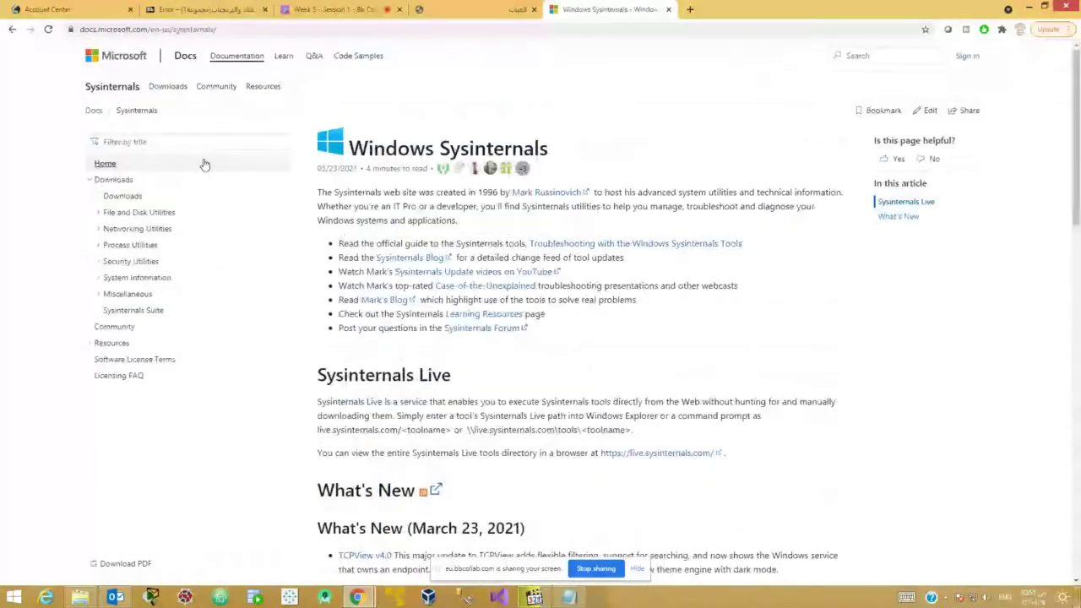
left_click(127, 249)
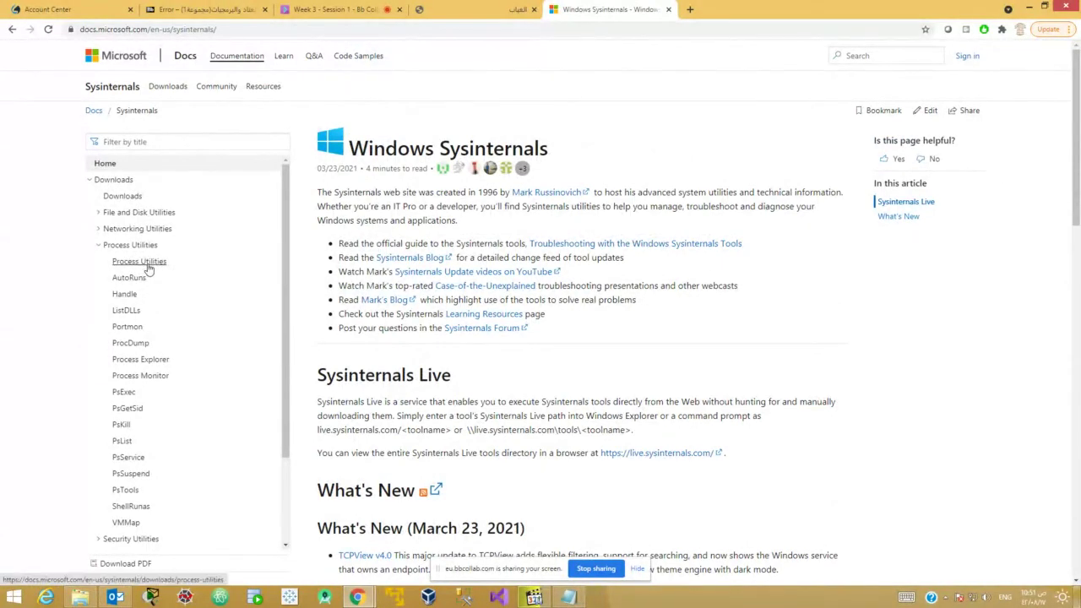
left_click(145, 264)
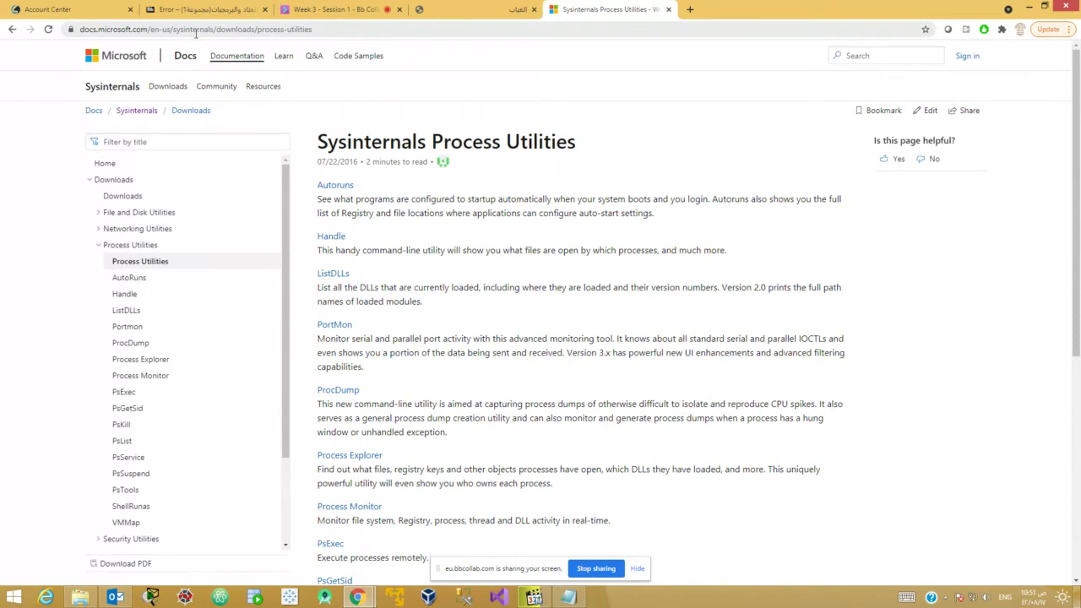
Highlight the word sysinternals in the page address, and close the Sysinternals tab
double_click(195, 32)
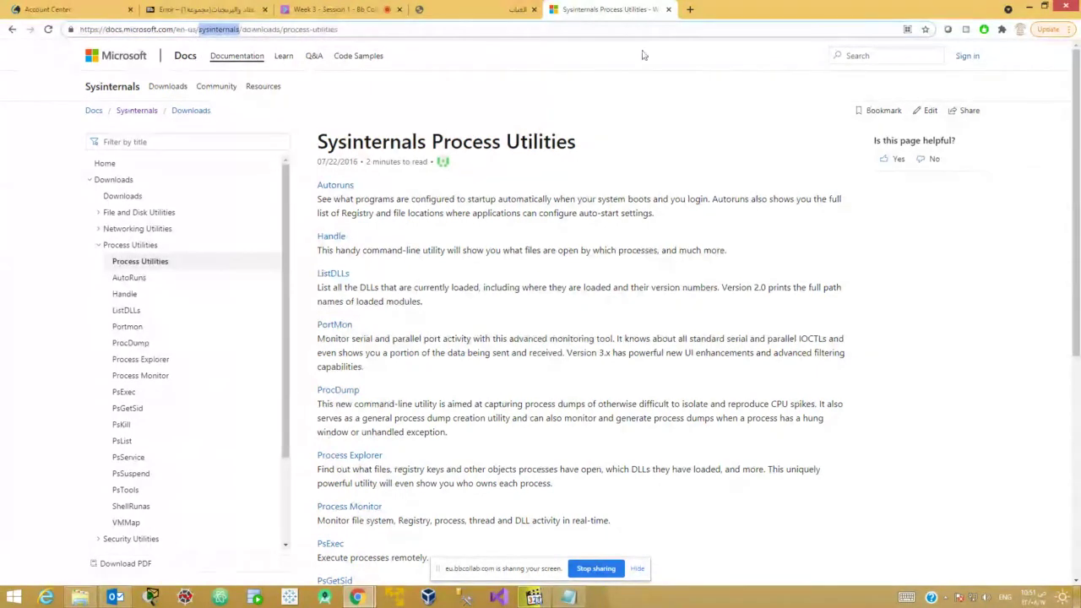
left_click(173, 143)
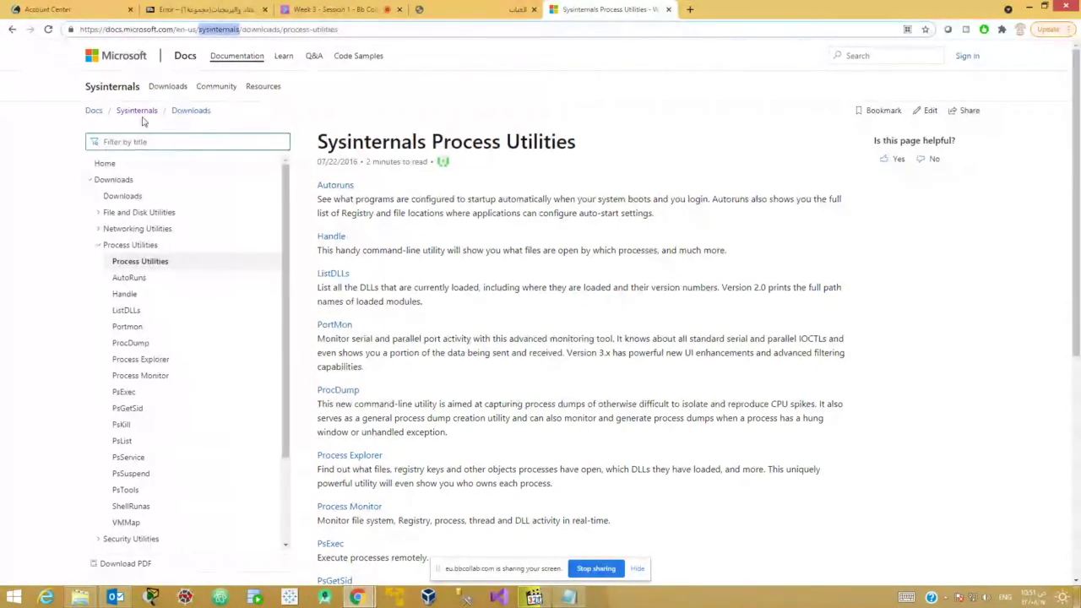
left_click(667, 9)
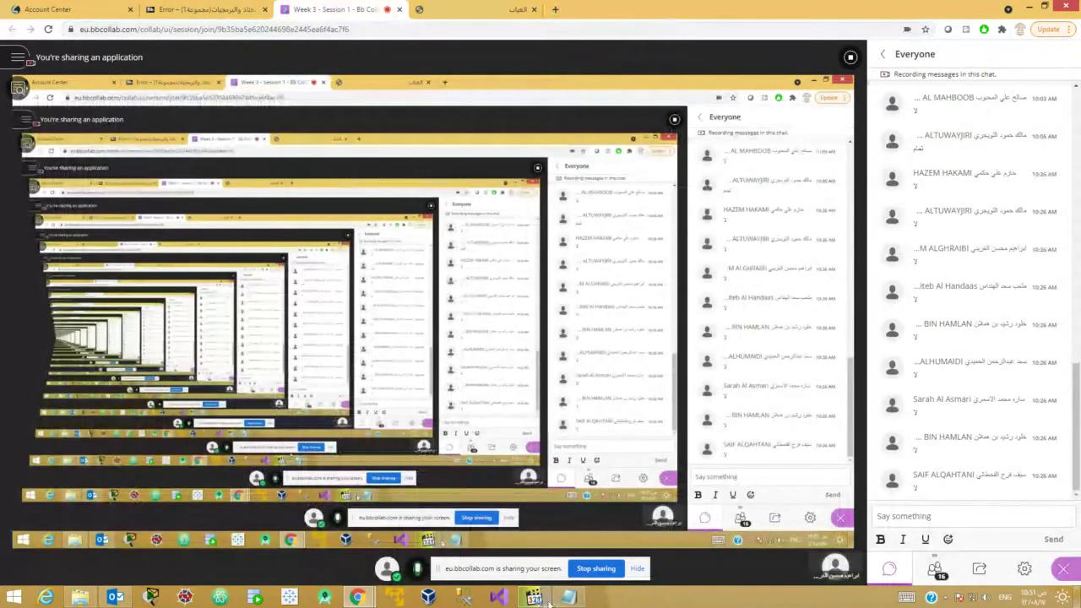
Return to the Task Manager video and review the Memory, Disk 0 and WiFi performance details
left_click(536, 597)
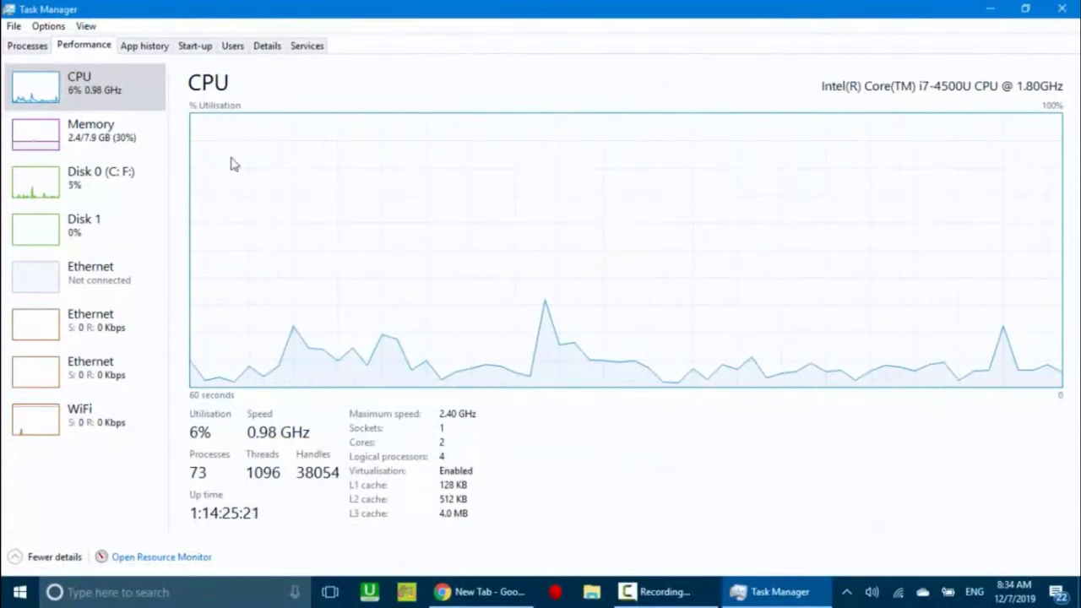
left_click(42, 136)
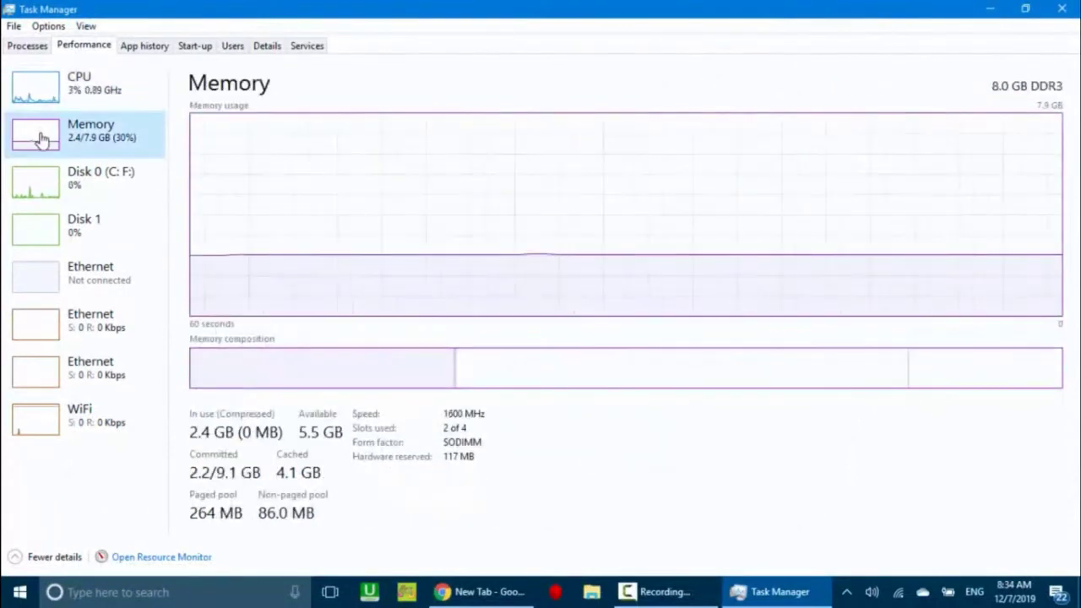
mouse_move(239, 375)
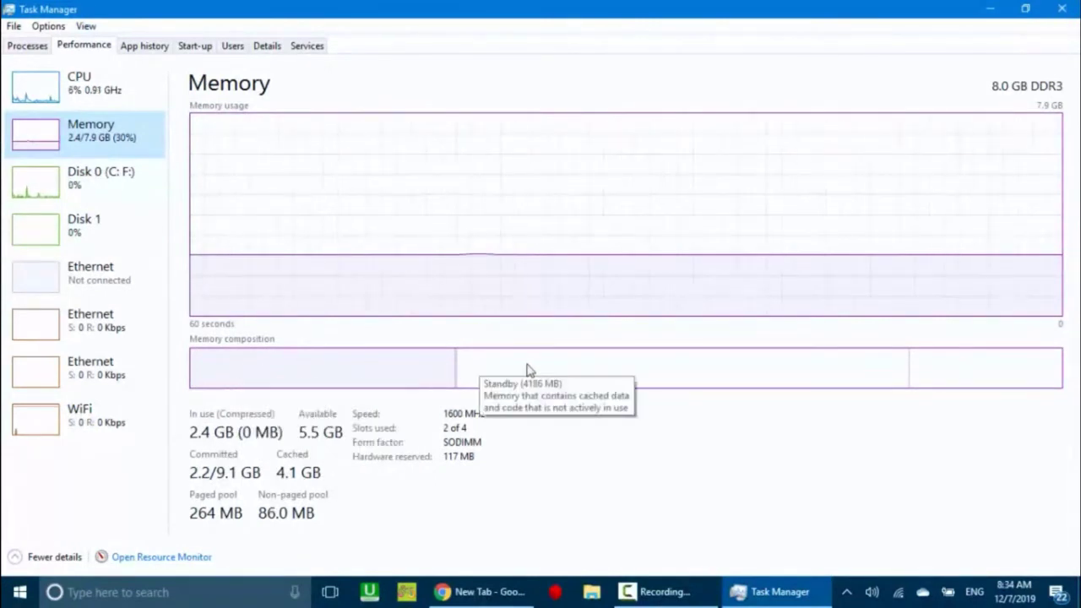
mouse_move(959, 375)
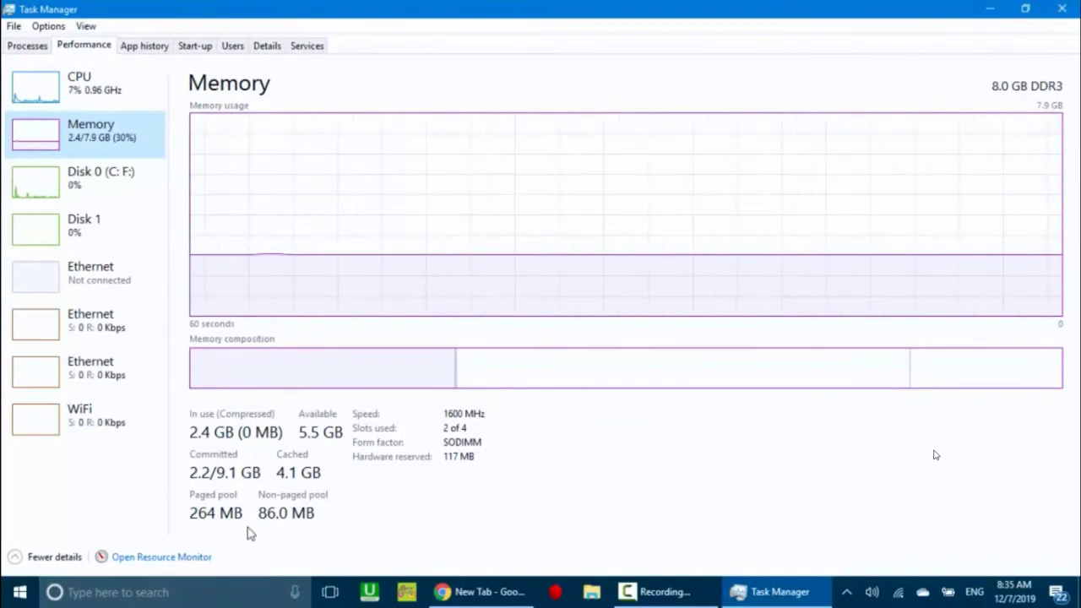
left_click(102, 179)
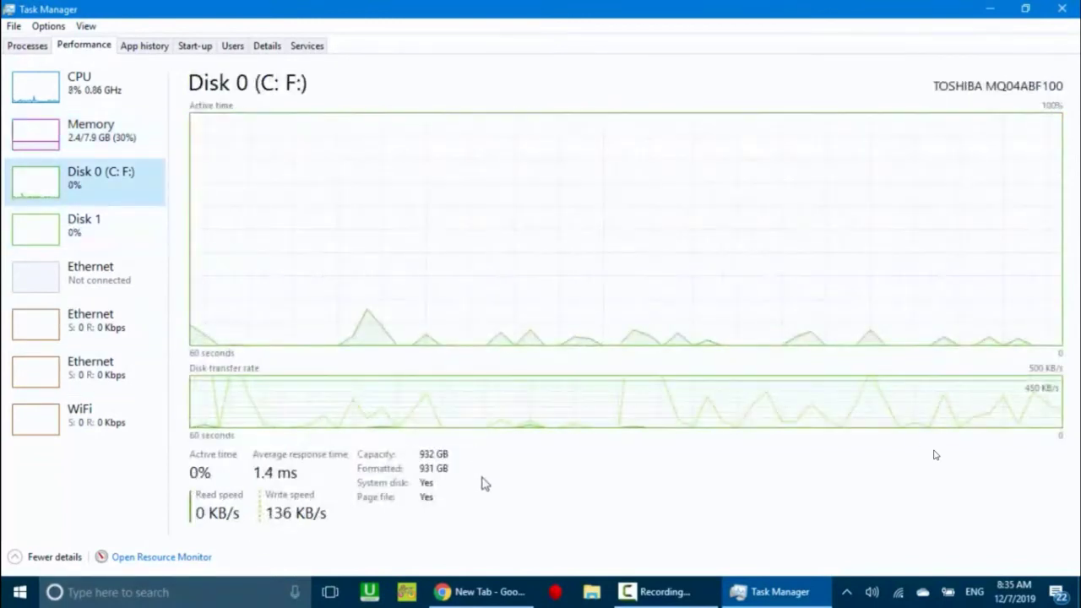
key("End")
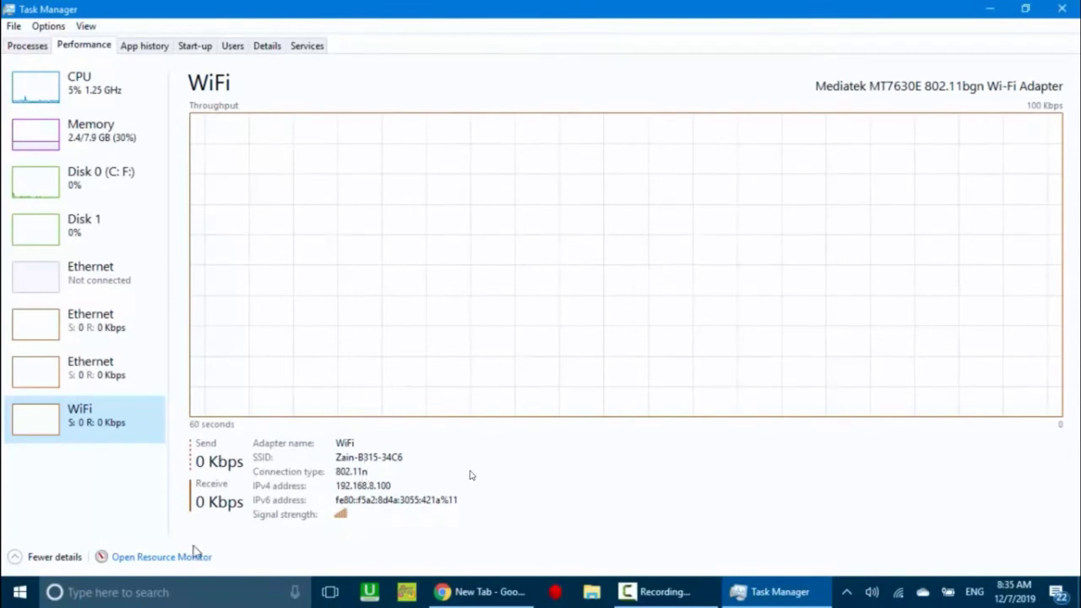
Open Resource Monitor from Task Manager and show its CPU data in a maximized window
left_click(157, 557)
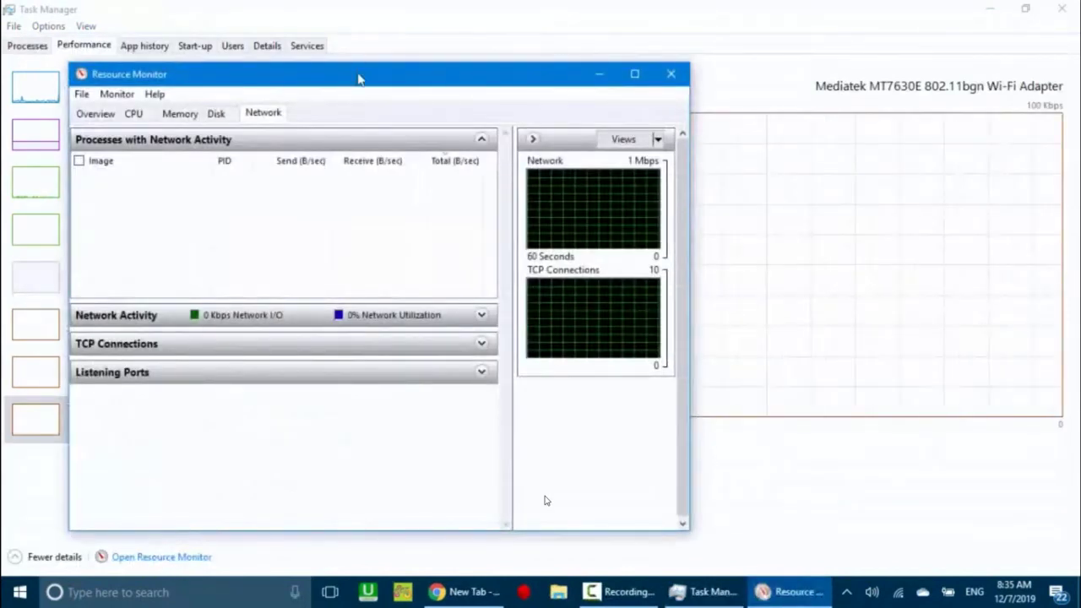
double_click(357, 77)
left_click(74, 51)
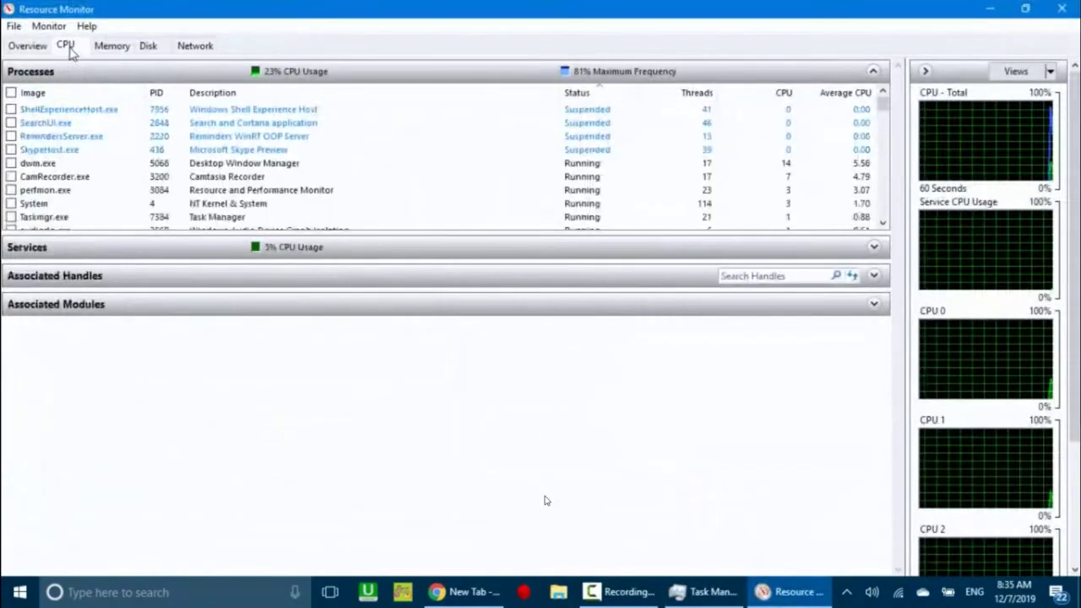
Examine the running processes and the graphs for each CPU core, and view the memory usage in Resource Monitor
left_click(93, 196)
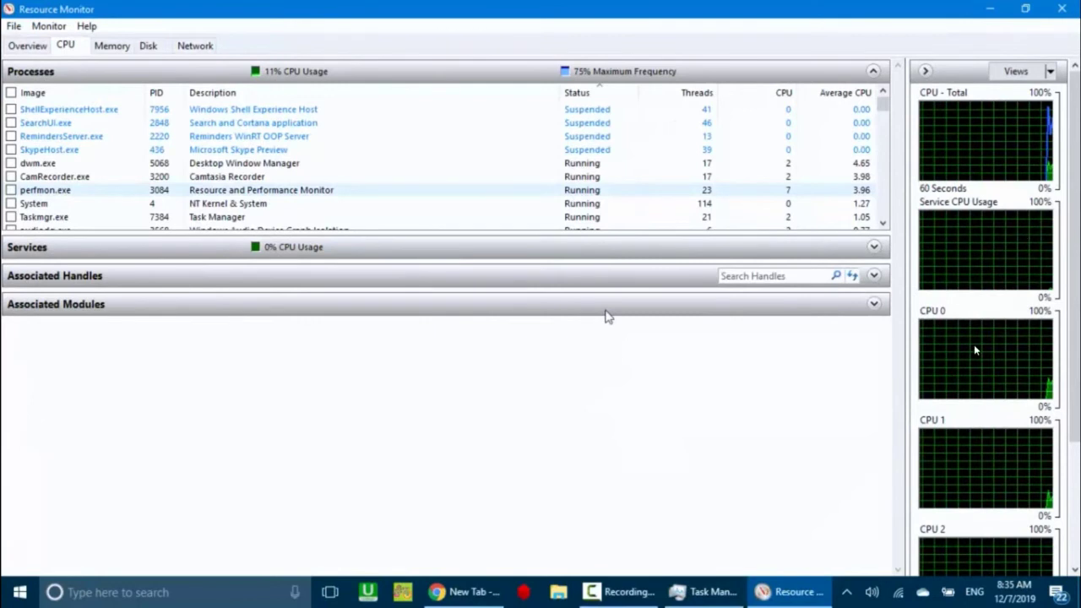
scroll(974, 345, "down", 1)
scroll(975, 347, "down", 1)
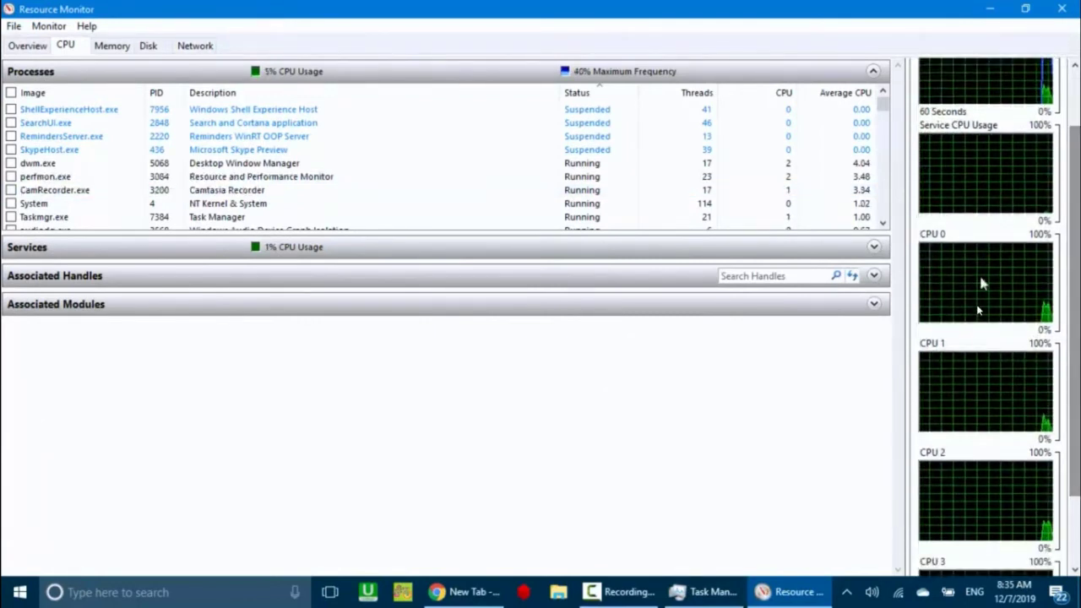
scroll(1005, 541, "down", 2)
scroll(1004, 540, "down", 1)
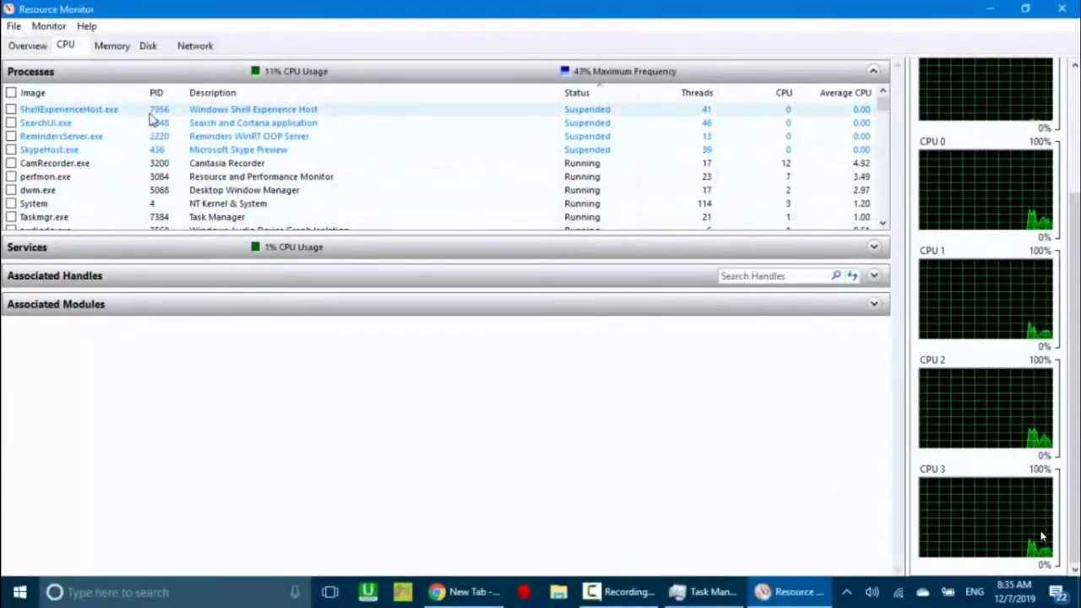
left_click(111, 49)
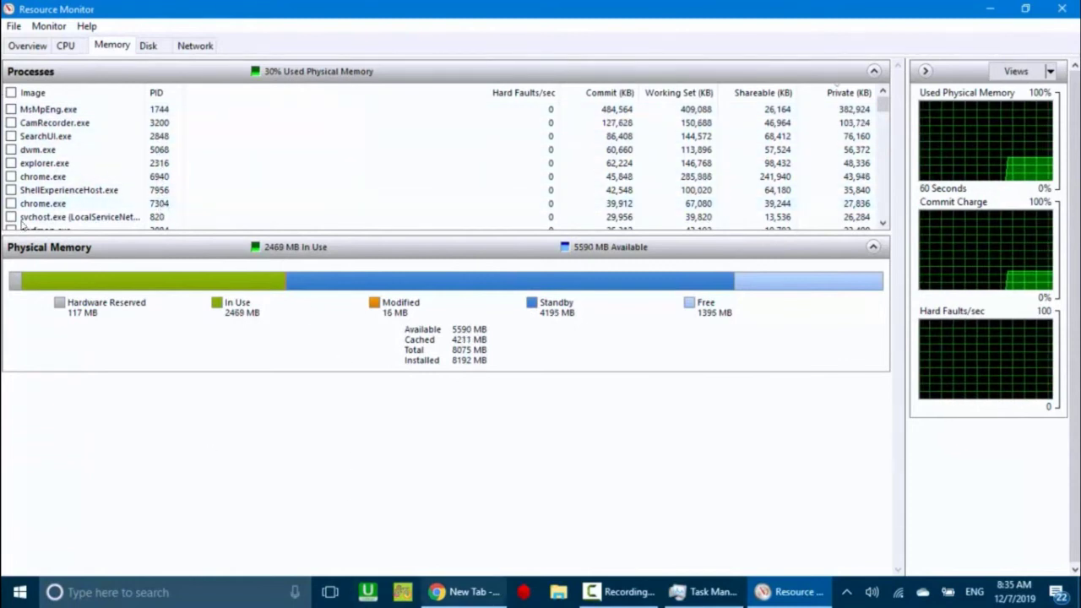
Stop the Camtasia recording and close the 0-Task Manager.mp4 video
left_click(598, 593)
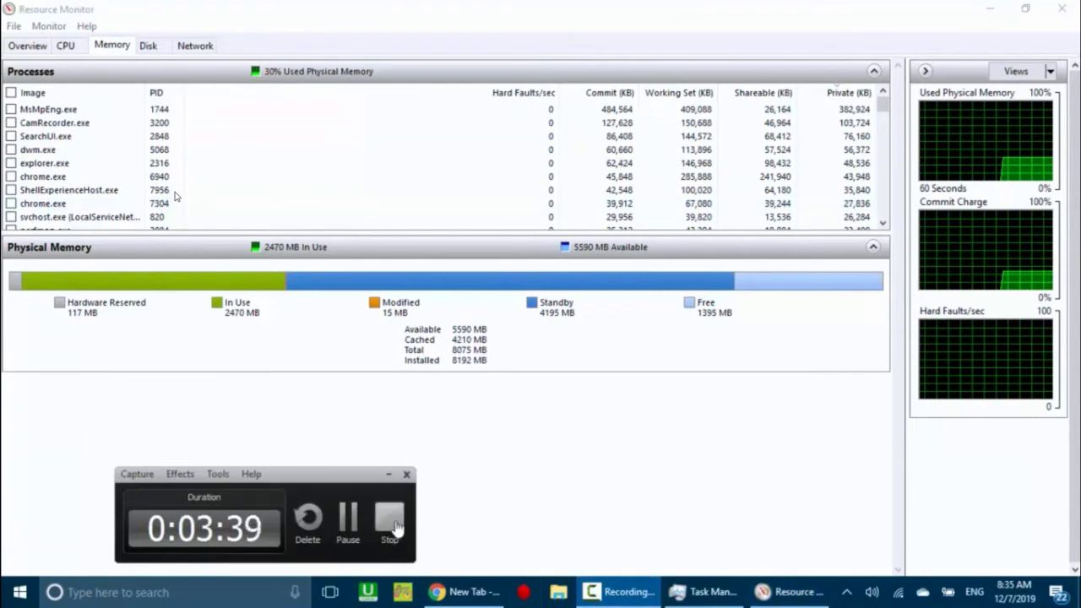
left_click(387, 515)
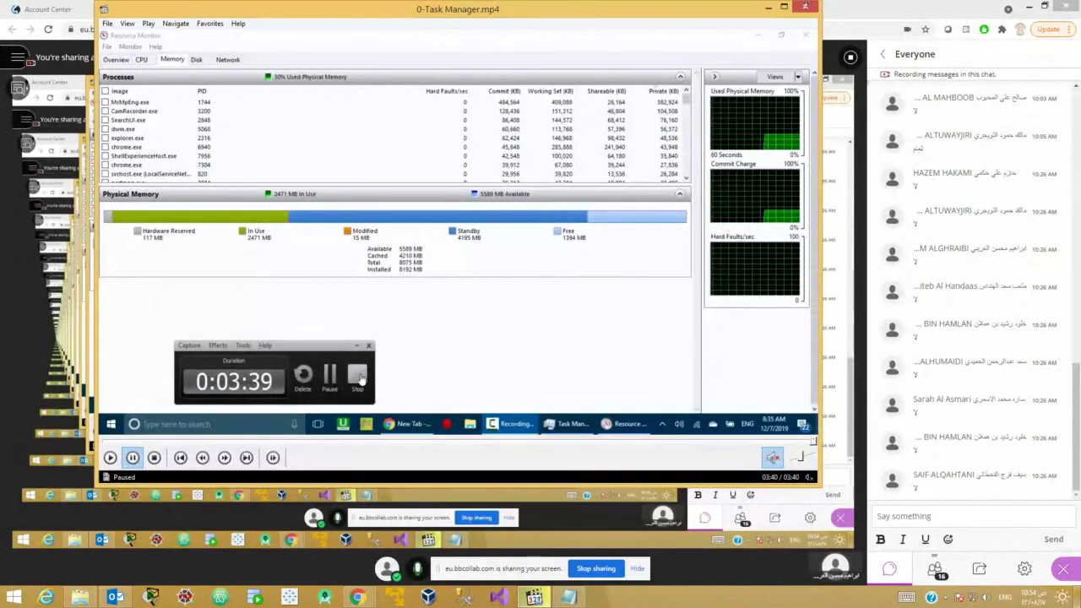
left_click(805, 7)
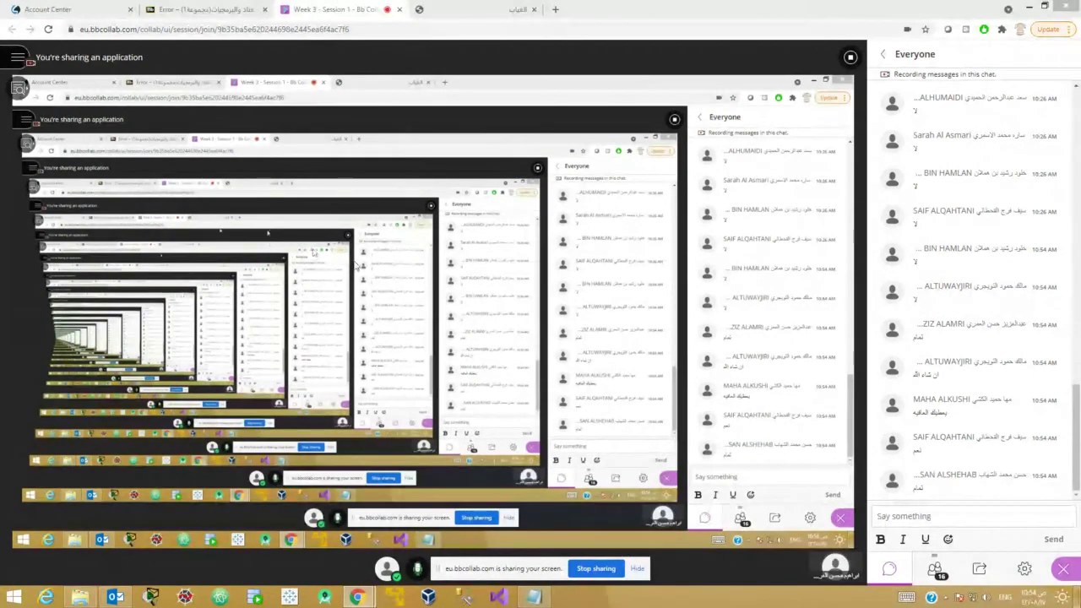
View the lesson videos in the OS folder with nothing selected, and switch to the Notepad notes
mouse_move(85, 601)
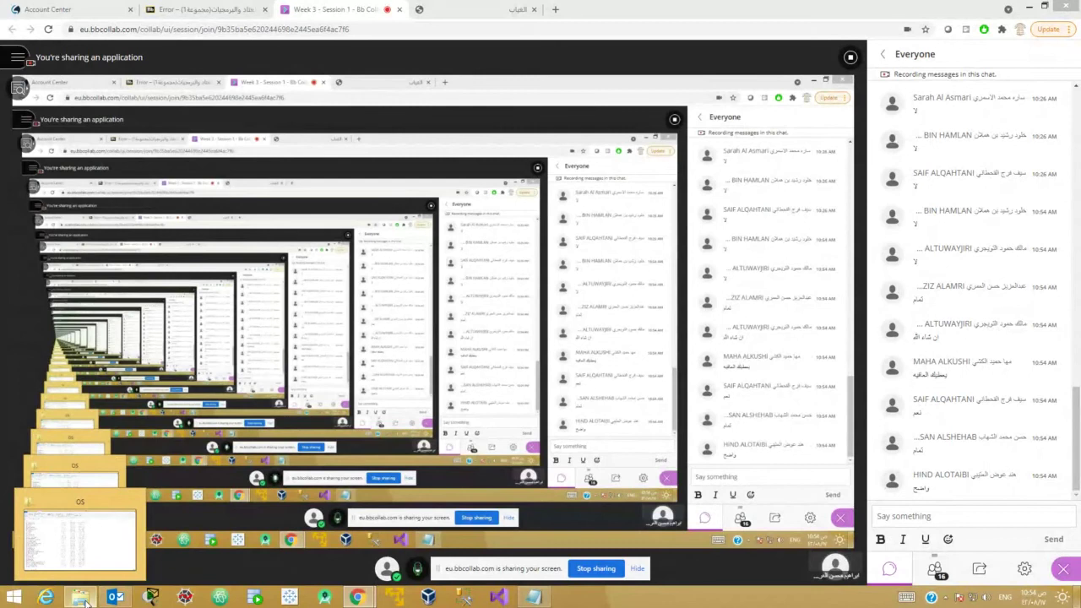
left_click(85, 601)
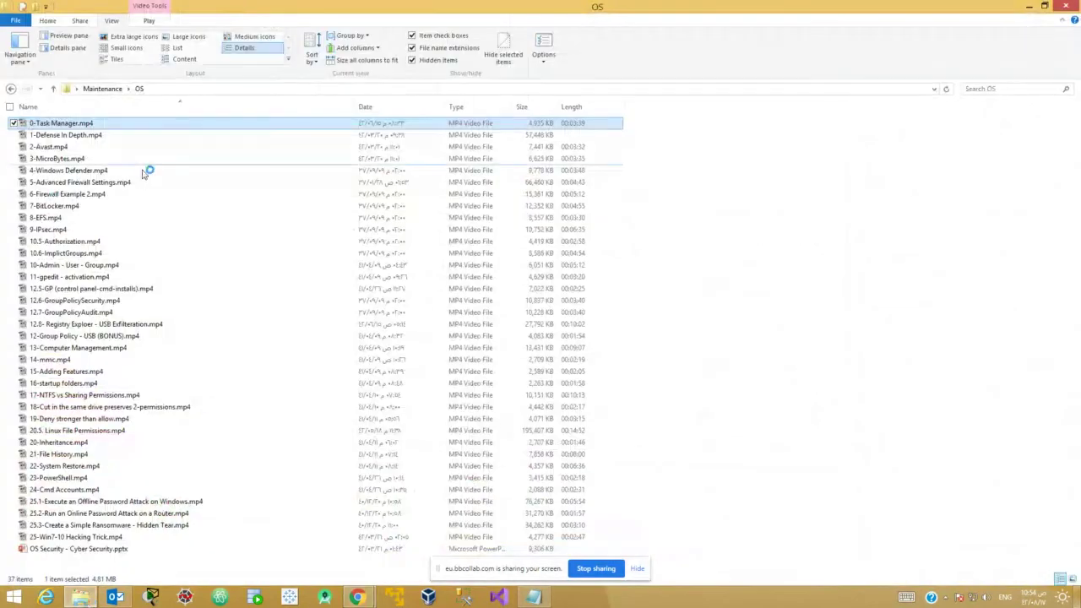
left_click(79, 598)
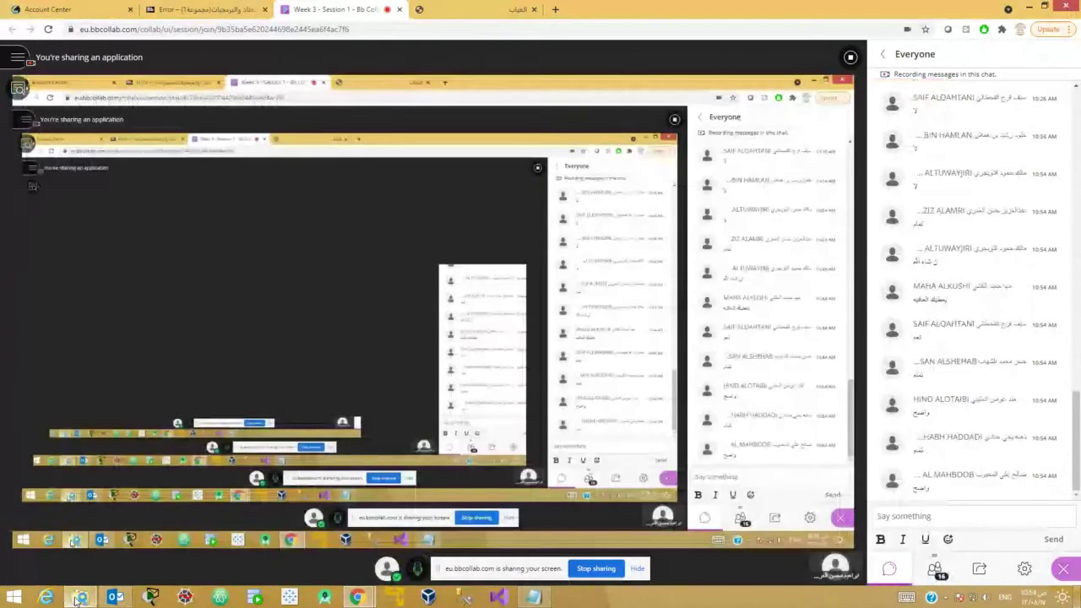
left_click(80, 599)
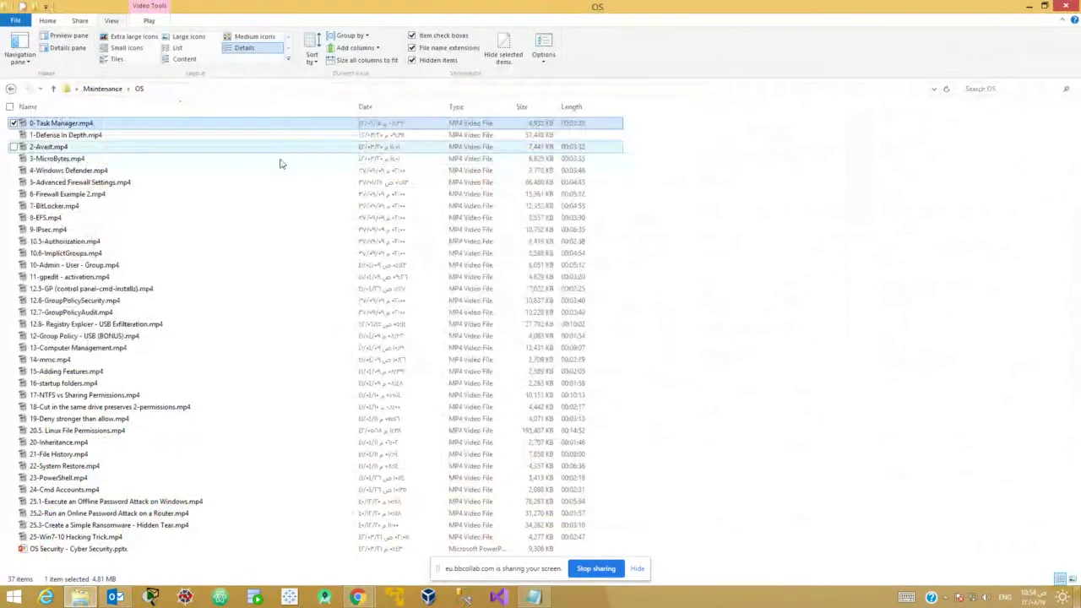
left_click(797, 248)
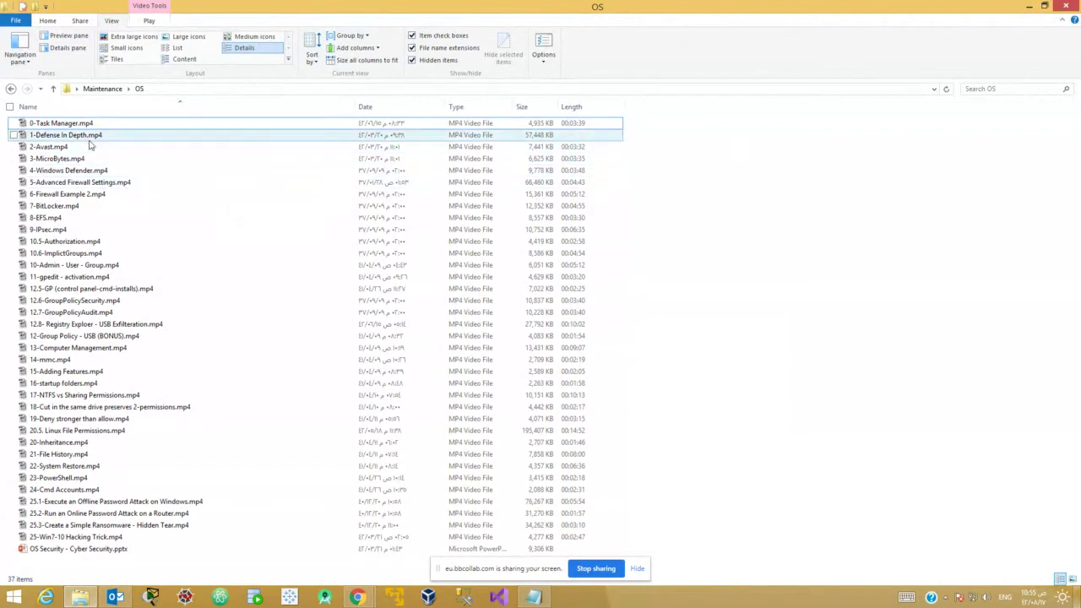
left_click(533, 597)
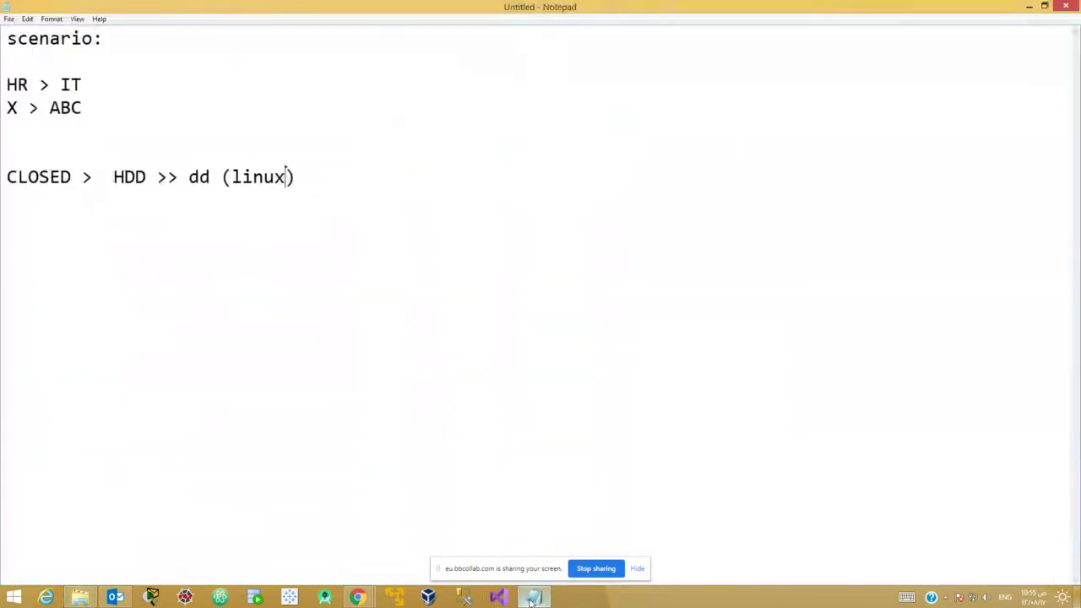
Replace all the notes with the text "defense in depth = layers of security"
key("ctrl+a")
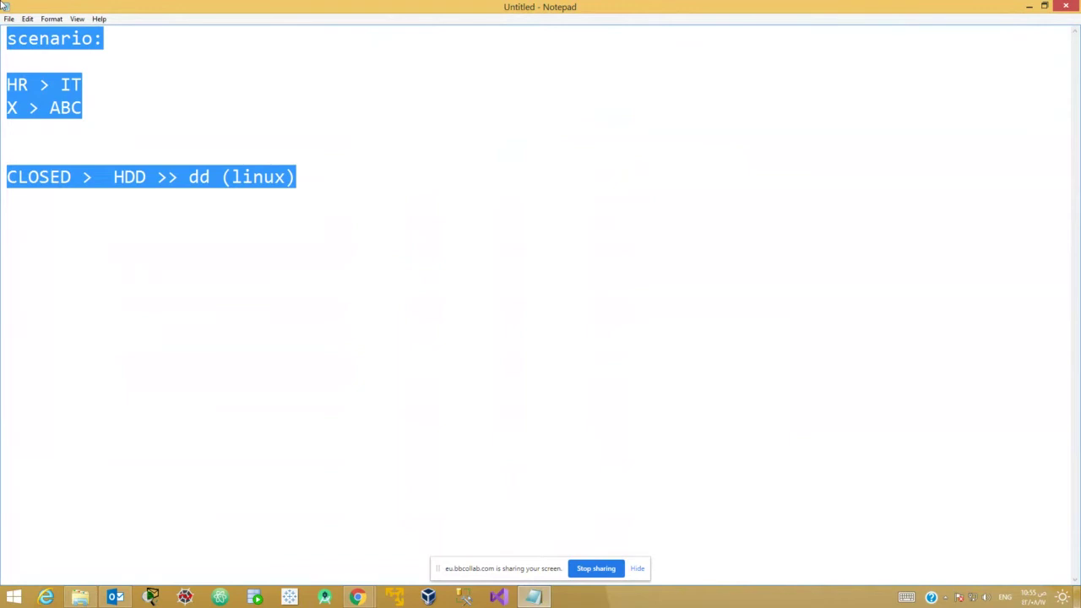
type("defen")
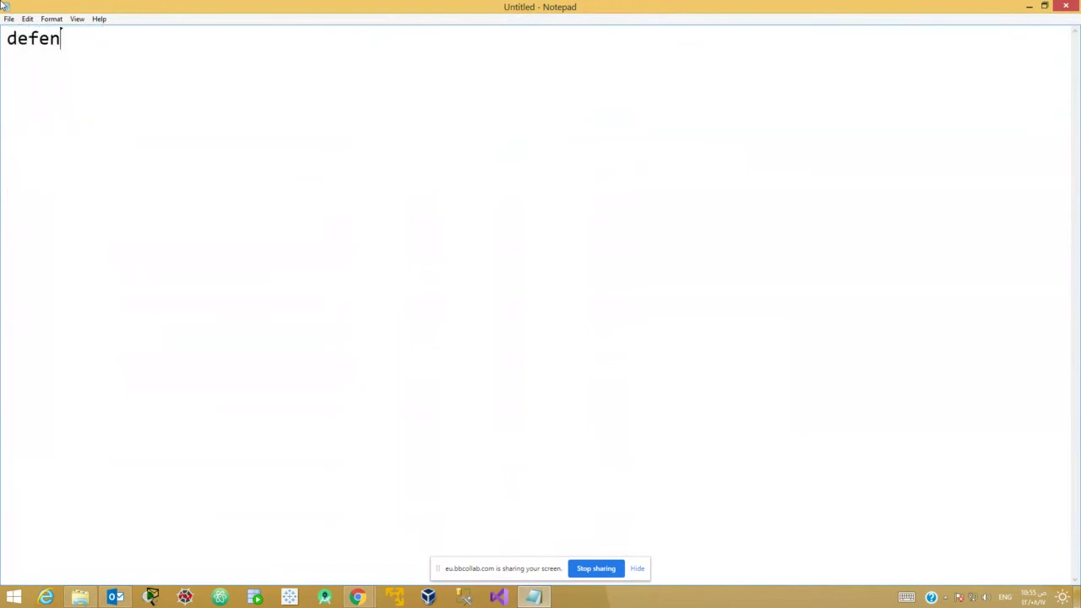
type("se in dep")
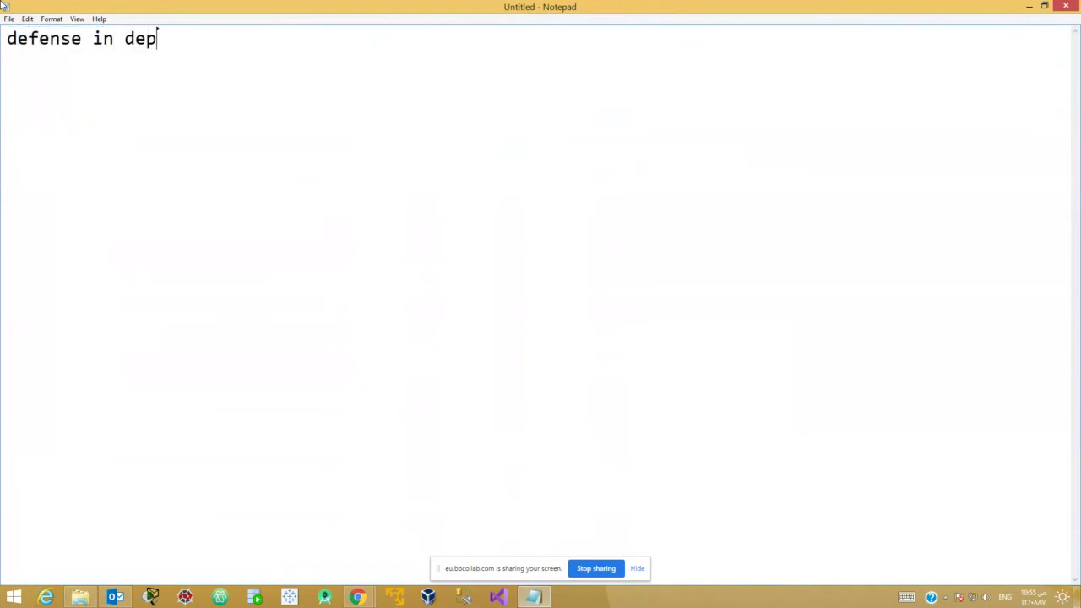
type("th = lay")
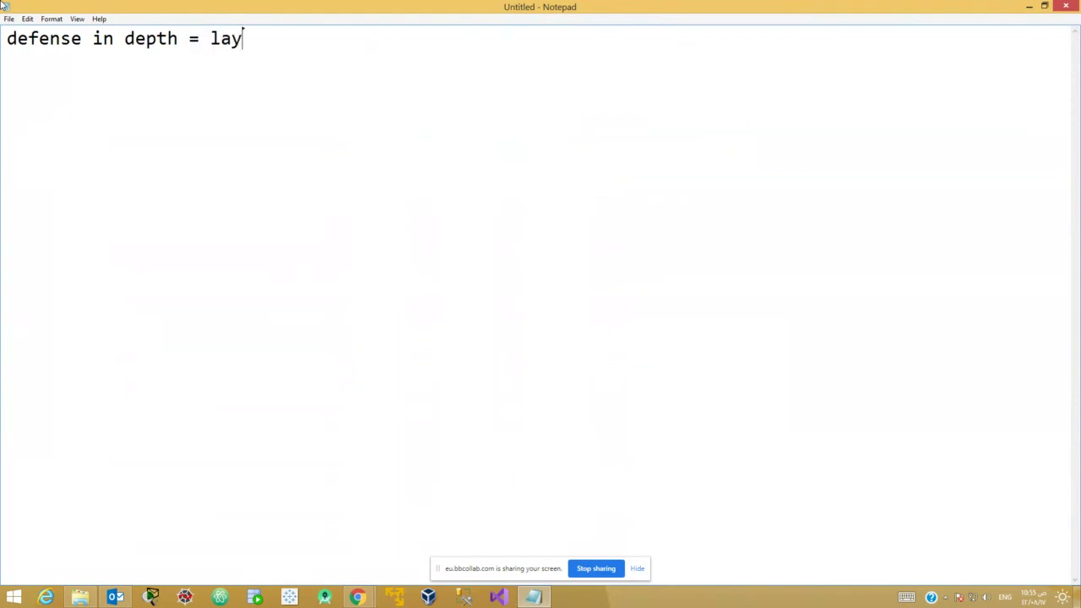
type("ers of security")
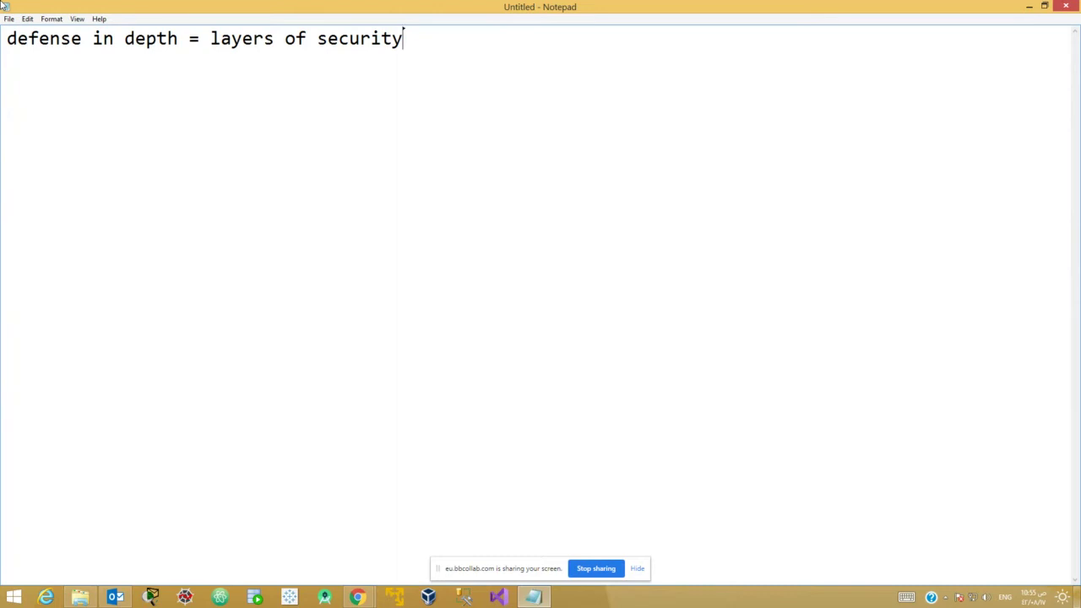
Open Paint and draw a six-pointed star slightly left of the canvas centre
key("super+r")
type("mspa")
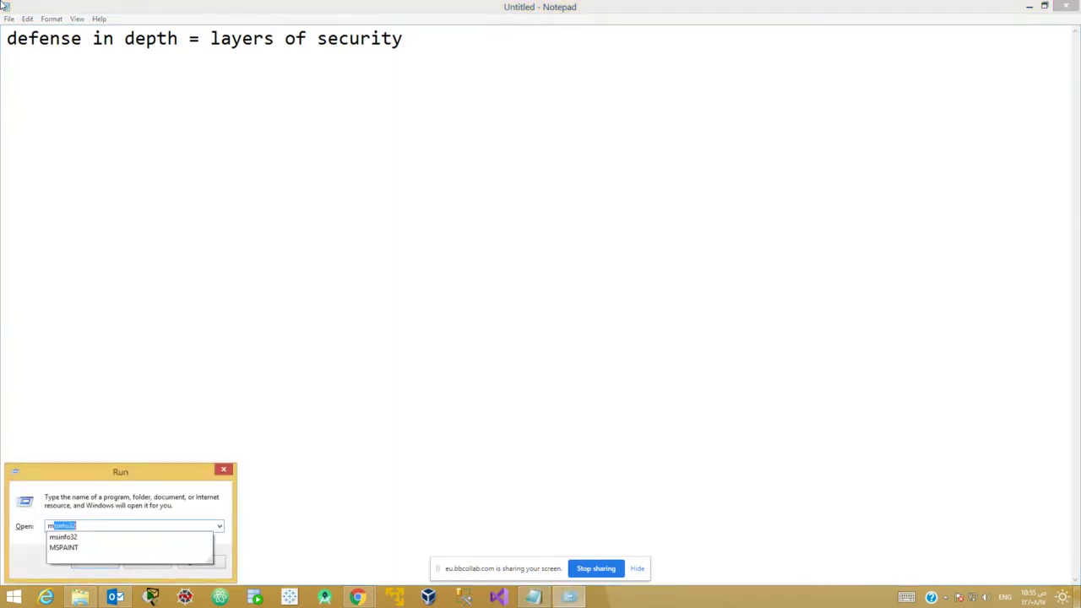
key("Return")
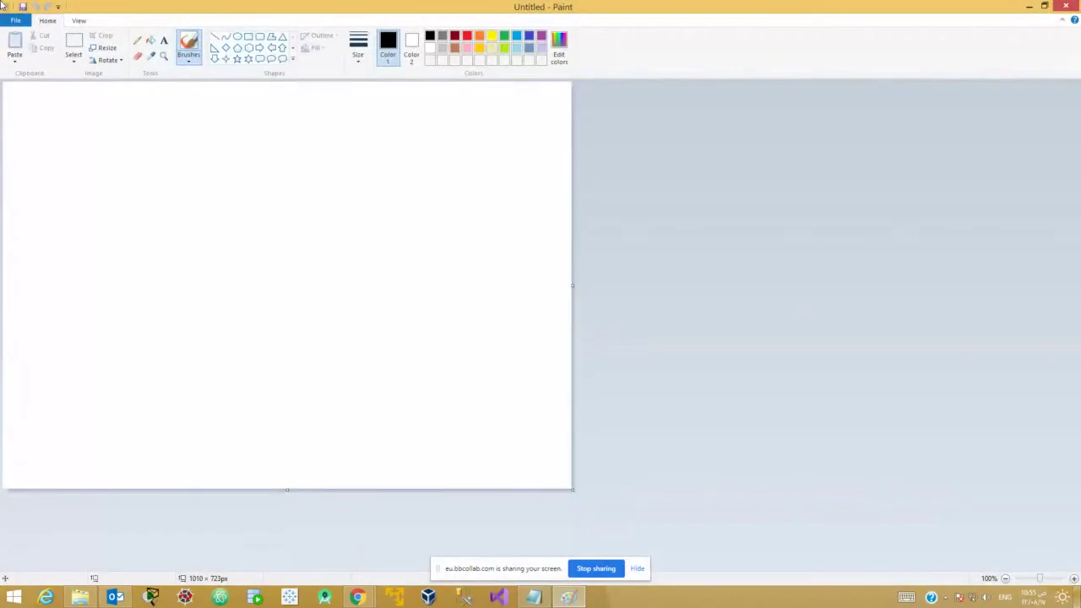
left_click(248, 60)
left_click_drag(185, 204, 341, 334)
left_click(388, 196)
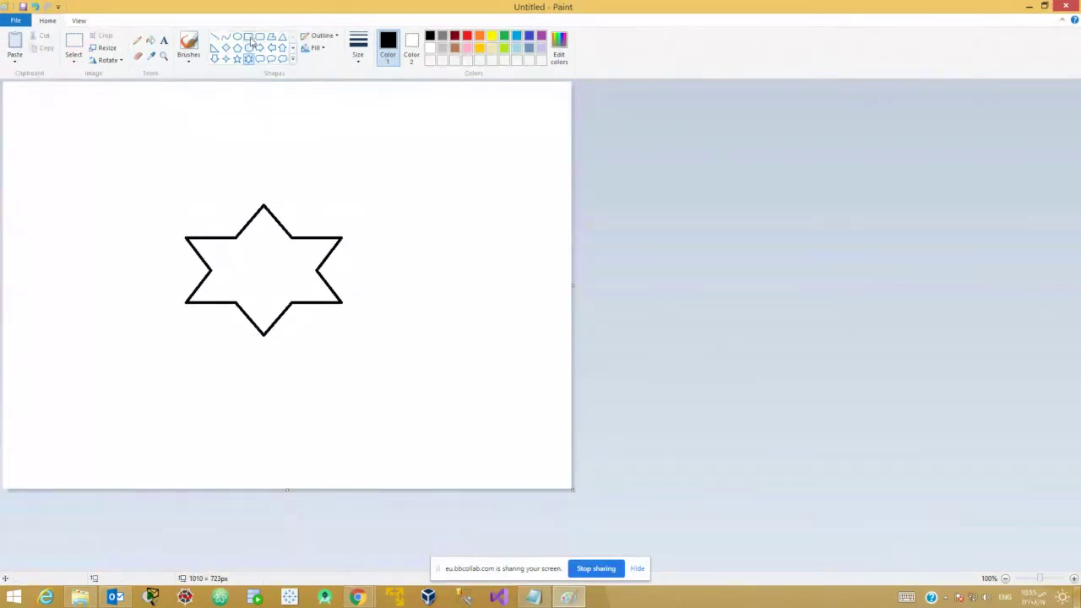
Draw a short horizontal line from inside the star past its right side, and a long slanted line about 183 × 546 px crossing its end
left_click(215, 37)
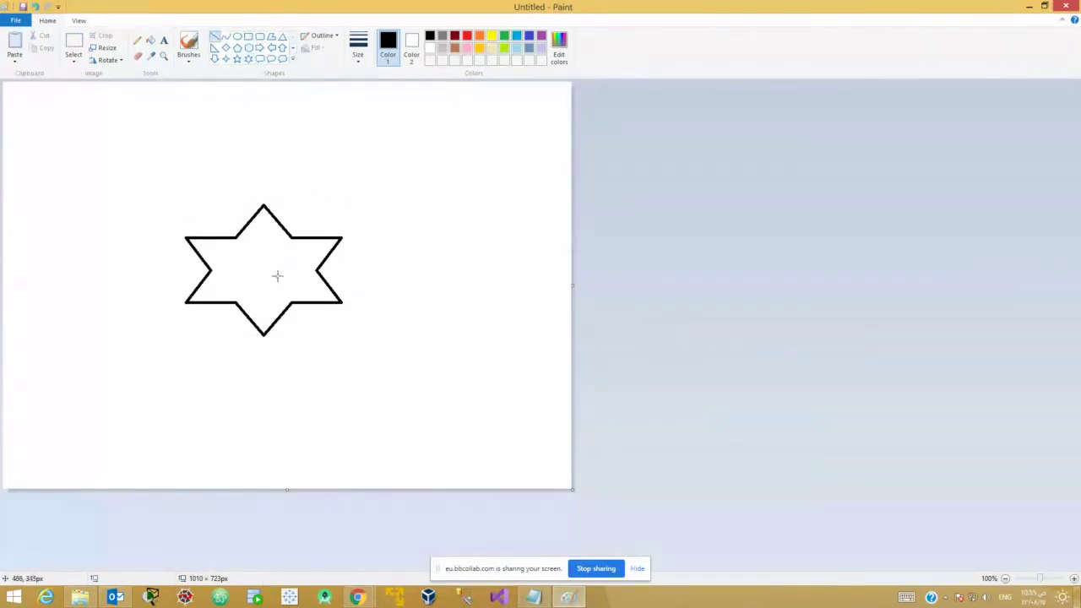
left_click_drag(277, 275, 375, 270)
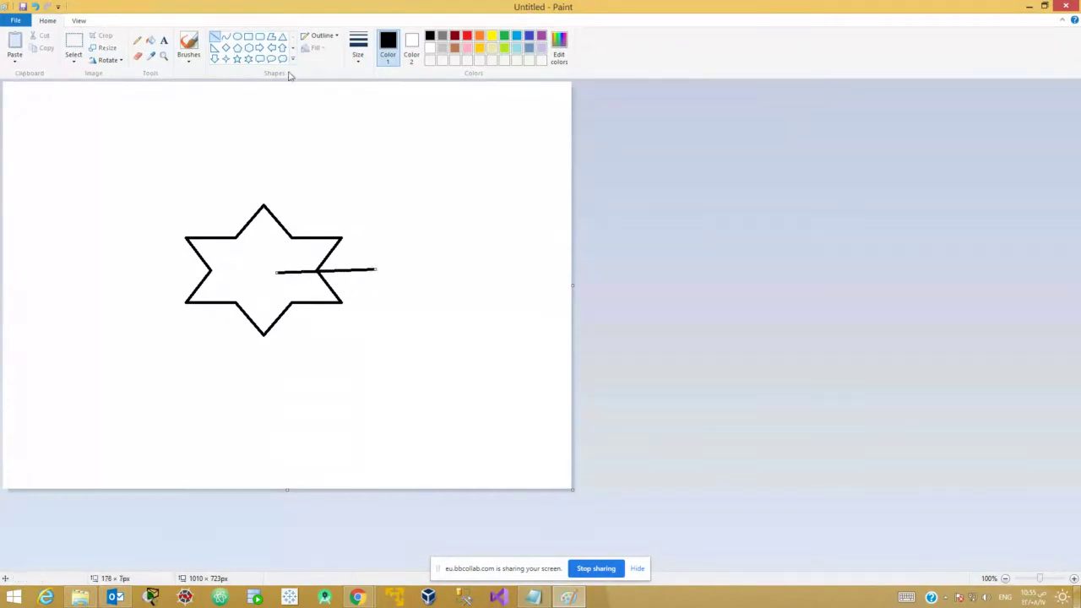
left_click(248, 37)
left_click(214, 37)
left_click_drag(414, 137, 311, 442)
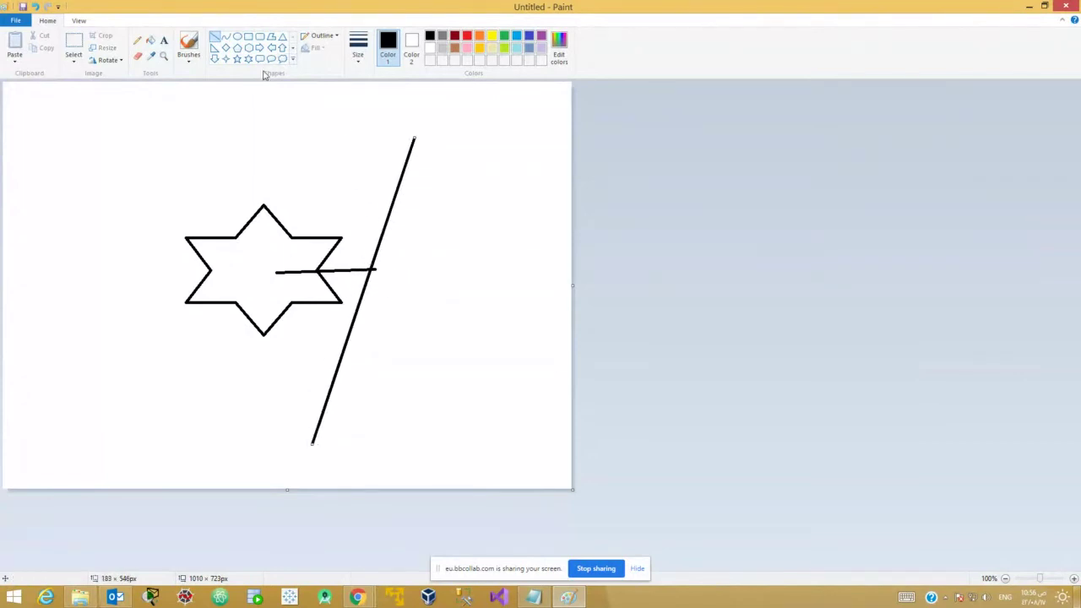
Draw a rectangle about 124 × 102 px to the lower right of the slanted line and label it "Web Server" on two lines
left_click(248, 37)
left_click_drag(481, 361, 410, 417)
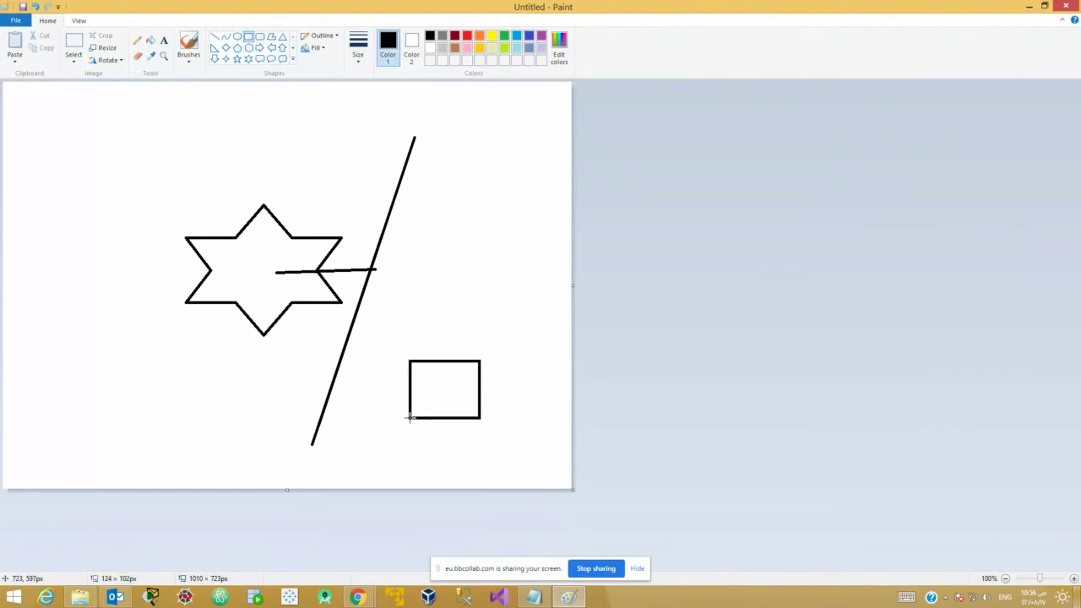
left_click(164, 40)
left_click(415, 384)
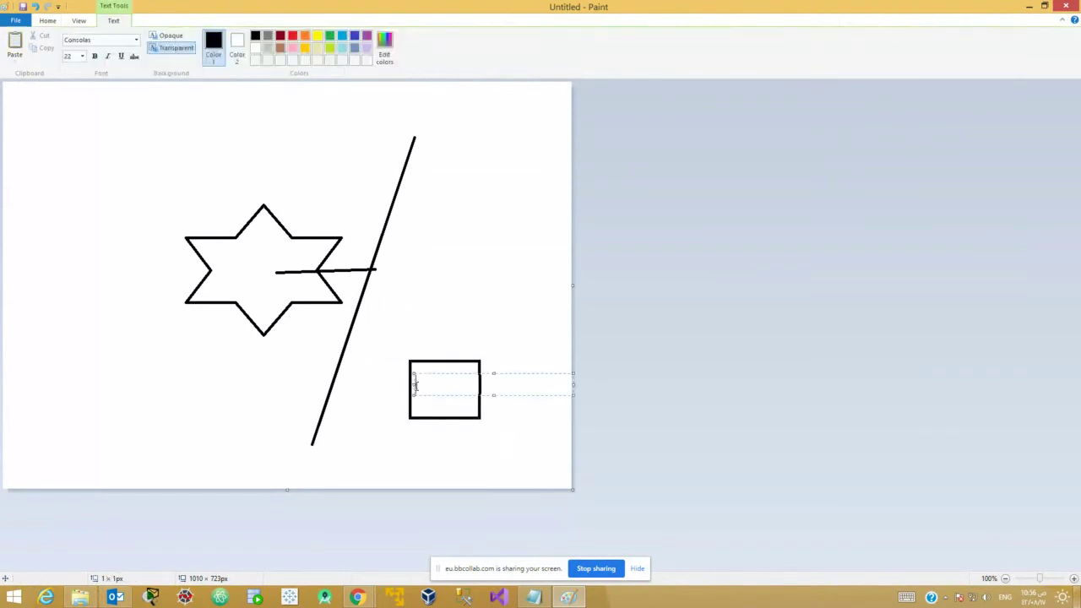
type("Web")
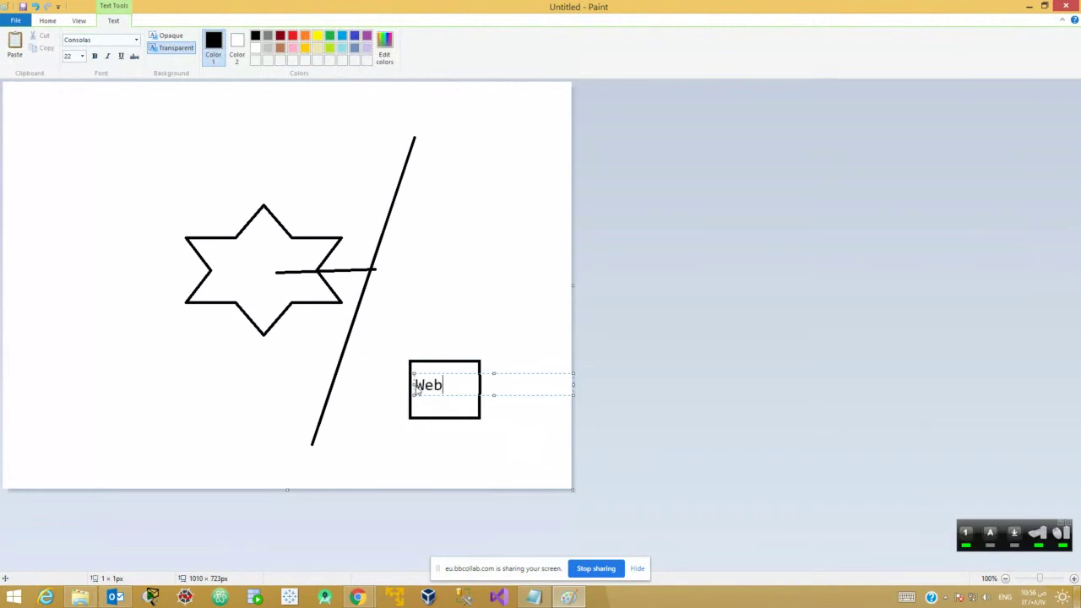
key("Return")
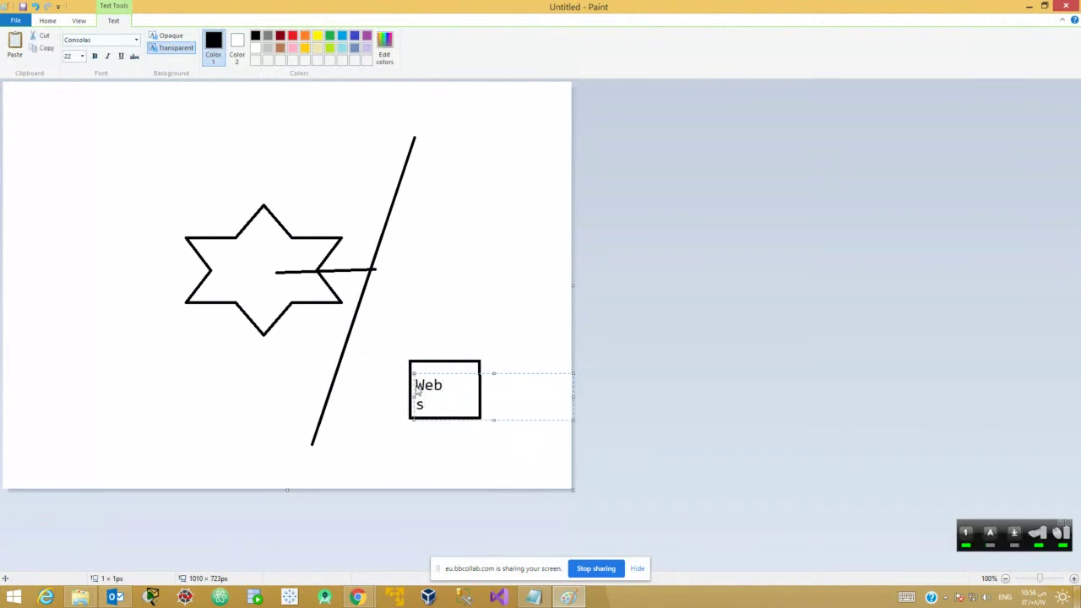
type("s")
key("BackSpace")
type("Server")
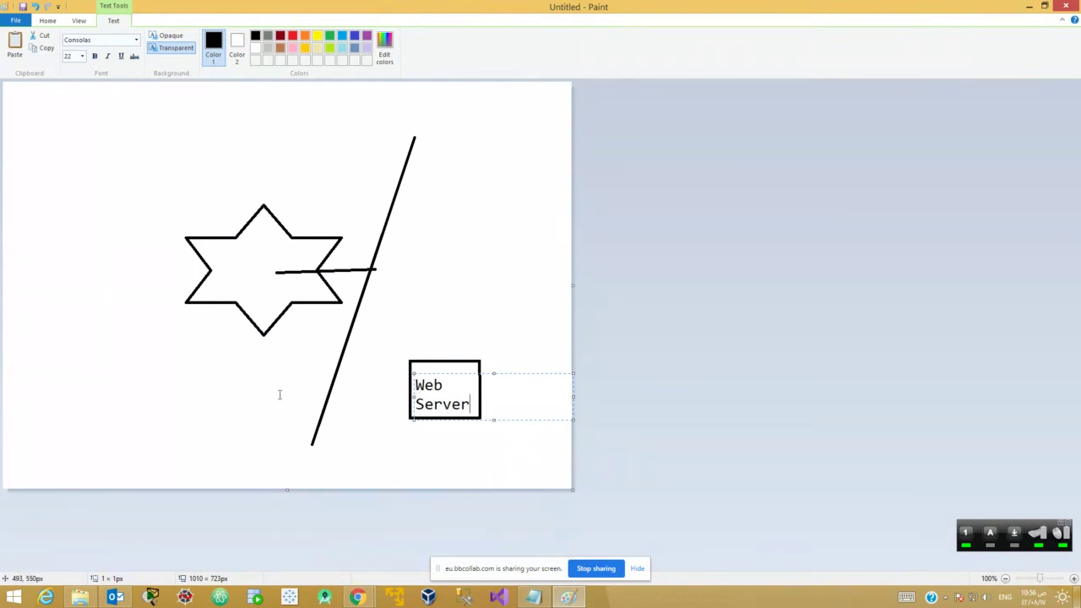
left_click(279, 393)
Draw a thin freehand Pencil path from left of the star, through it and across the slanted line, to the Web Server box
left_click(215, 36)
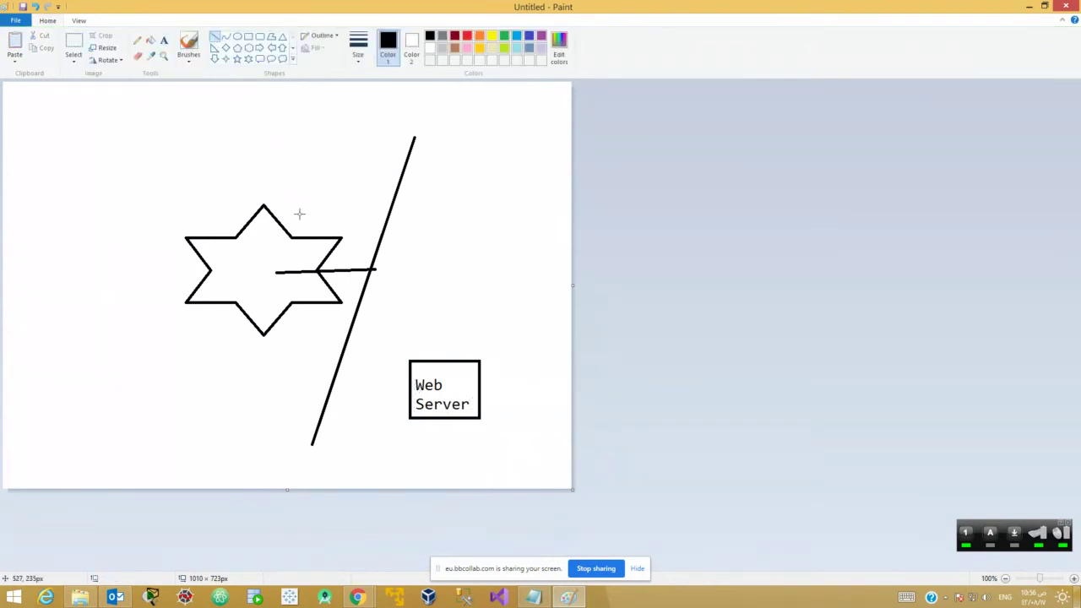
left_click(137, 40)
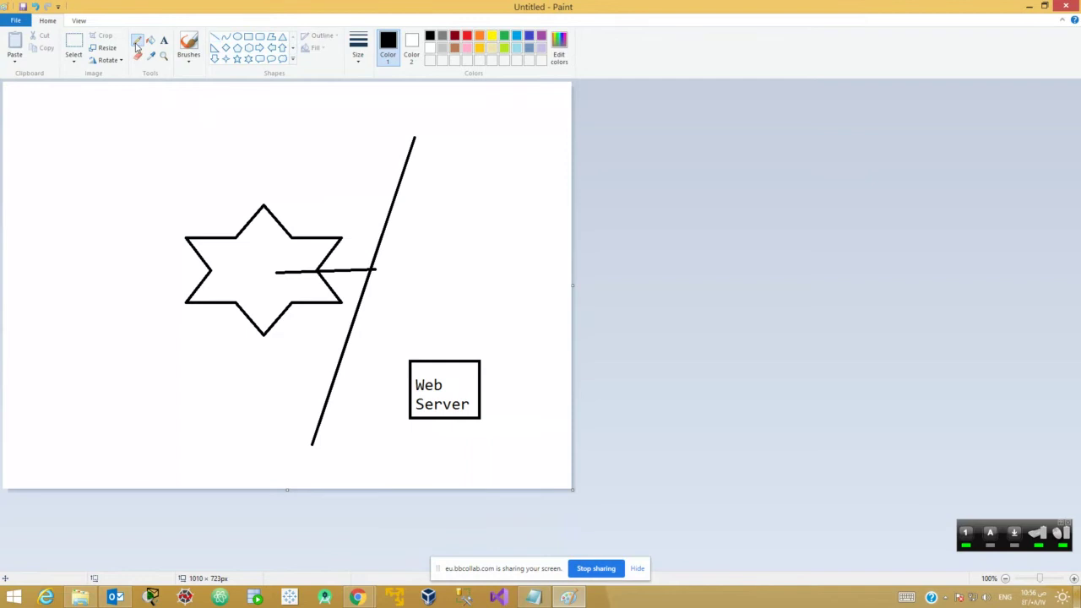
mouse_move(124, 258)
left_mouse_down()
mouse_move(346, 260)
mouse_move(391, 274)
mouse_move(354, 358)
mouse_move(393, 386)
mouse_move(418, 387)
left_mouse_up()
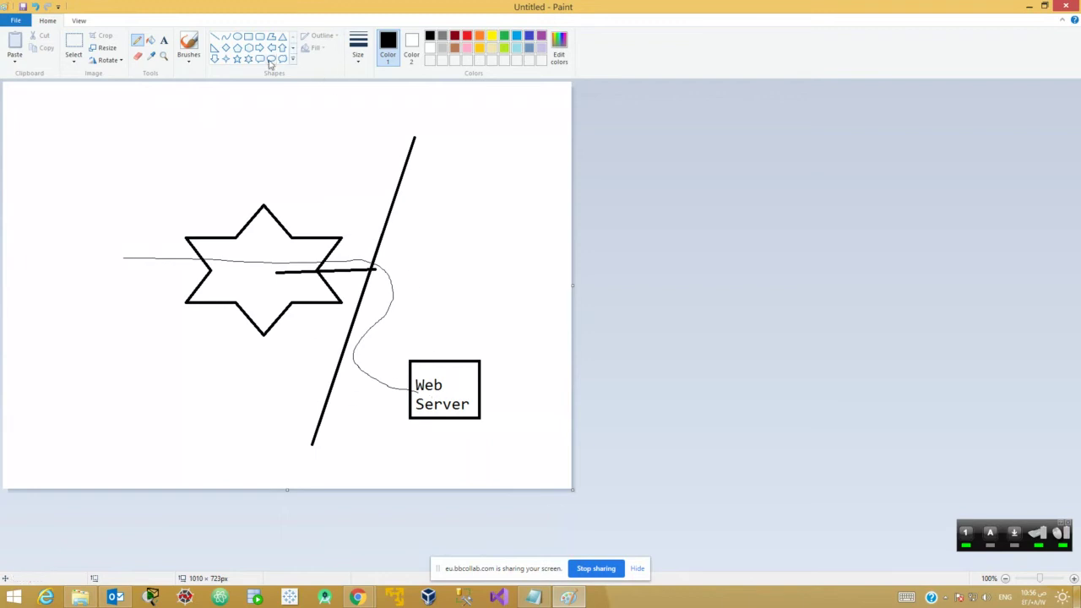
Draw an ellipse about 101 × 135 px where the horizontal line meets the slanted line, and label it "firewall"
left_click(237, 36)
left_click_drag(361, 230, 417, 304)
left_click(164, 41)
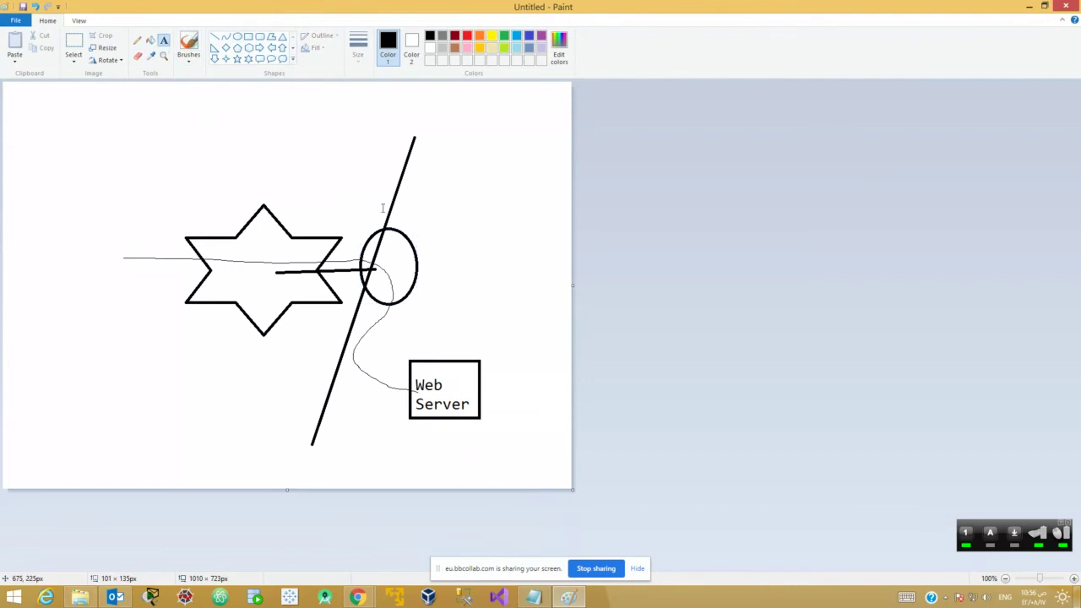
left_click(380, 243)
type("f")
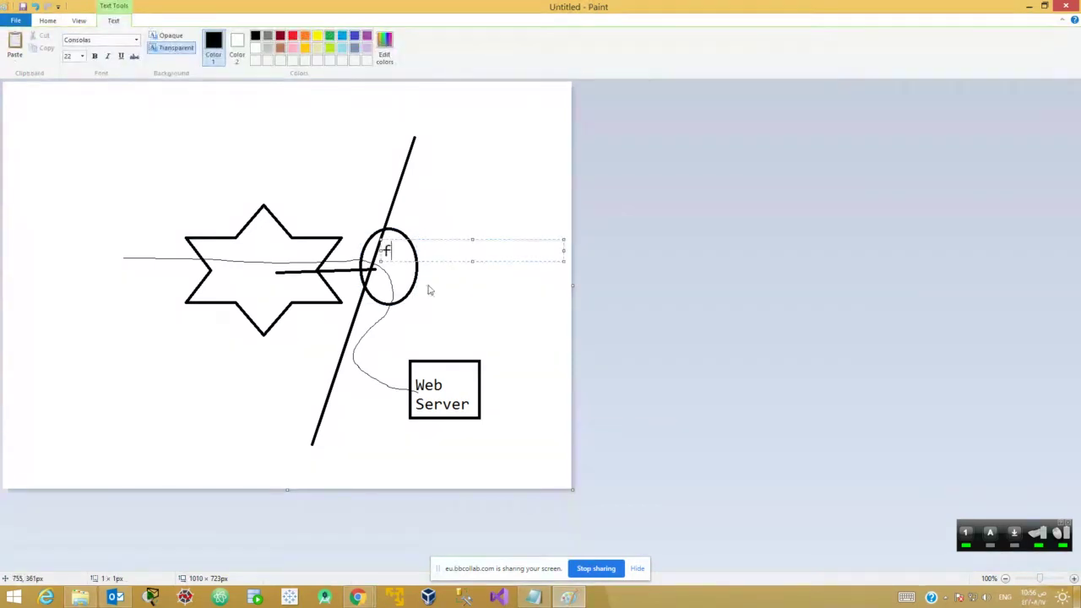
type("irewall")
left_click(252, 380)
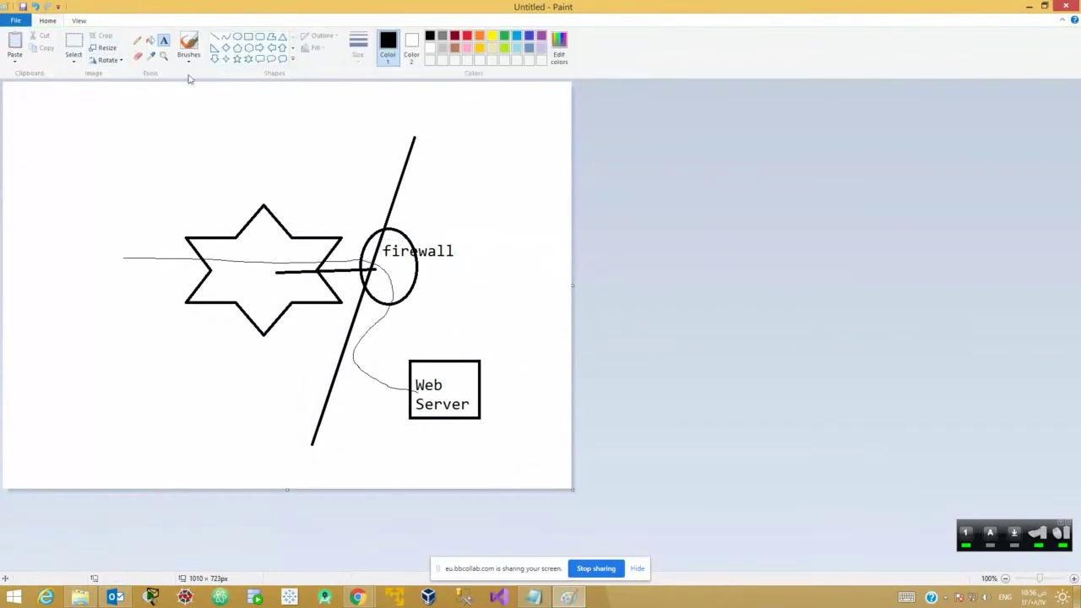
Draw a rectangle about 104 × 125 px near the canvas's upper-right edge and label it "Me"
left_click(137, 41)
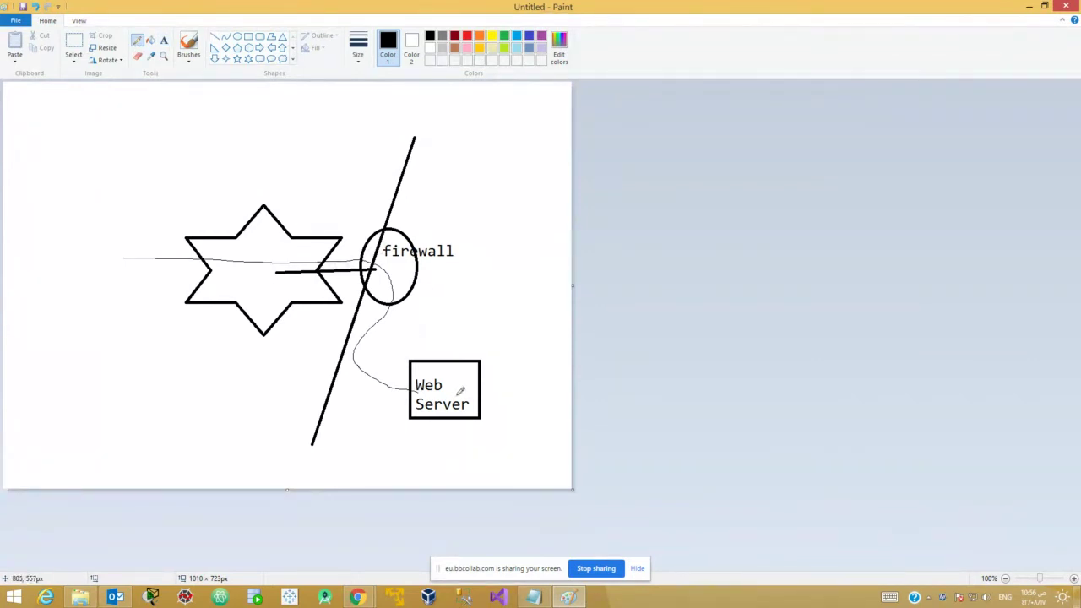
left_click(248, 37)
left_click_drag(561, 177, 501, 247)
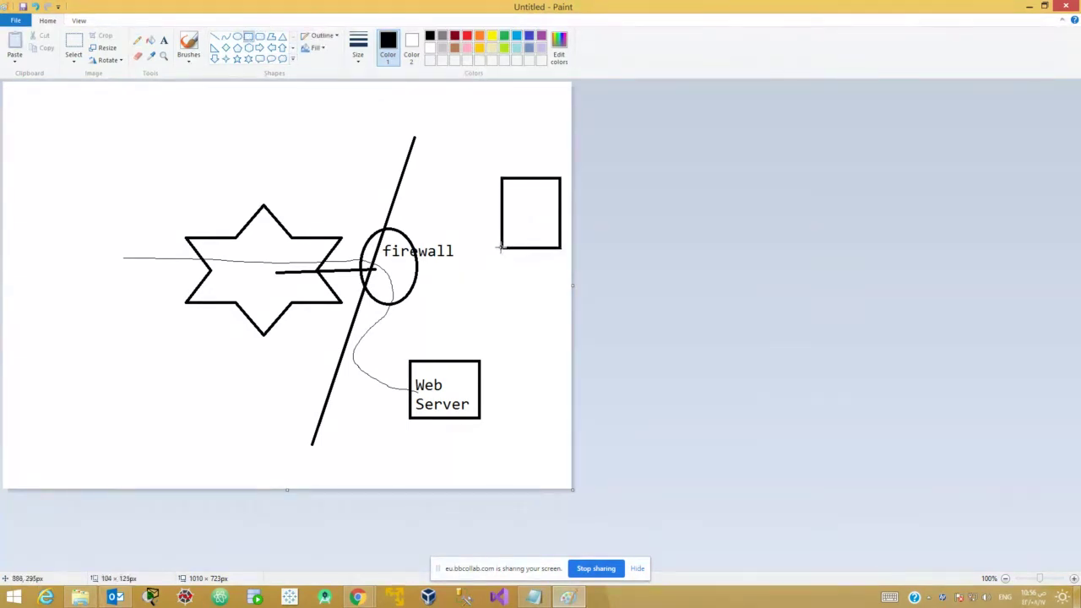
left_click(164, 43)
left_click(505, 201)
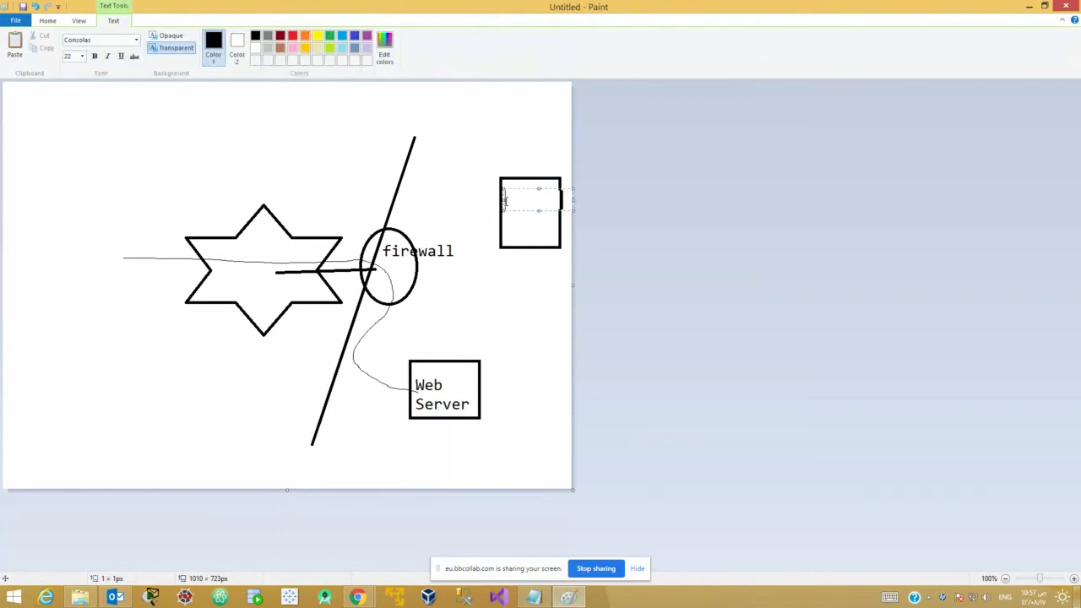
type("Me")
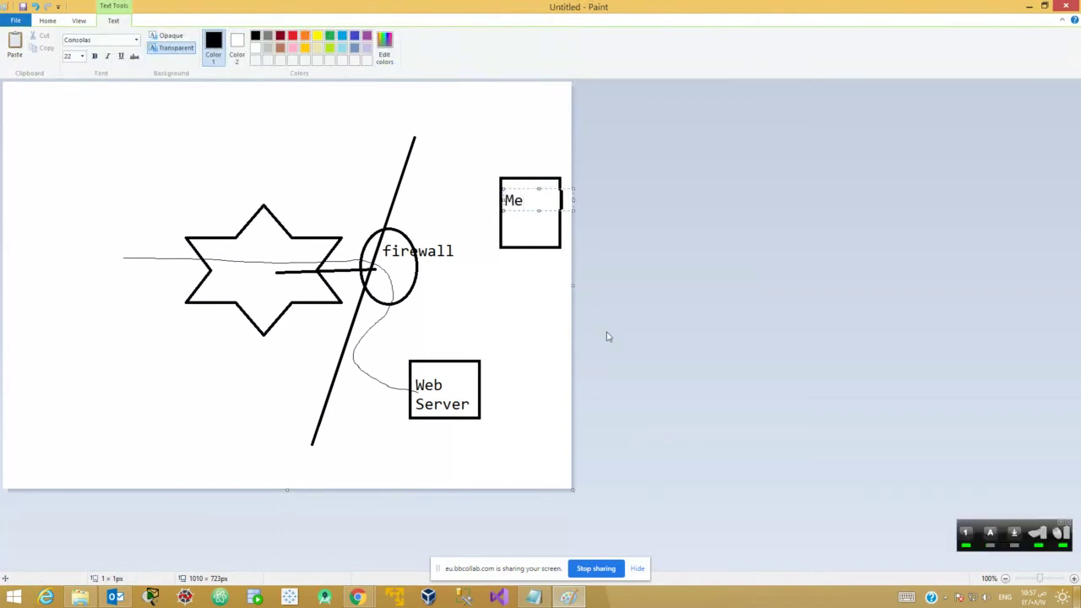
left_click(535, 321)
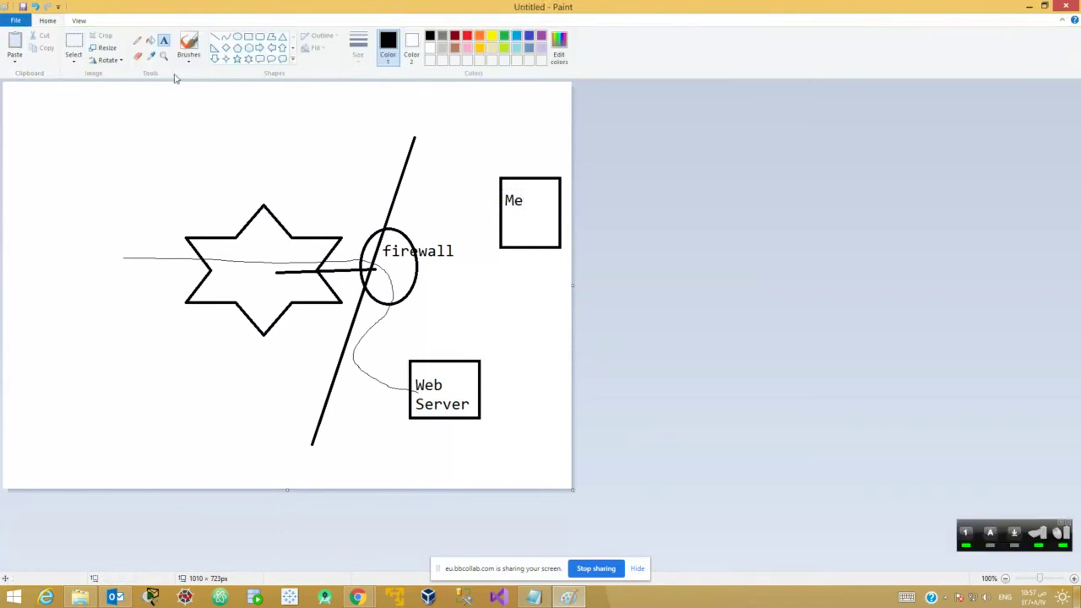
Connect the bottom of the Me box to the top of the Web Server box with a straight line
left_click(137, 40)
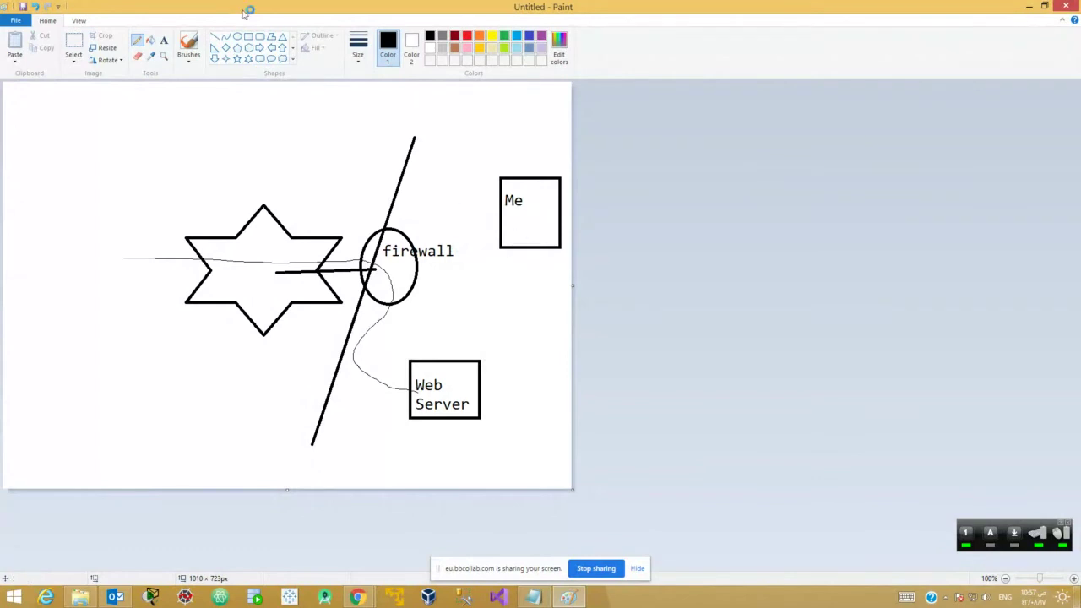
left_click(217, 37)
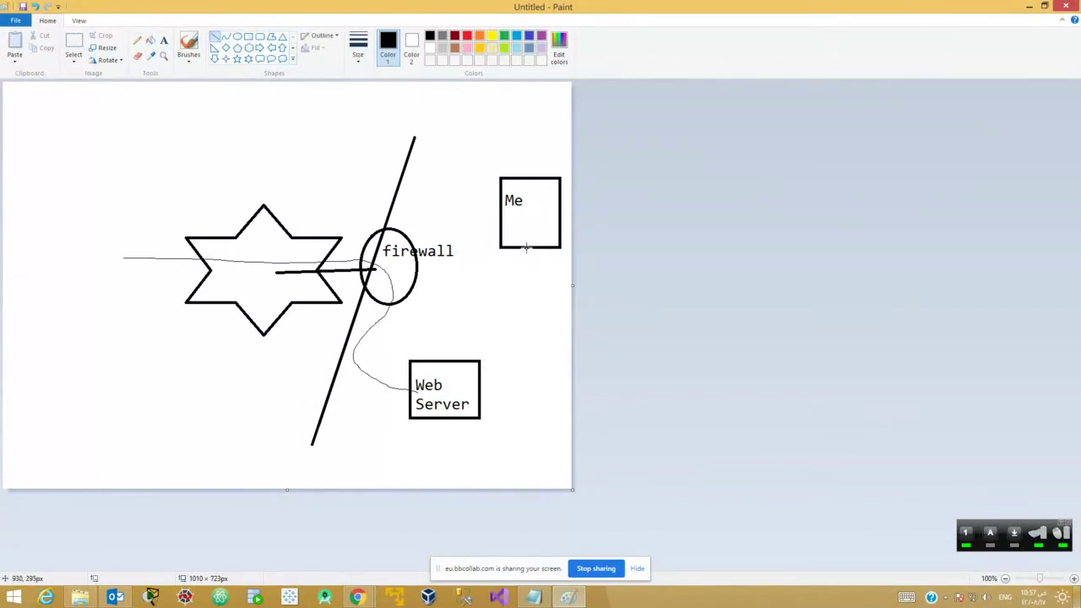
mouse_move(529, 249)
left_mouse_down()
mouse_move(529, 345)
mouse_move(487, 360)
mouse_move(485, 377)
mouse_move(457, 360)
left_mouse_up()
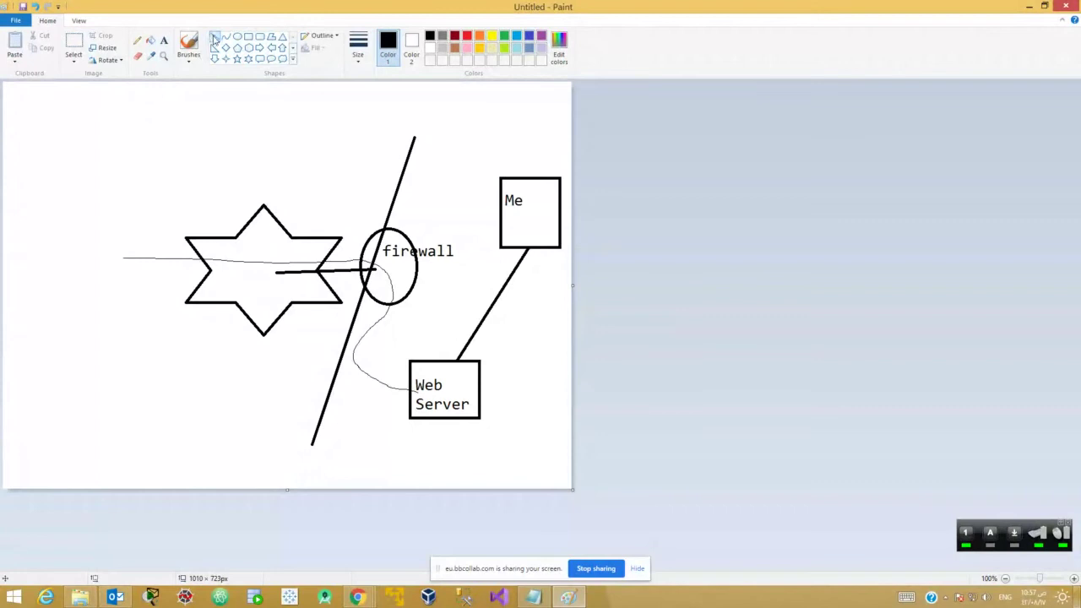
Draw an ellipse about 122 × 75 px over the line between Me and Web Server, label it "firewall", and select the Pencil tool
left_click(138, 40)
left_click(237, 37)
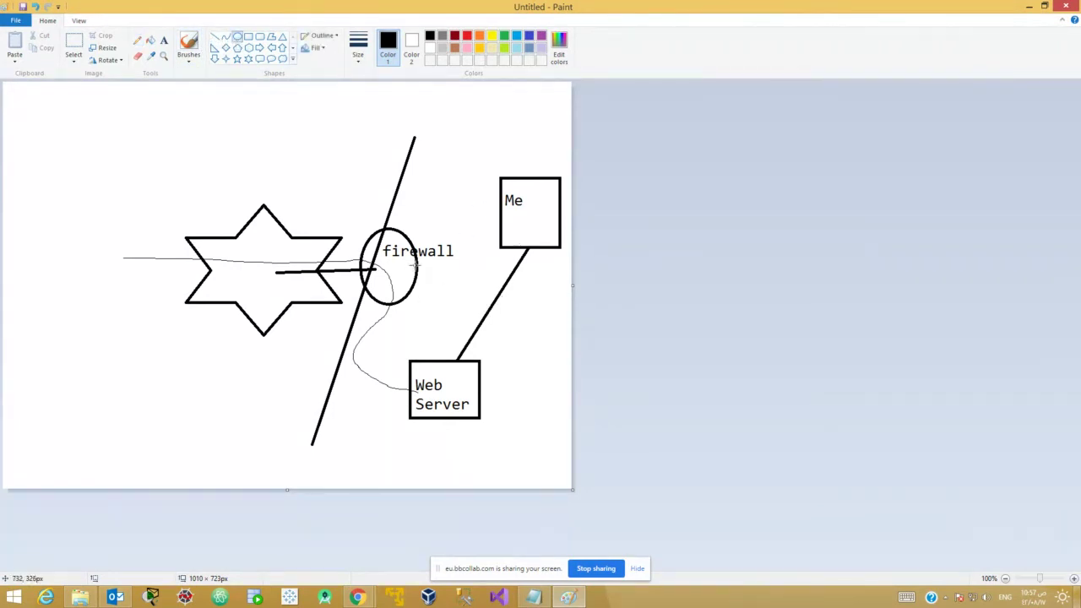
left_click_drag(464, 279, 533, 318)
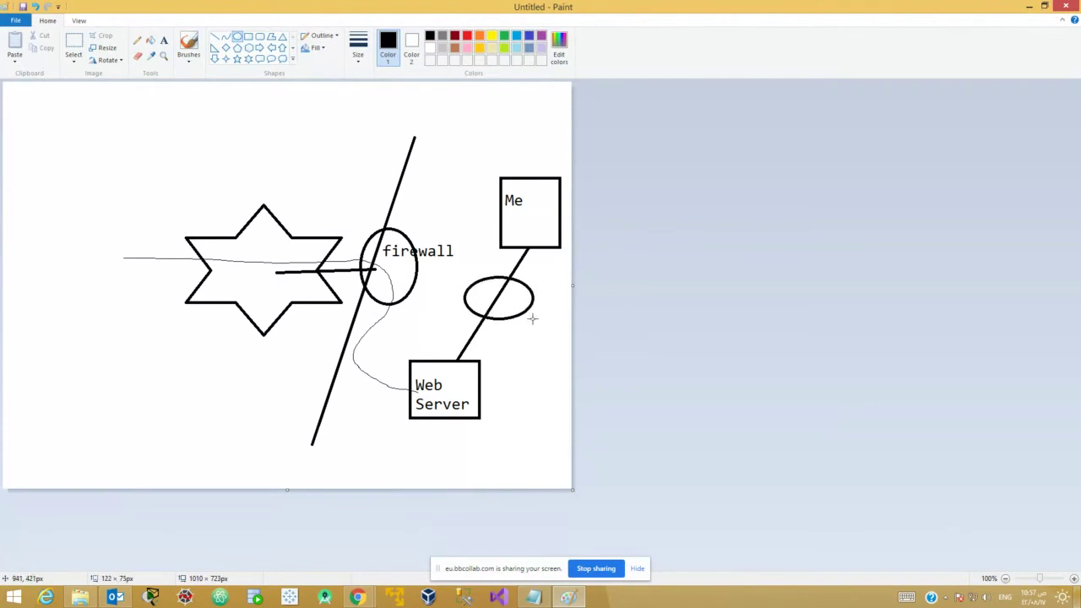
left_click(164, 40)
left_click(474, 294)
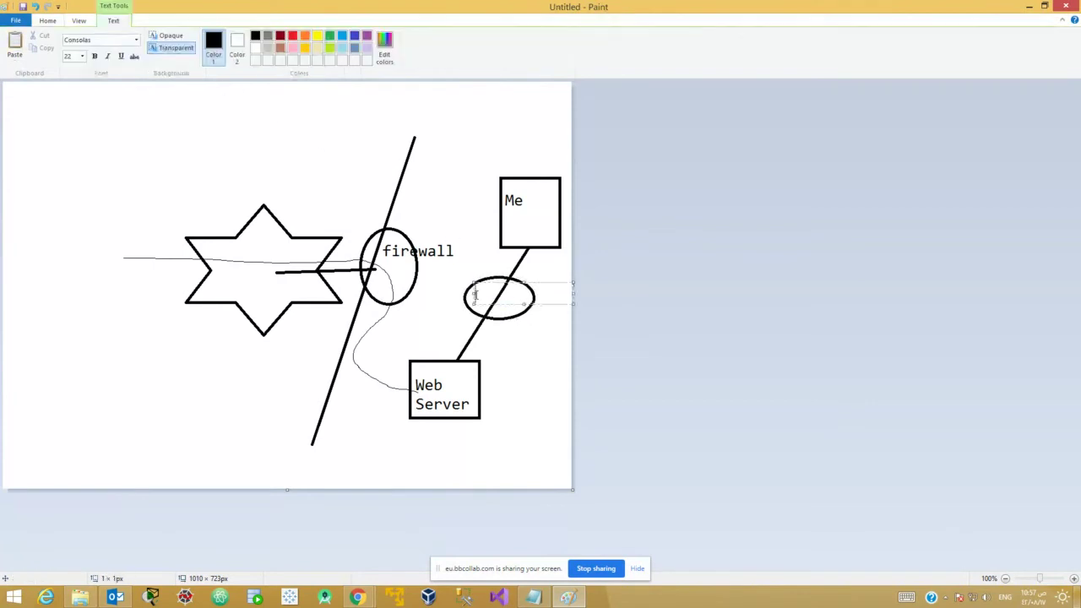
type("firewall")
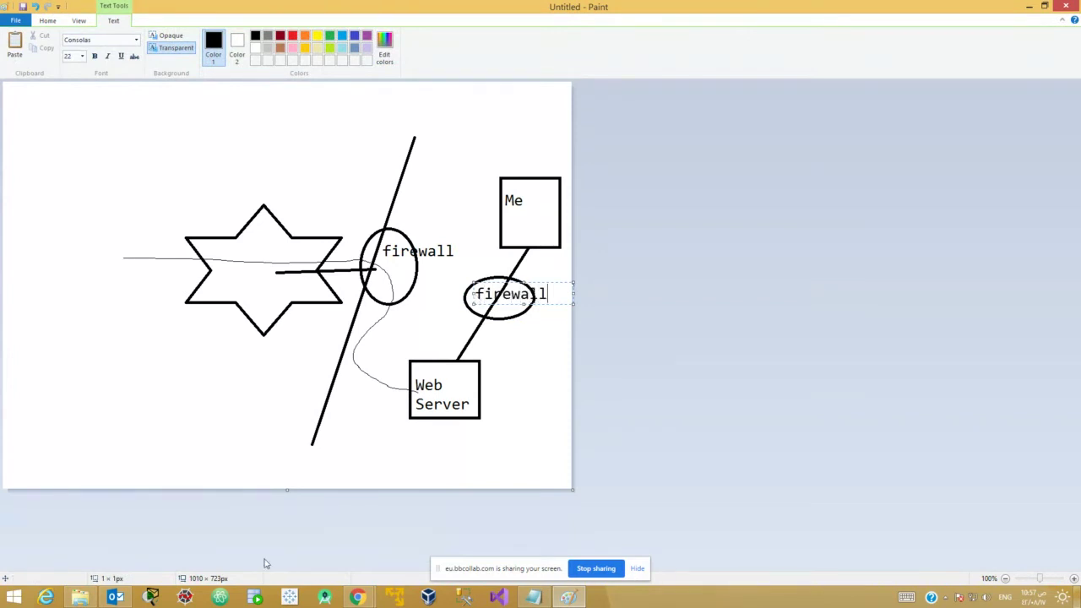
left_click(150, 411)
left_click(136, 41)
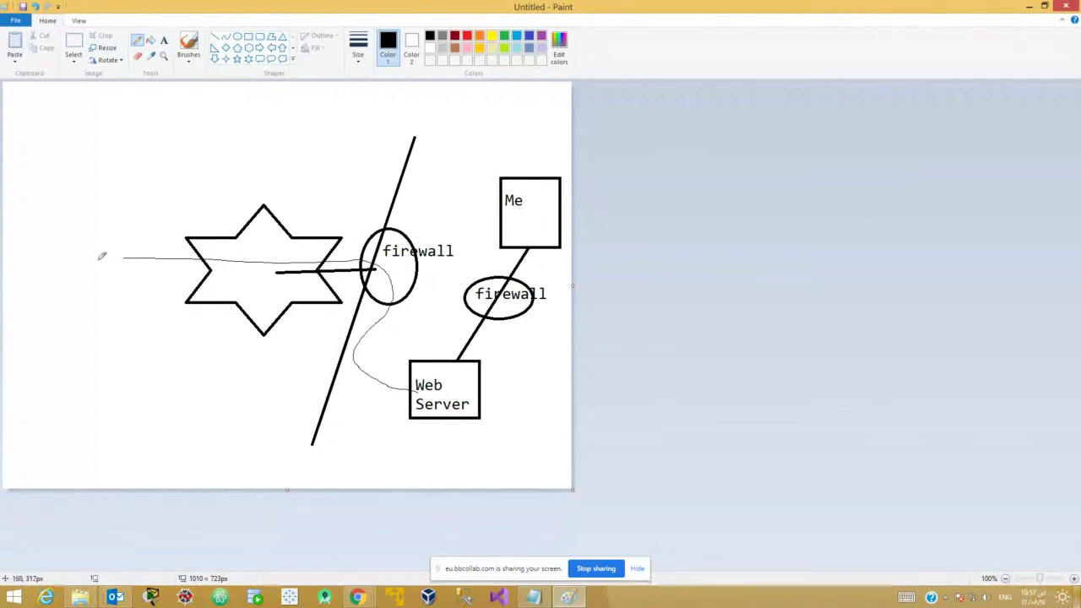
Pencil a path from the canvas's left through the star, both firewalls and Web Server to Me, and write "replication" in the upper-left corner
mouse_move(62, 259)
left_mouse_down()
mouse_move(369, 253)
mouse_move(411, 353)
mouse_move(486, 313)
mouse_move(514, 237)
mouse_move(534, 229)
left_mouse_up()
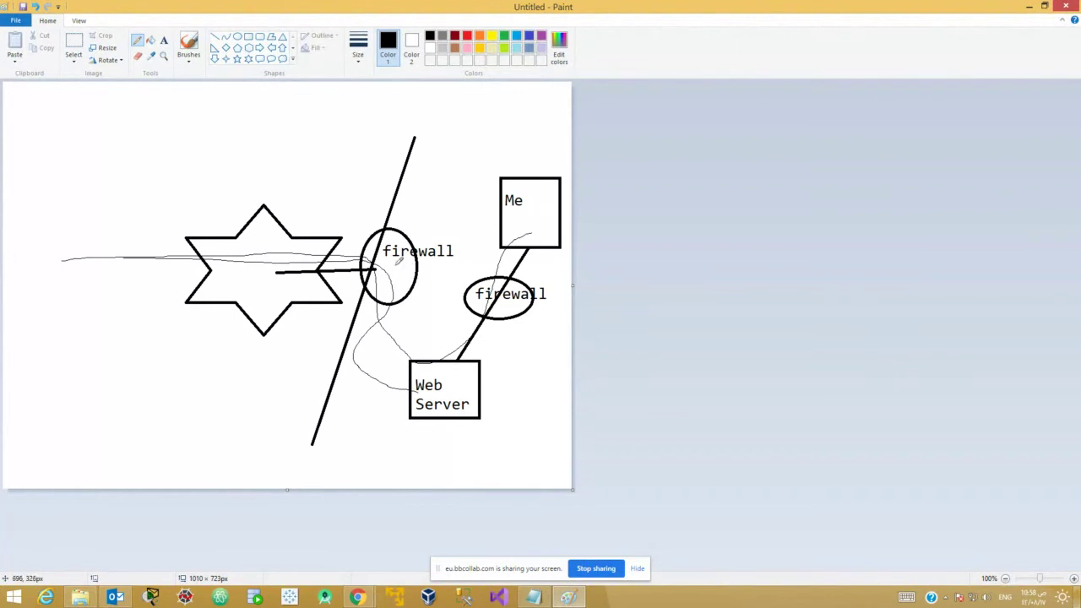
left_click(164, 40)
left_click(33, 116)
type("repli")
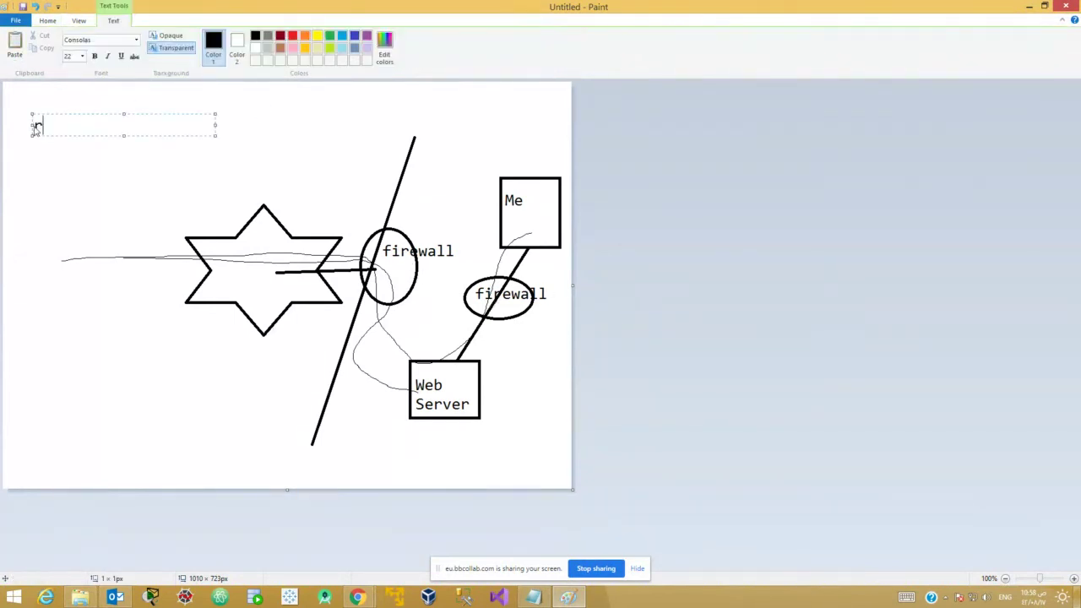
type("cation")
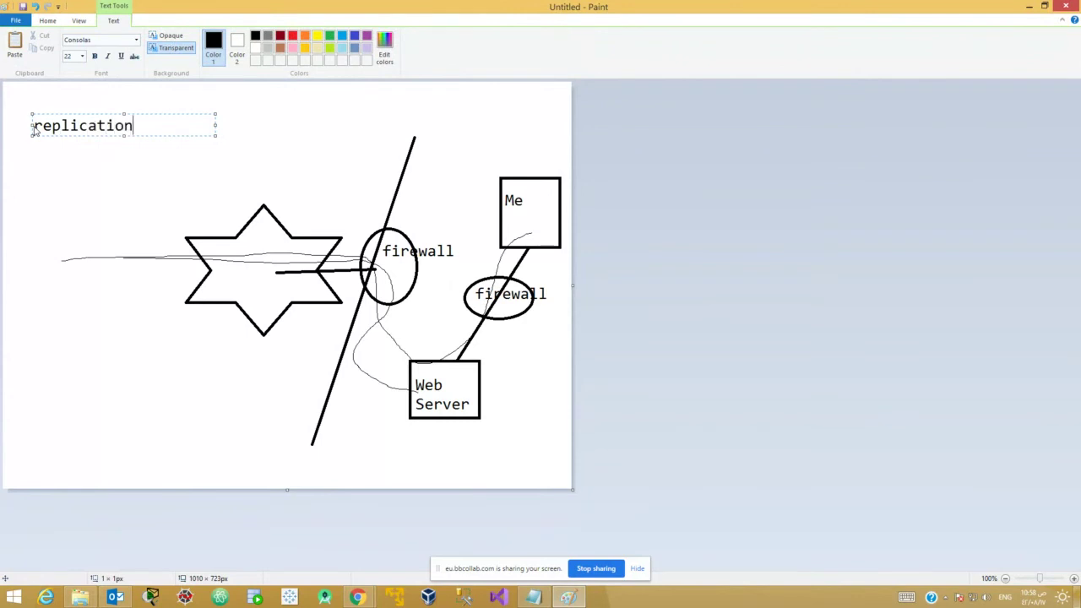
left_click(61, 369)
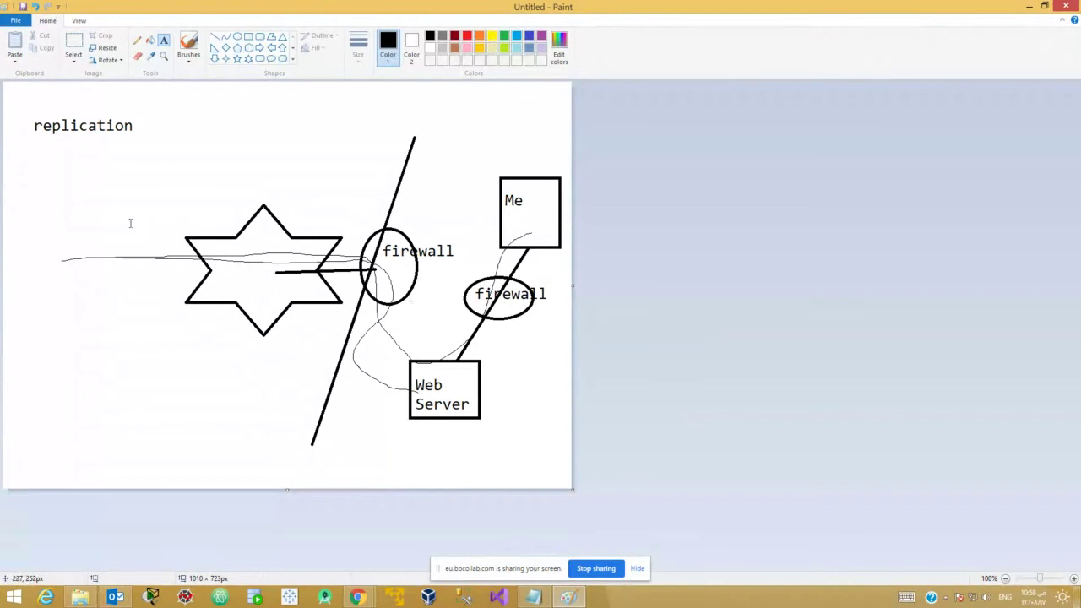
Add the text "diversity" below "replication", and the text "vendor" beside it, above the star
left_click(35, 169)
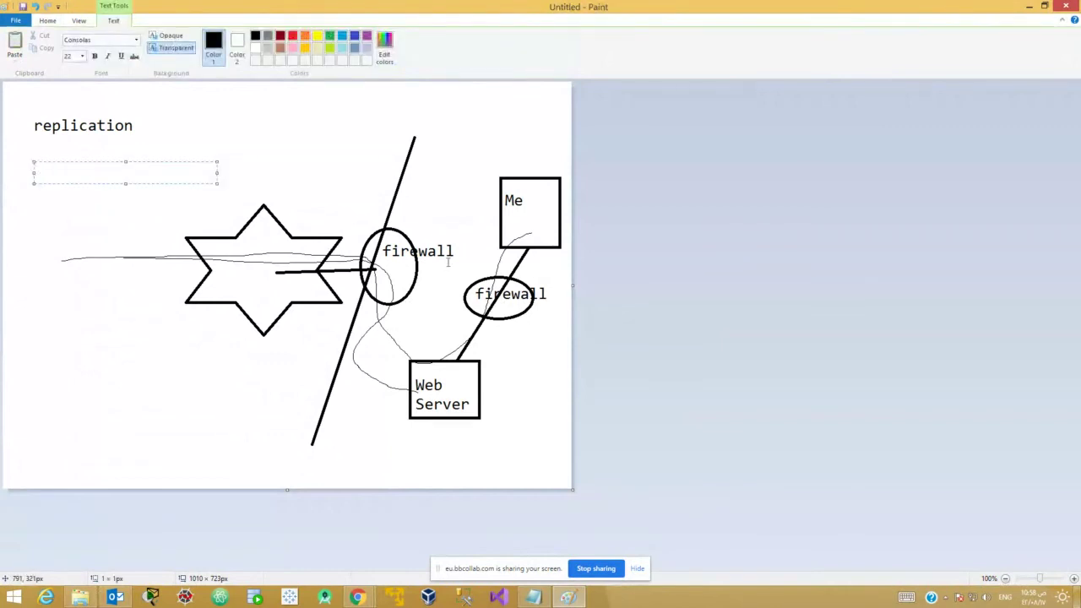
type("diversity")
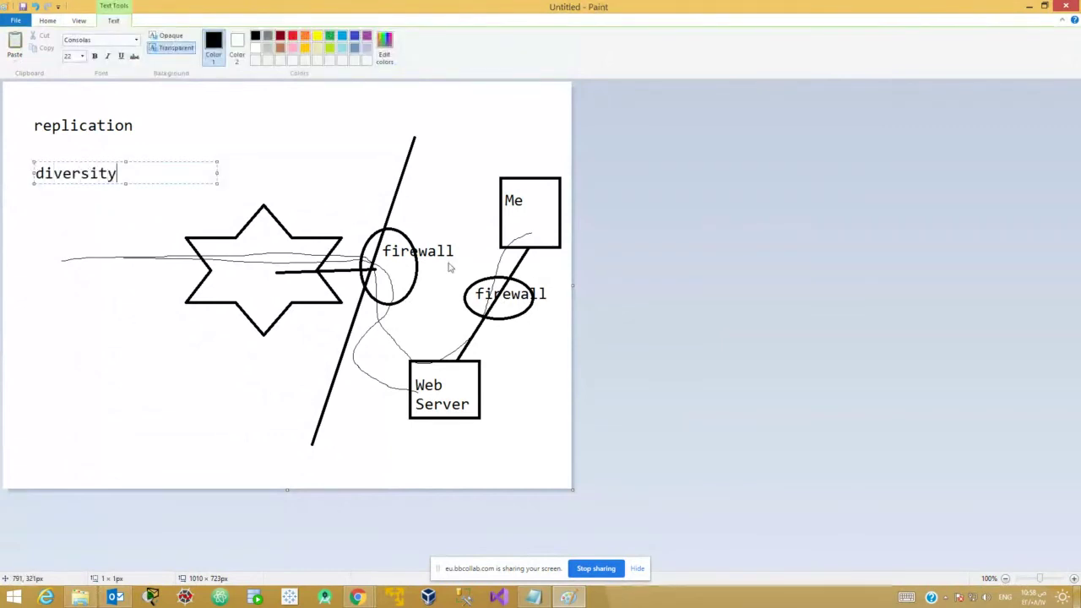
left_click(139, 426)
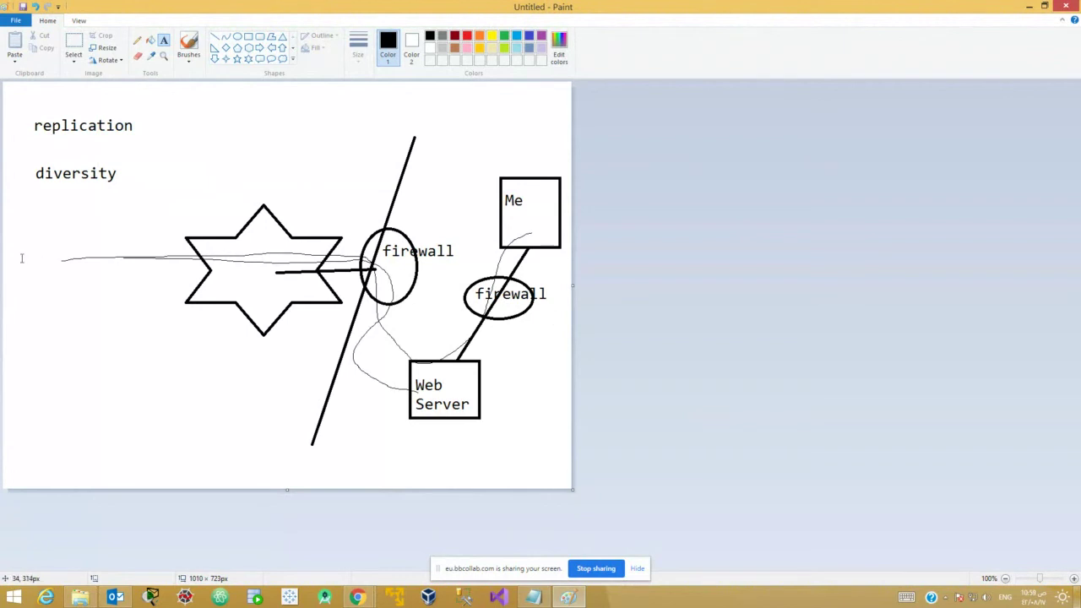
left_click(51, 148)
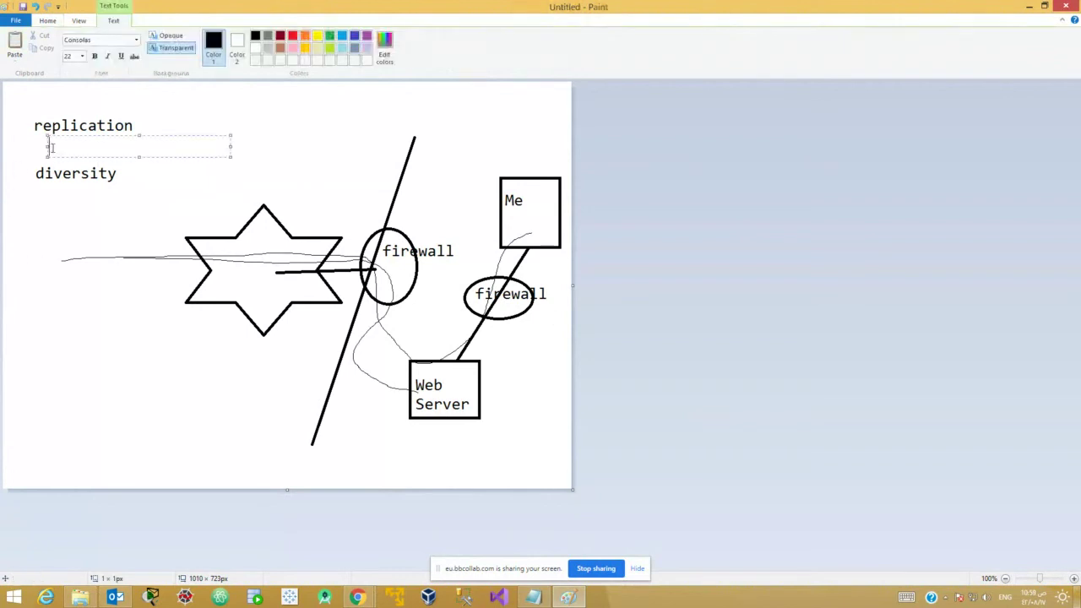
left_click(181, 171)
left_click(182, 171)
type("vendor")
left_click(181, 375)
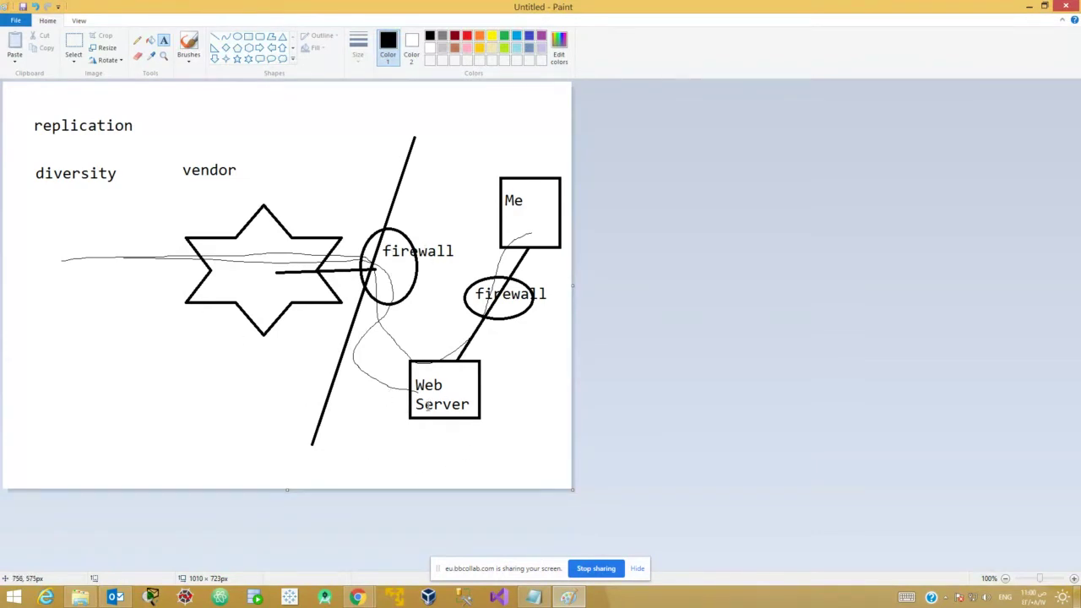
Write "single point of failure" in the empty lower-left area of the canvas, below the star
left_click(52, 373)
type("sing")
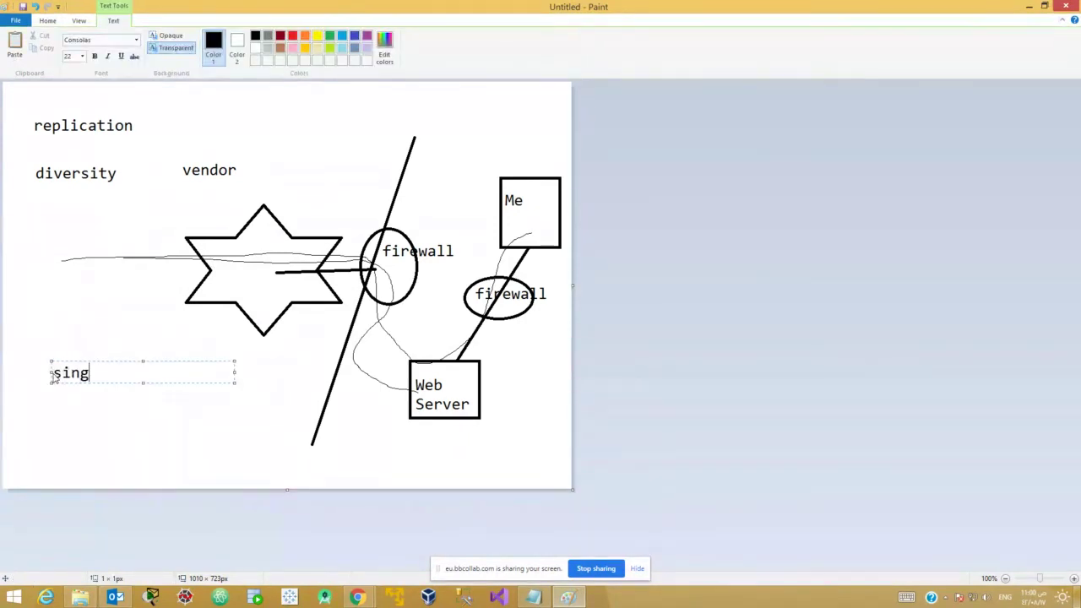
type("le poit")
key("BackSpace")
key("BackSpace")
type("int of ")
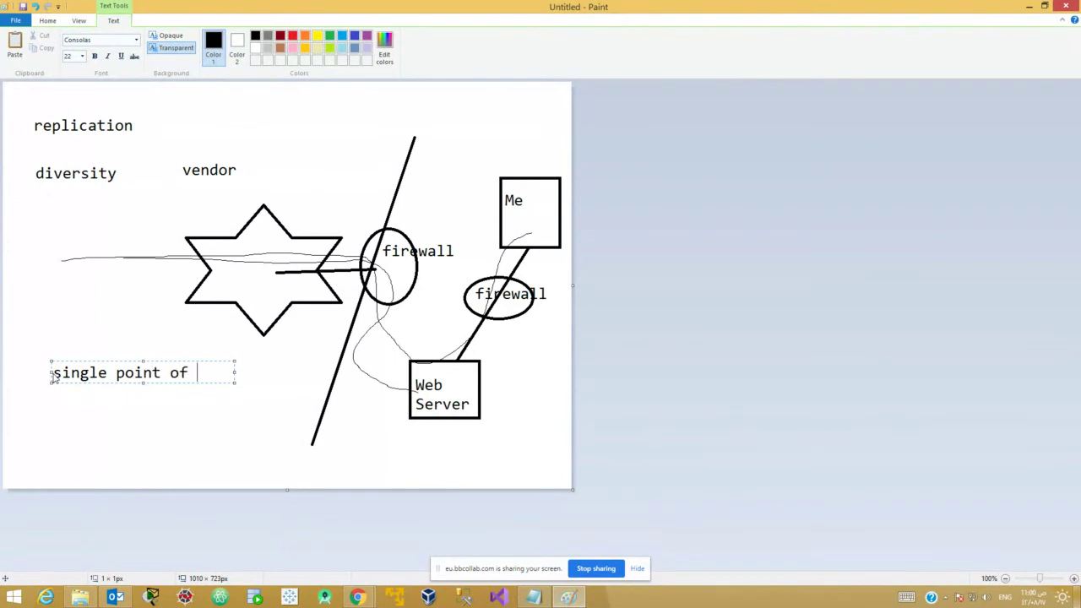
type("failure")
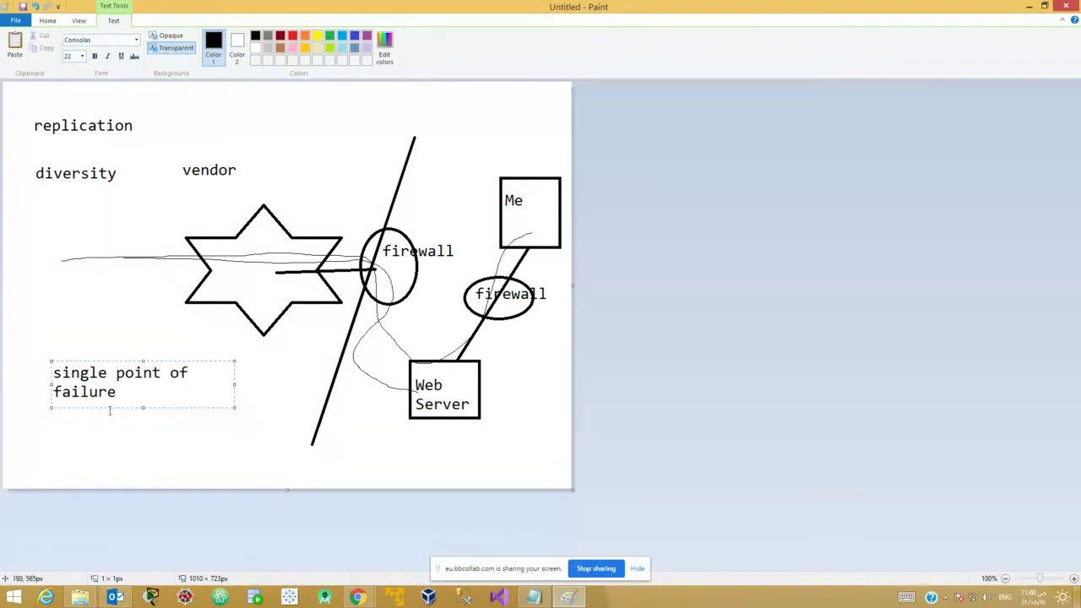
left_click(175, 439)
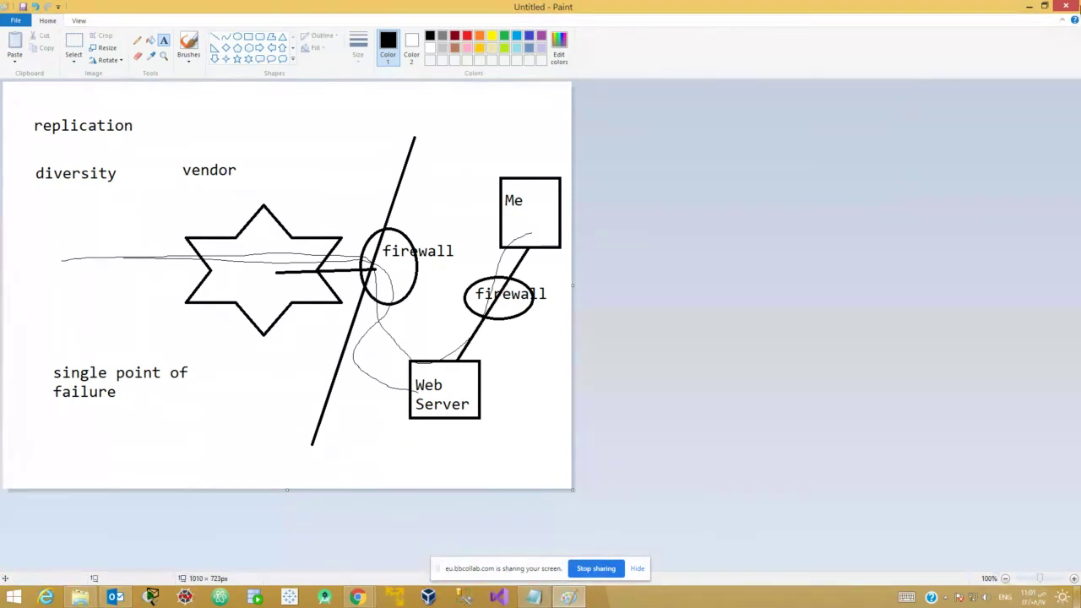
Close the Paint drawing and the defense in depth note in Notepad without saving either
left_click(1067, 6)
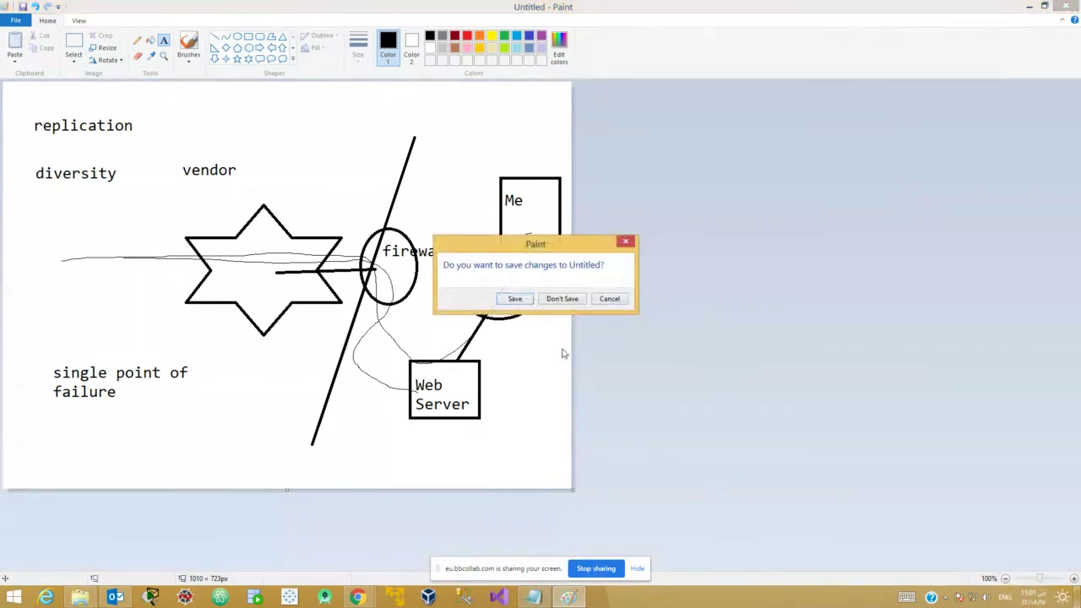
left_click(562, 298)
left_click(1068, 6)
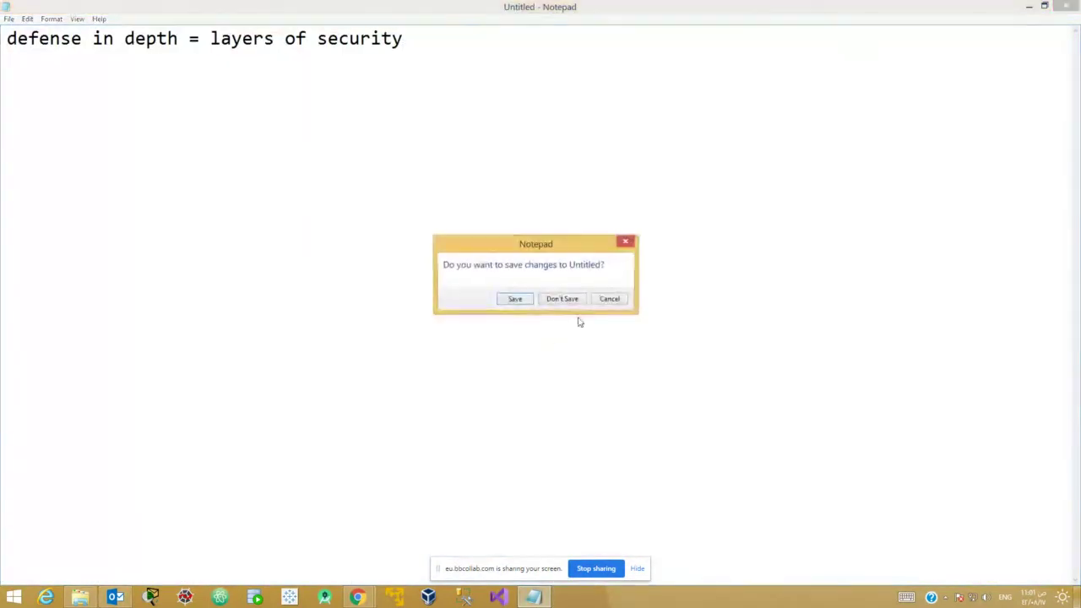
left_click(560, 300)
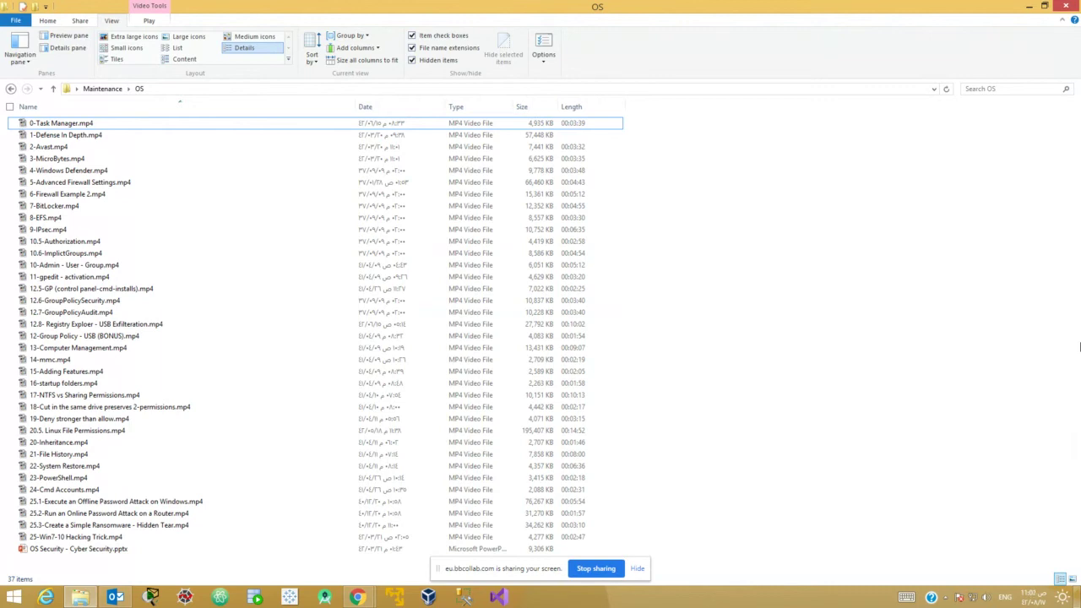
Play the video 2-Avast.mp4 from the OS folder in full screen, and minimize the player when done viewing
left_click(100, 149)
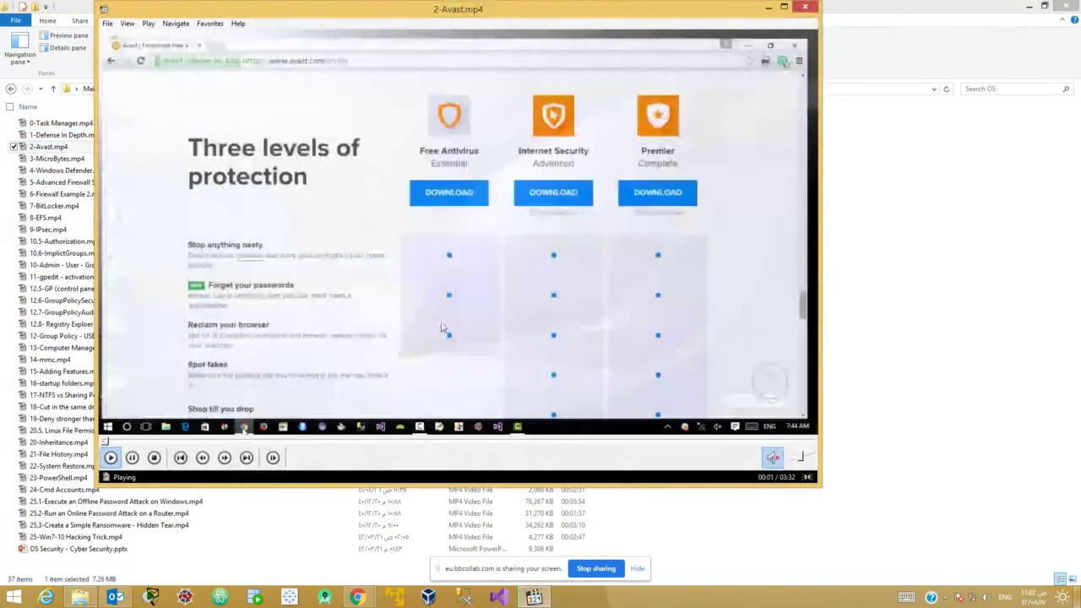
left_click(441, 328)
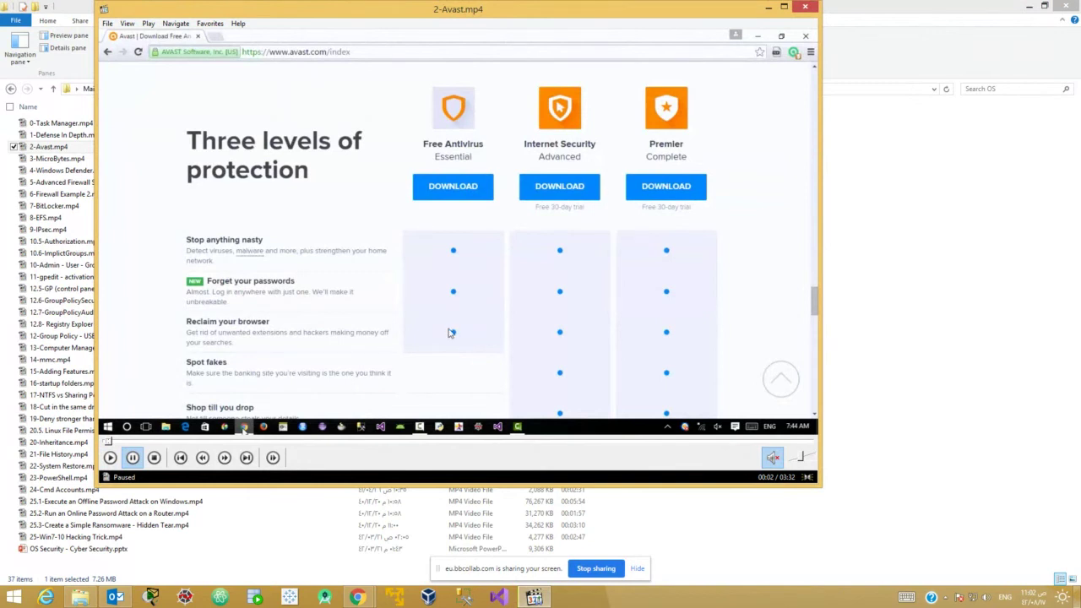
left_click(449, 347)
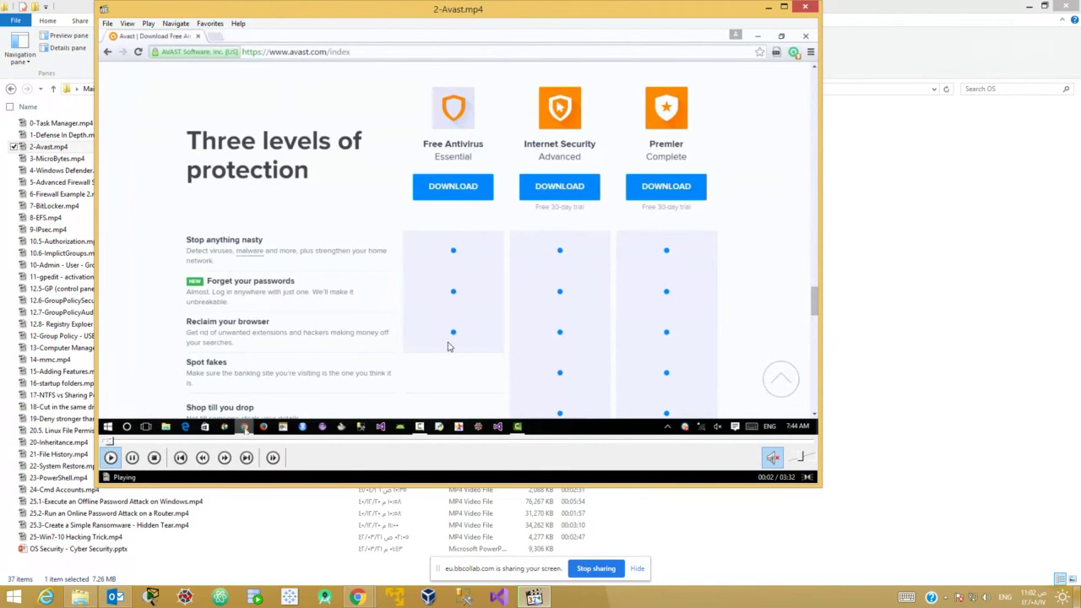
double_click(450, 346)
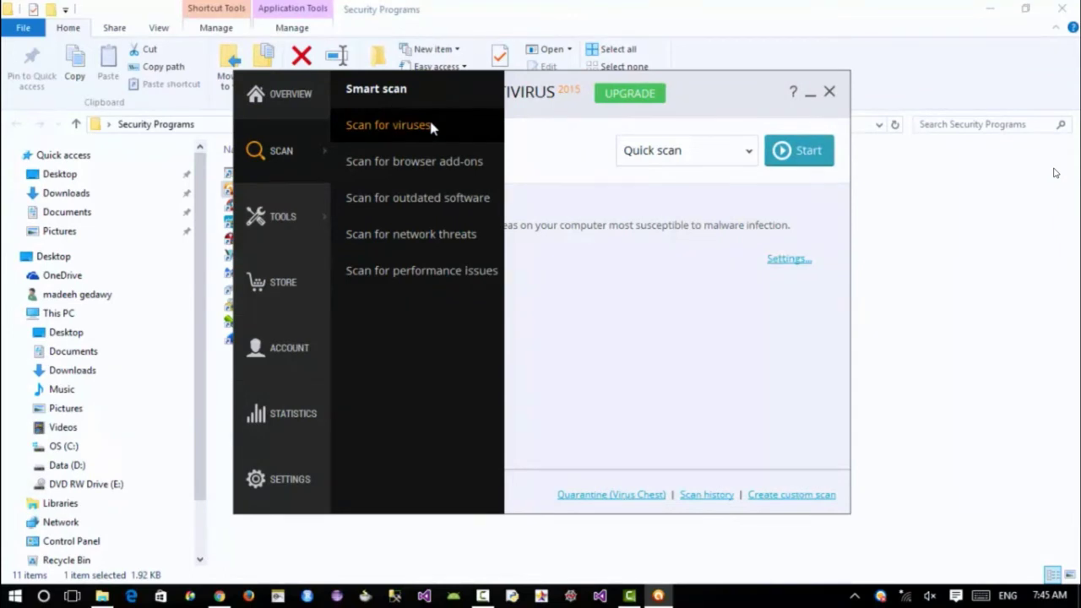
double_click(1040, 123)
left_click(763, 9)
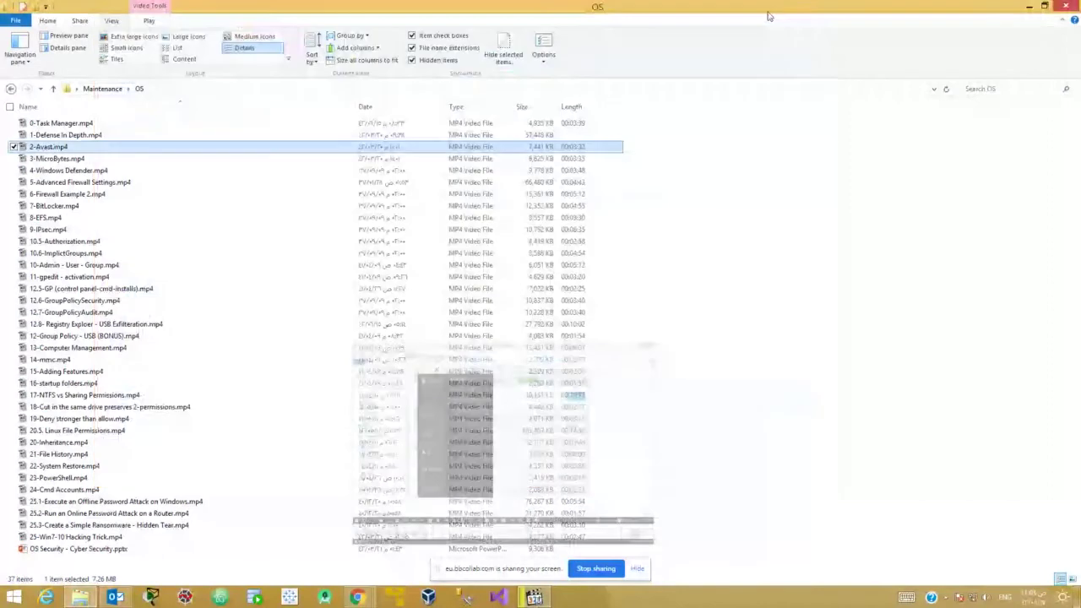
Launch Notepad with a blank document and maximize its window
key("super+r")
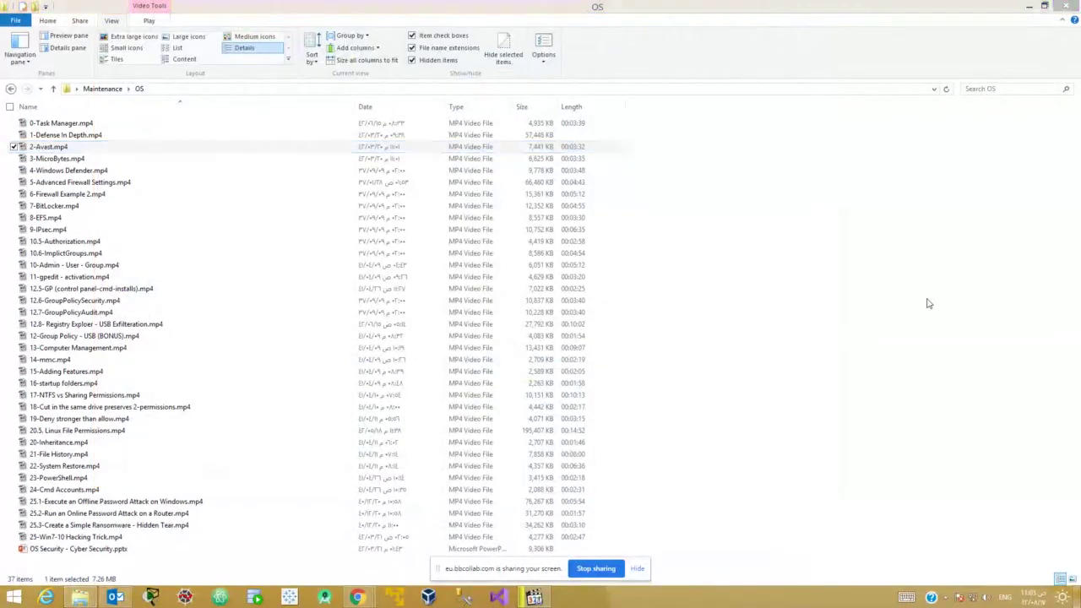
type("no")
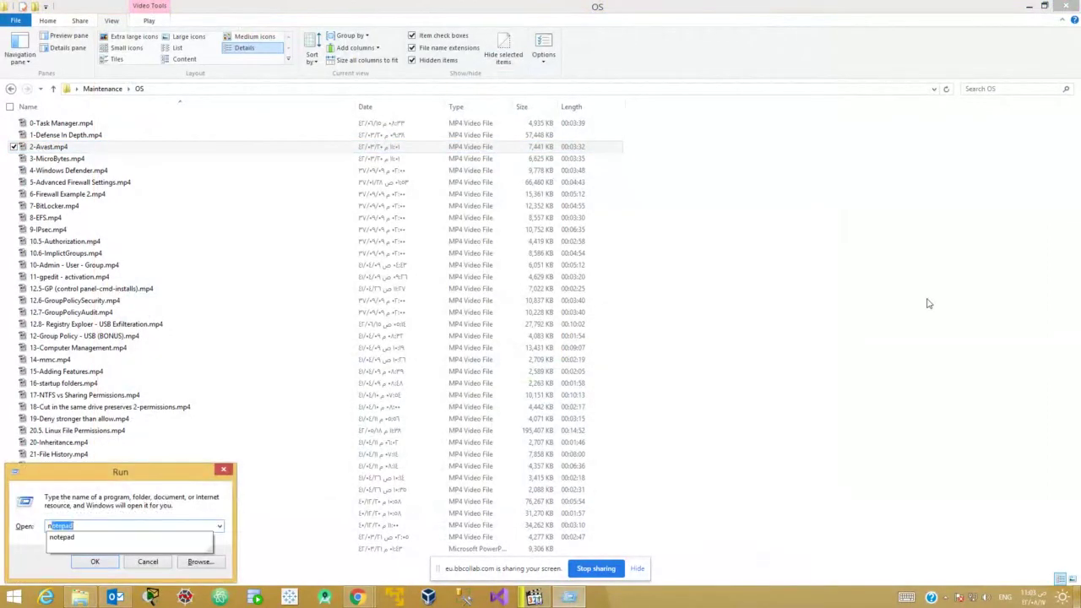
type("tepad")
key("Return")
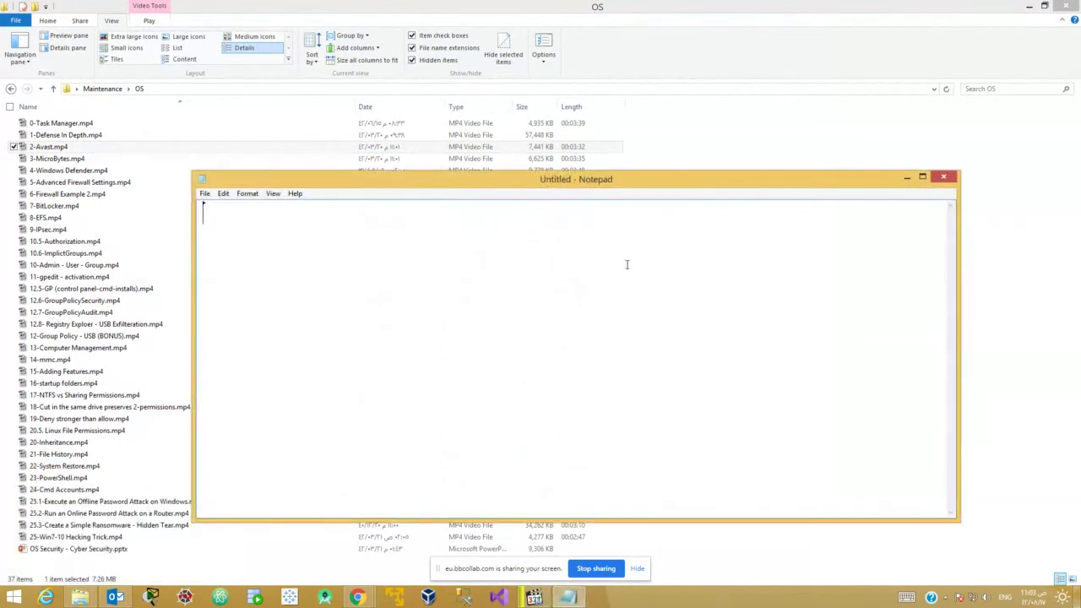
double_click(670, 182)
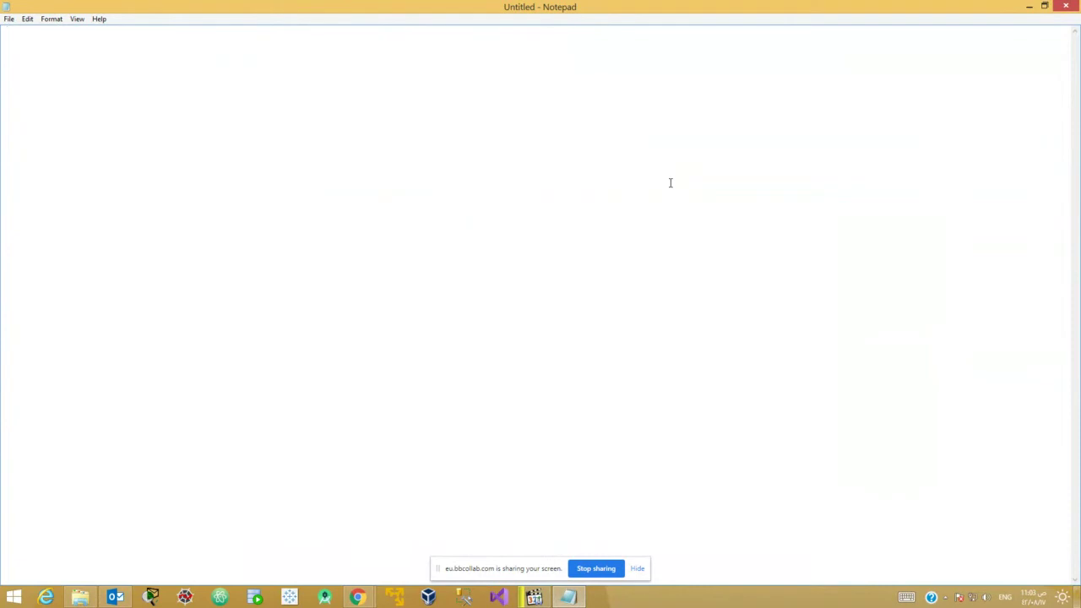
Write "virus?", "warm?" and "malware" on separate lines, with blank lines between them
type("virus?")
key("Return")
key("Return")
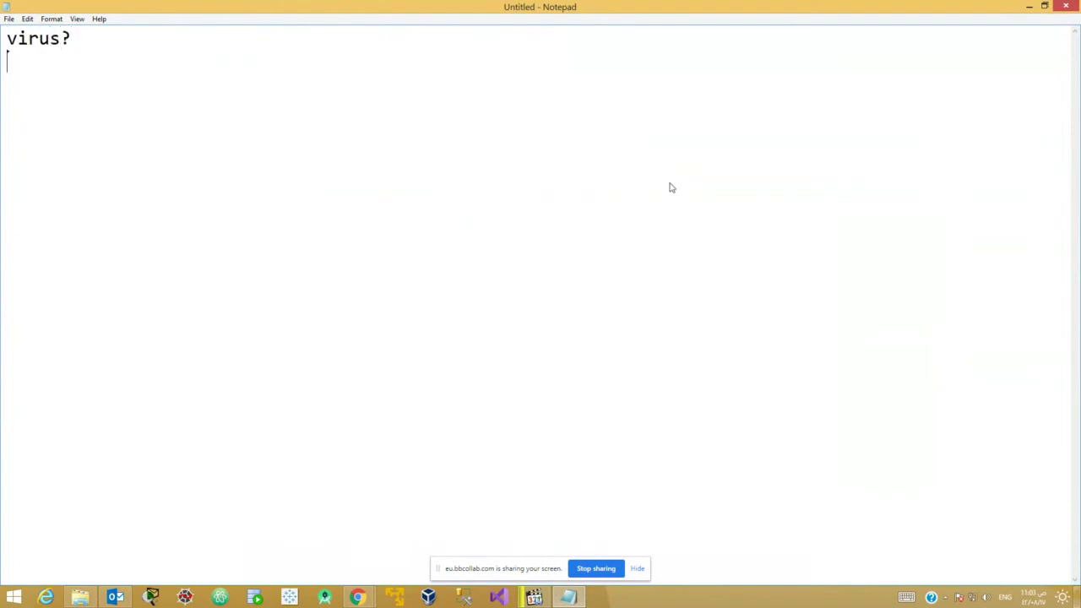
type("warm?")
key("Return")
key("Return")
key("Return")
key("Return")
type("malware")
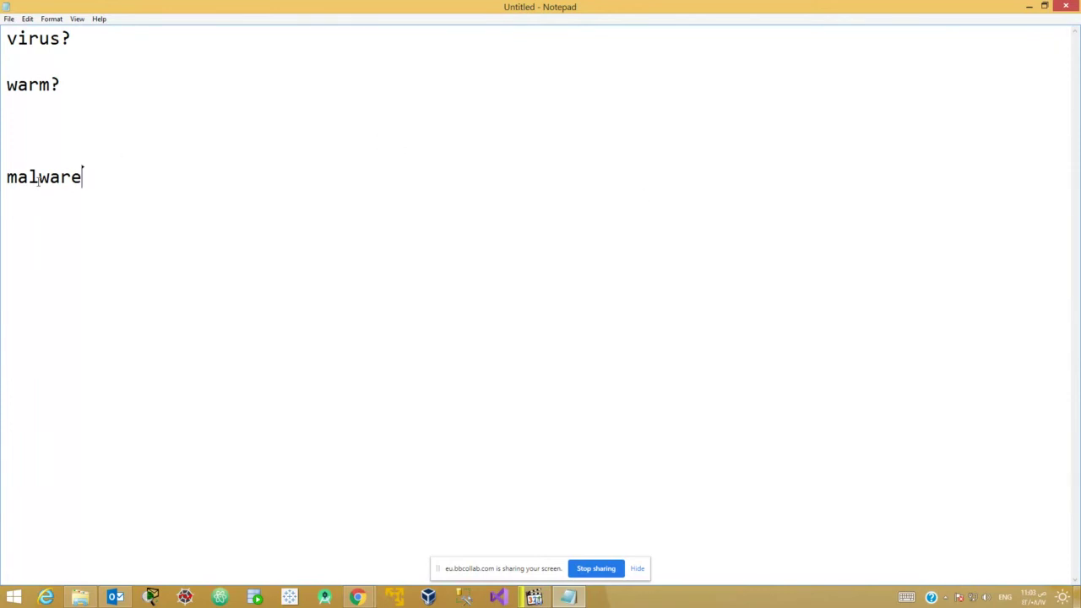
Highlight "mal" and the whole word "malware" in turn, leaving the text deselected
left_click_drag(38, 179, 2, 180)
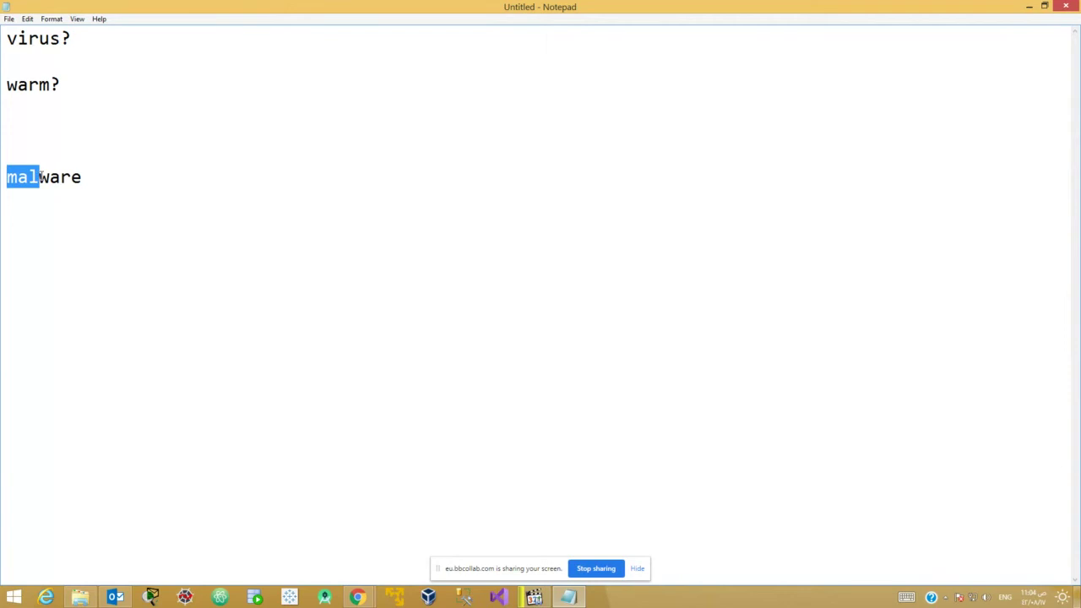
left_click(40, 175)
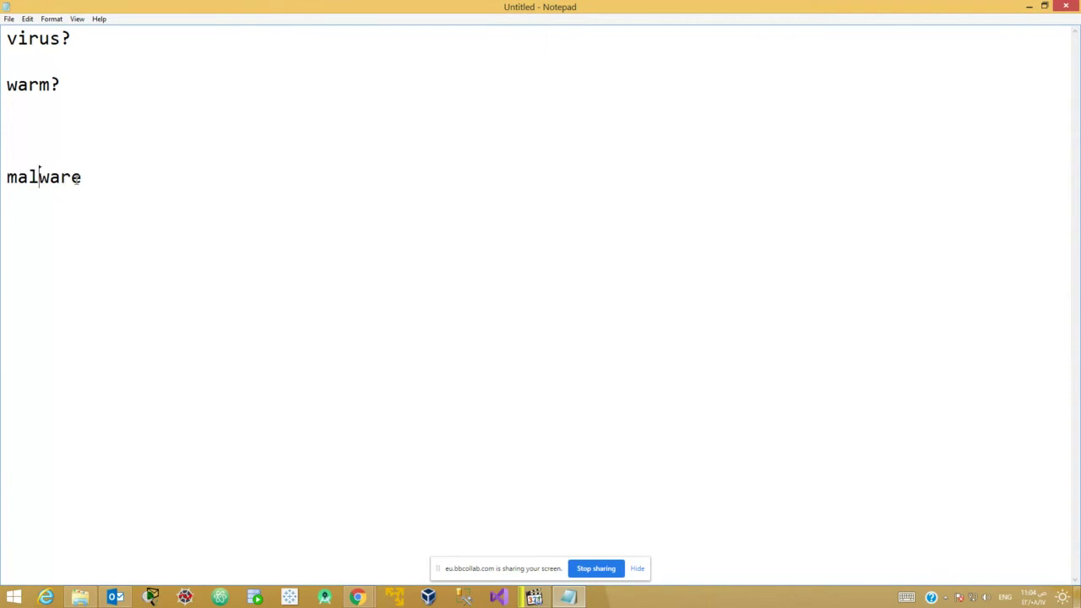
left_click_drag(88, 177, 9, 181)
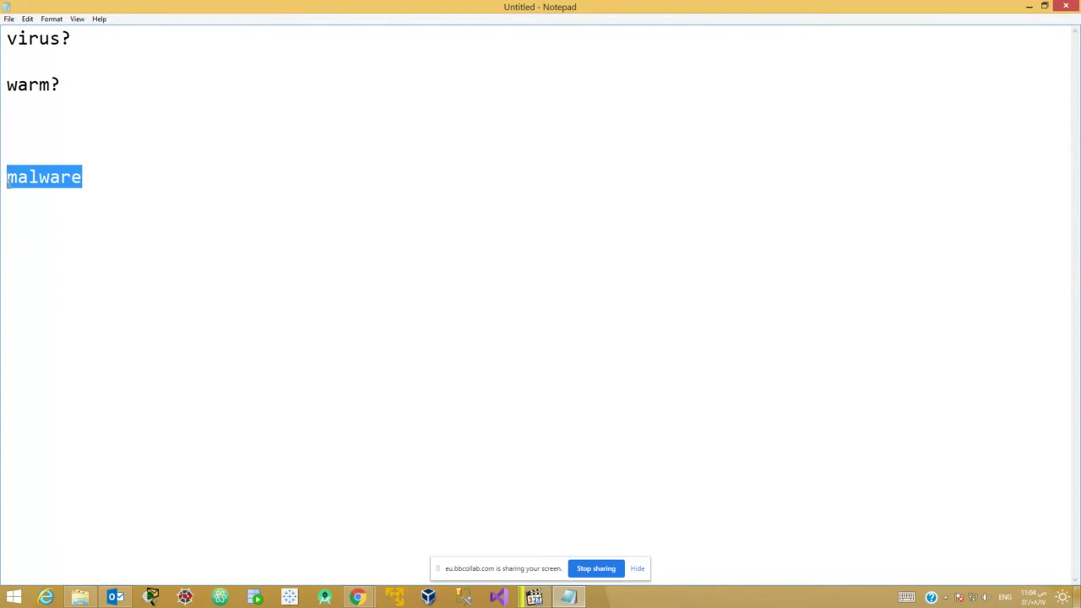
left_click(121, 178)
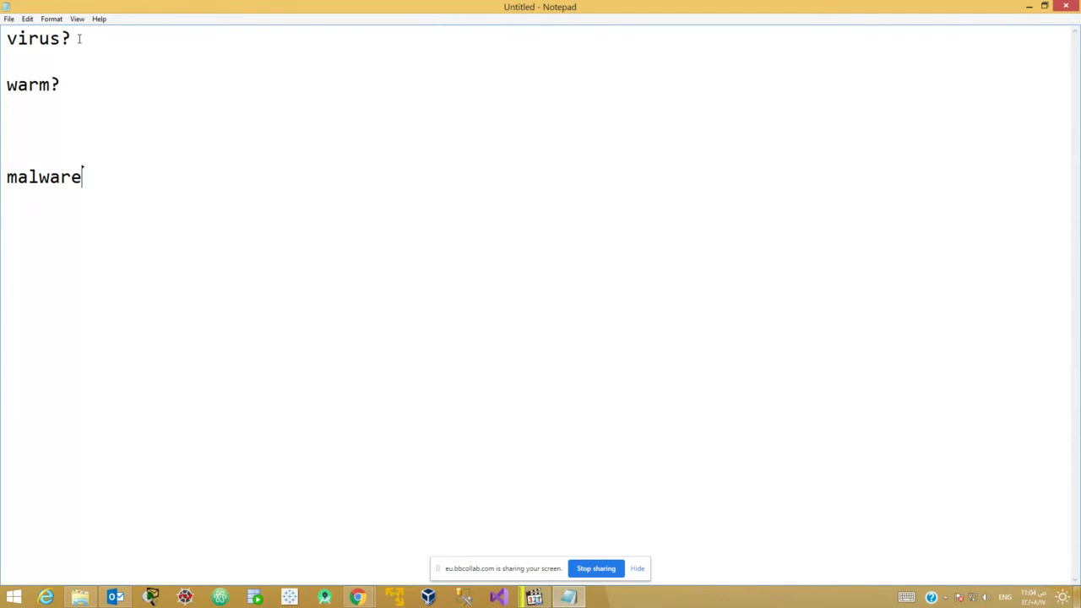
Replace everything below "virus?" with the line "infection - incubation - symptons", keeping one blank line between
left_click_drag(85, 176, 2, 66)
key("BackSpace")
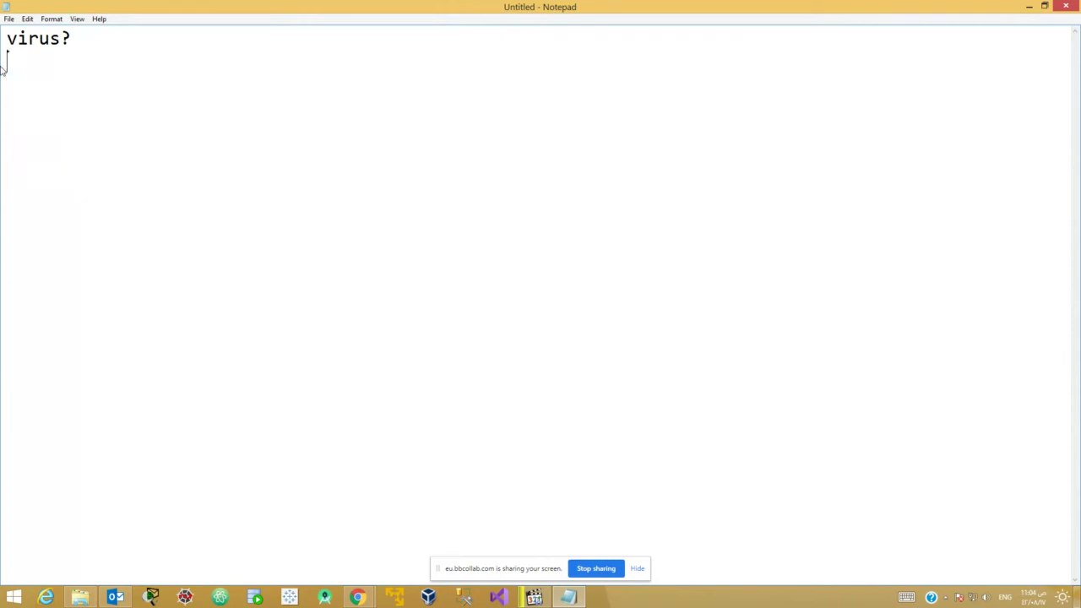
key("Return")
type("infection ")
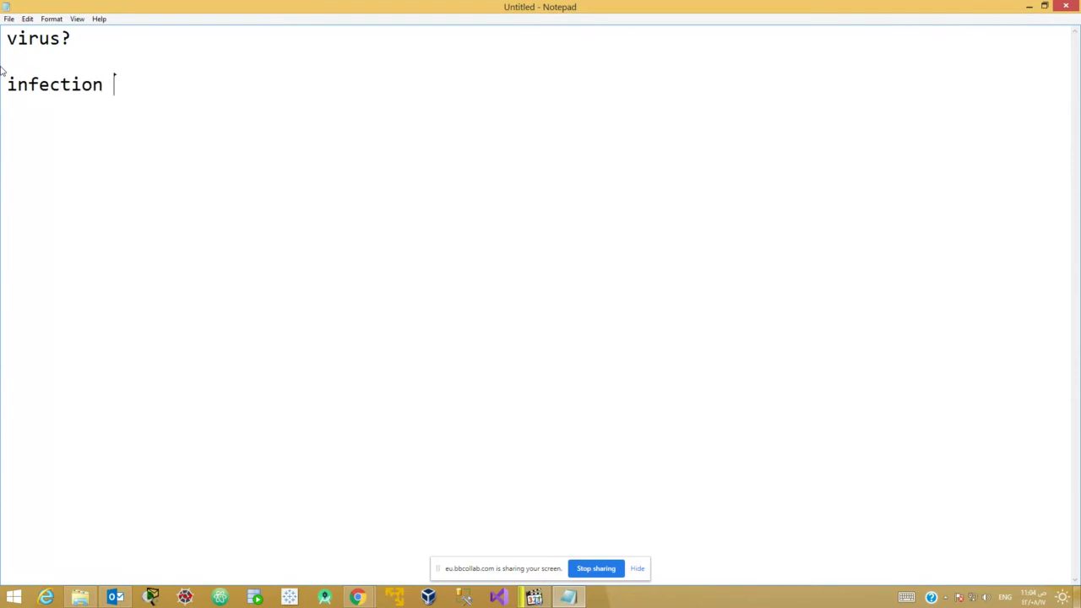
type("- incubation ")
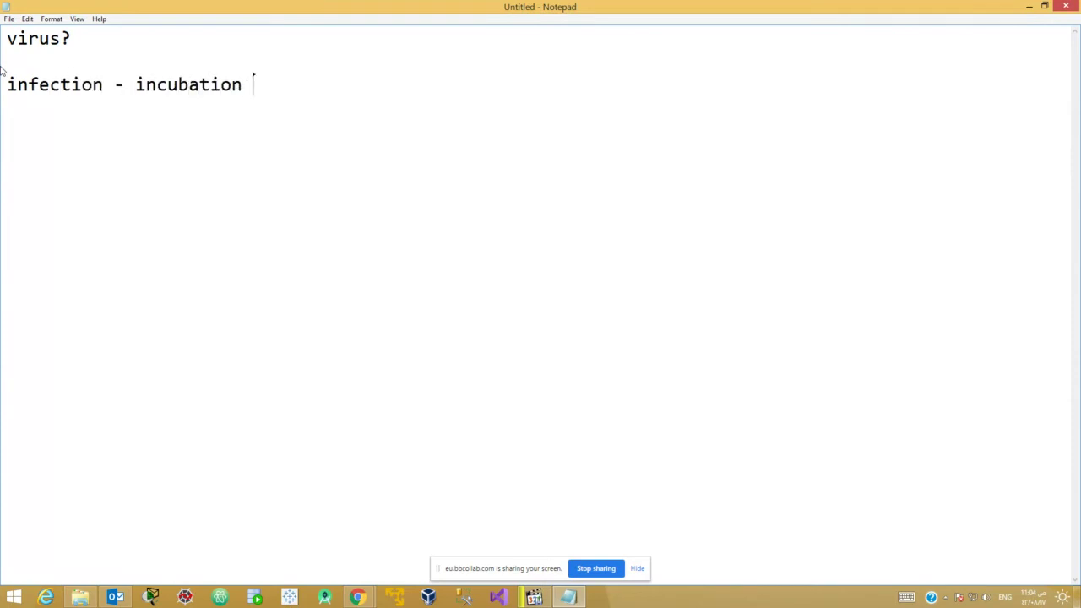
type("-")
type("symptons")
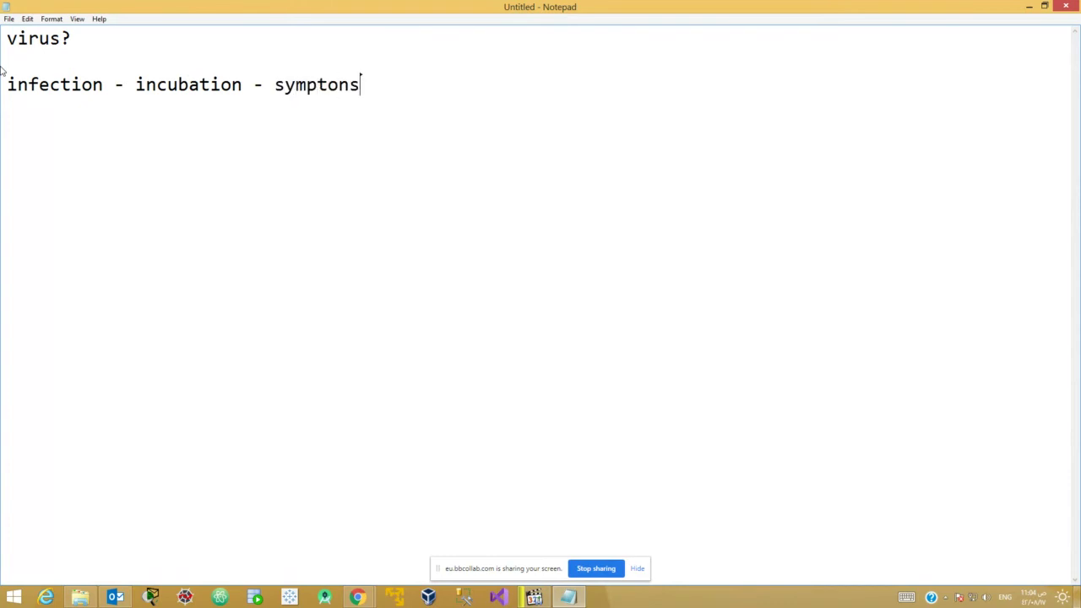
Retype the ending of the last word on the infection line as "symptons"
key("BackSpace")
key("BackSpace")
key("BackSpace")
key("BackSpace")
key("BackSpace")
key("BackSpace")
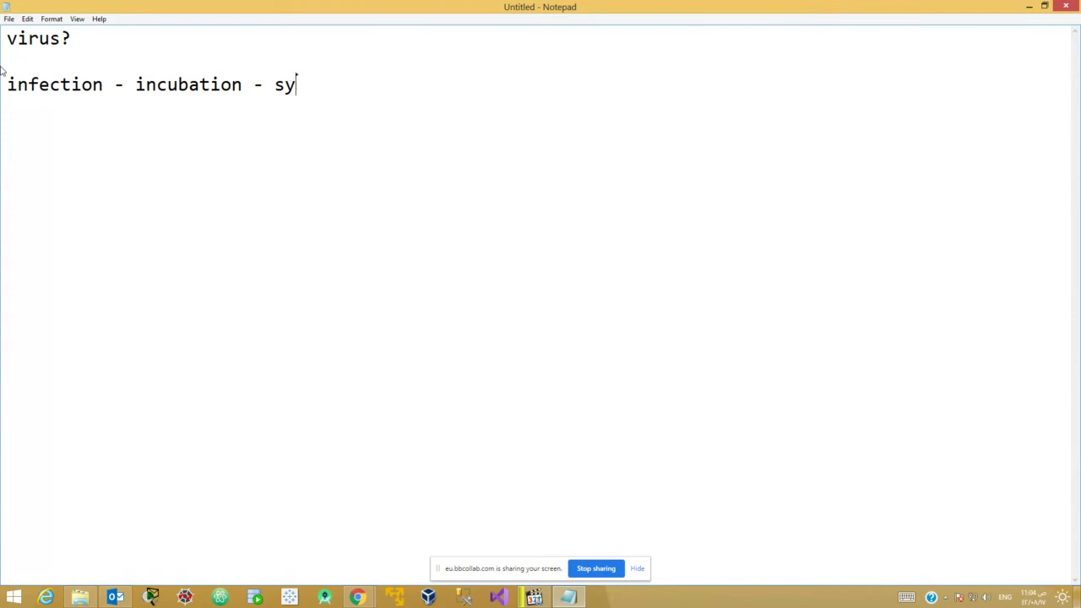
type("mptons")
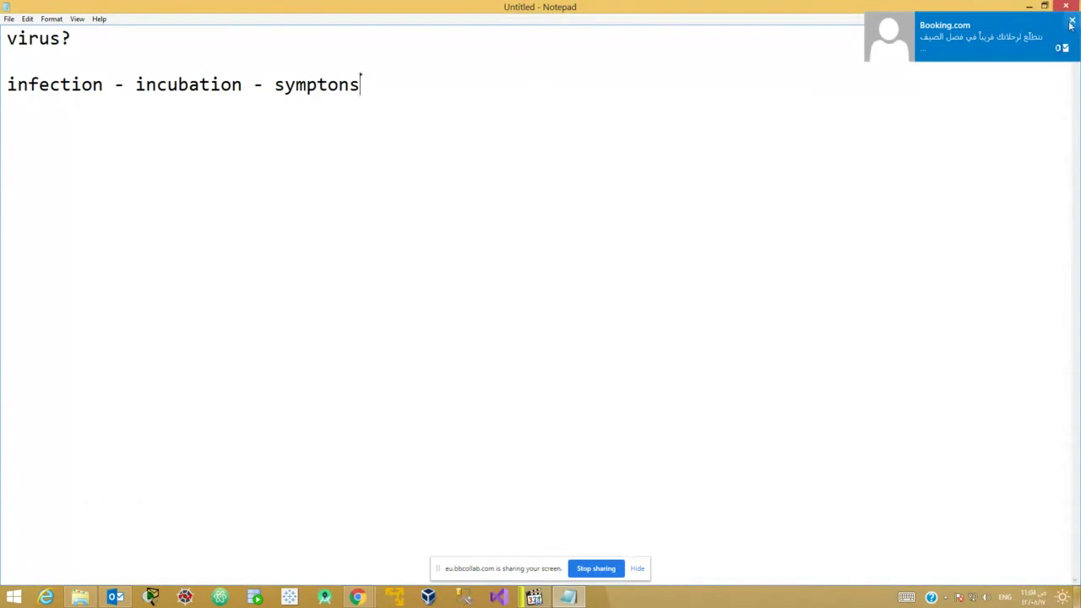
Replace the "infection - incubation - symptons" line with ">> host"
left_click_drag(386, 84, 2, 96)
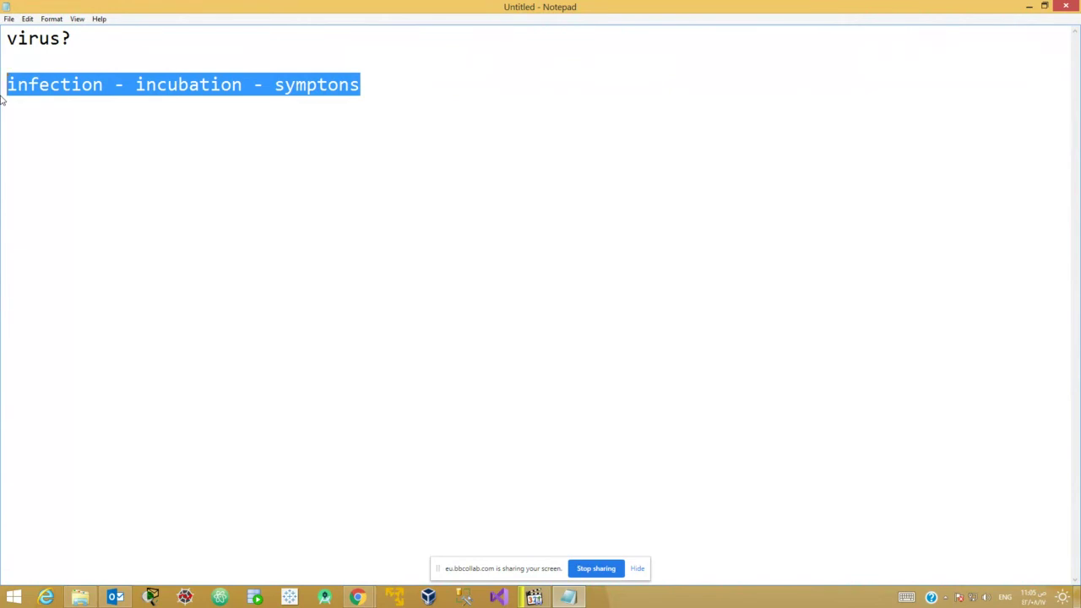
key("BackSpace")
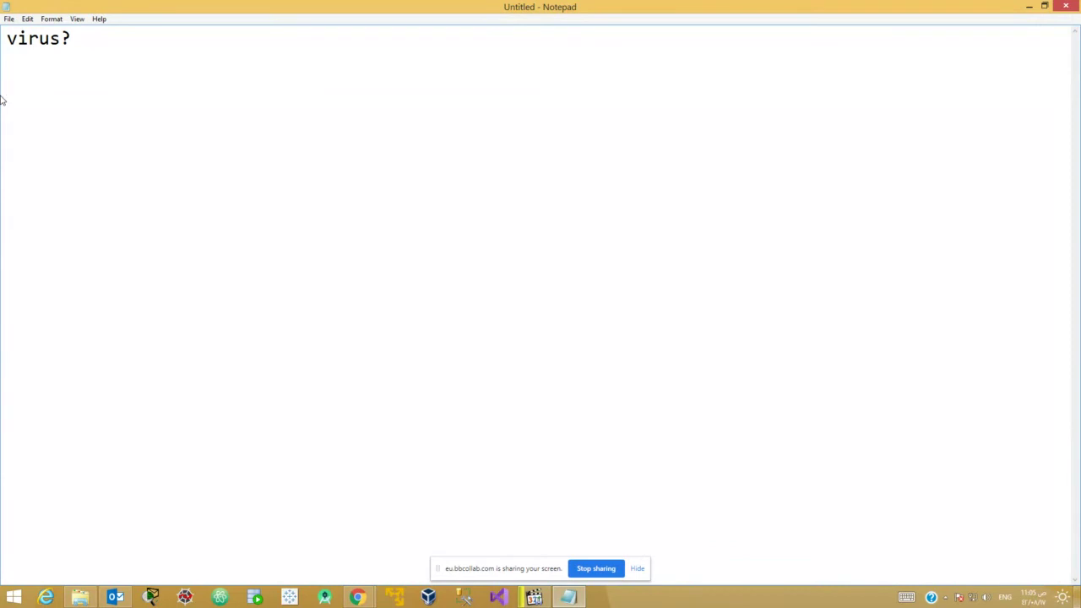
type(">>")
type("host")
key("Return")
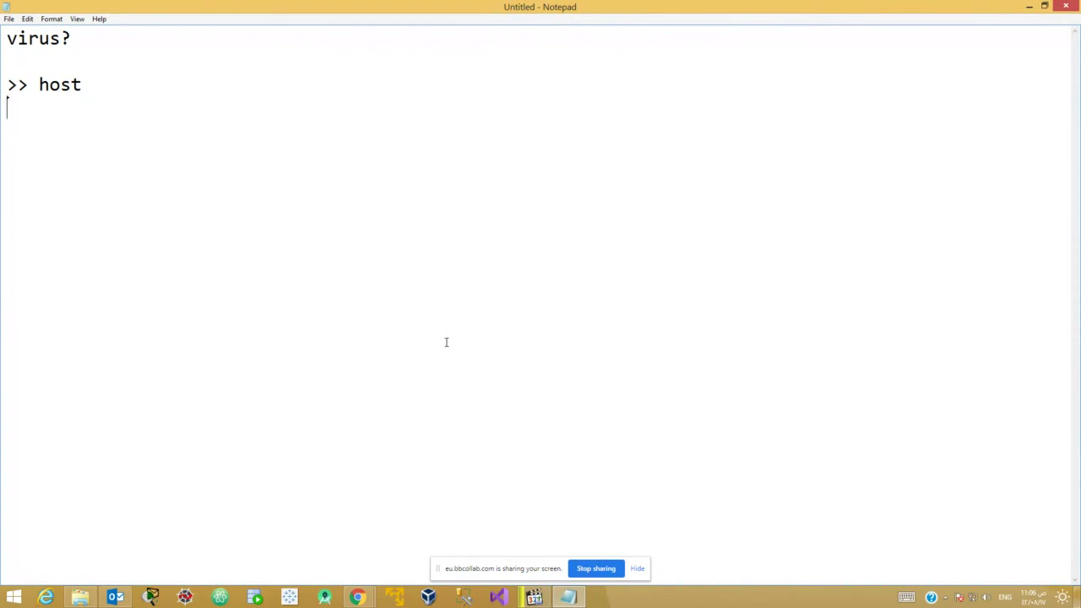
Add the line ">> boot sector" below ">> host", leaving one blank line between them
key("Return")
type(">> boot")
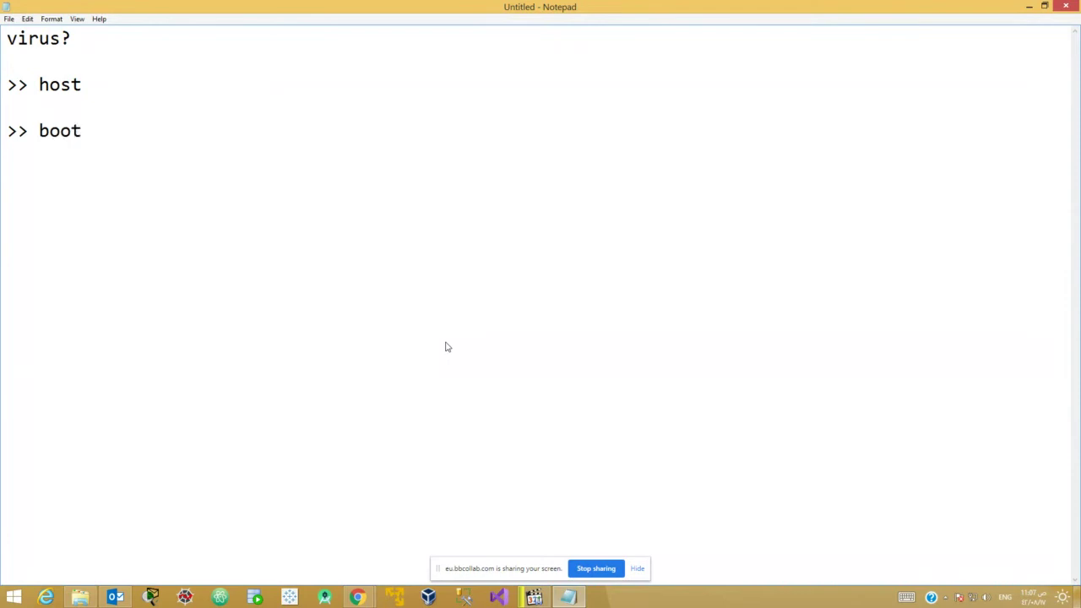
type(" secot")
key("BackSpace")
key("BackSpace")
type("tor")
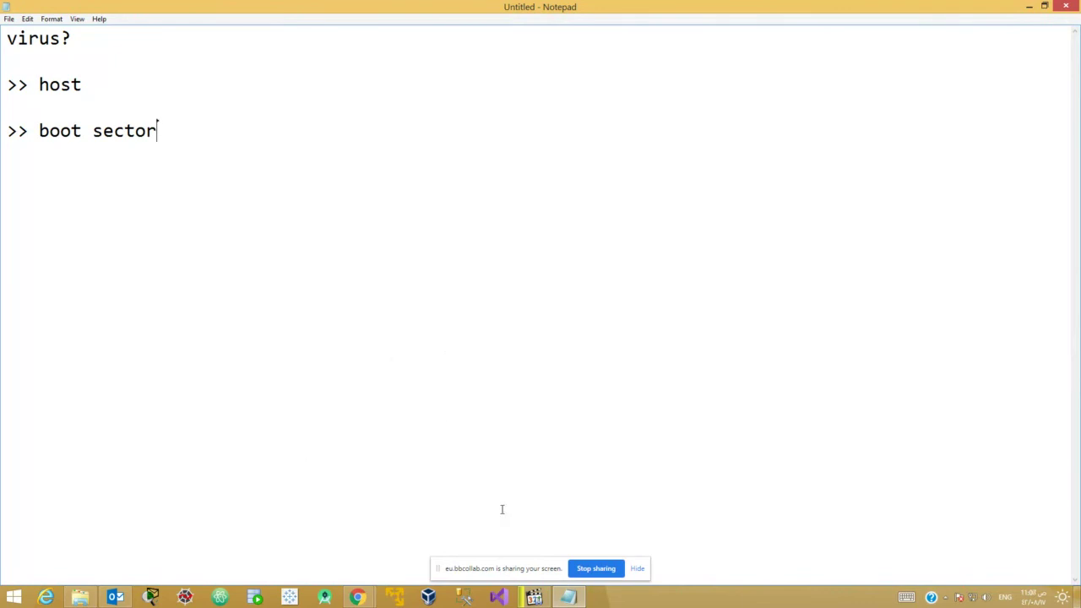
Turn on audio sharing in the Week 3 - Session 1 Bb Collaborate session in Chrome and return to the Notepad notes
mouse_move(357, 598)
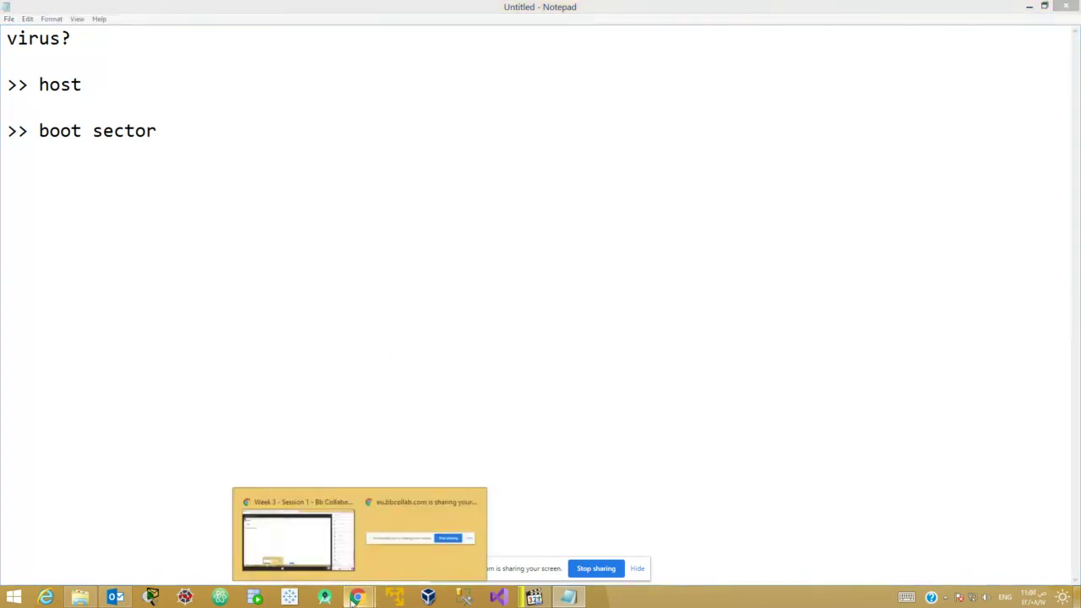
left_click(289, 543)
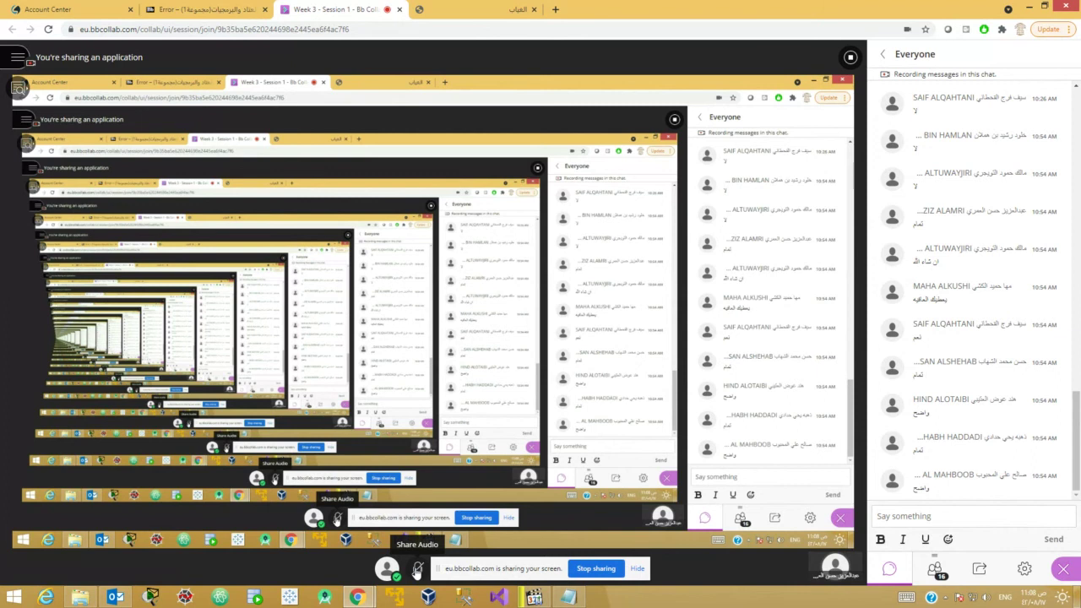
left_click(417, 571)
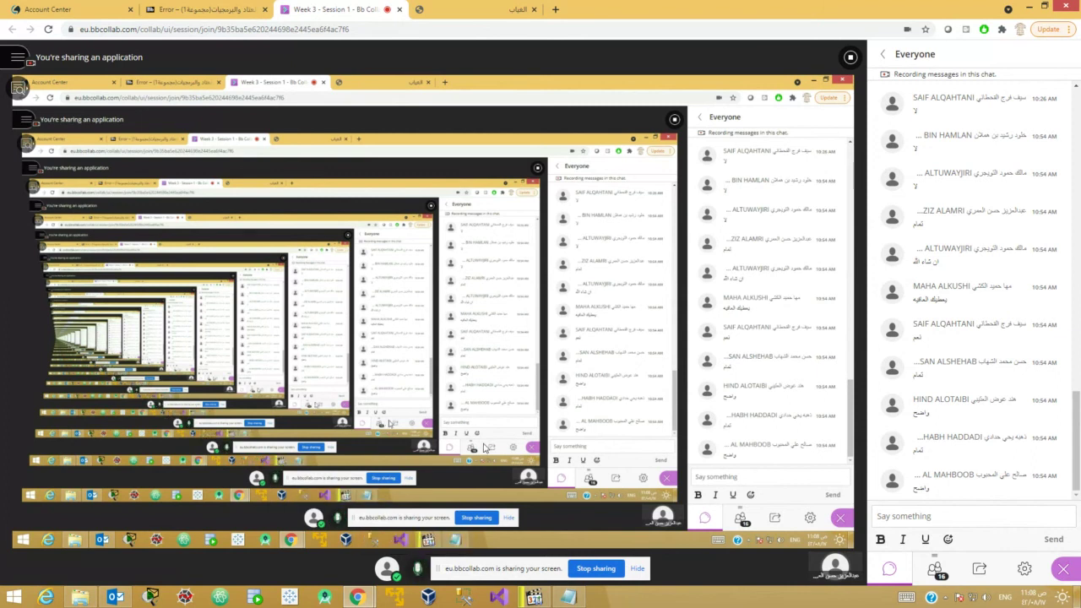
left_click(565, 597)
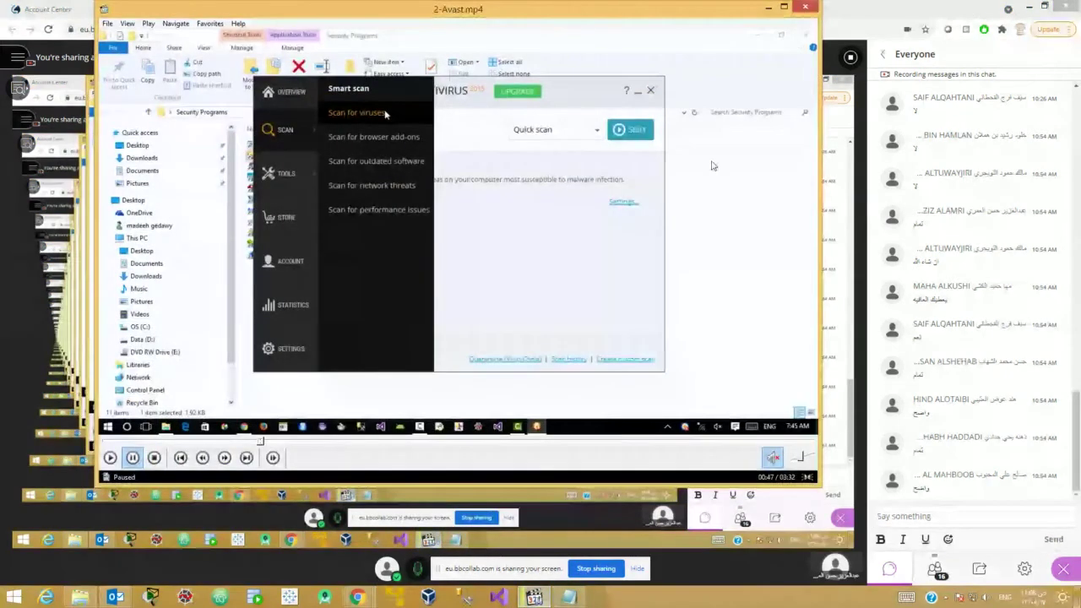
left_click(636, 559)
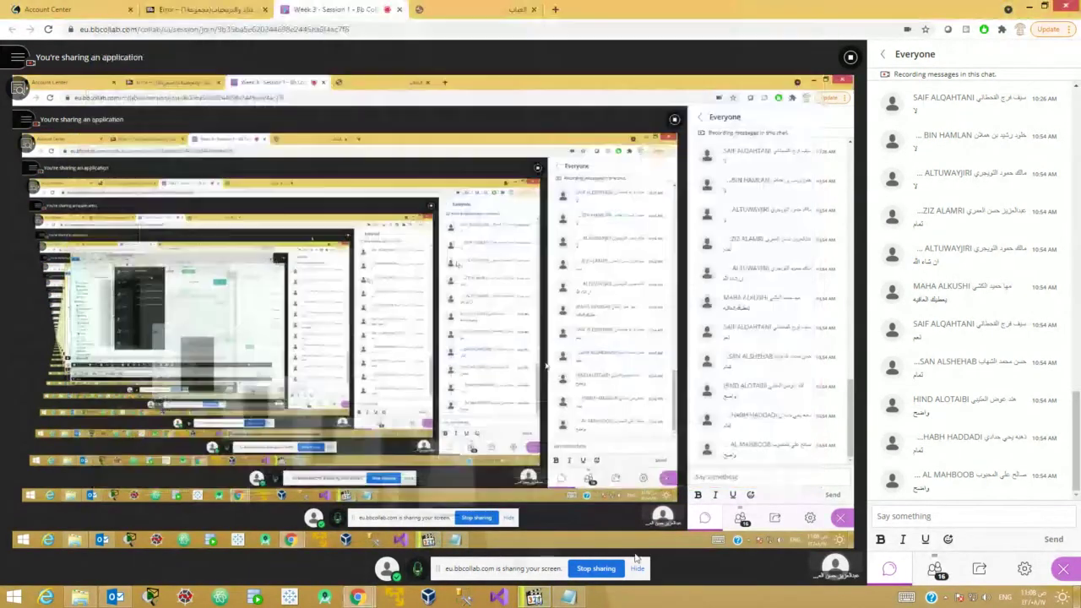
left_click(569, 598)
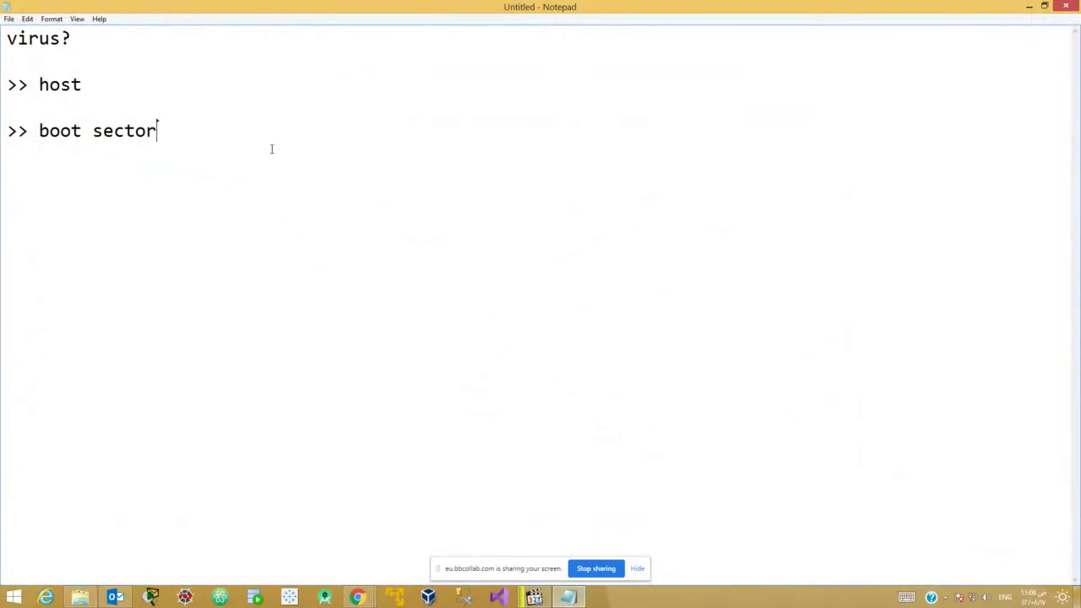
Add the line ">> fat file" below ">> boot sector" after a blank line, briefly highlighting "boot sector" before completing it
key("Return")
key("Return")
type(">>")
left_click_drag(39, 134, 157, 125)
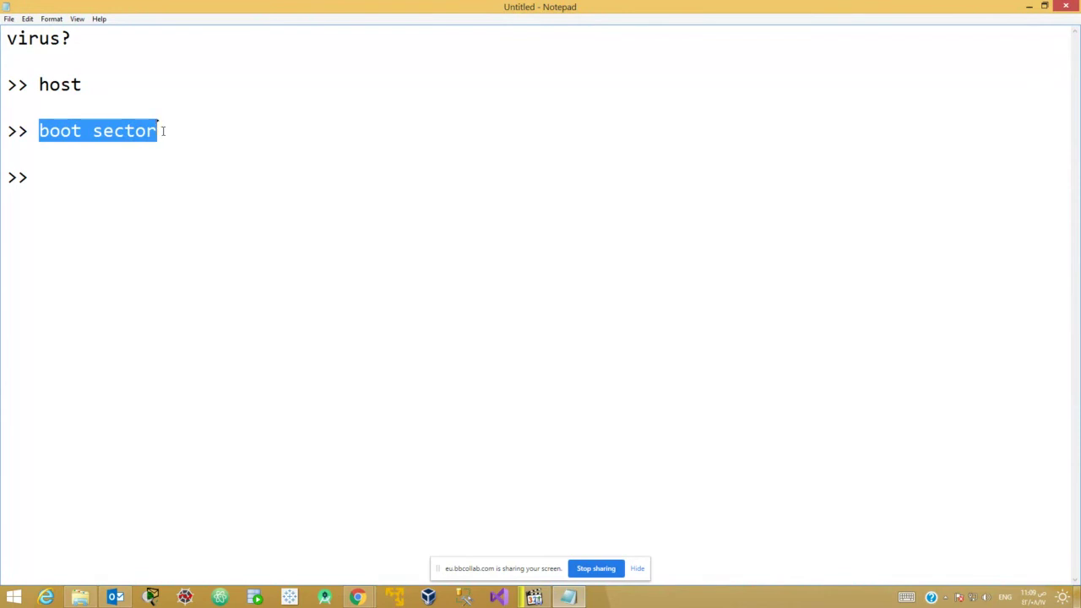
left_click(163, 131)
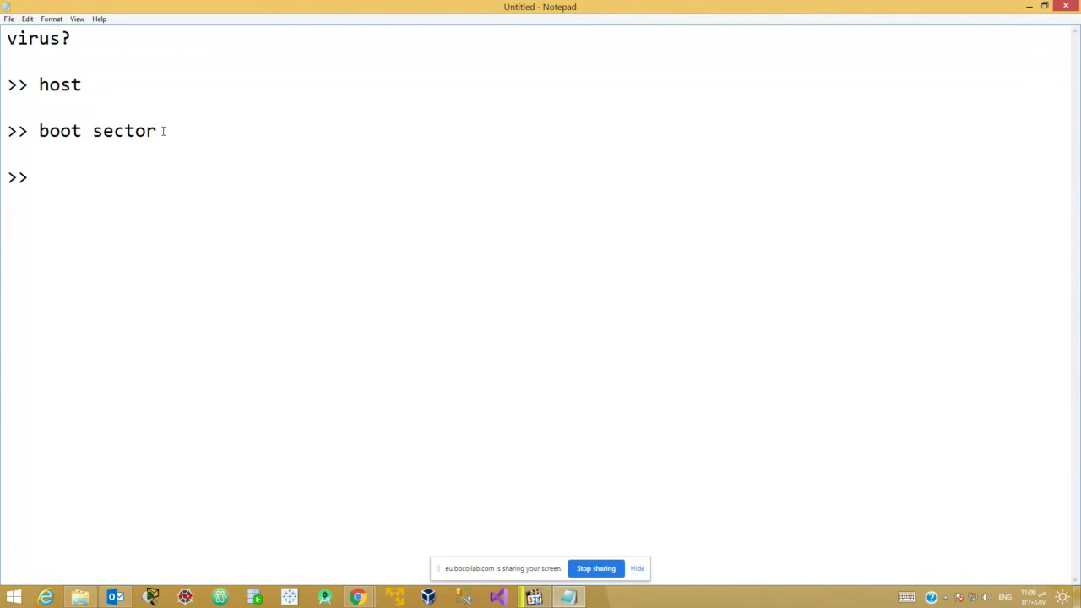
left_click(71, 179)
type("fat file")
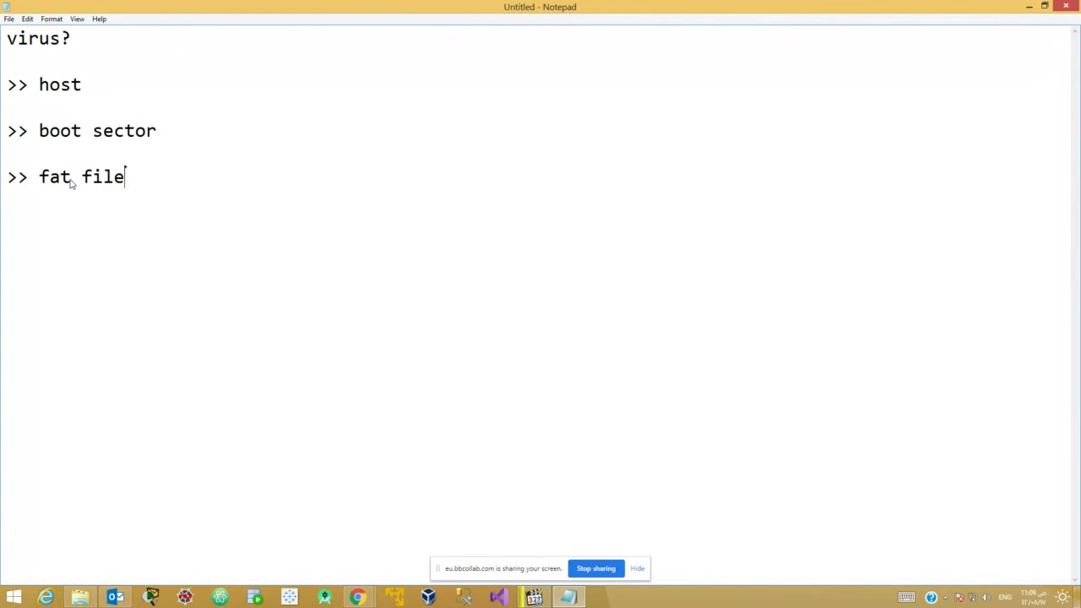
Launch Paint and draw a black rounded rectangle about 645 × 386 px in the middle of the canvas
key("super+r")
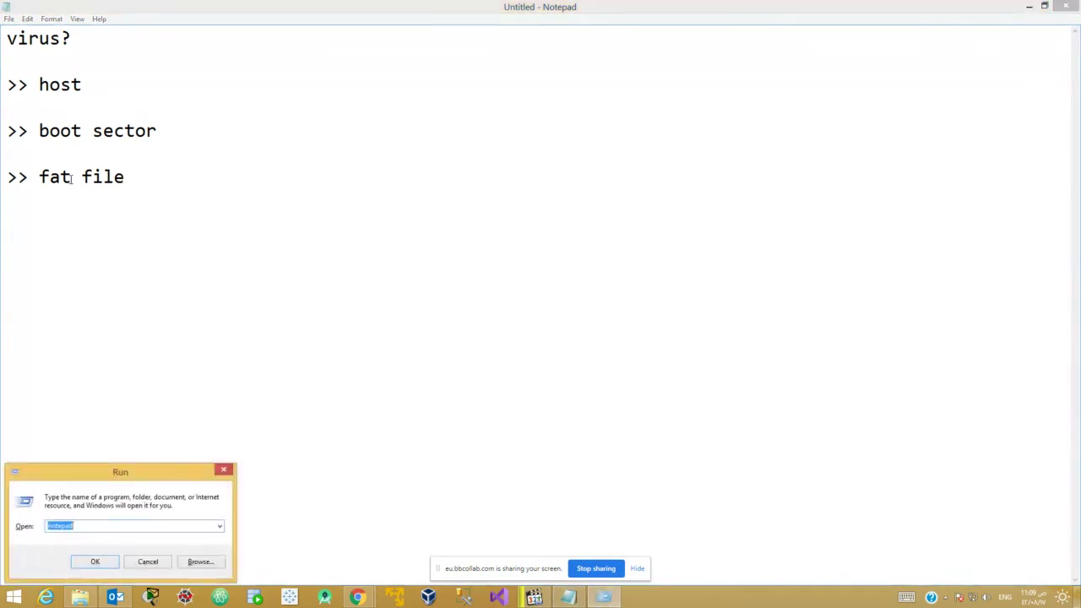
type("notepad")
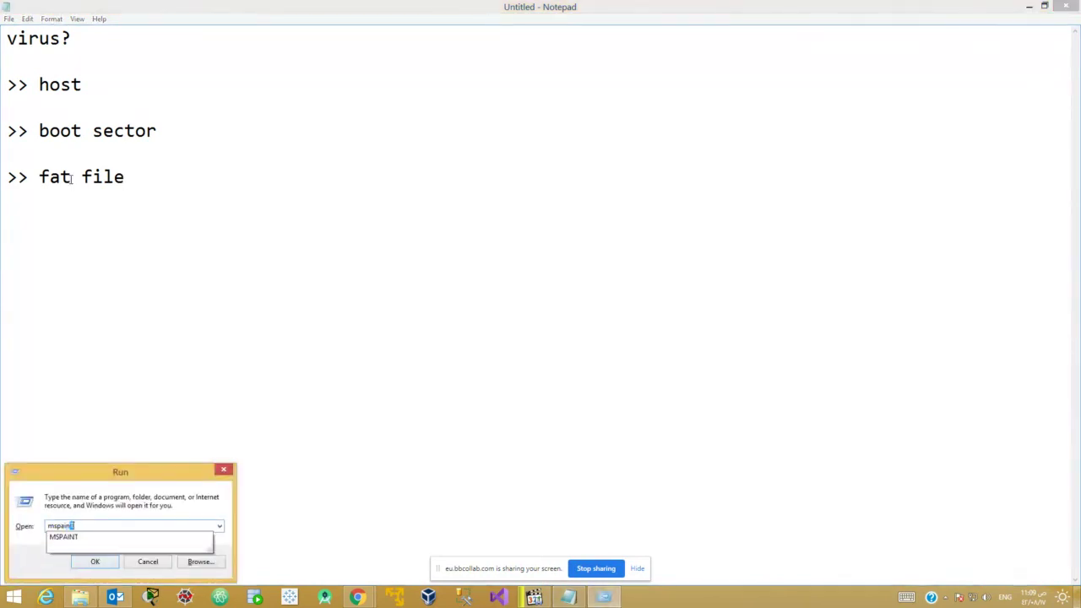
key("Return")
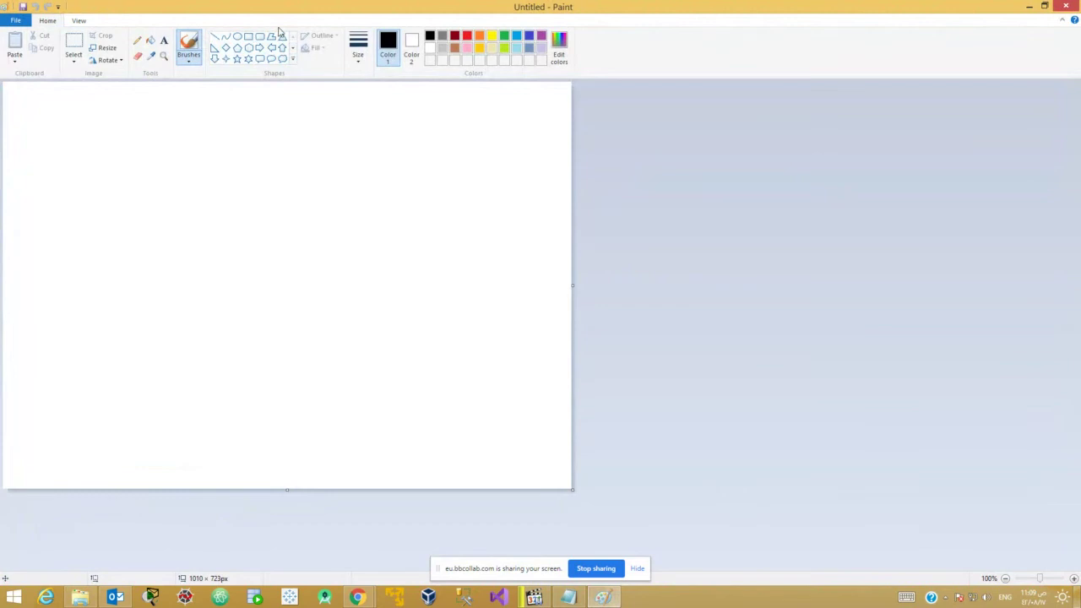
left_click(259, 36)
left_click_drag(106, 163, 469, 380)
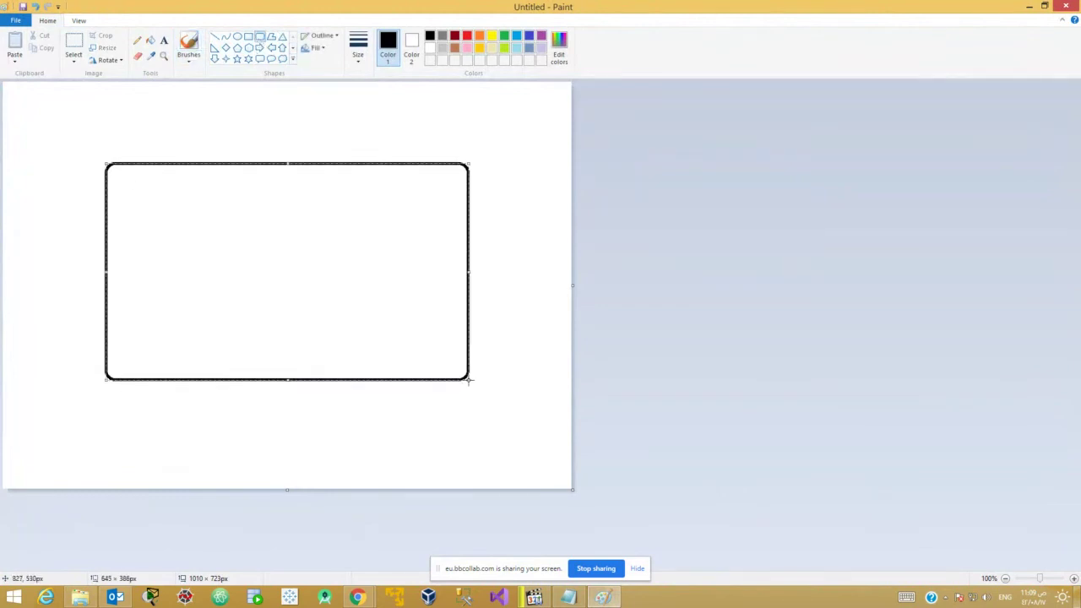
Divide the rounded rectangle into five rows and two columns with four horizontal lines and one vertical line
left_click(216, 36)
left_click_drag(109, 203, 463, 202)
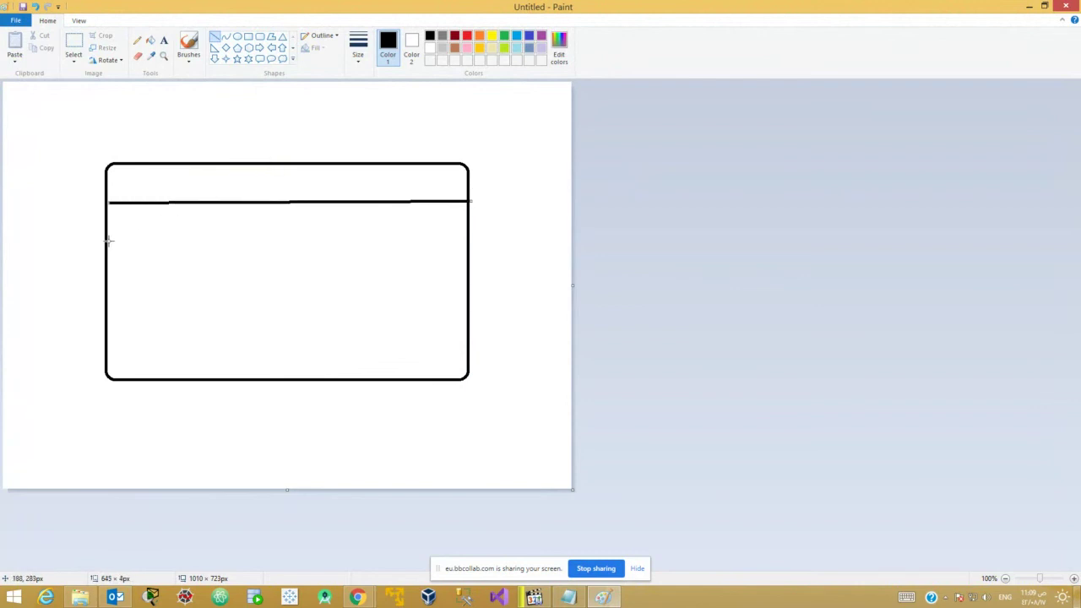
mouse_move(105, 241)
left_mouse_down()
mouse_move(422, 230)
mouse_move(465, 240)
left_mouse_up()
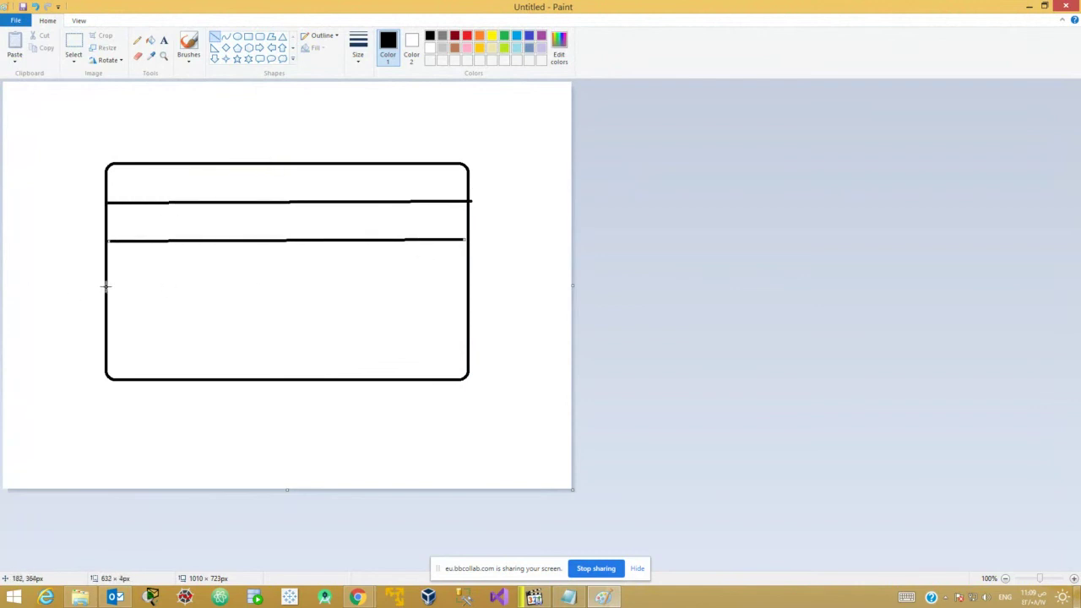
left_click_drag(105, 287, 470, 293)
left_click_drag(105, 335, 464, 342)
left_click_drag(288, 165, 284, 376)
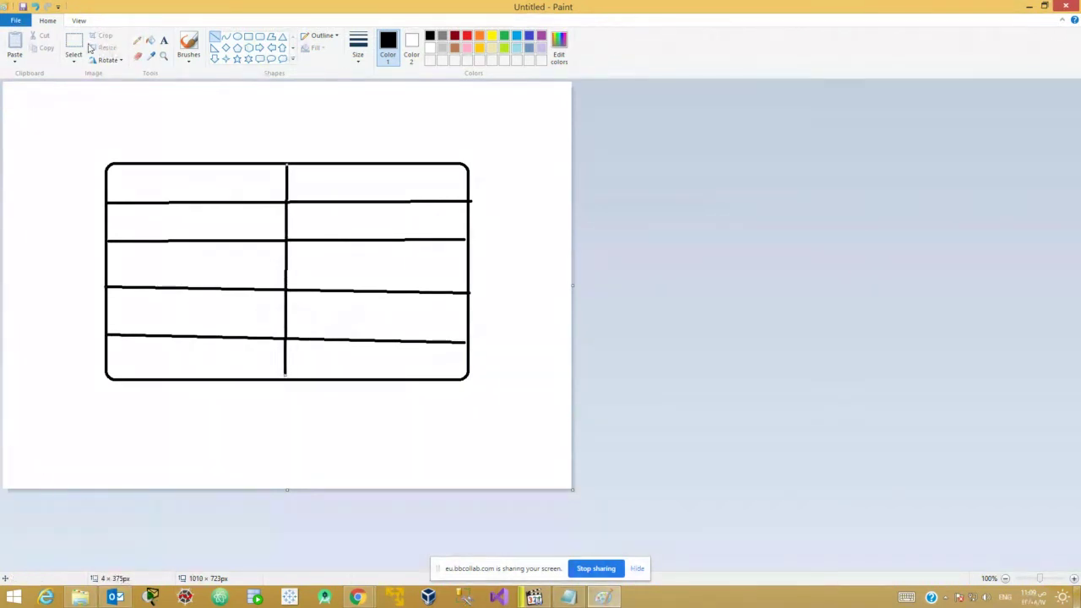
Scribble a thin pencil stroke in each cell of the table's first row, and dismiss the Kaspersky notification
left_click(137, 39)
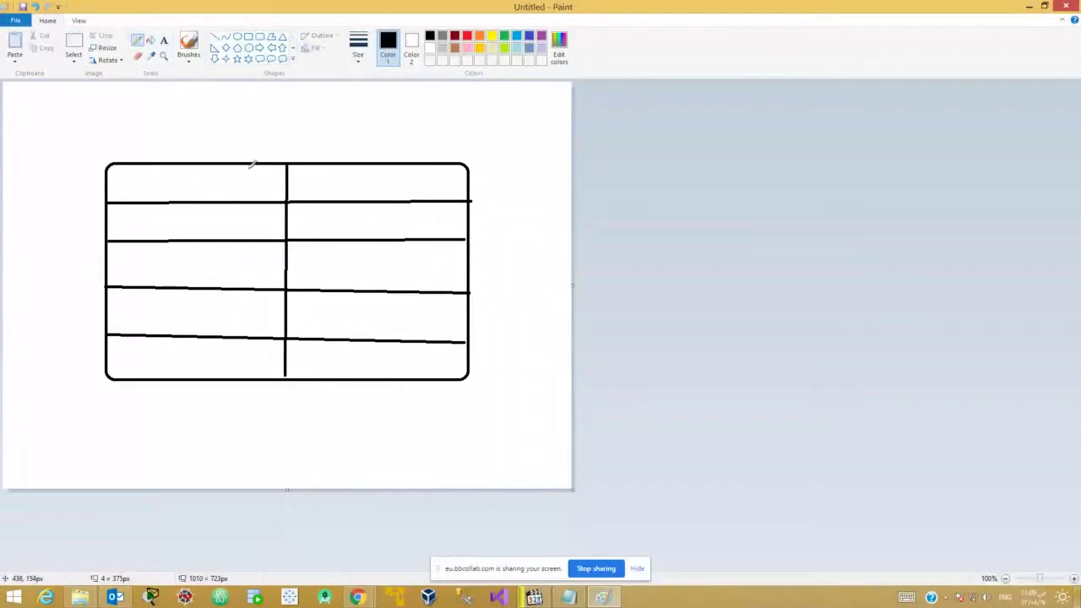
left_click_drag(133, 185, 214, 177)
left_click_drag(330, 173, 427, 171)
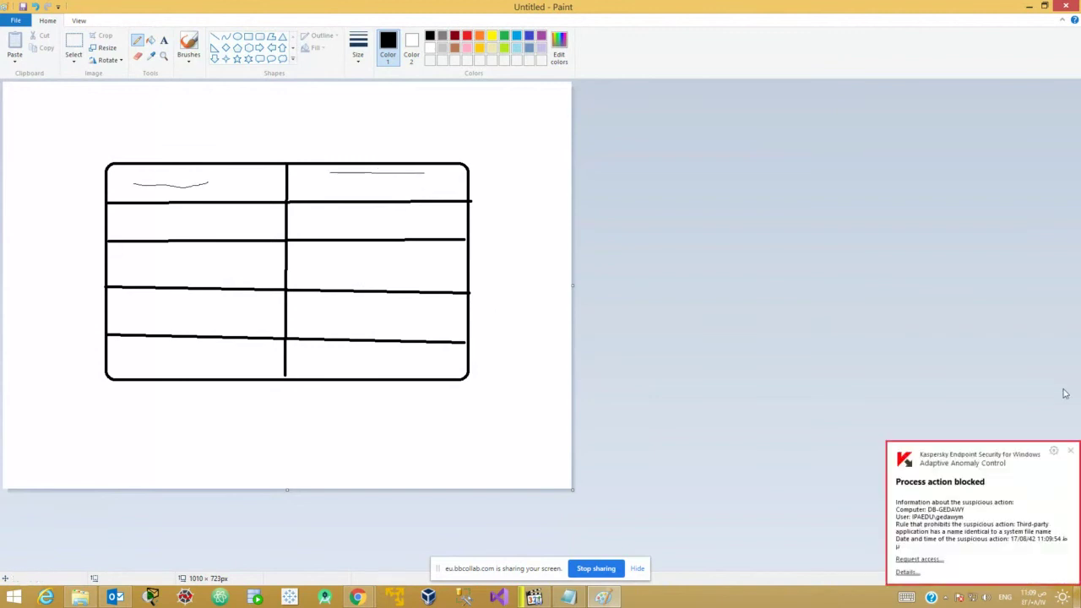
left_click(1070, 450)
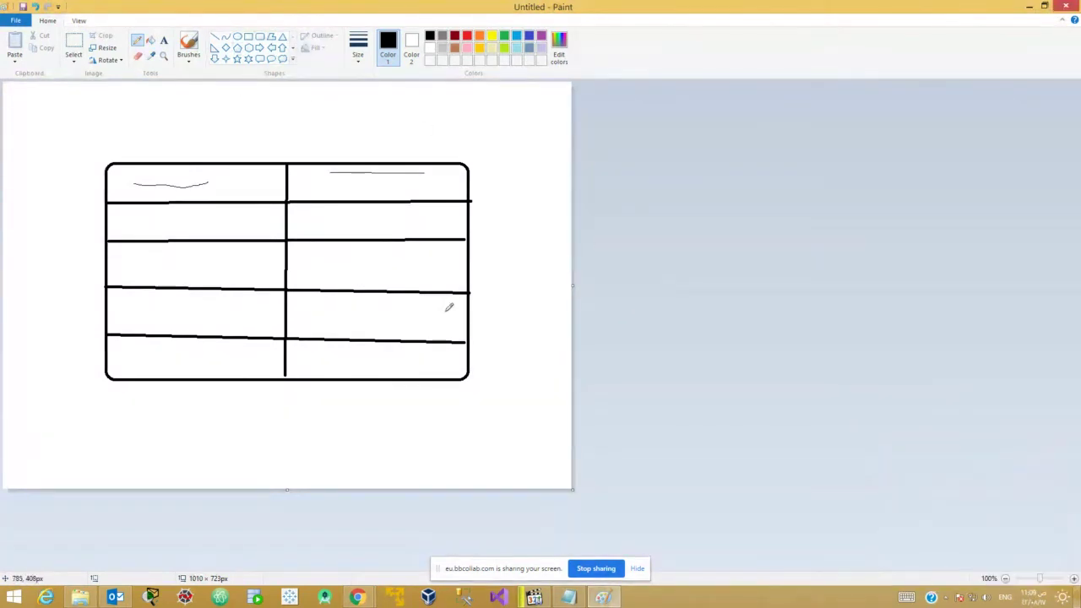
Add the text "fat12/fat16 ntfs" above the table's upper-left corner
left_click(164, 39)
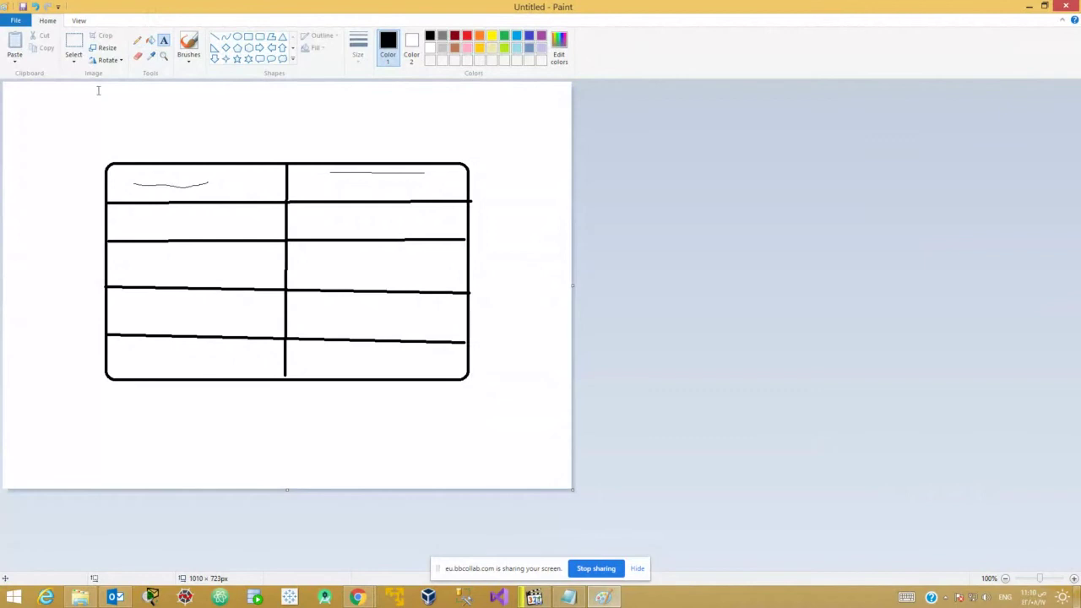
left_click(35, 112)
type("fat")
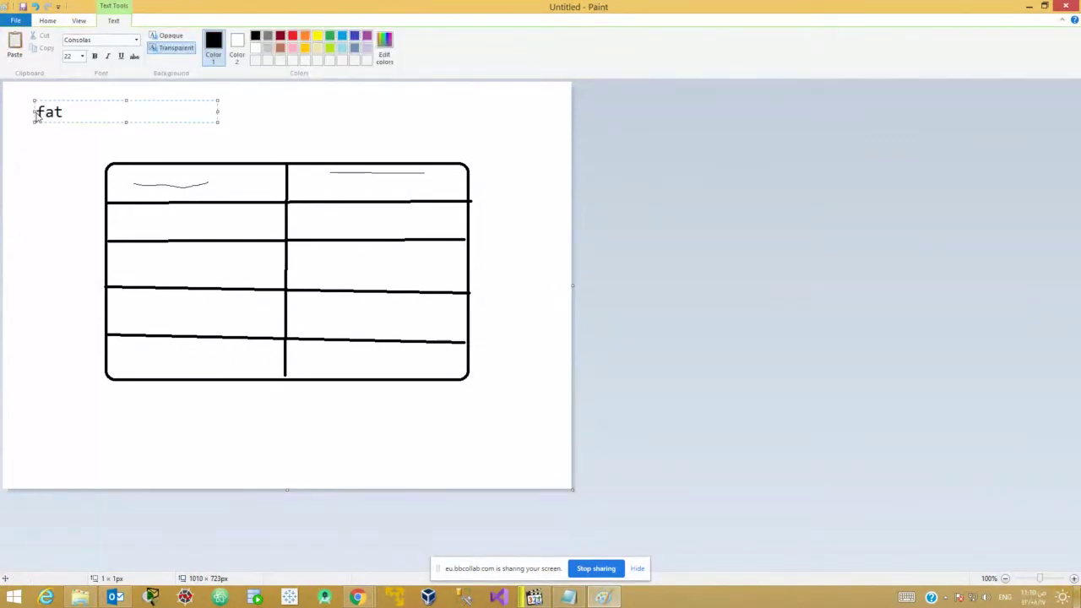
type("12/fat16 ntfs")
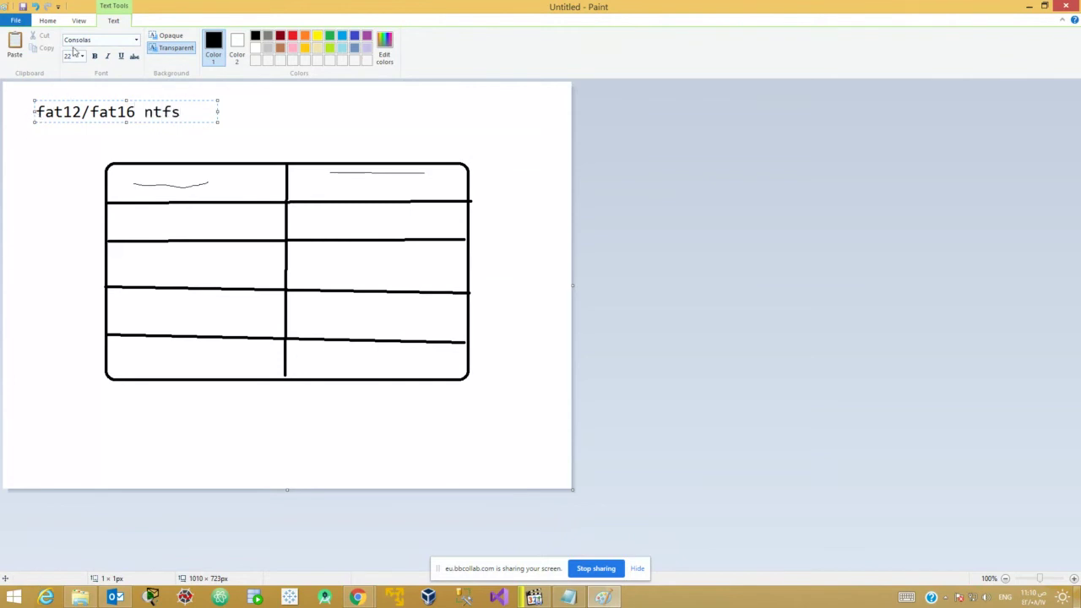
Scribble thin pencil strokes as placeholder entries in both columns of the table's second, third and fourth rows
left_click(47, 20)
left_click(138, 40)
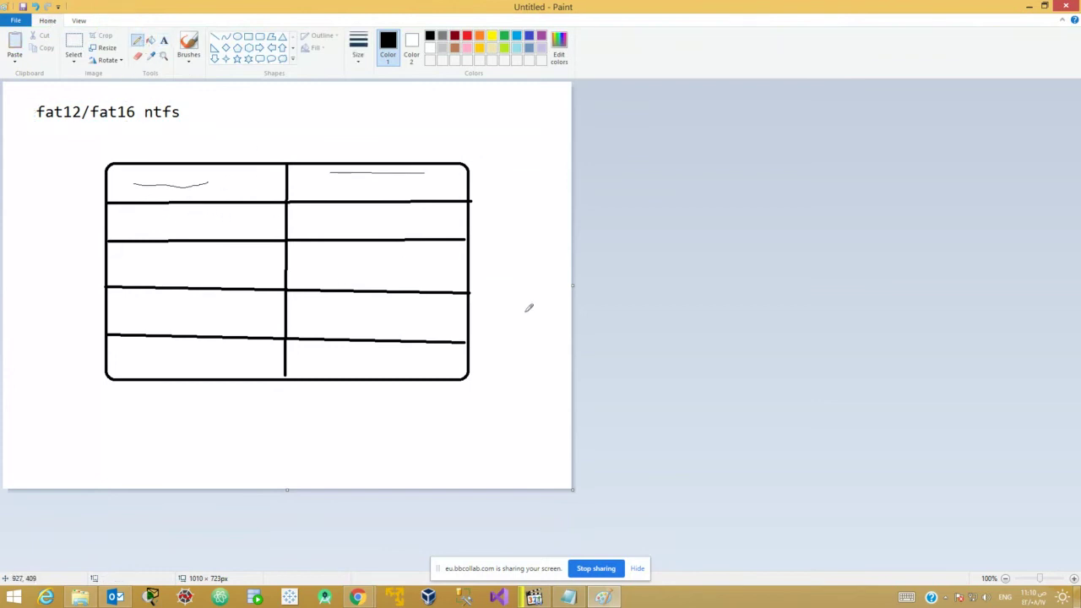
left_click_drag(141, 224, 213, 217)
left_click_drag(349, 224, 421, 217)
left_click_drag(137, 264, 203, 263)
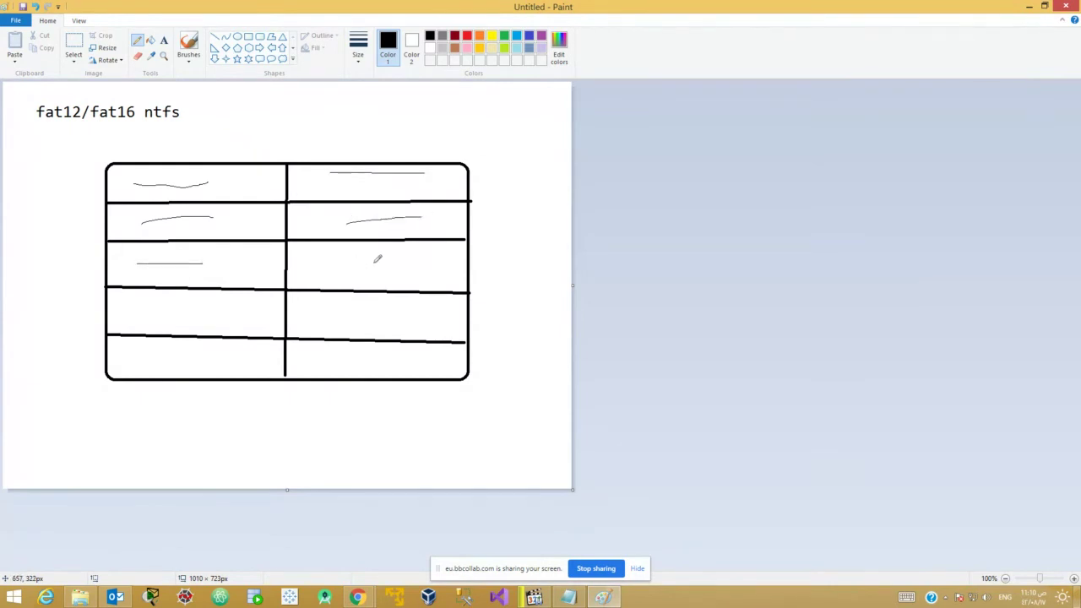
mouse_move(351, 257)
left_mouse_down()
mouse_move(419, 255)
mouse_move(403, 273)
left_mouse_up()
left_click_drag(152, 315, 239, 313)
left_click_drag(304, 304, 471, 308)
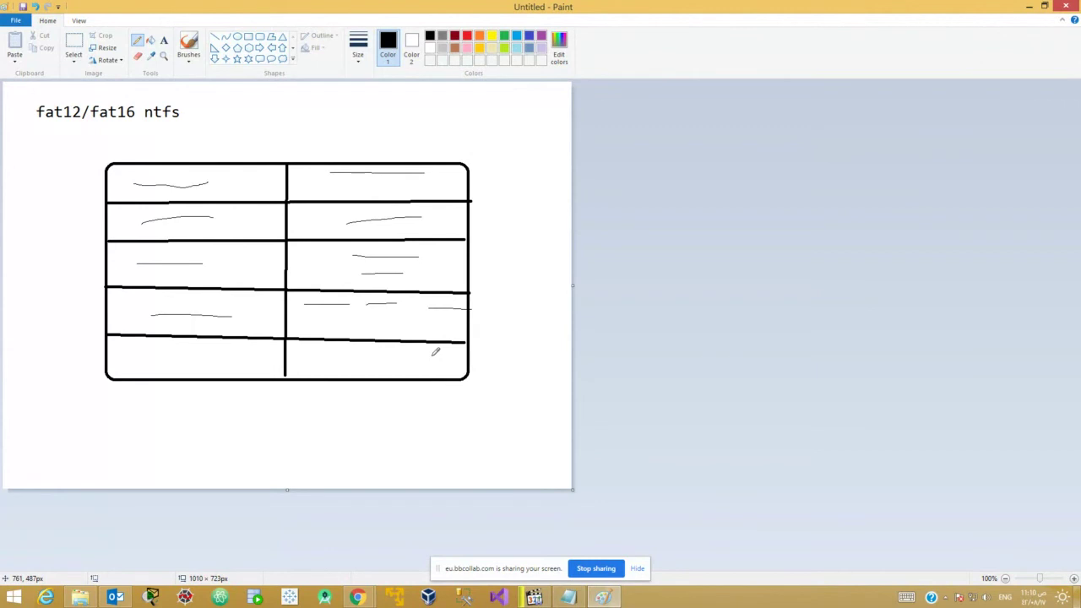
Pencil two curved strokes beside the table and extra marks in the right-column cells of rows one to three, and return to Notepad
mouse_move(63, 179)
left_mouse_down()
mouse_move(51, 221)
mouse_move(74, 397)
left_mouse_up()
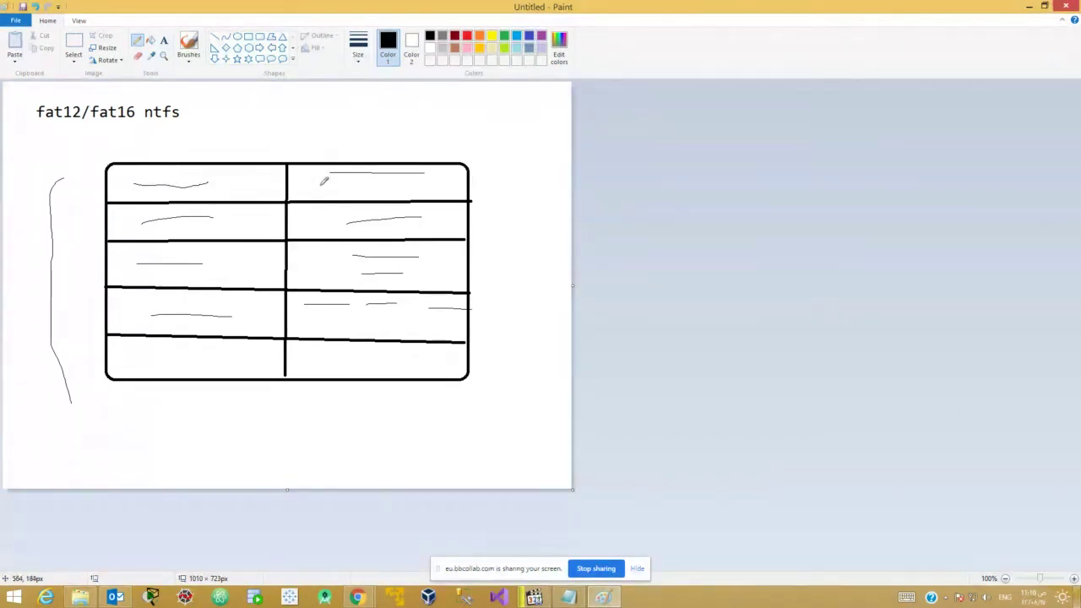
left_click_drag(320, 186, 361, 185)
left_click_drag(301, 232, 334, 230)
left_click_drag(296, 273, 327, 269)
left_click_drag(82, 192, 99, 262)
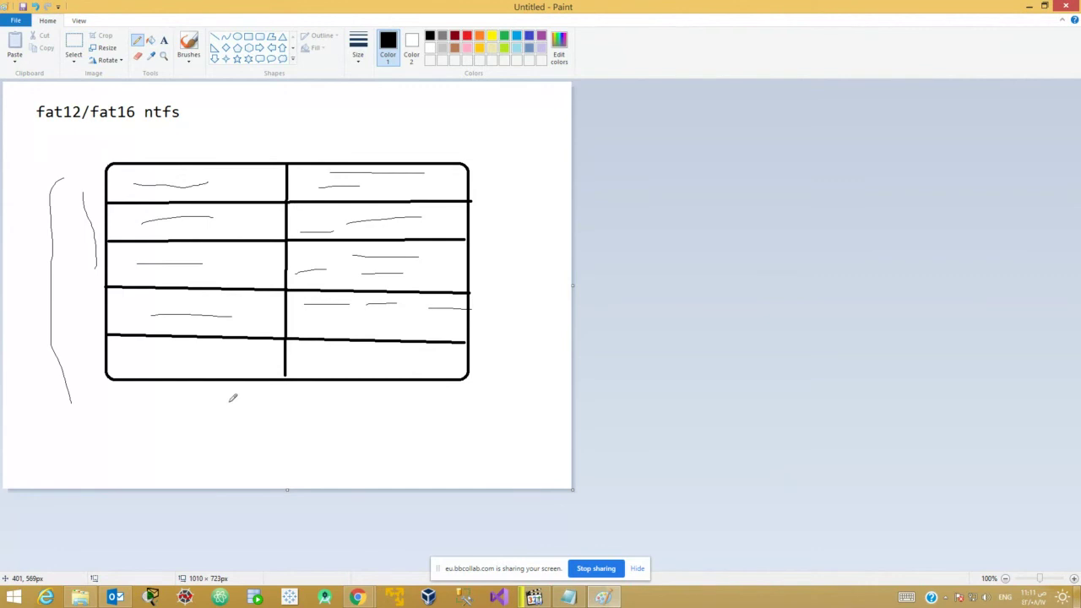
left_click(581, 598)
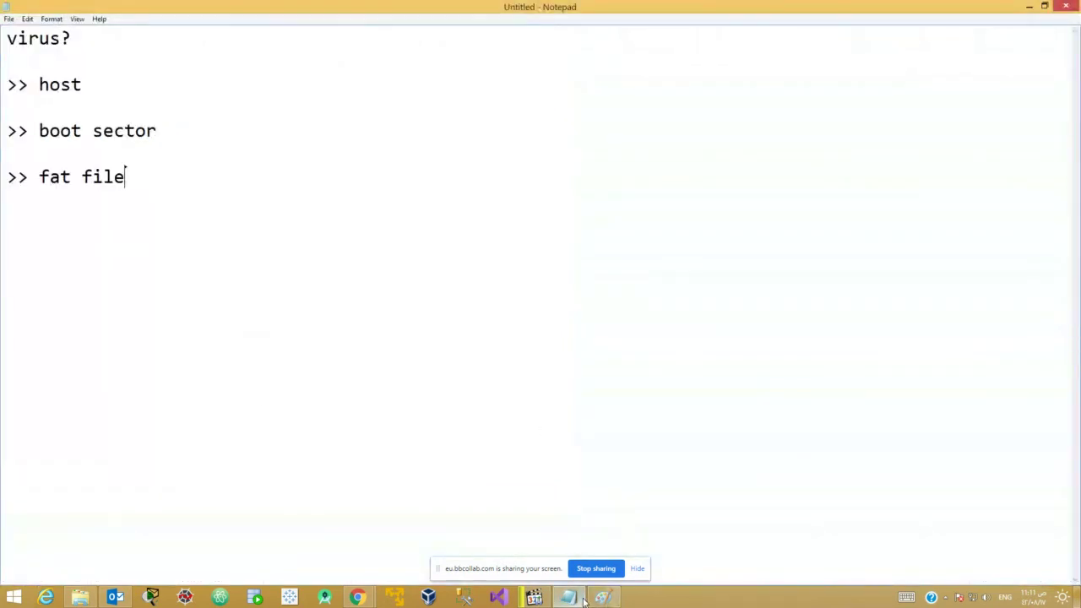
Add the heading ">> com:" below "fat file" and start a list beneath it with "1.exe"
key("Return")
key("Return")
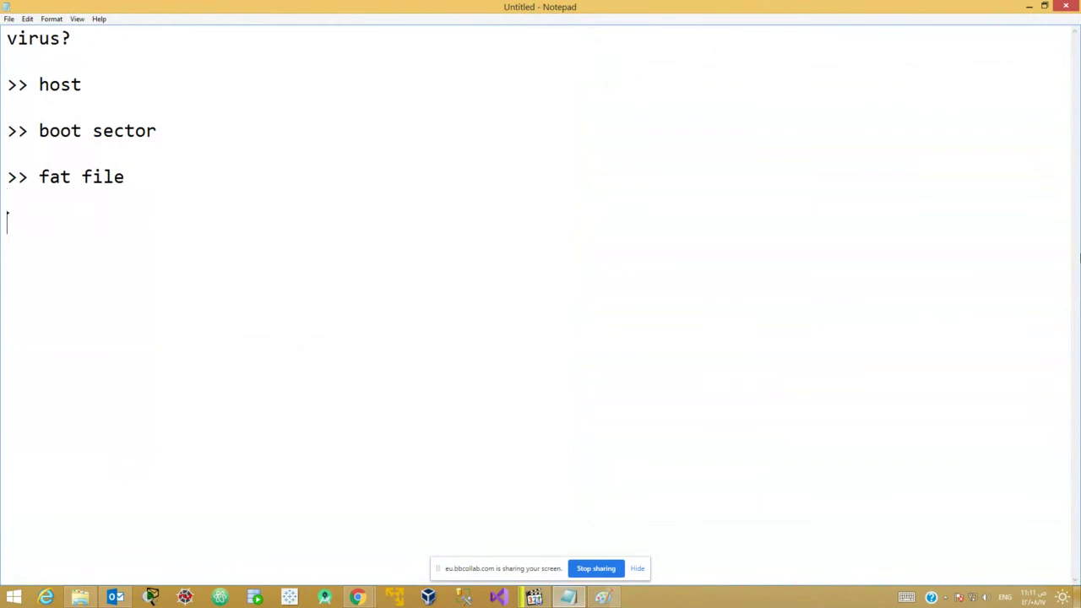
type(">>  com:")
key("Return")
type("1.exe")
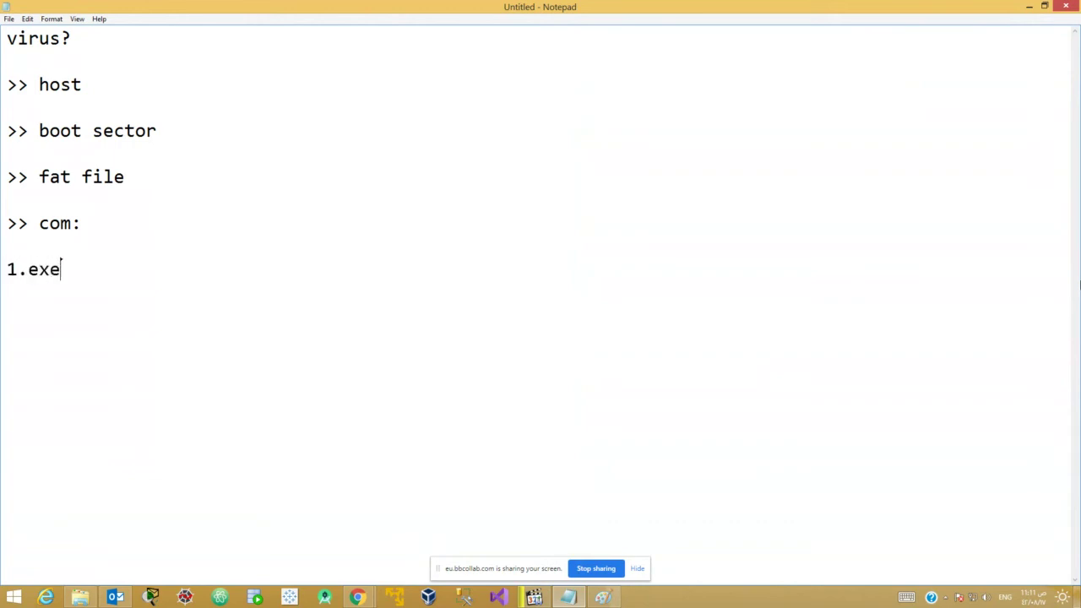
Extend the list below "1.exe" with "2.exe", "3.exe" and "4.exe", each on its own line
key("Return")
type("2.x")
key("BackSpace")
type("exe")
key("Return")
type("3.exe")
key("Return")
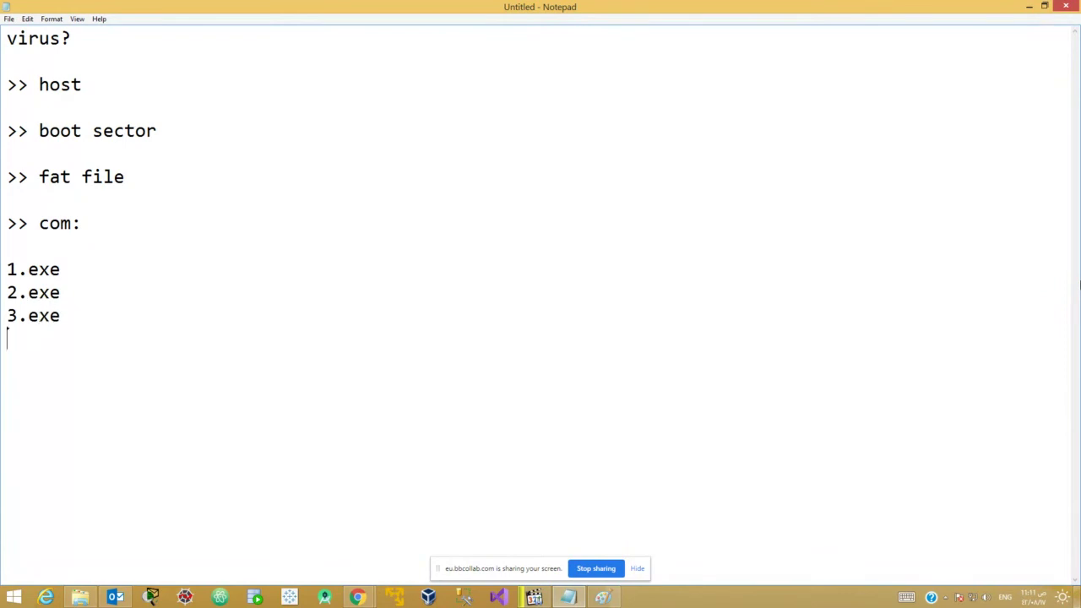
type("4.exe")
Write "1 > 2 > 3" below the list and split it so that "1" stands alone above "> 2 > 3"
key("Return")
key("Return")
key("Return")
type("1 >")
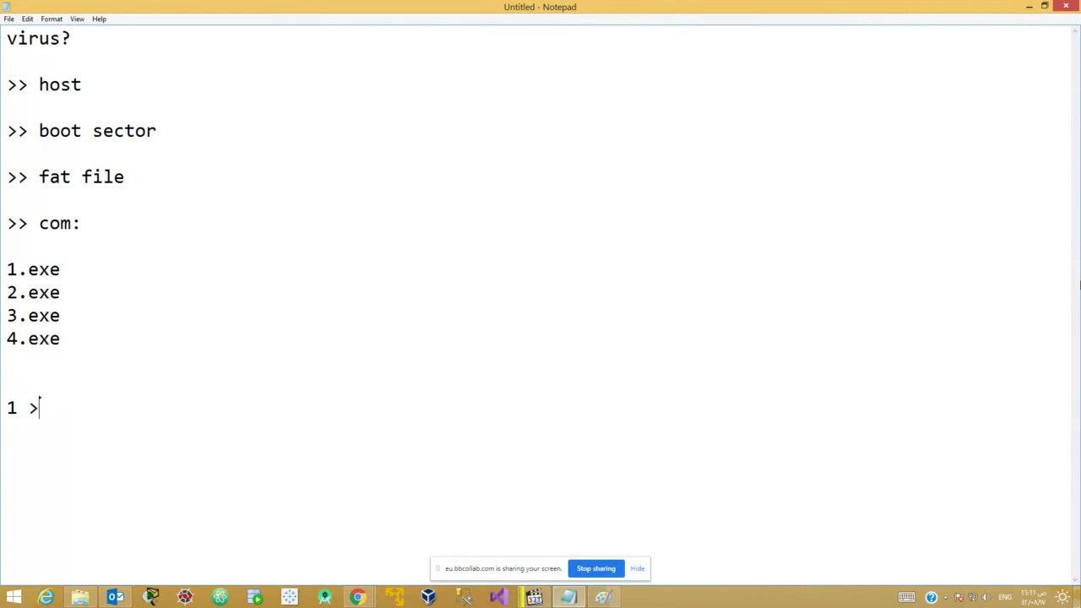
type(" 2 > 3")
left_click(27, 403)
key("Return")
key("Return")
Copy "exe" from "1.exe" onto a new line above the list and extend that line to "exe, com, msi,"
left_click_drag(27, 269, 61, 265)
key("ctrl+c")
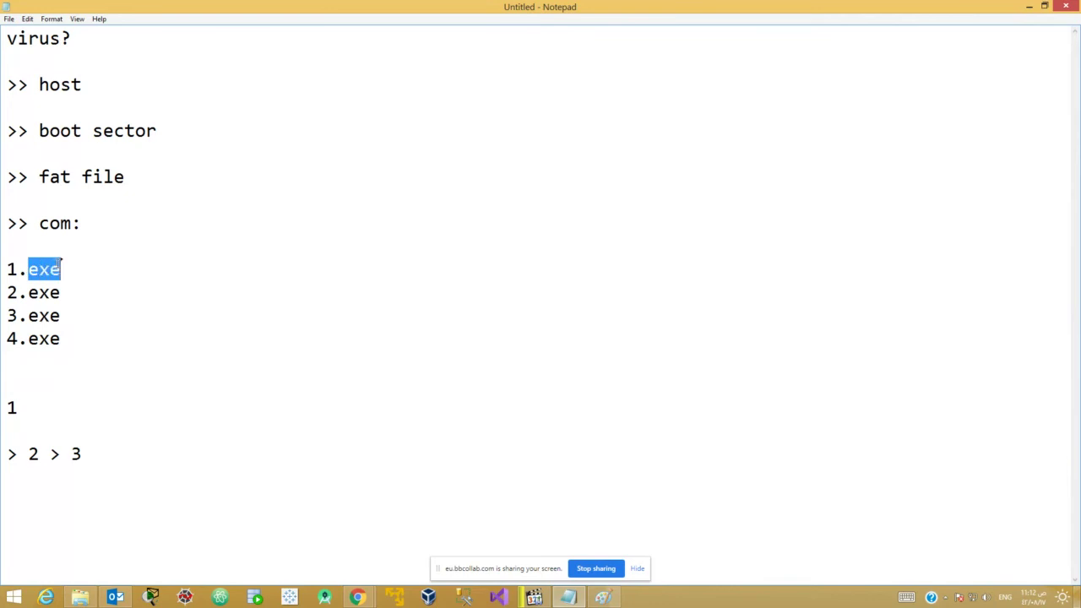
left_click(60, 247)
key("Return")
key("Return")
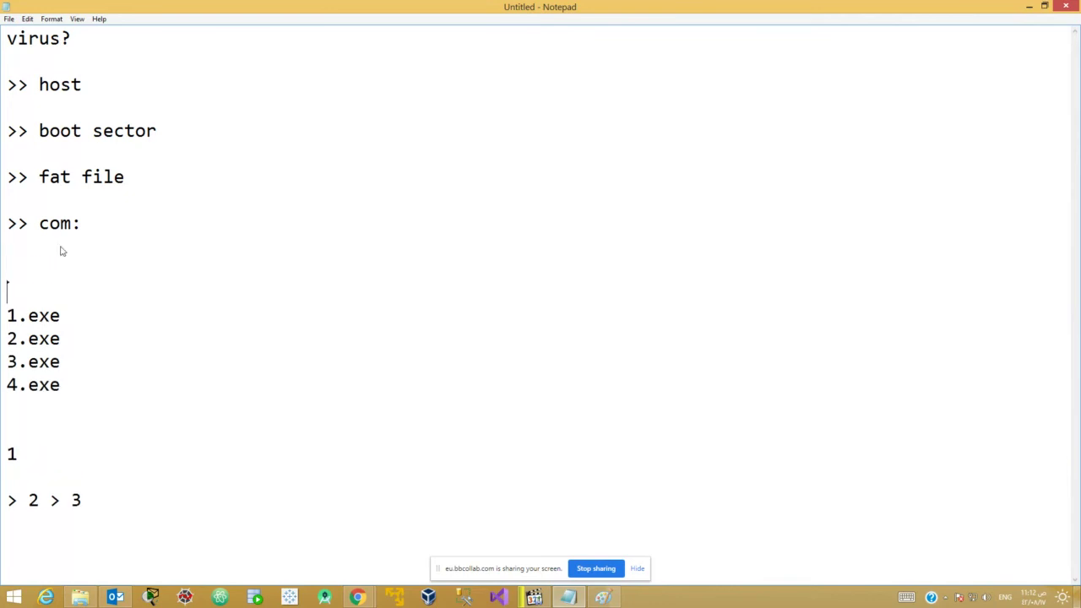
key("ctrl+v")
type(", com,")
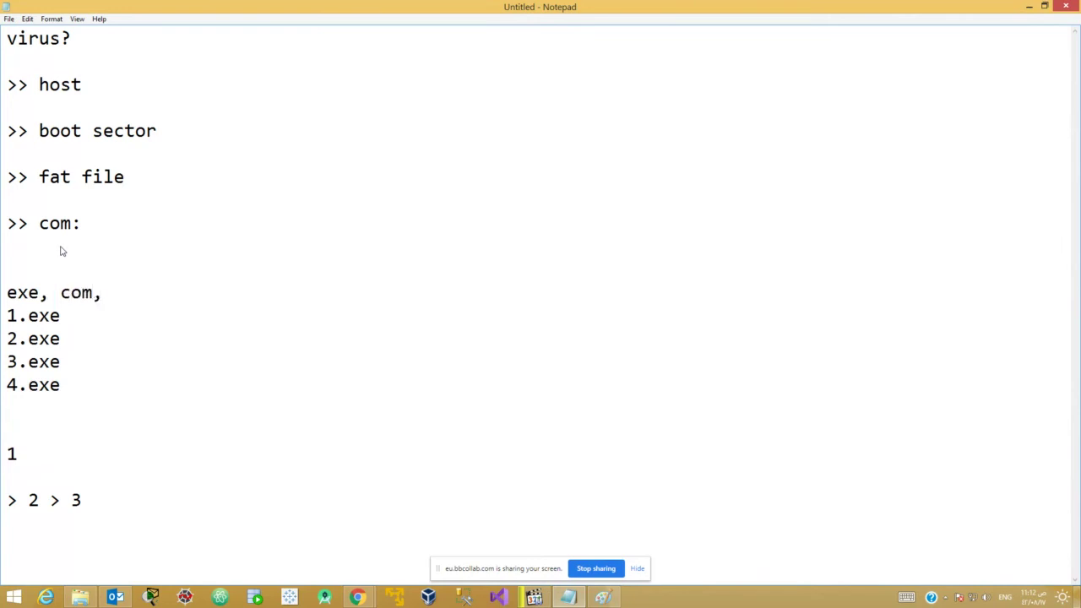
type(" msi")
type(",")
Complete the standalone "1" as "1.com" and add "1.exe" and "1.msi" on the lines below it
left_click_drag(19, 453, 1, 450)
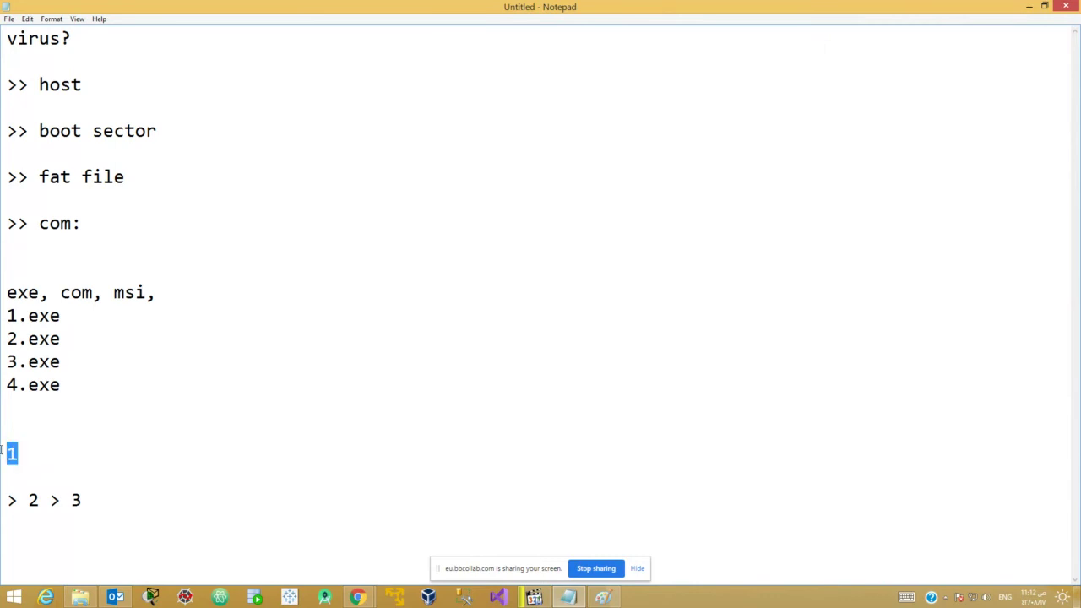
left_click(24, 450)
type(".com")
key("Return")
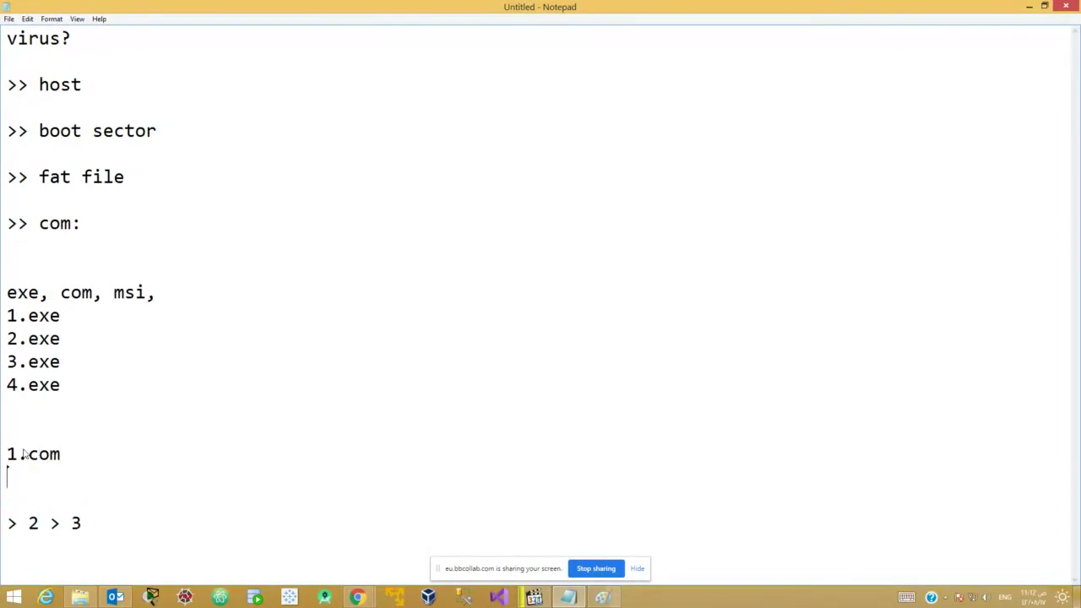
type("1.exe")
key("Return")
type("1.")
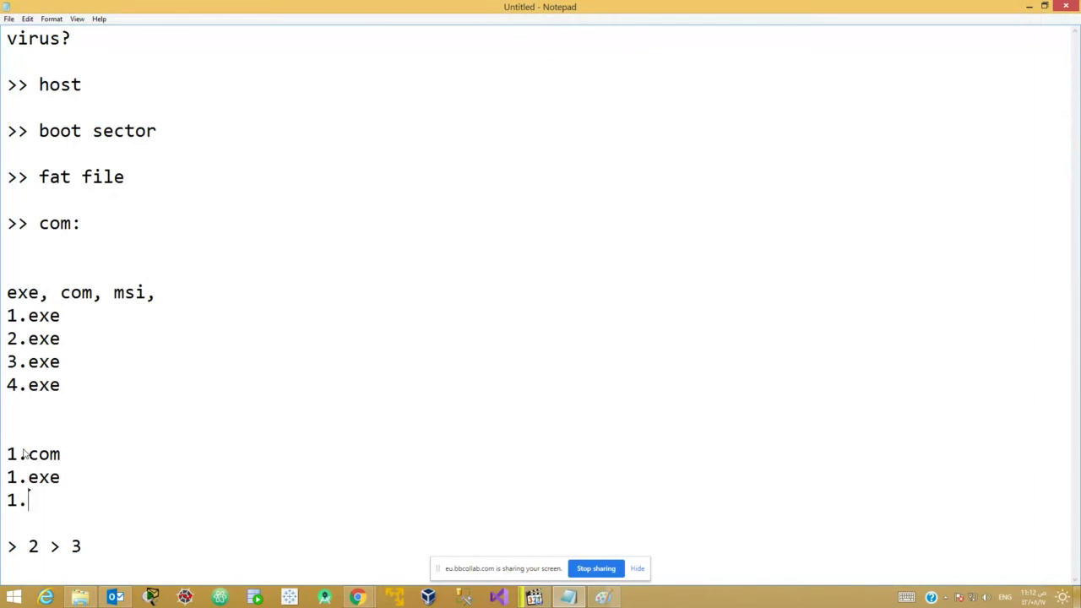
type("msi")
Insert a separate line reading "1" between "4.exe" and "1.com"
left_click_drag(62, 454, 2, 456)
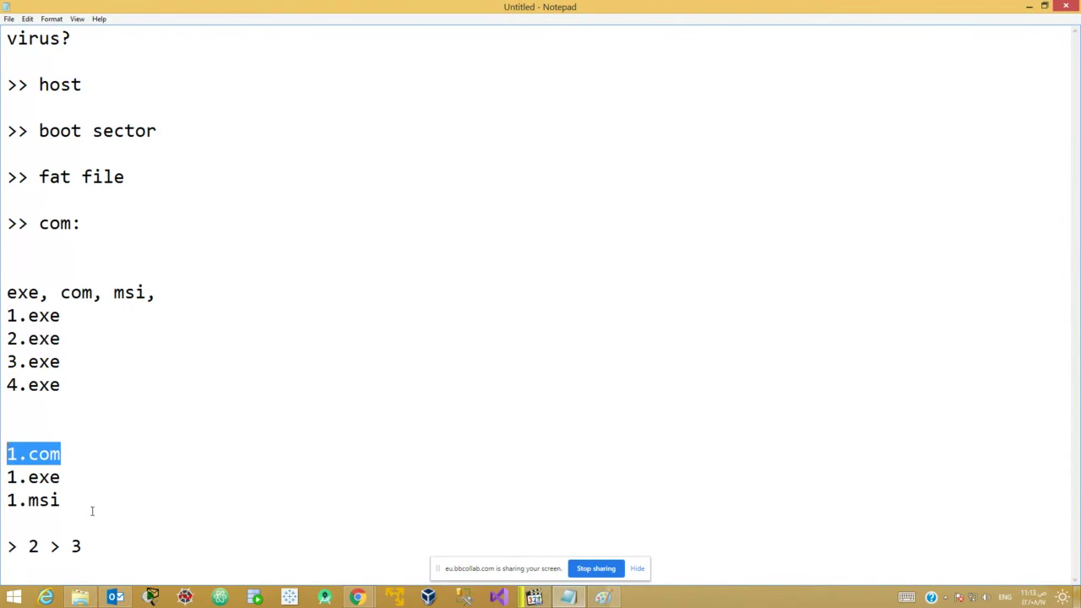
left_click(24, 414)
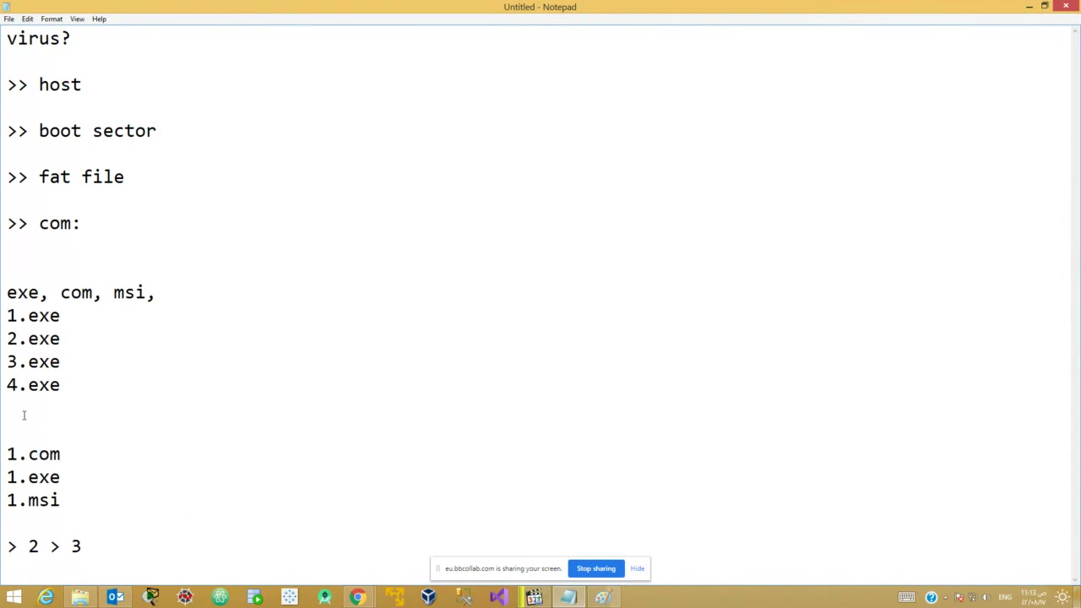
key("Return")
type("1")
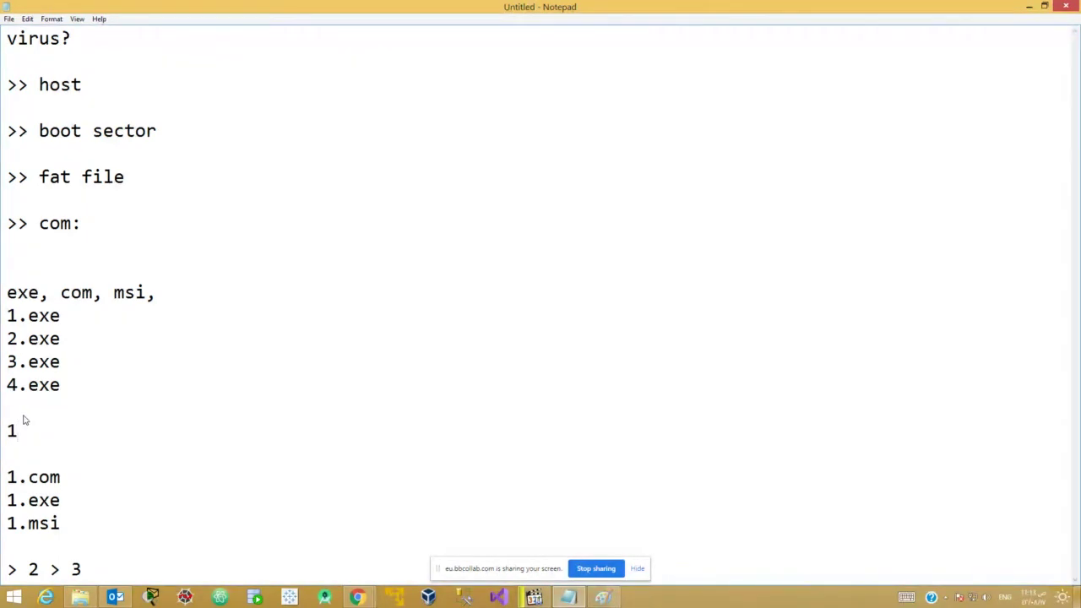
type(".exe")
key("BackSpace")
key("BackSpace")
key("BackSpace")
type("com")
key("BackSpace")
key("BackSpace")
key("BackSpace")
key("BackSpace")
Highlight in turn "1.com" and "1.exe" in the lower group, the standalone "1", and "1.exe" in the upper list
left_click_drag(61, 477, 4, 478)
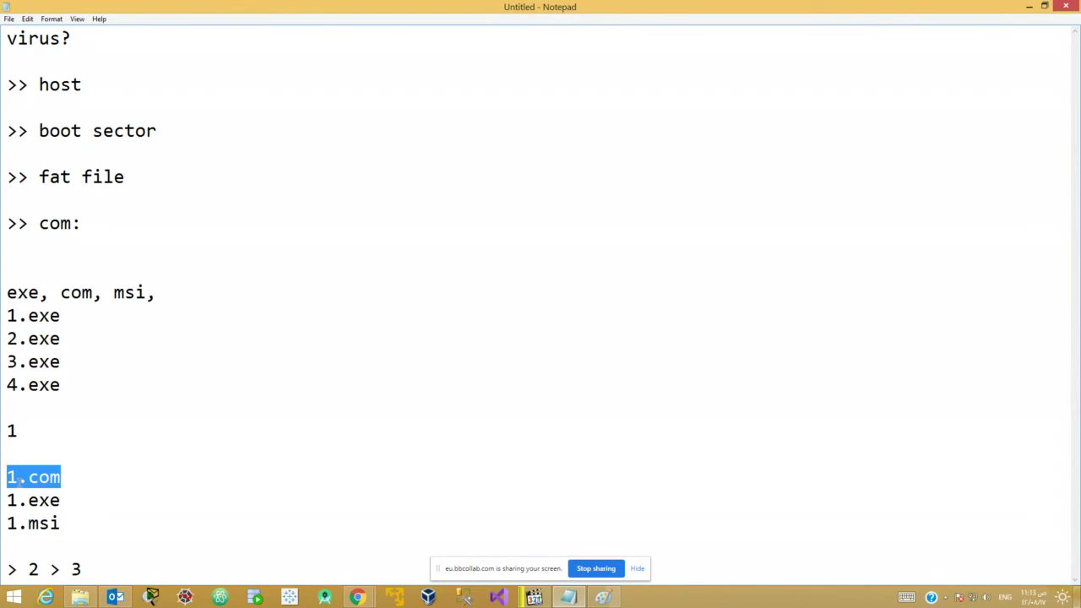
left_click_drag(76, 502, 2, 498)
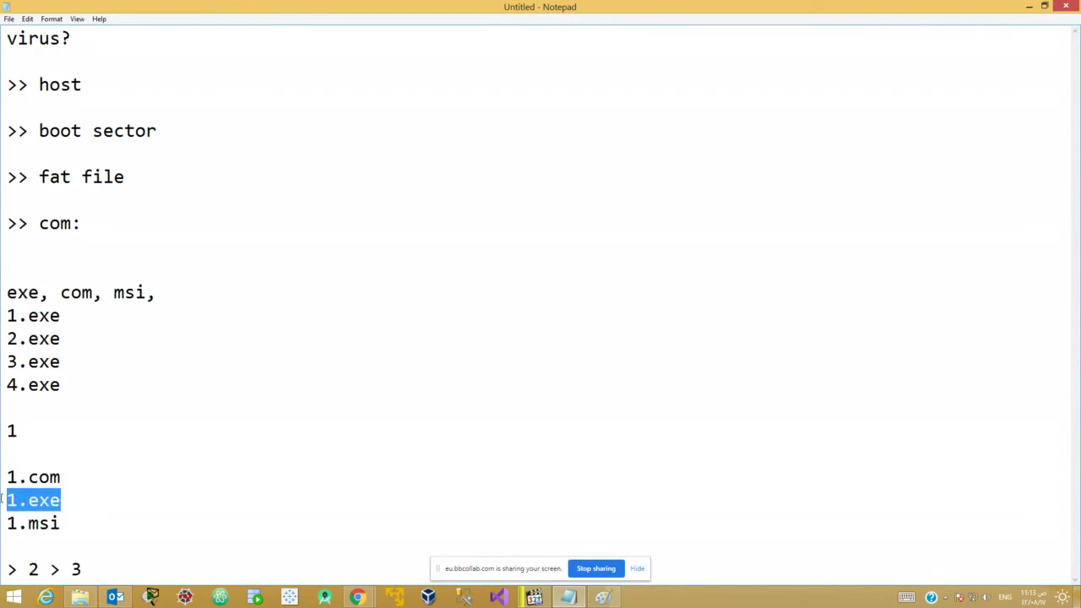
left_click(20, 431)
left_click_drag(21, 430, 7, 431)
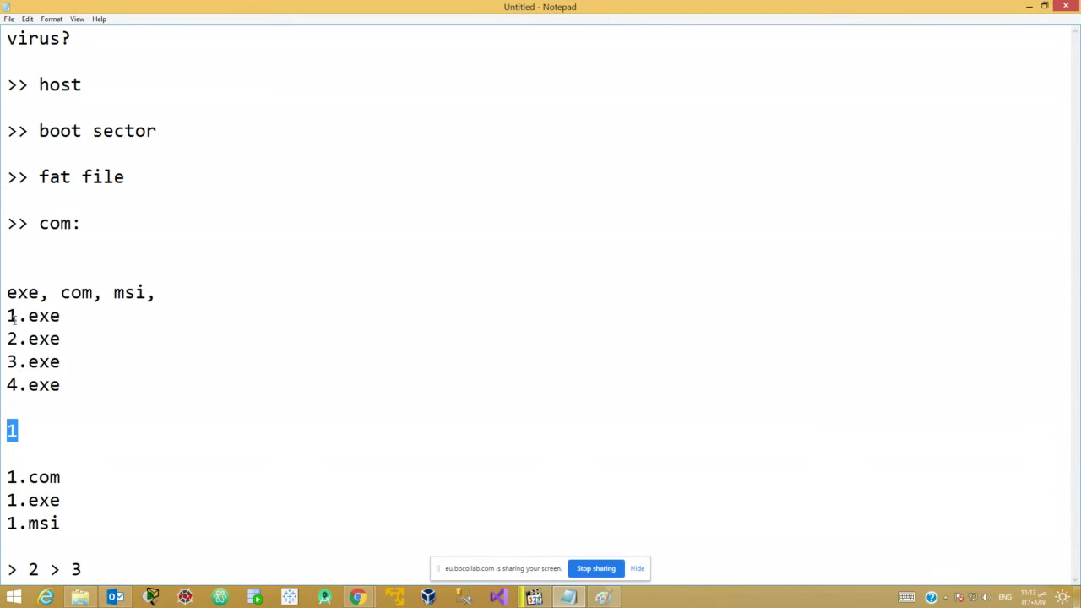
left_click_drag(62, 316, 2, 315)
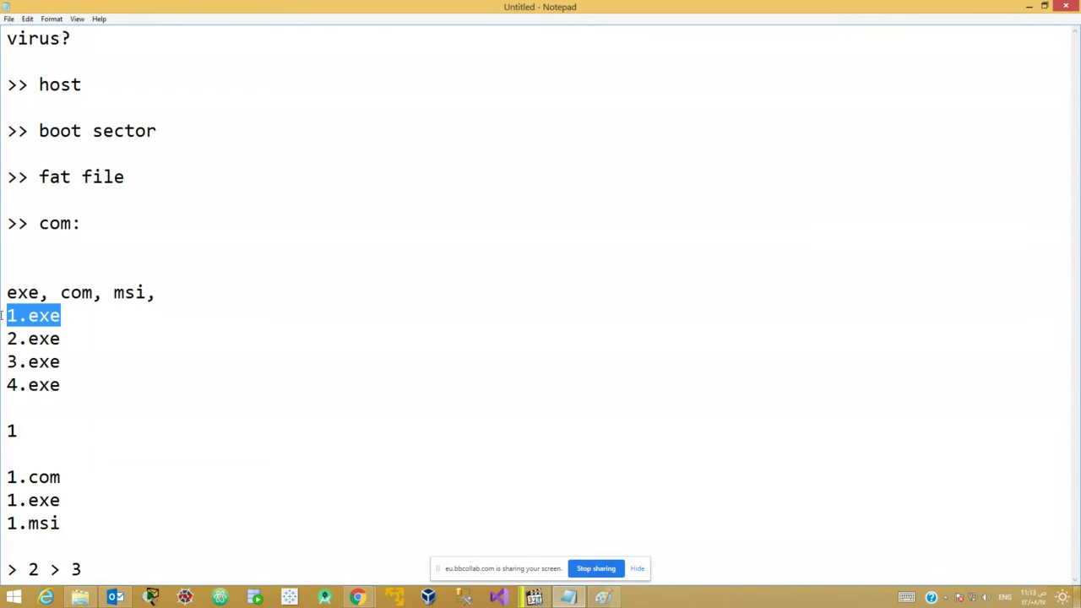
Insert the line 1.com "hacker" below "1.exe" in the upper list
left_click(75, 319)
key("Return")
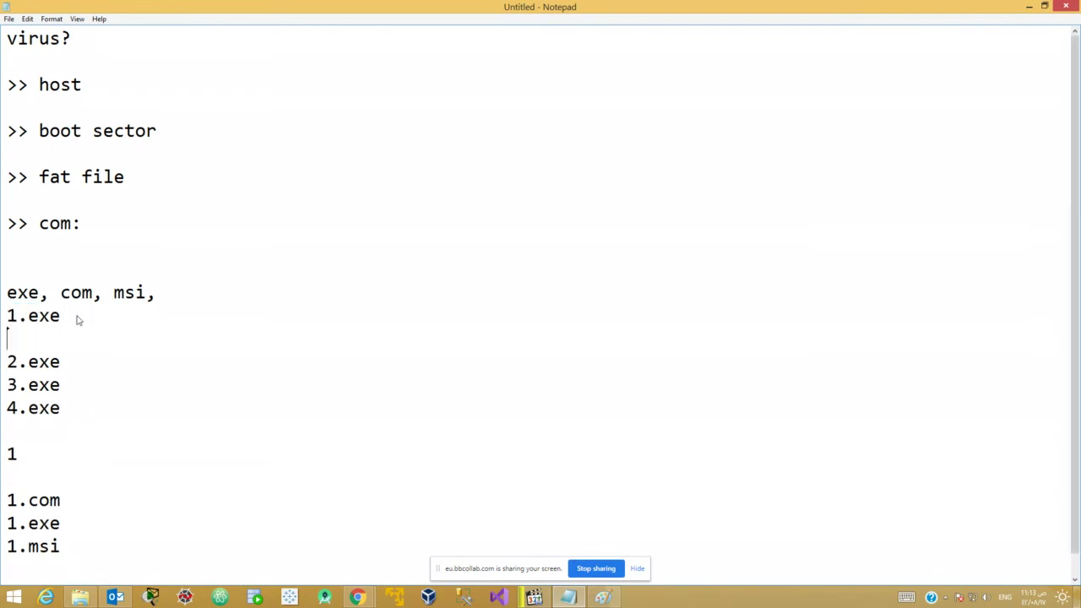
type("1.com    \"\"")
key("Left")
type("hacker")
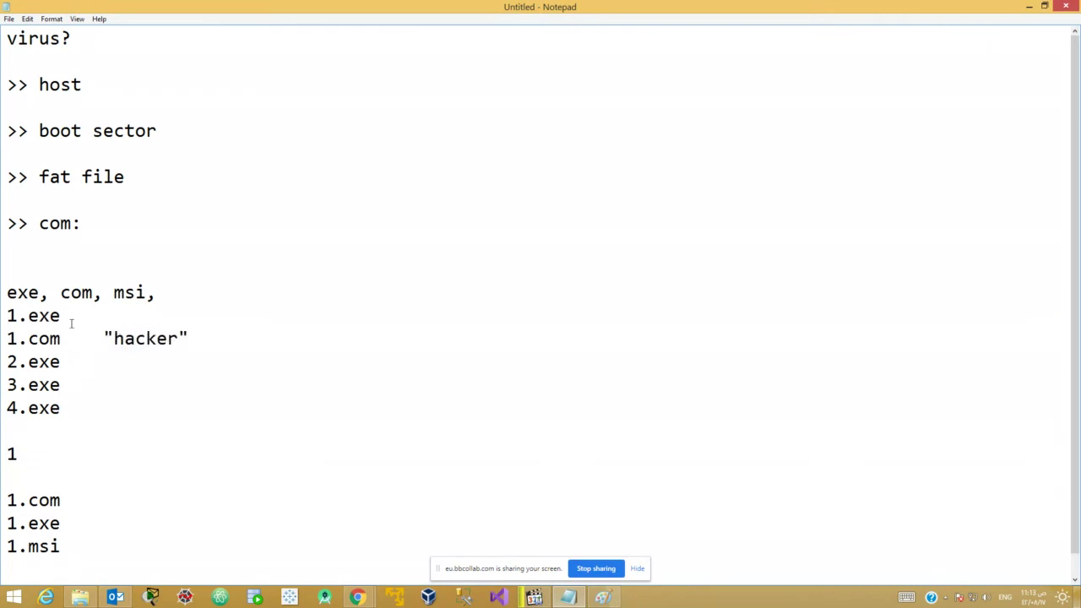
Highlight in turn the standalone "1", the upper "1.exe", "1.com" and "hacker", and the lower "1.com" and "1.exe"
left_click_drag(19, 458, 2, 454)
left_click_drag(67, 315, 2, 308)
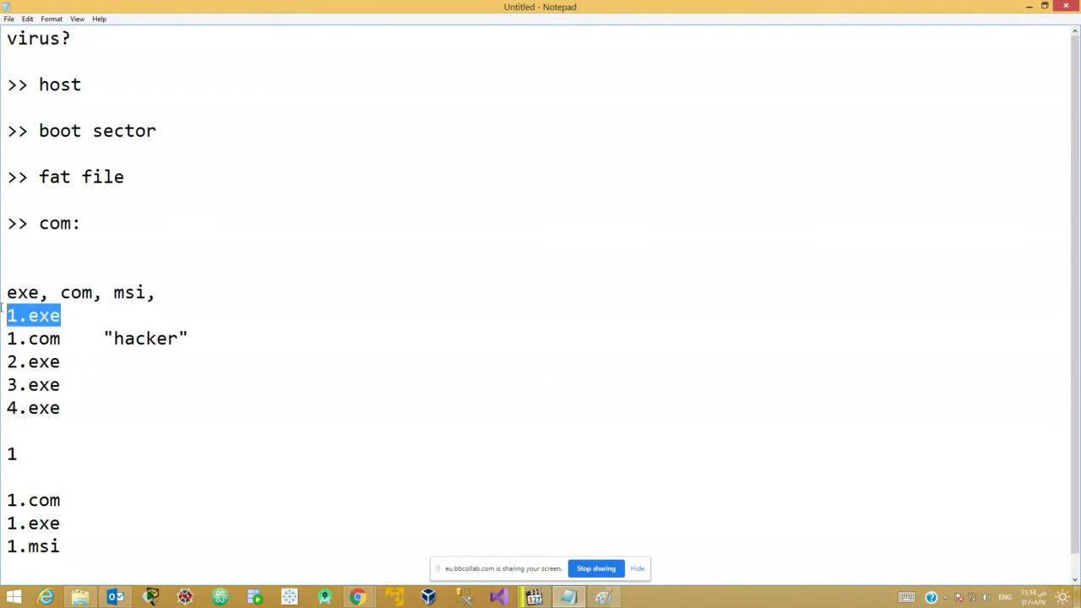
left_click_drag(71, 338, 3, 338)
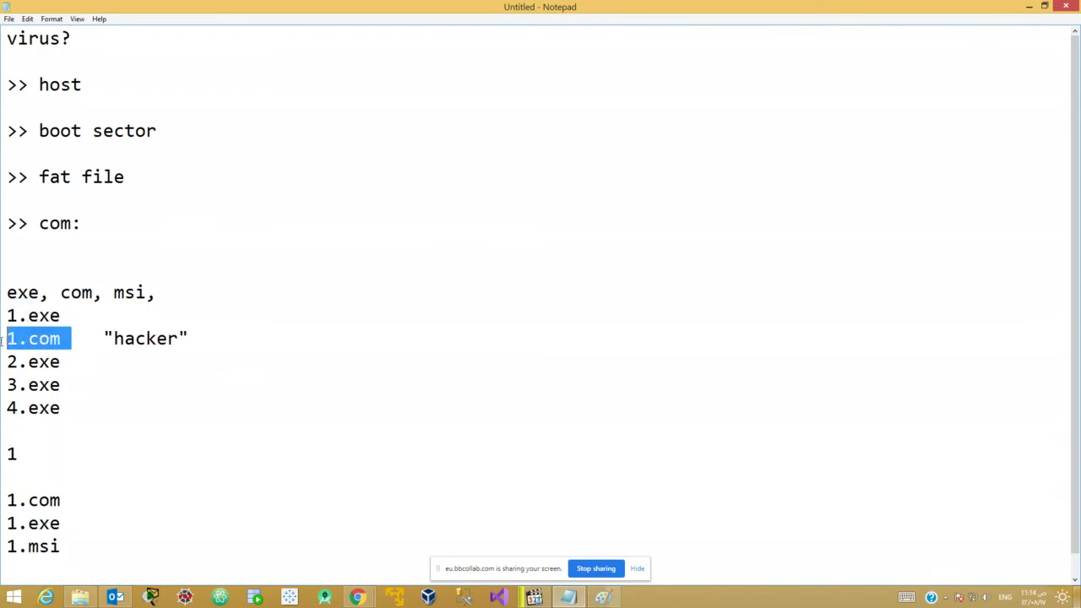
double_click(150, 338)
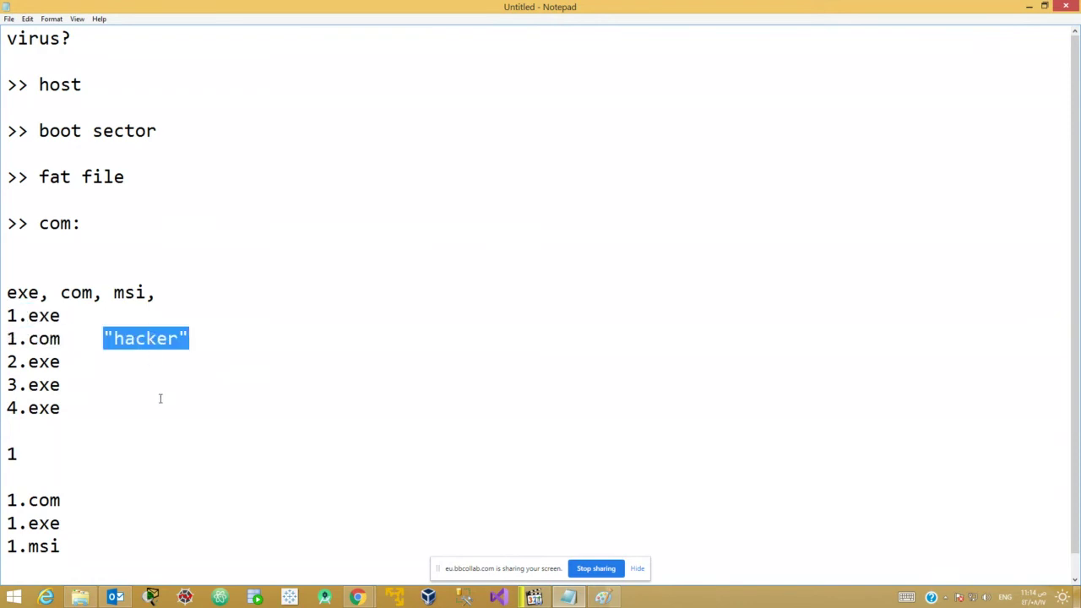
double_click(45, 501)
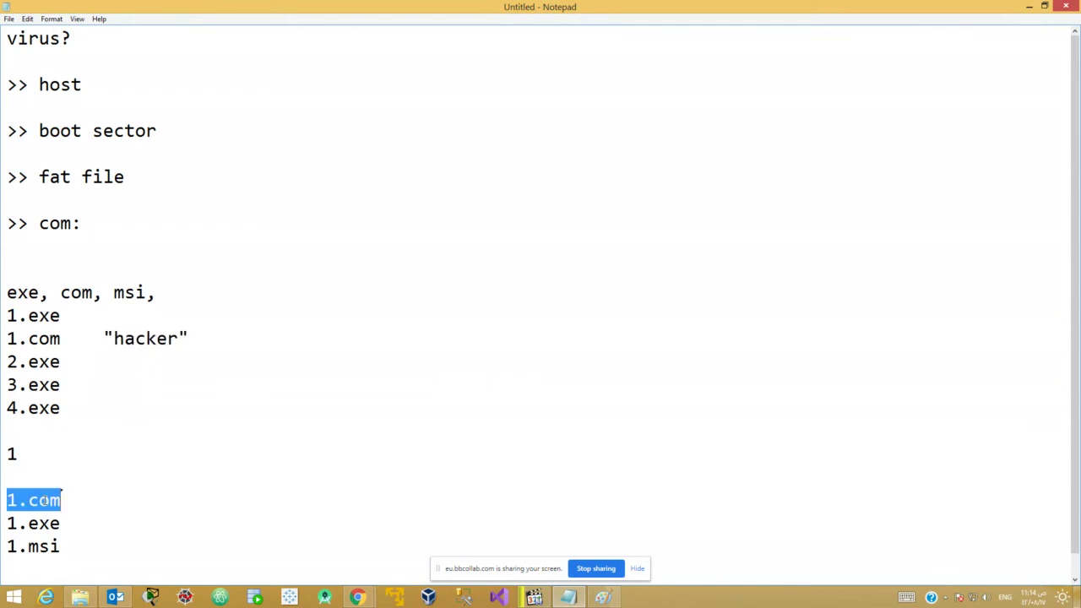
double_click(42, 524)
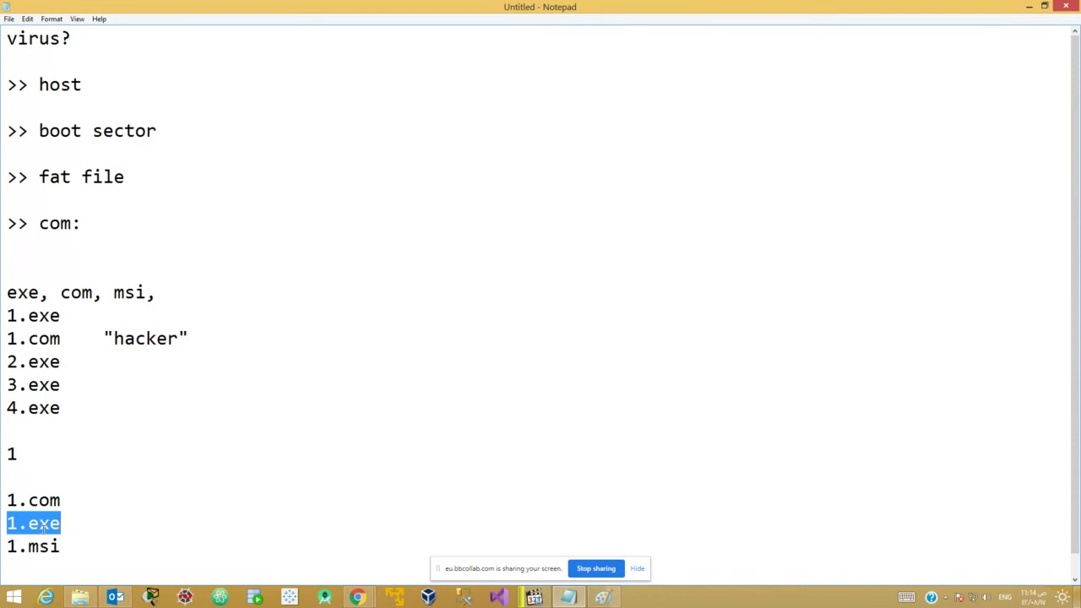
Clear all the virus notes from the document
left_click(167, 540)
key("ctrl+a")
key("BackSpace")
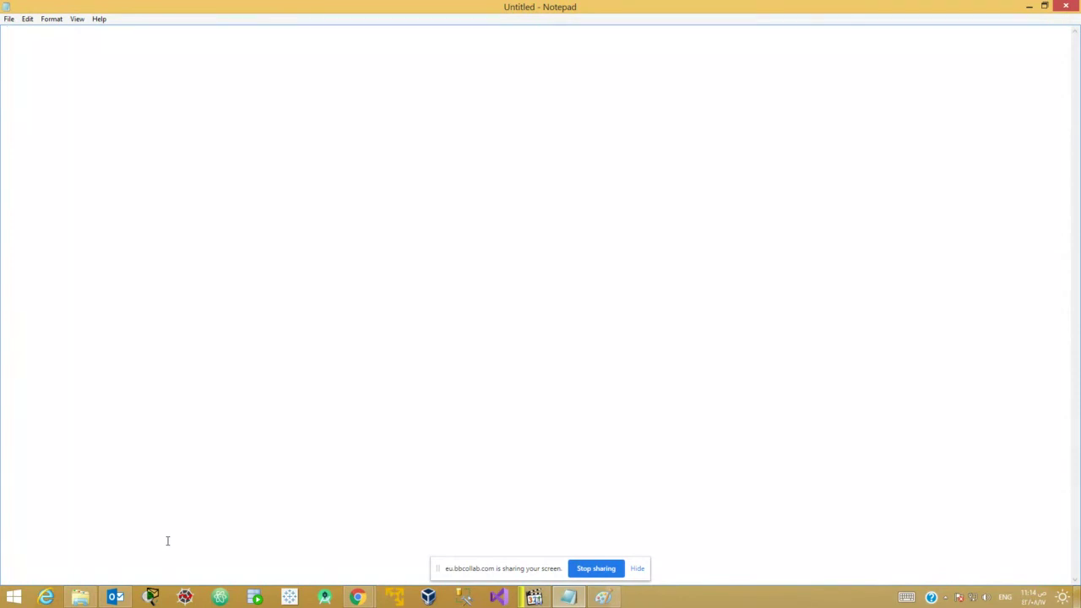
Write the heading "warm:", leave a blank line, and add "carrier" and "truck" on separate lines
type("warm:")
key("Return")
key("Return")
type("carrier")
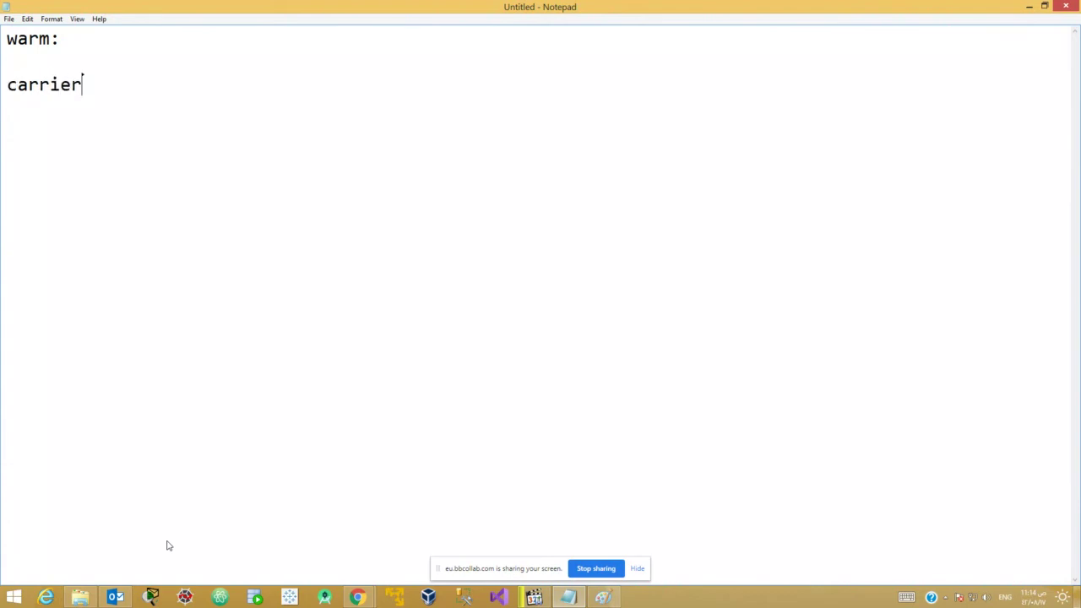
key("Return")
type("truck")
Highlight "truck" and "warm" alternately, highlight "carrier", and clear the selection
left_click_drag(75, 107, 1, 105)
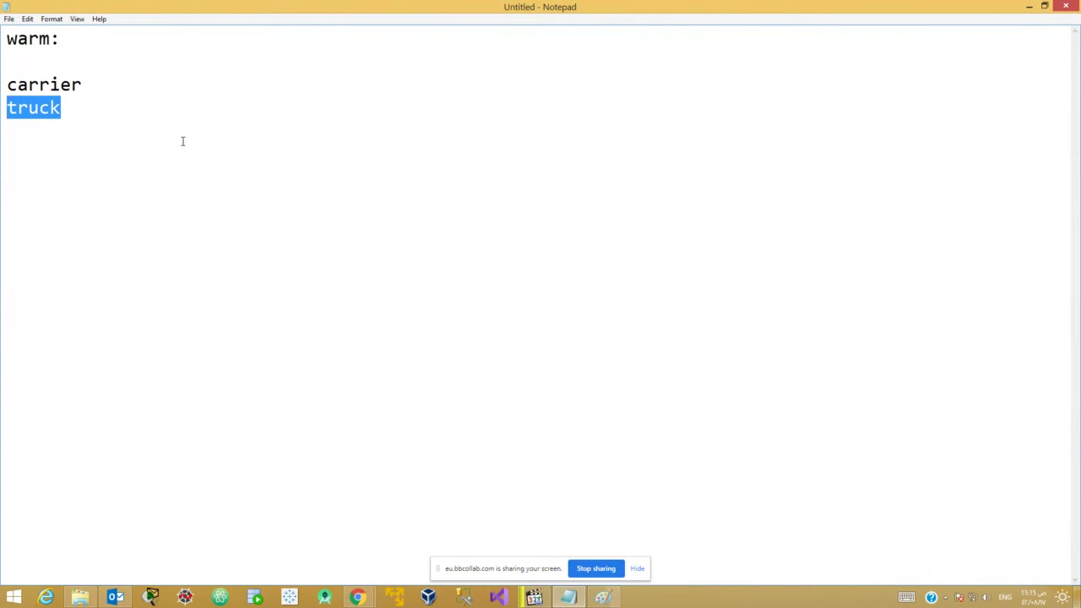
left_click_drag(50, 38, 2, 35)
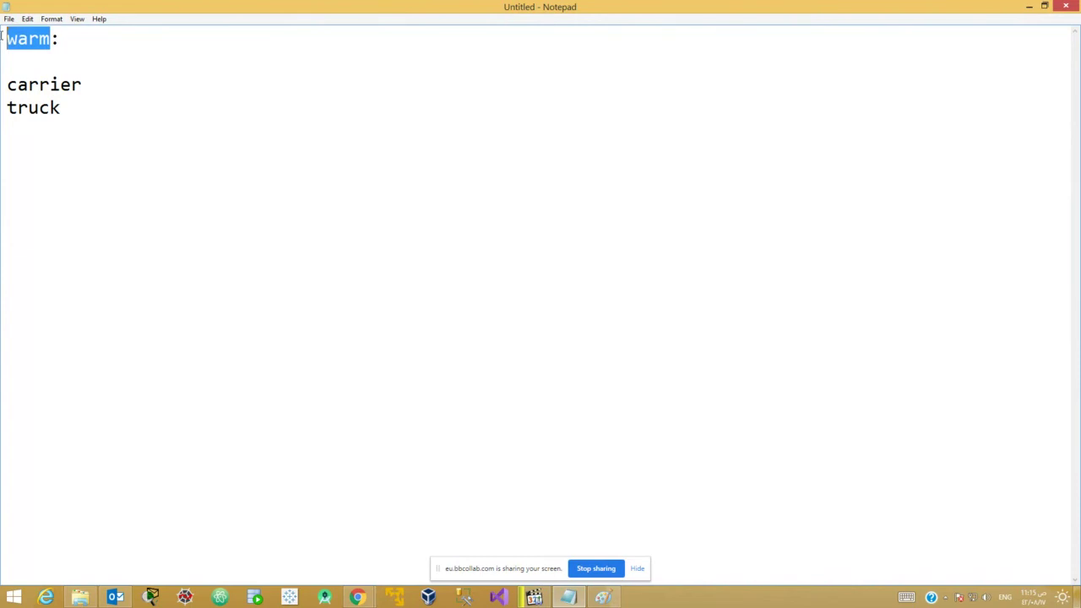
left_click_drag(65, 107, 1, 108)
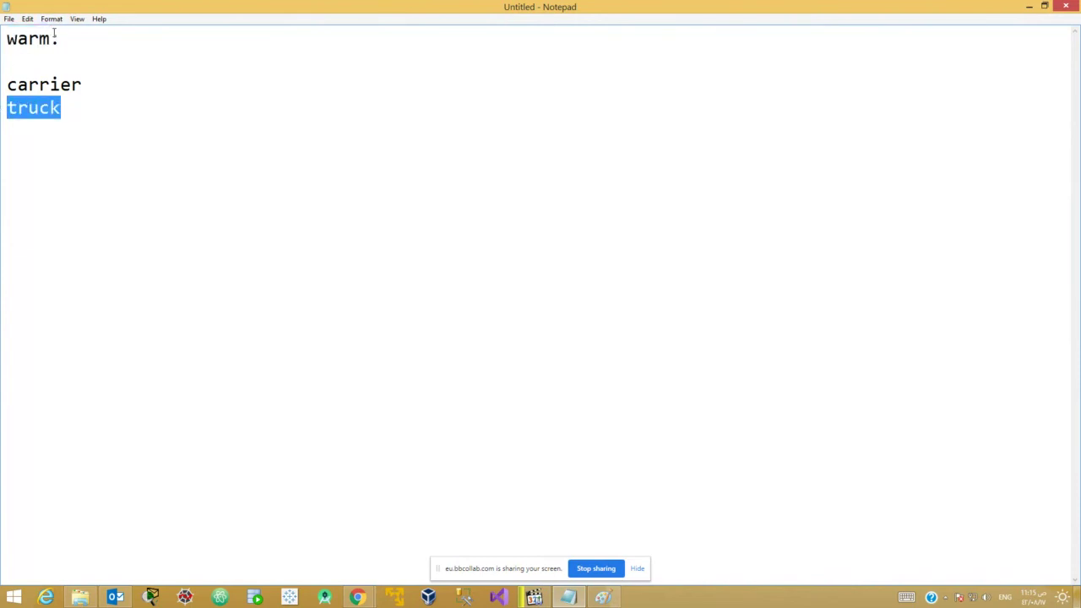
left_click_drag(50, 38, 2, 41)
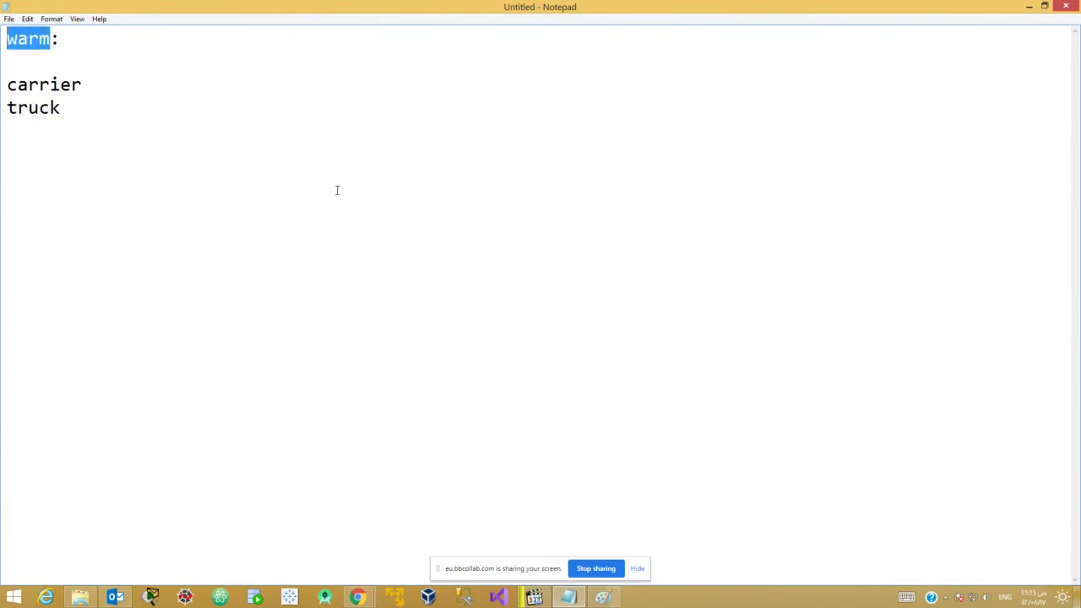
left_click_drag(99, 85, 2, 85)
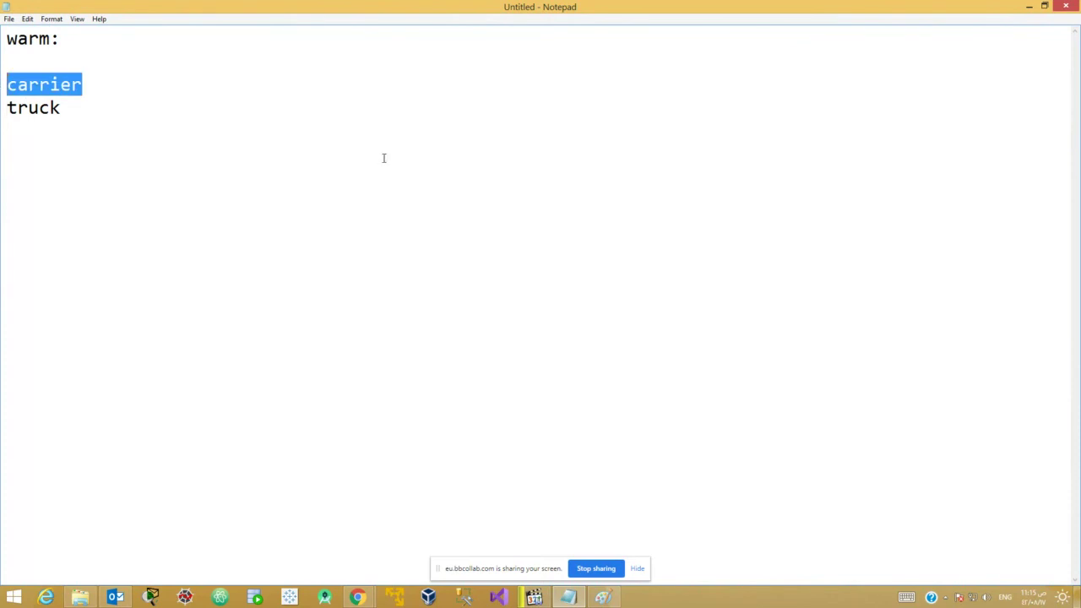
left_click(77, 98)
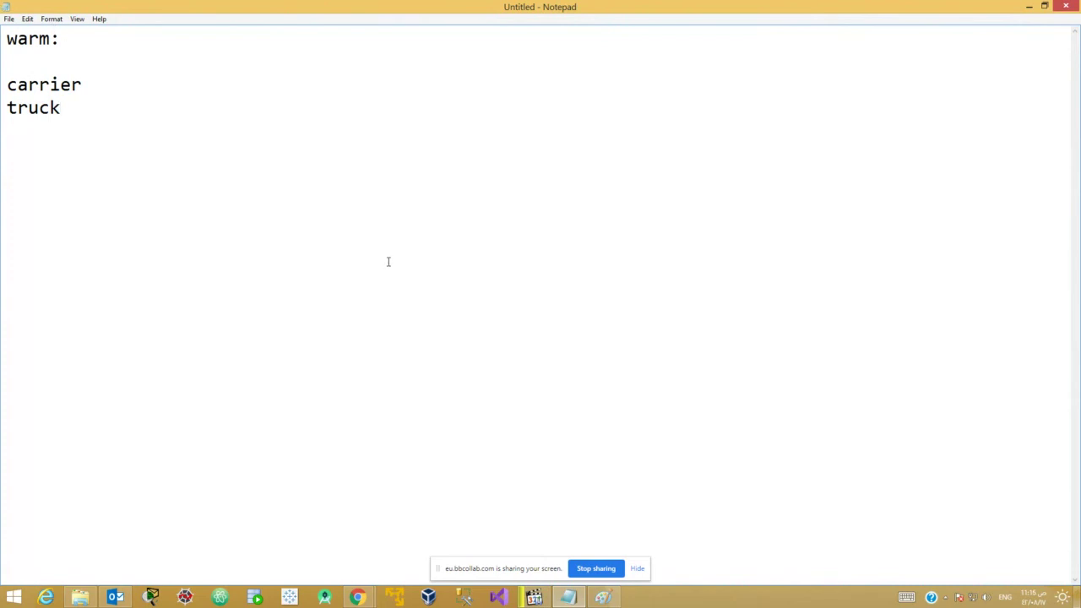
Add "payload" after "warm:", highlight "truck" and "carrier" in turn, and place the cursor after "truck"
left_click(118, 38)
type("paylo")
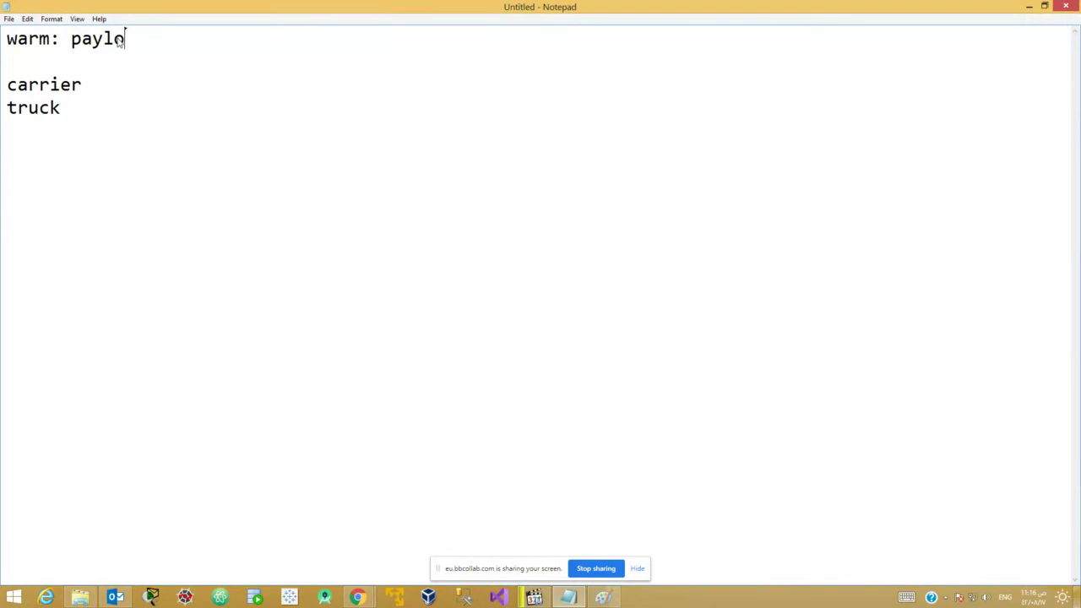
type("ad")
double_click(25, 106)
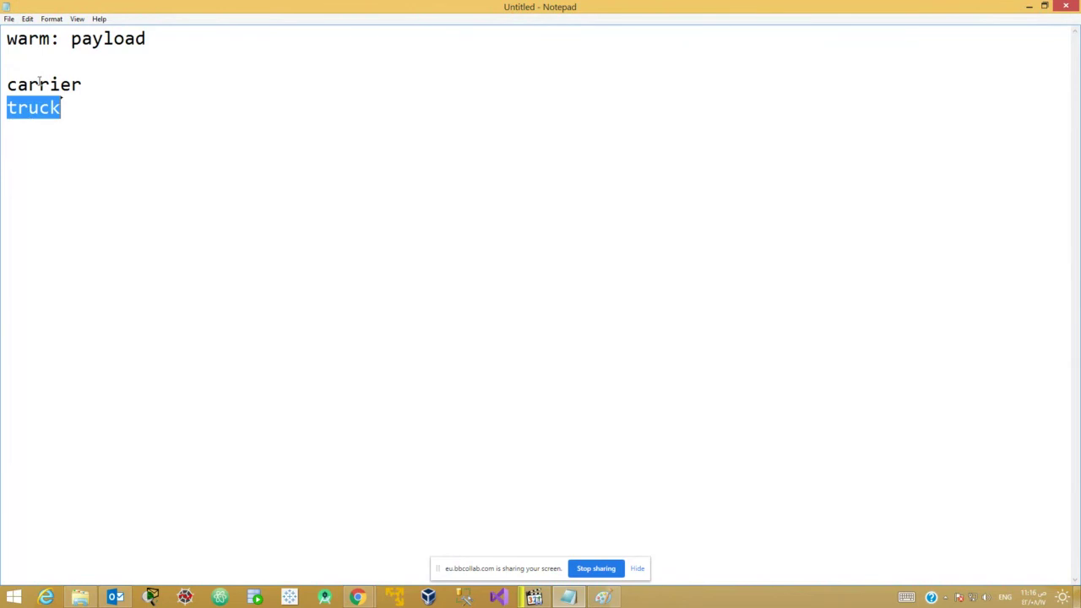
double_click(39, 85)
left_click(82, 110)
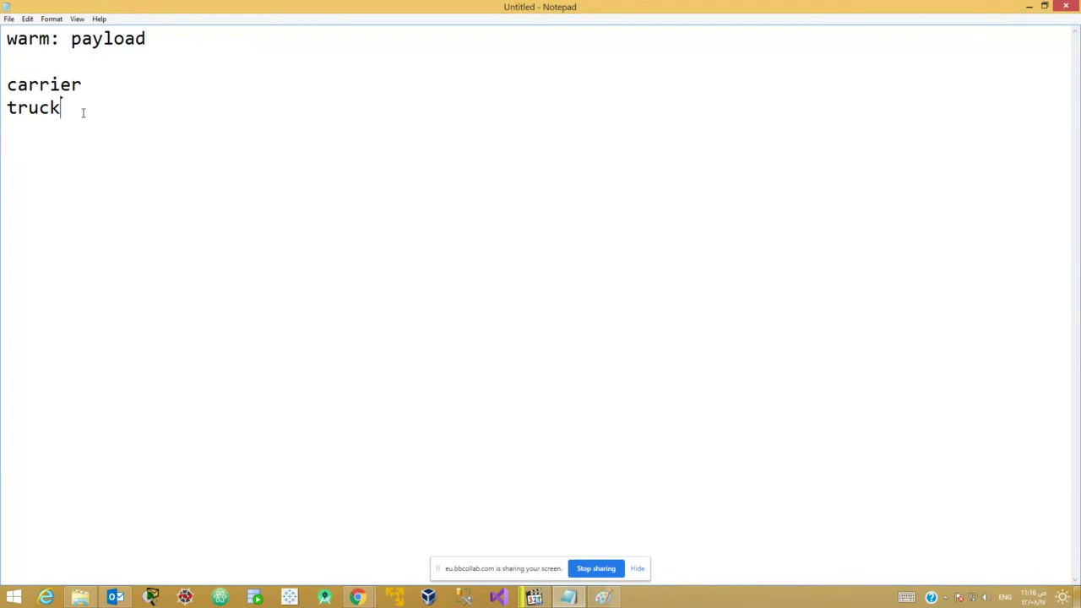
Add "bomb" after a blank line below "truck", then "virus" after two blank lines below it
key("Return")
key("Return")
type("bomb")
key("Return")
key("Return")
key("Return")
type("virus")
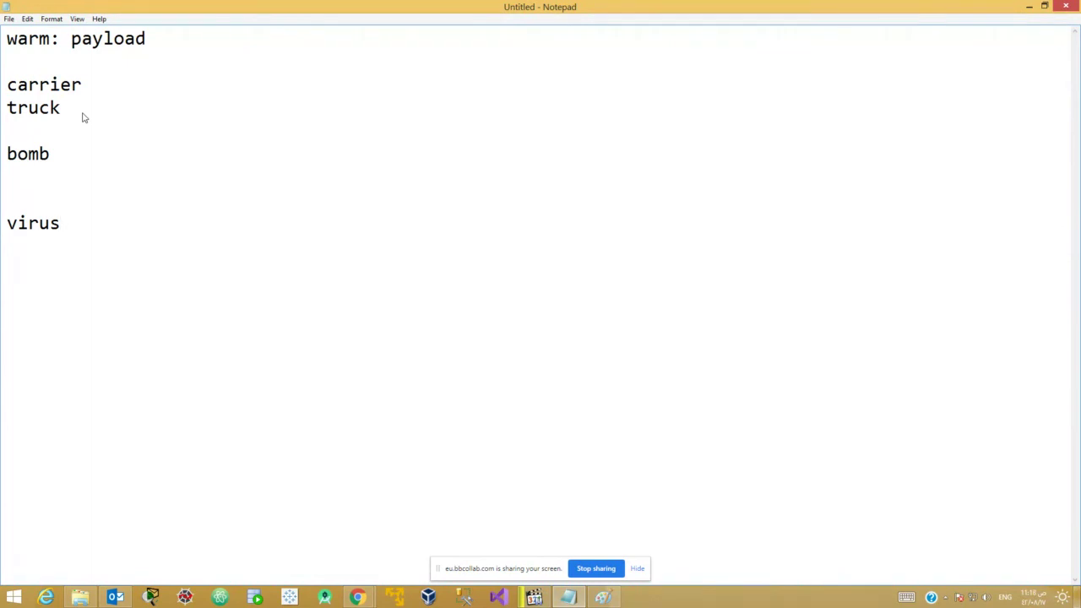
Minimize the notes, switch to the Avast demonstration, and stop the running quick scan
left_click(1029, 6)
left_click(534, 598)
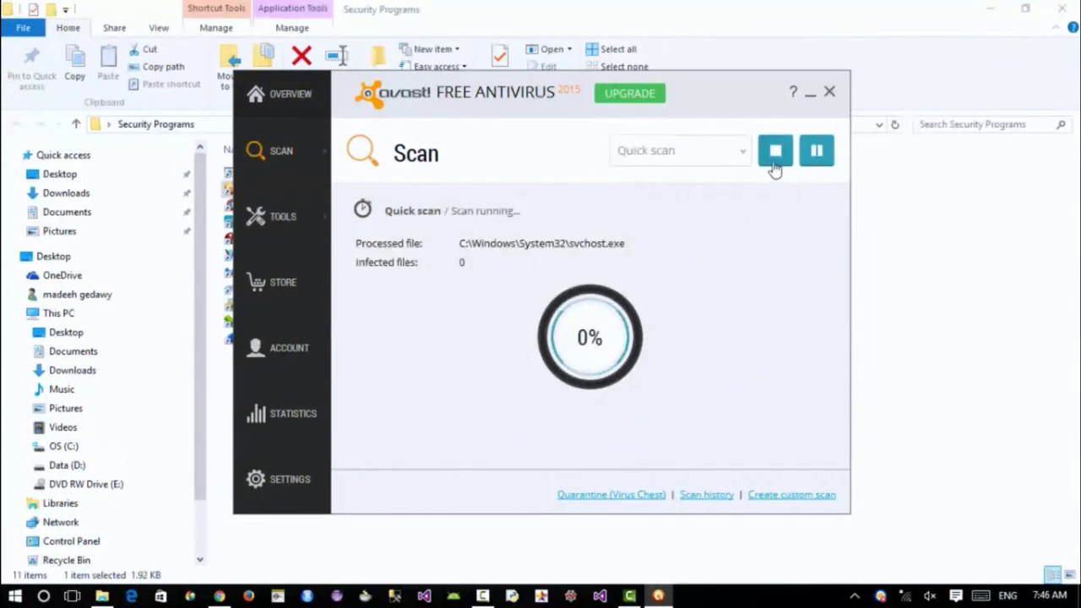
left_click(773, 161)
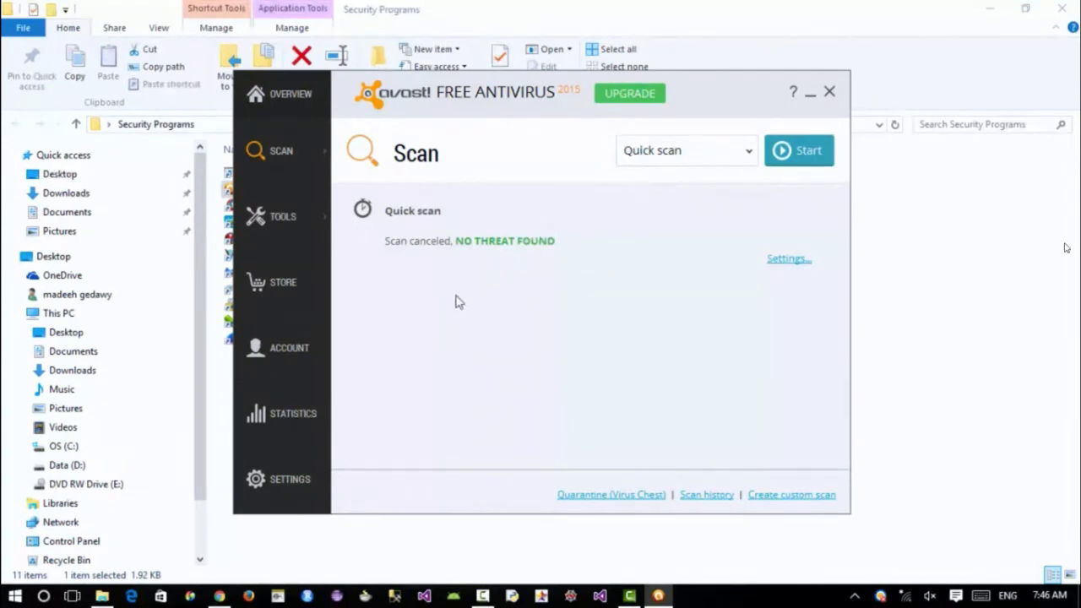
Open Avast's general settings and review the interface language choices and the installable language packs without changing them
left_click(290, 495)
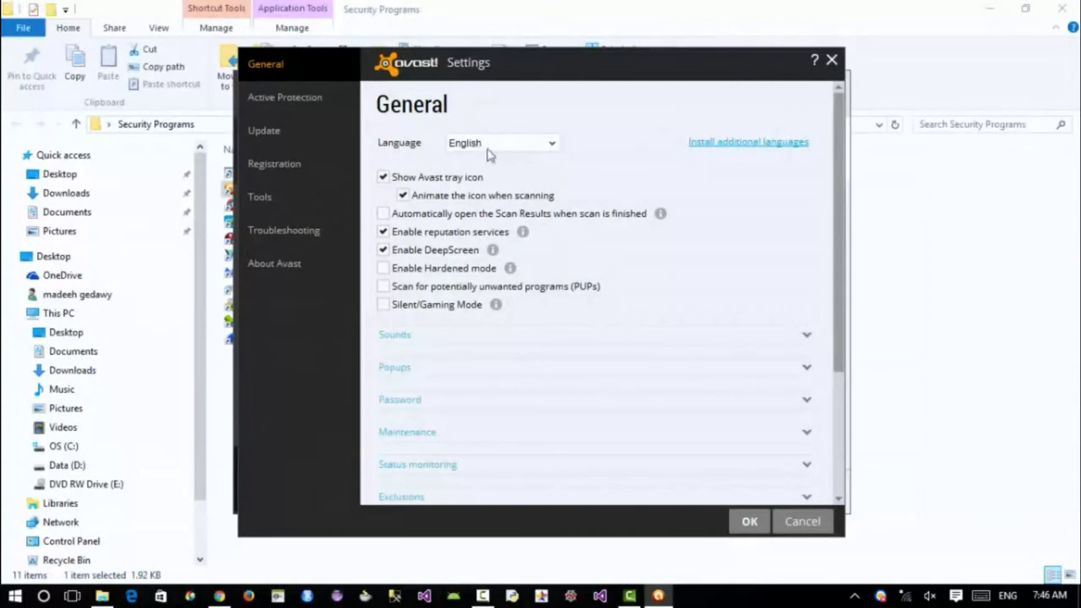
left_click(551, 147)
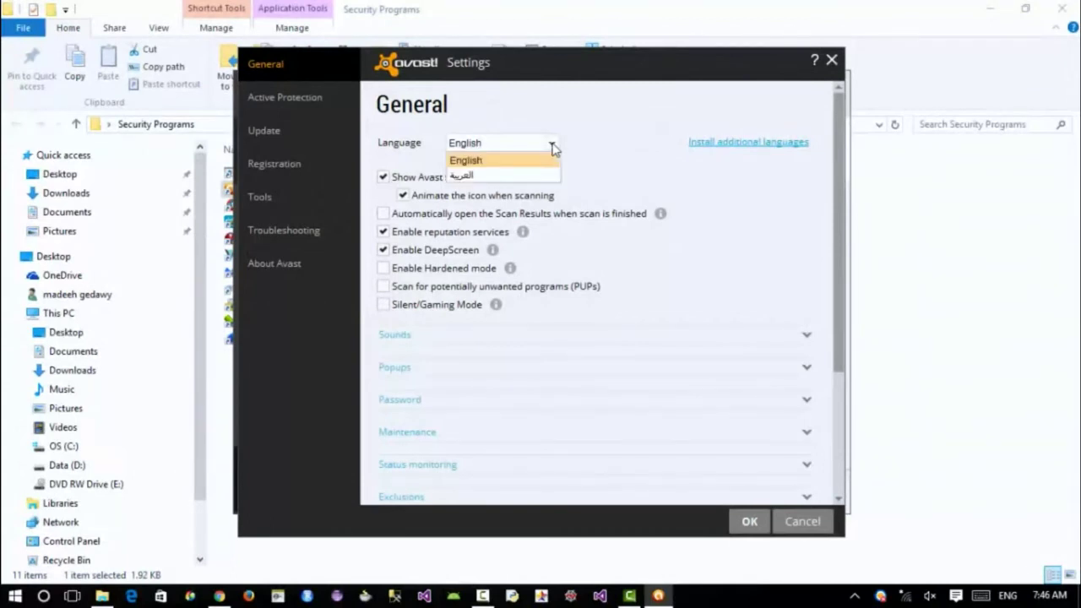
left_click(540, 159)
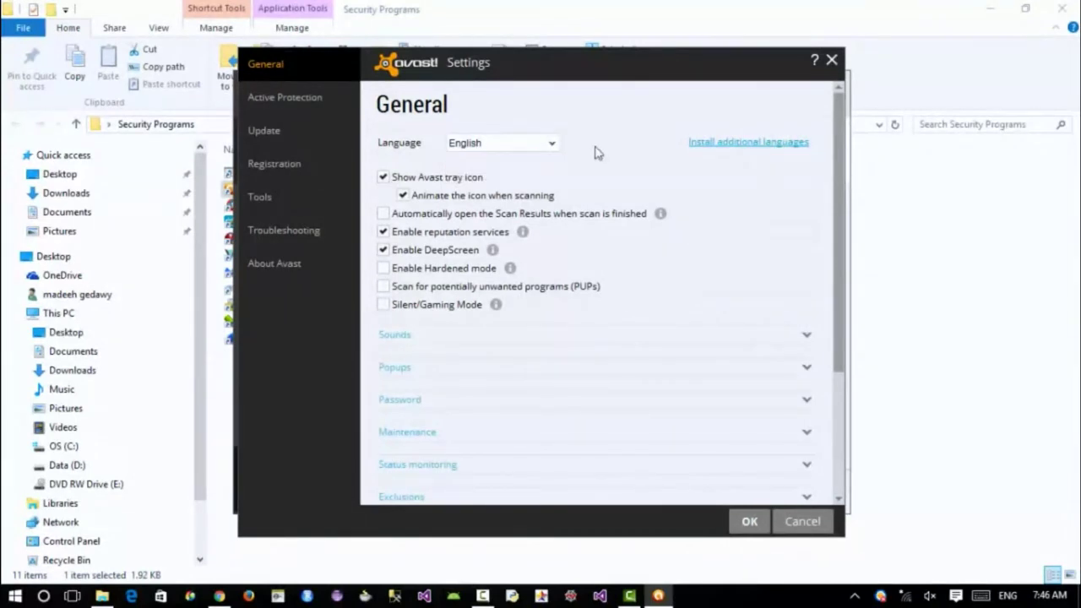
left_click(748, 149)
left_click_drag(673, 203, 665, 338)
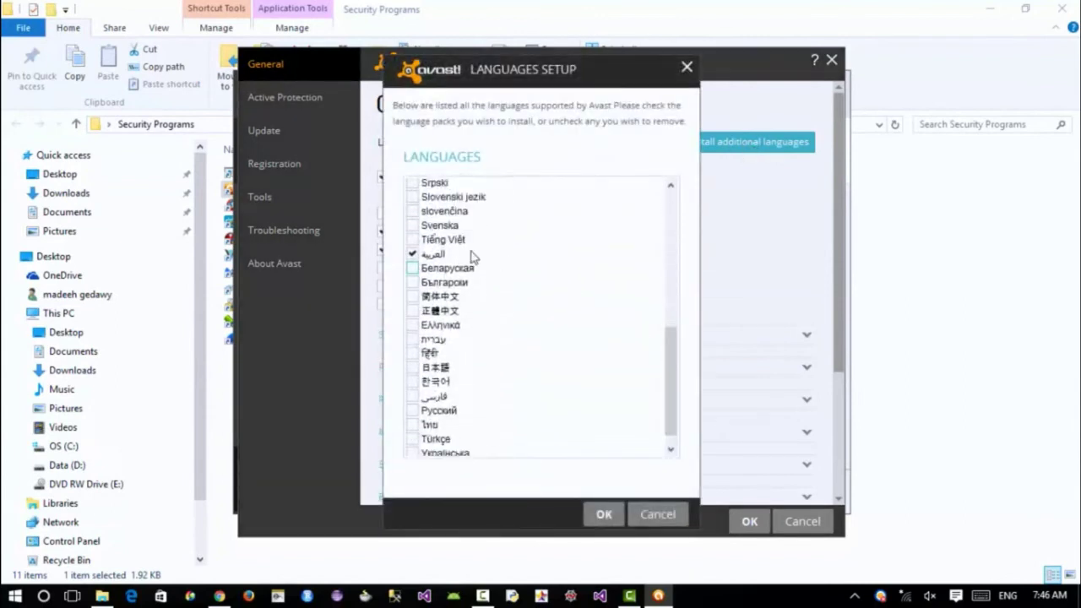
left_click(687, 66)
Set the Avast interface language to Arabic and apply the change
left_click(553, 143)
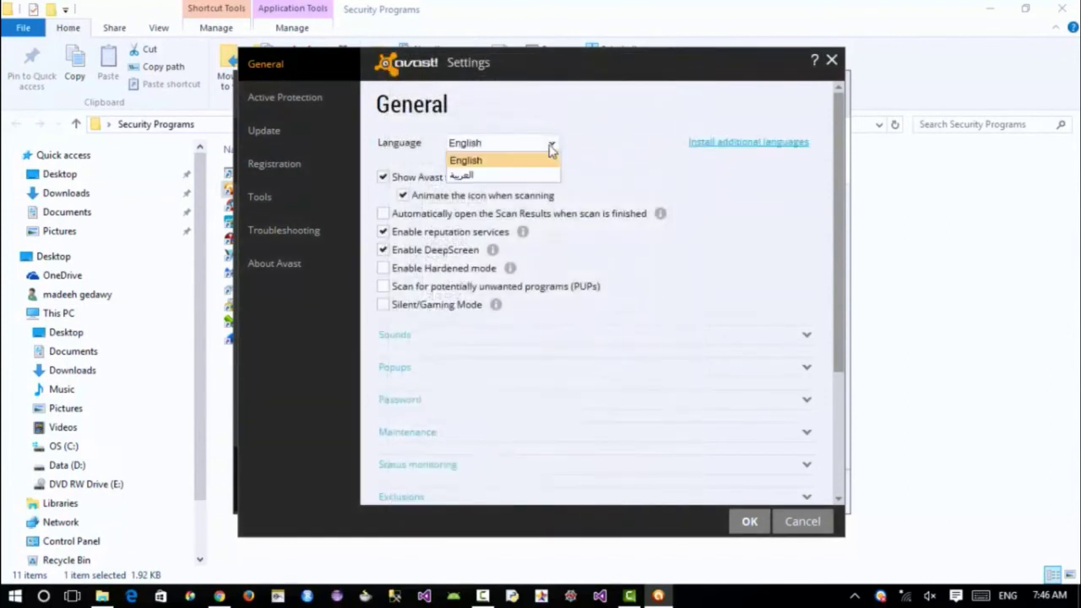
left_click(507, 178)
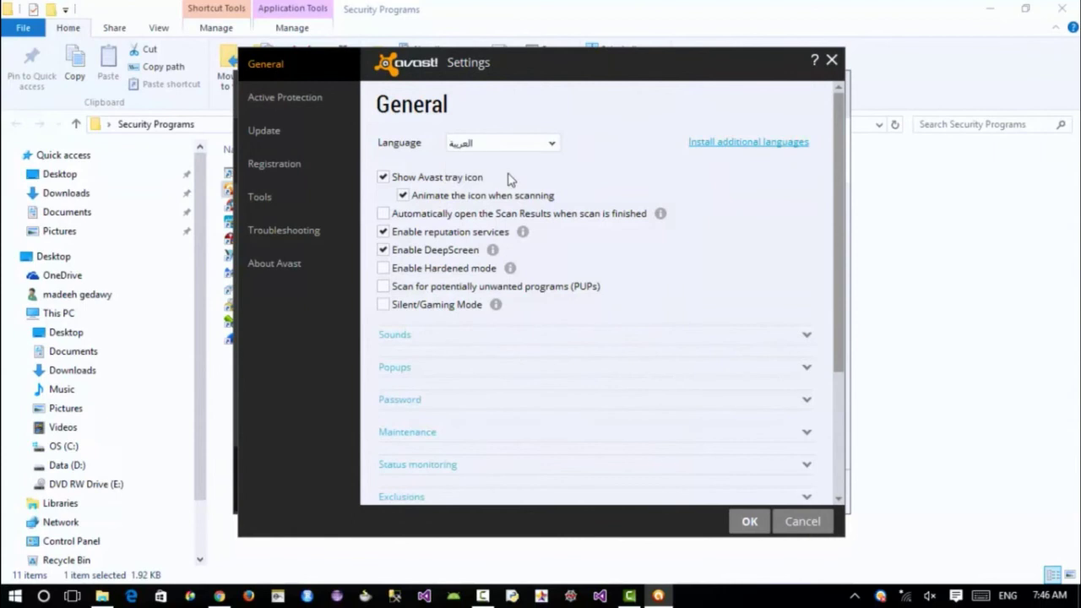
left_click(749, 523)
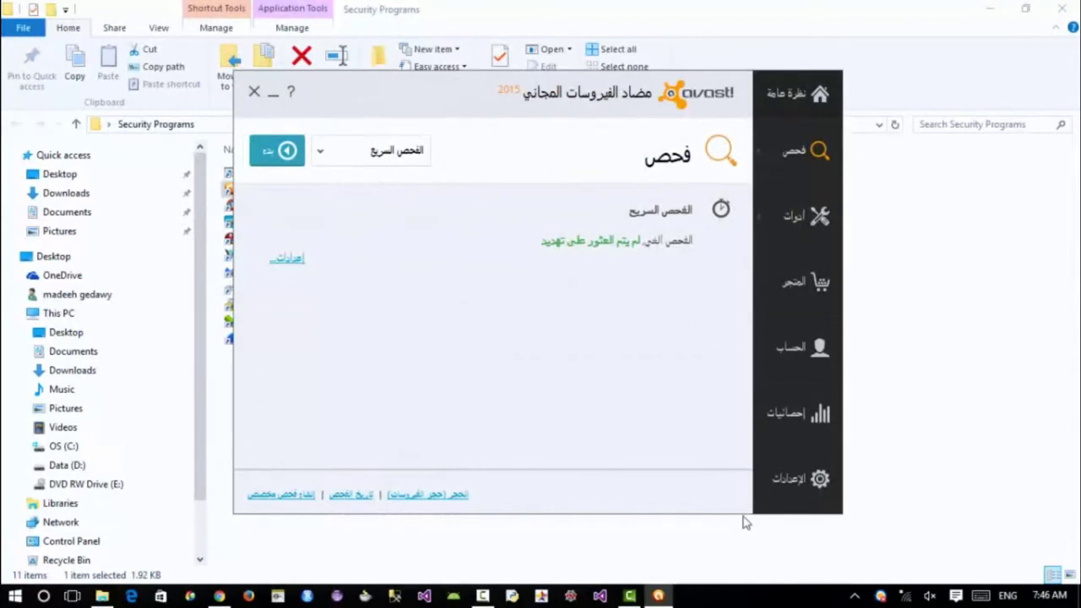
Set the Avast interface language back to English and apply the change
left_click(799, 488)
left_click(592, 145)
left_click(583, 163)
left_click(341, 520)
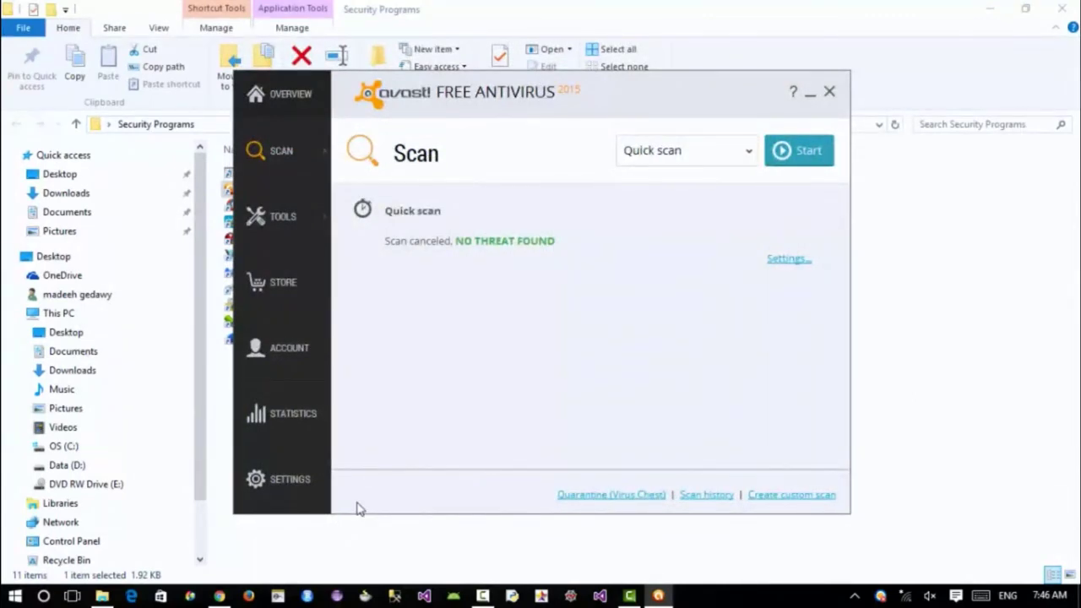
Review the File System Shield's options for scanning when executing and when opening files, and leave without saving
left_click(285, 482)
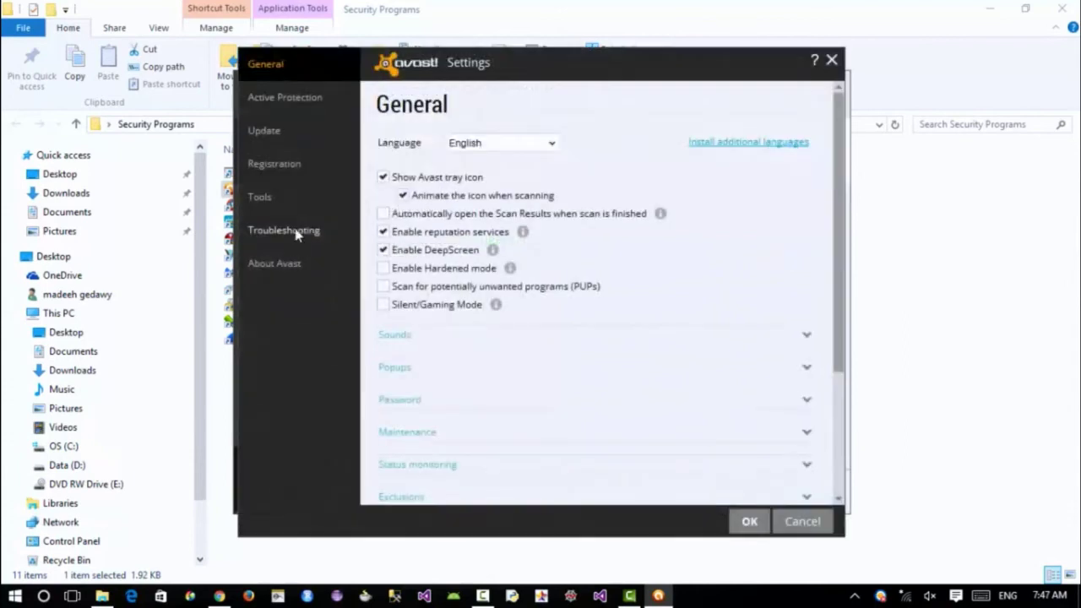
left_click(292, 101)
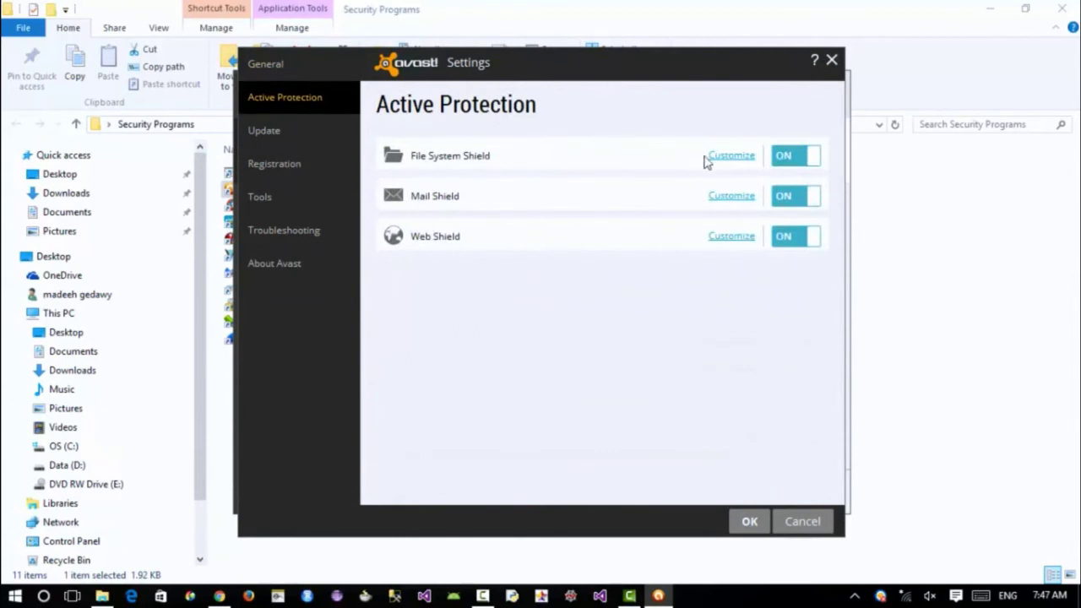
left_click(734, 158)
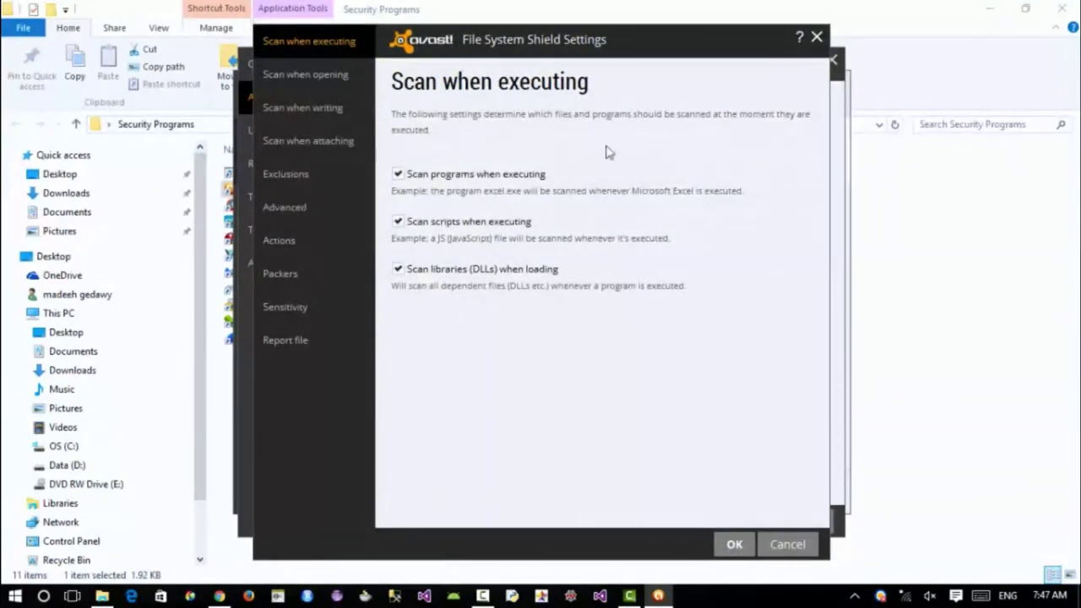
left_click(326, 80)
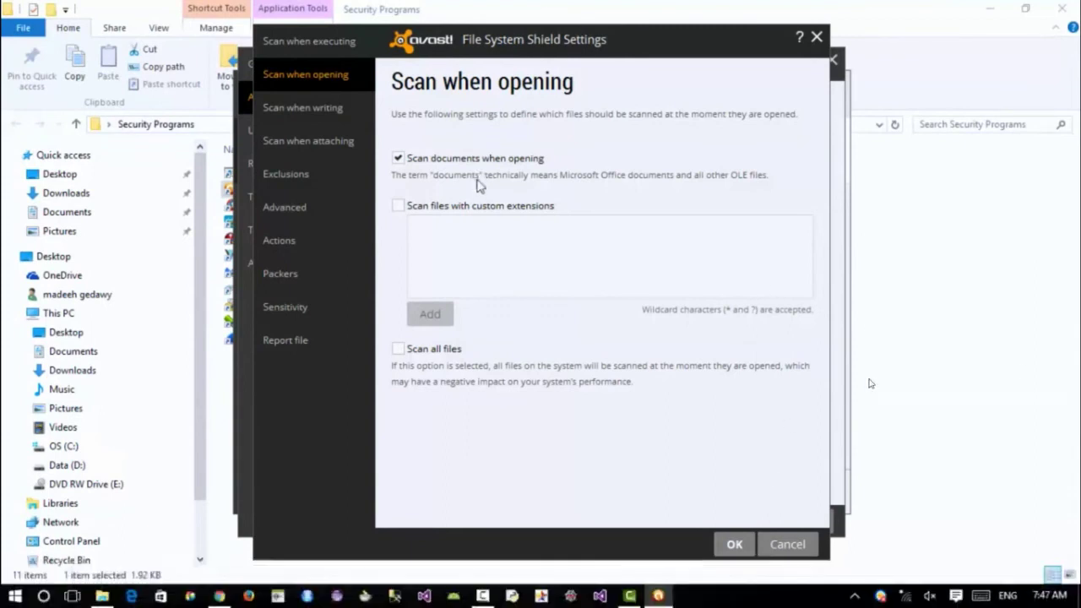
left_click(786, 544)
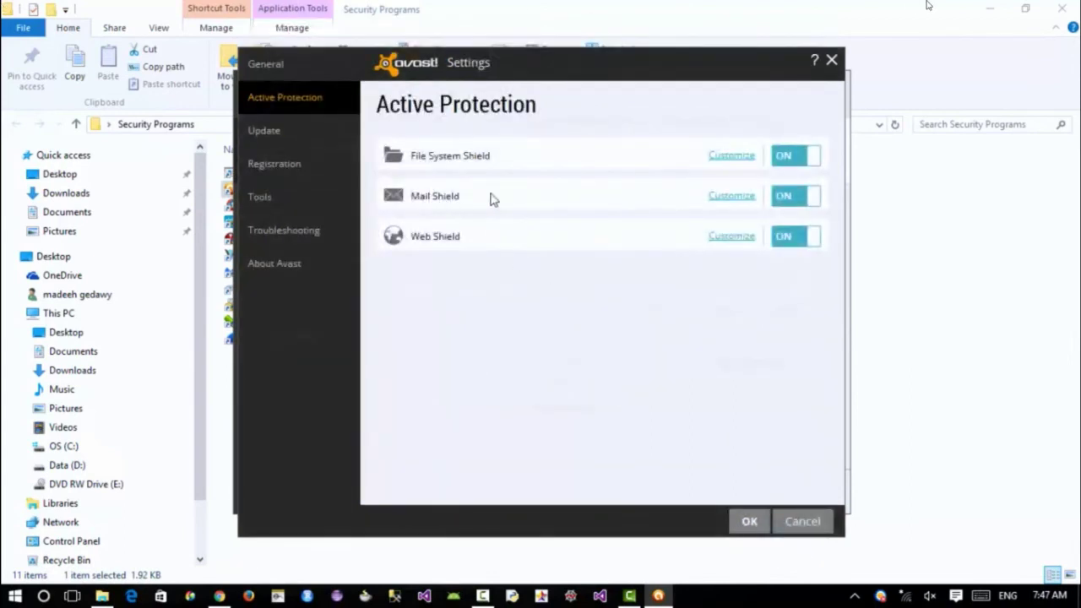
Review the Mail Shield's main scanning settings, and leave them and the Avast settings without saving
left_click(719, 204)
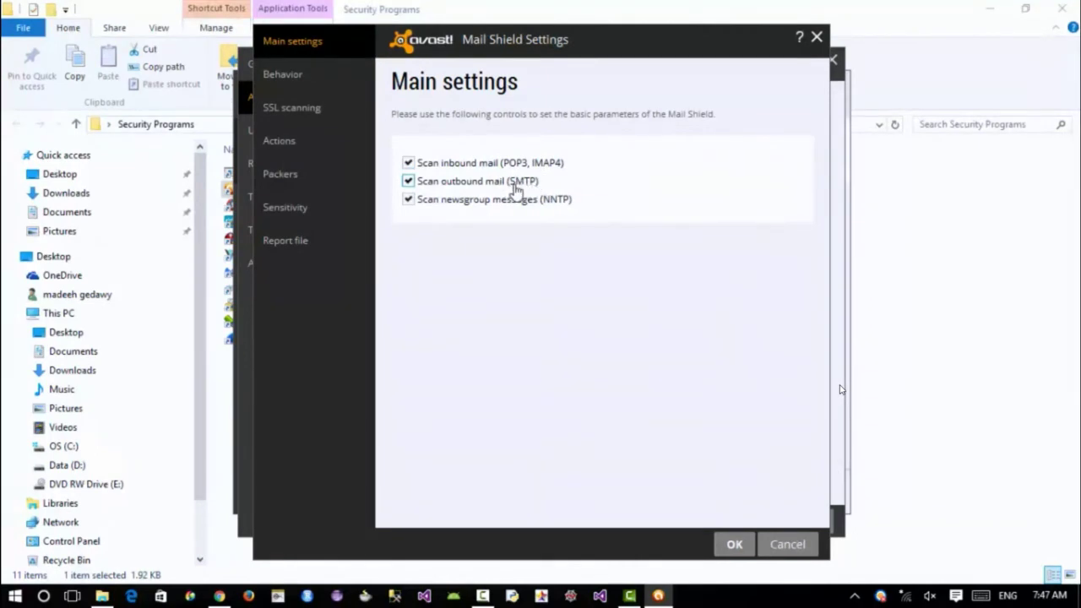
left_click(782, 545)
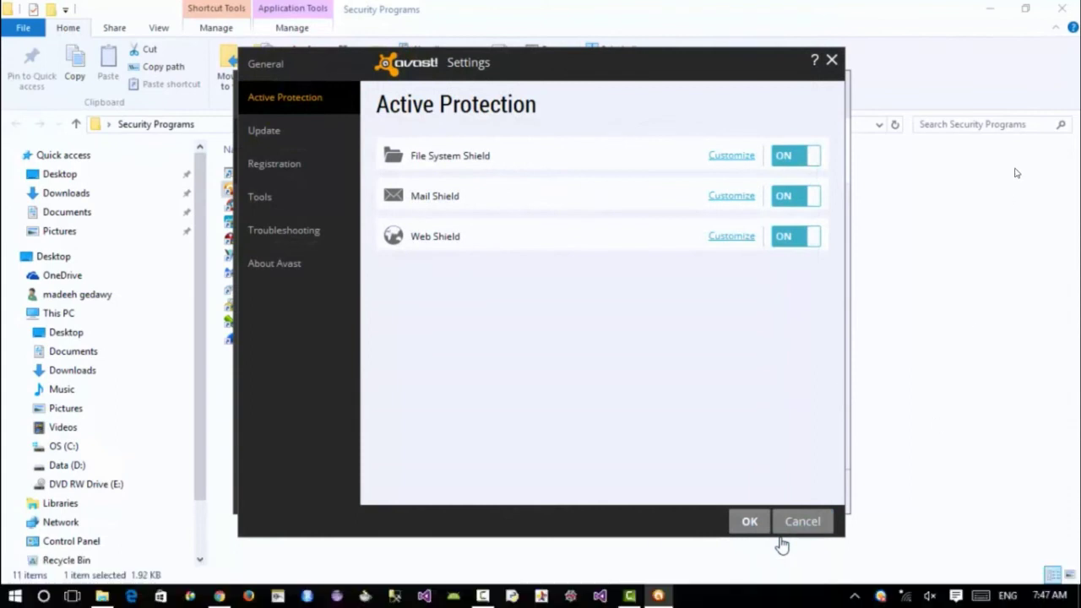
left_click(782, 541)
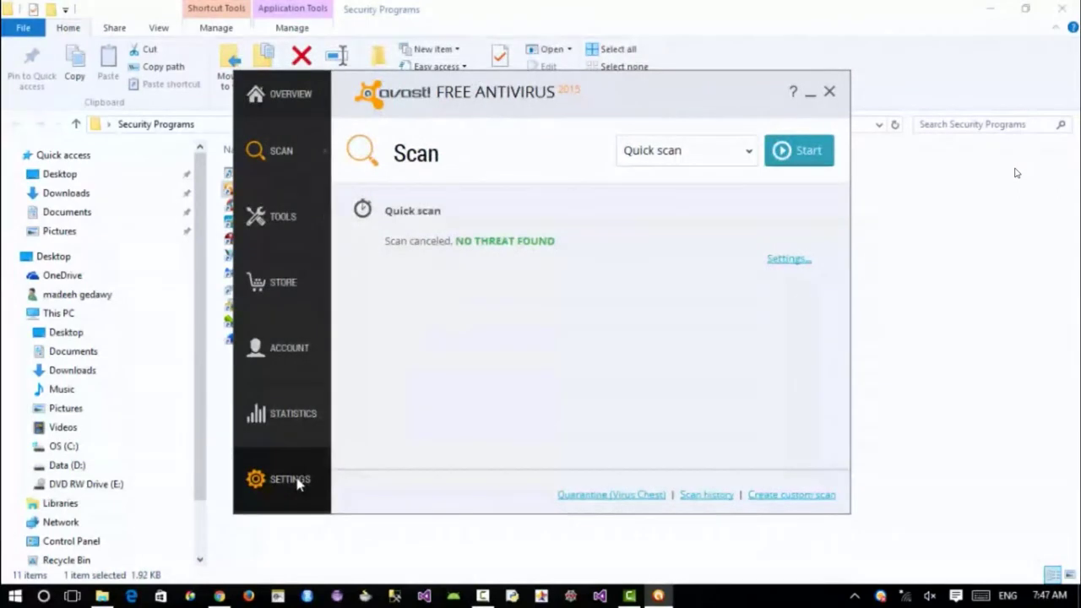
Review Avast's tools list and the Software Updater settings, cancel the updater dialog, and close the settings
left_click(297, 481)
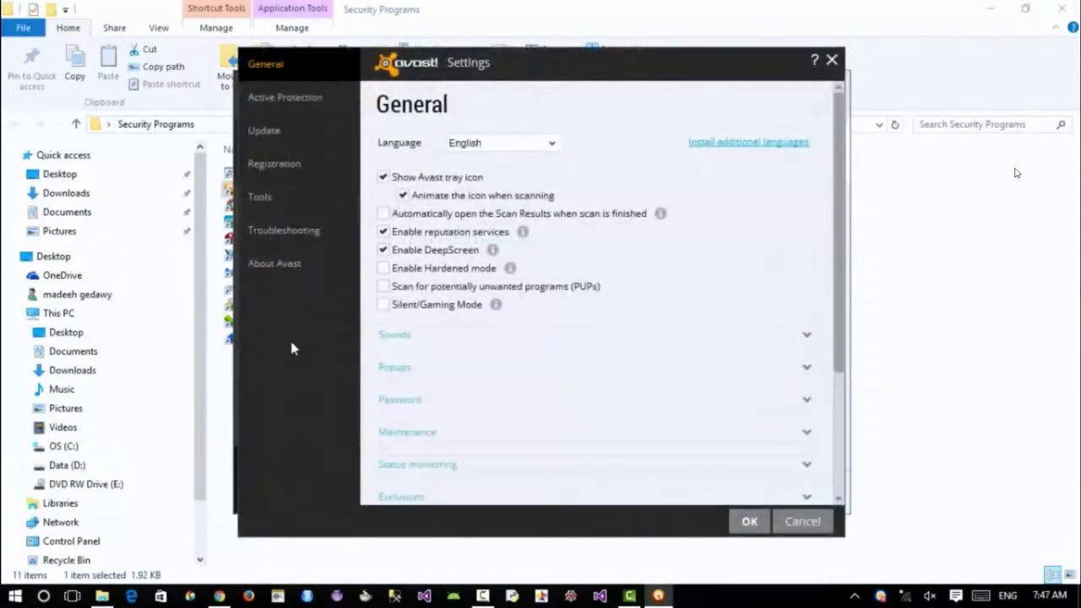
left_click(260, 201)
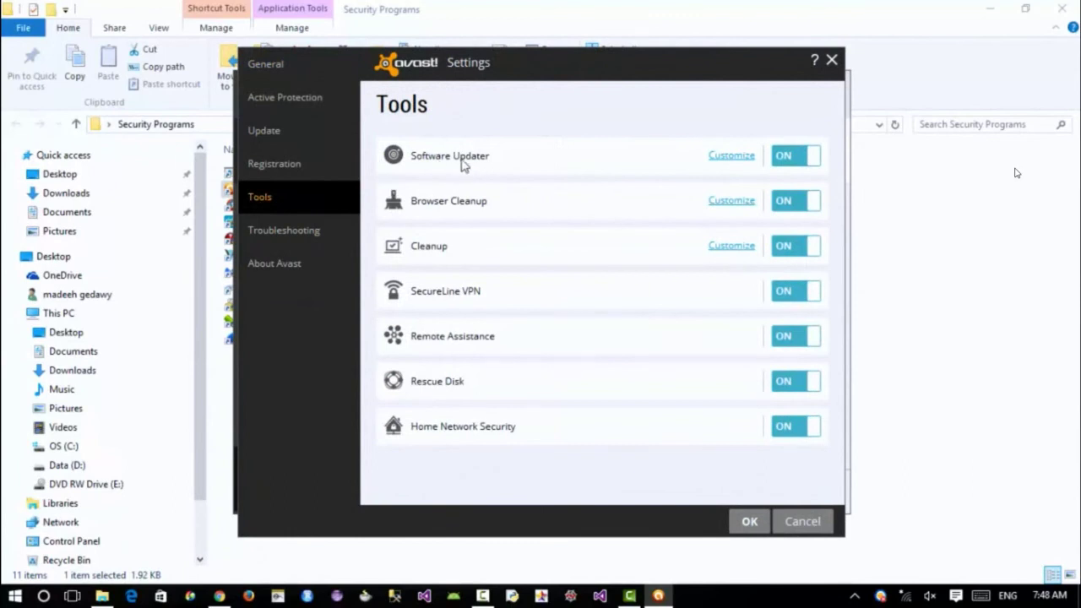
left_click(733, 164)
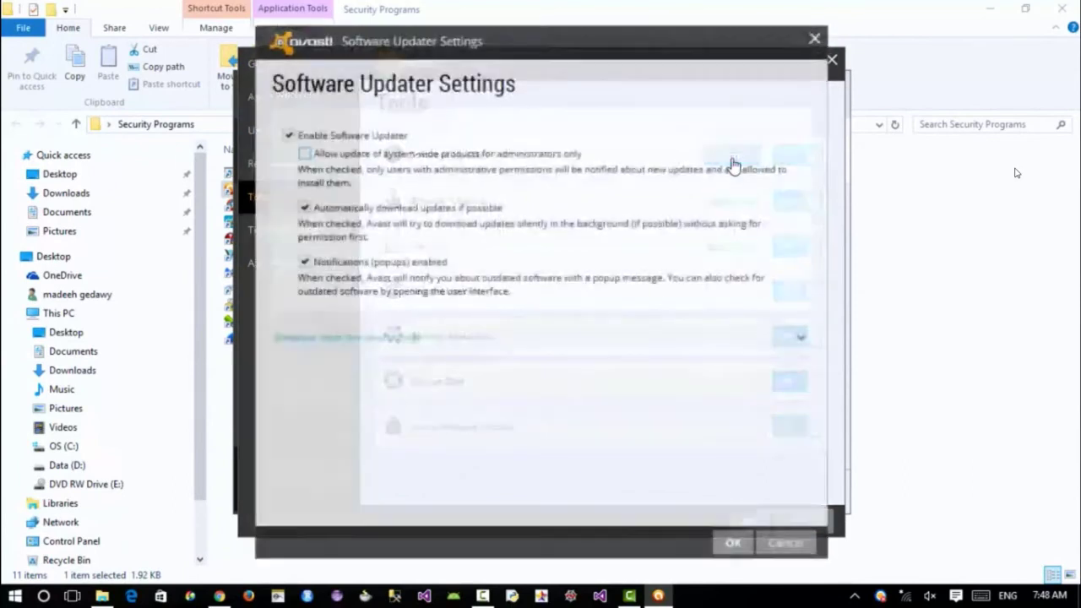
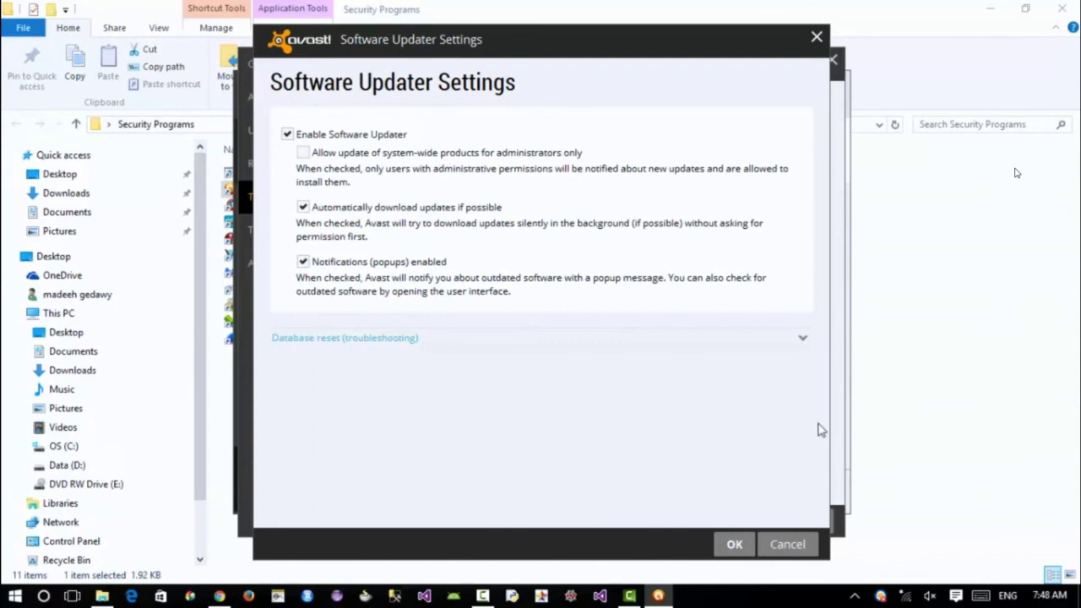
left_click(790, 546)
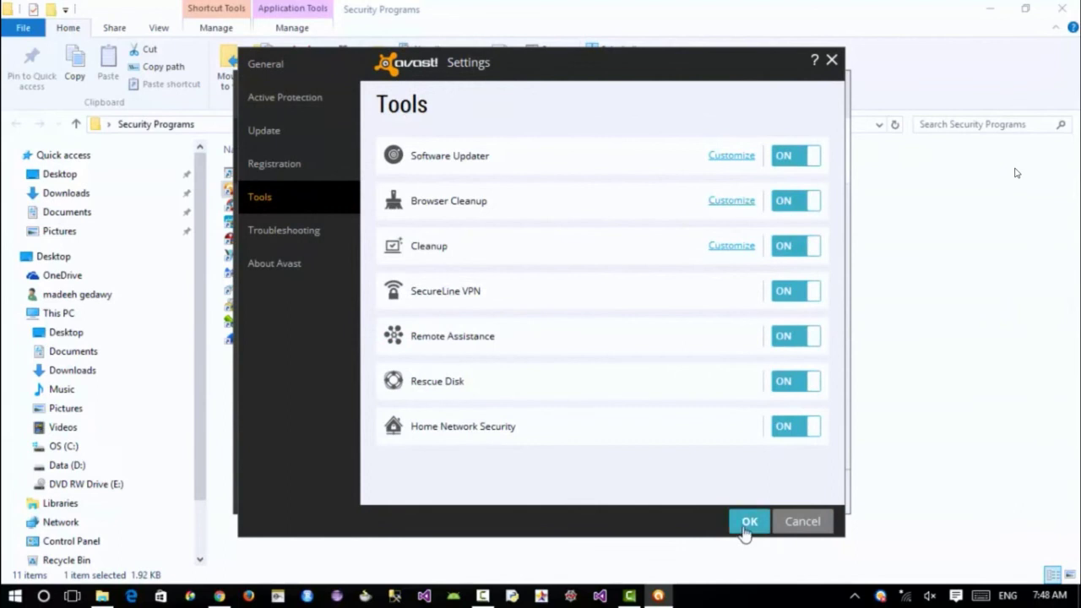
left_click(749, 523)
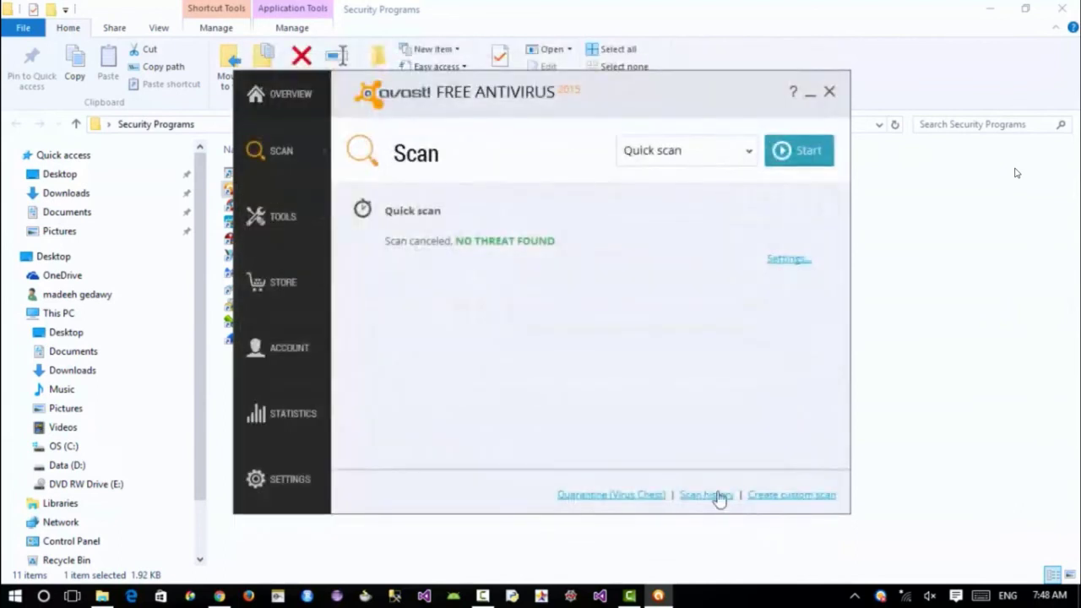
Close the Avast window, the 2-Avast.mp4 video player, and the Paint drawing
left_click(830, 95)
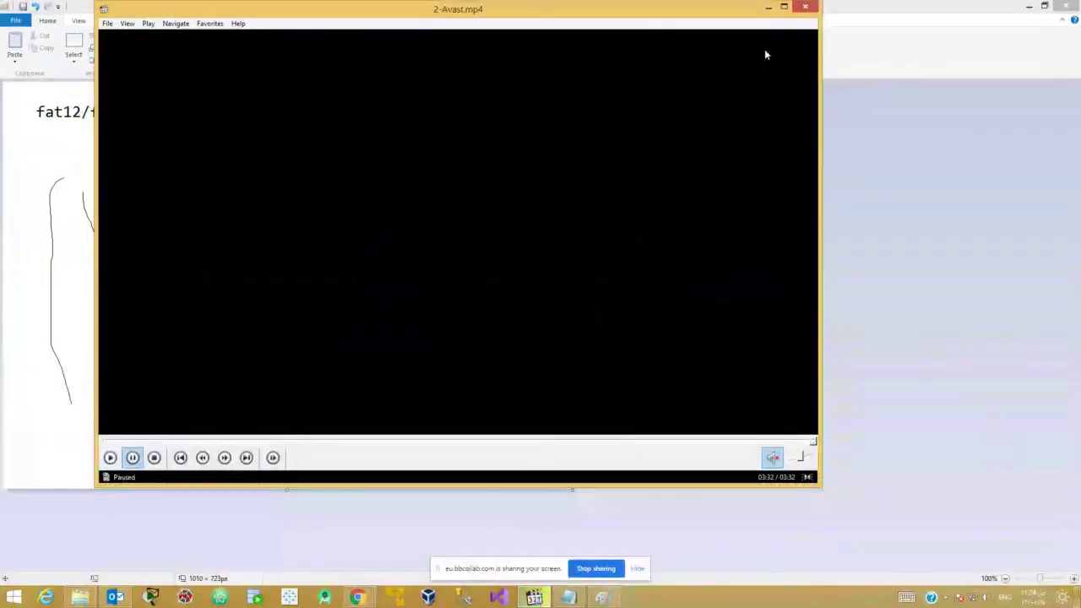
key("alt+F4")
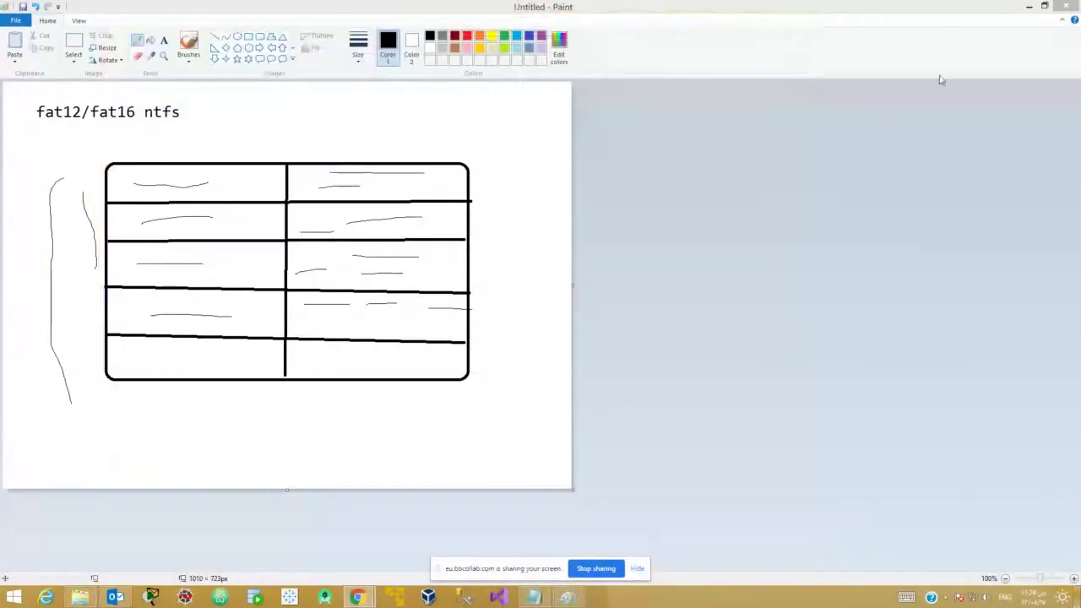
left_click(1066, 7)
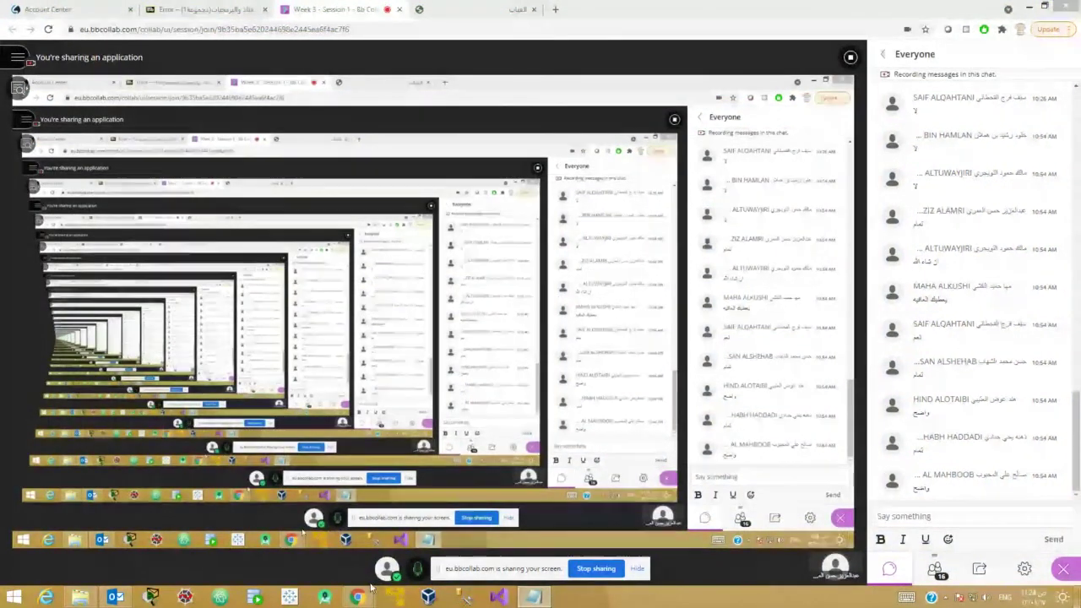
Switch to the OS folder in File Explorer and play 3-MicroBytes.mp4 in full screen
left_click(80, 597)
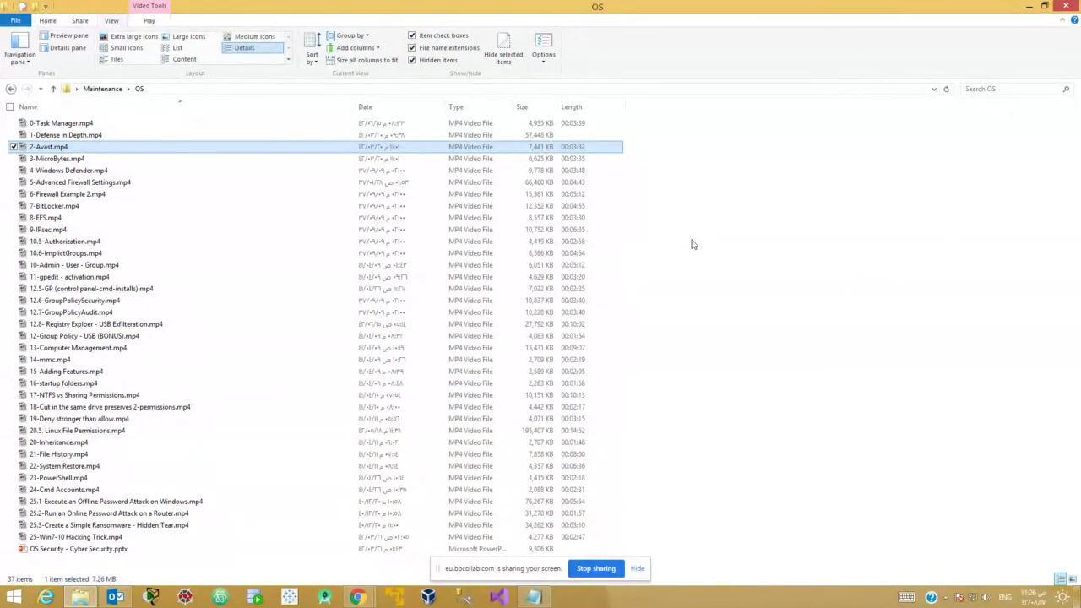
left_click(60, 159)
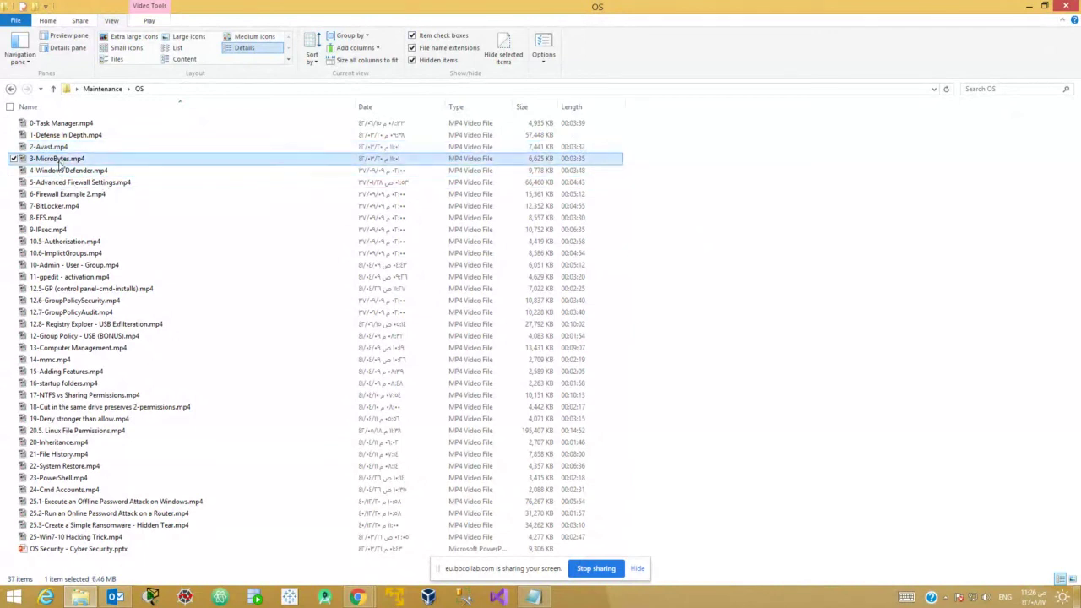
double_click(59, 160)
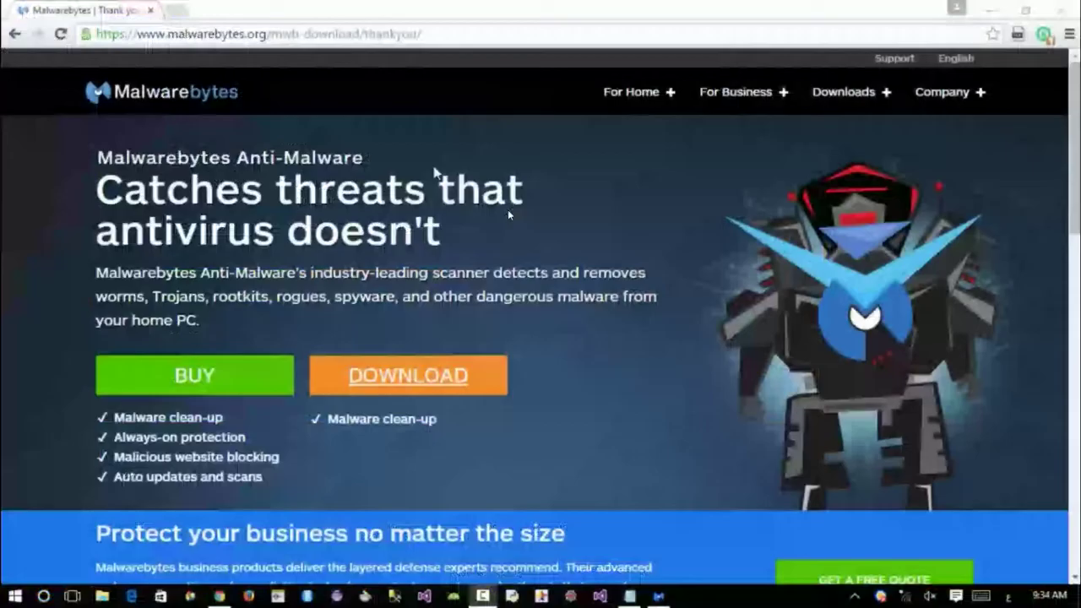
key("alt+Return")
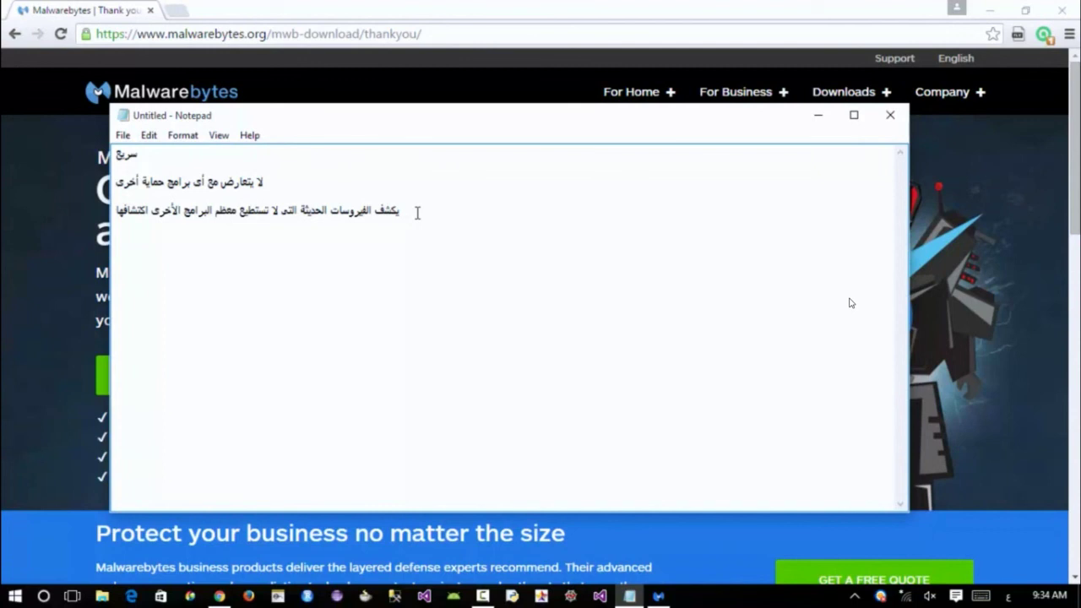
Add "heuristics" on a new line below the Arabic notes and minimize the notes window
key("Return")
key("alt+shift")
type("heuristics")
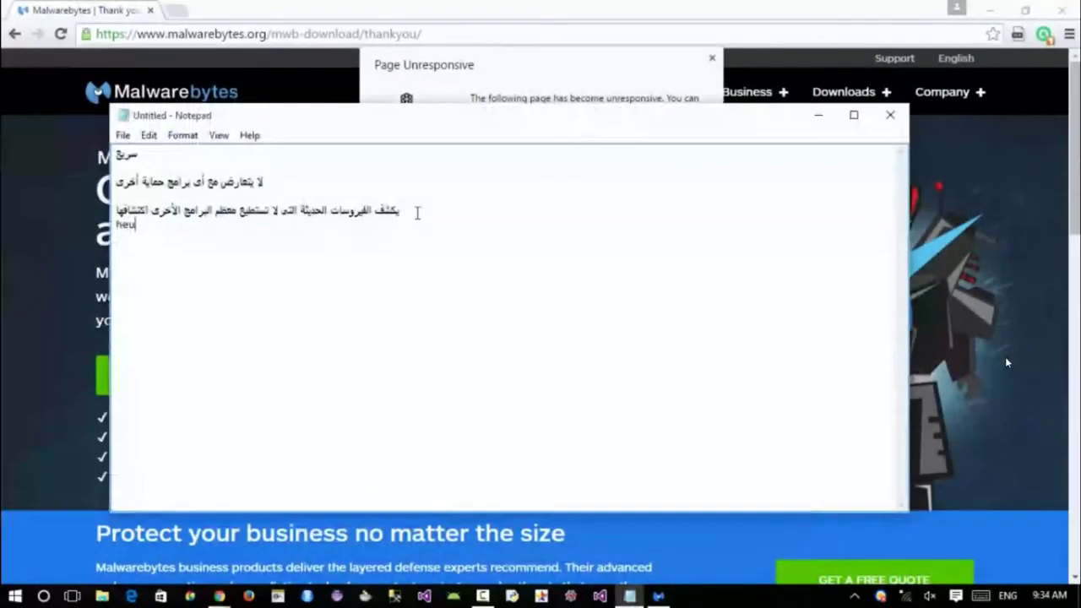
type("ristics")
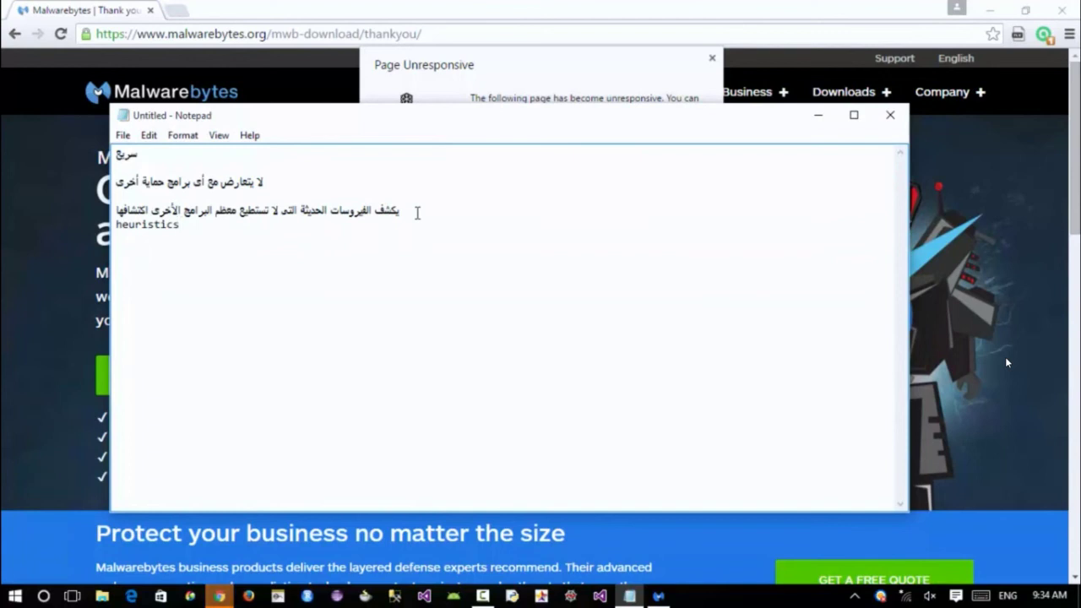
left_click(818, 115)
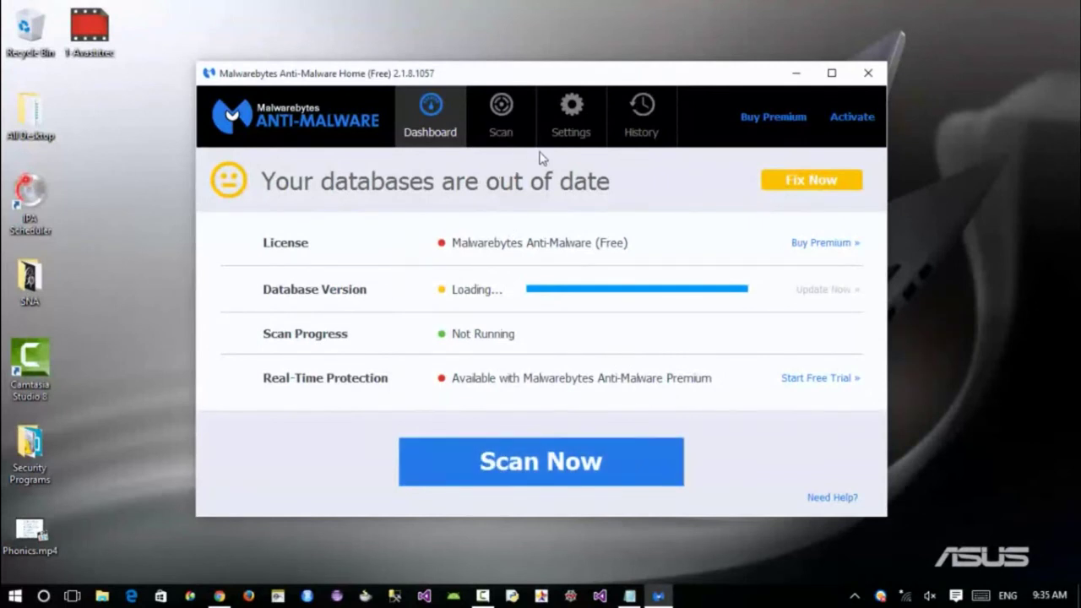
Open the Malwarebytes General Settings and review the interface language options
left_click(574, 119)
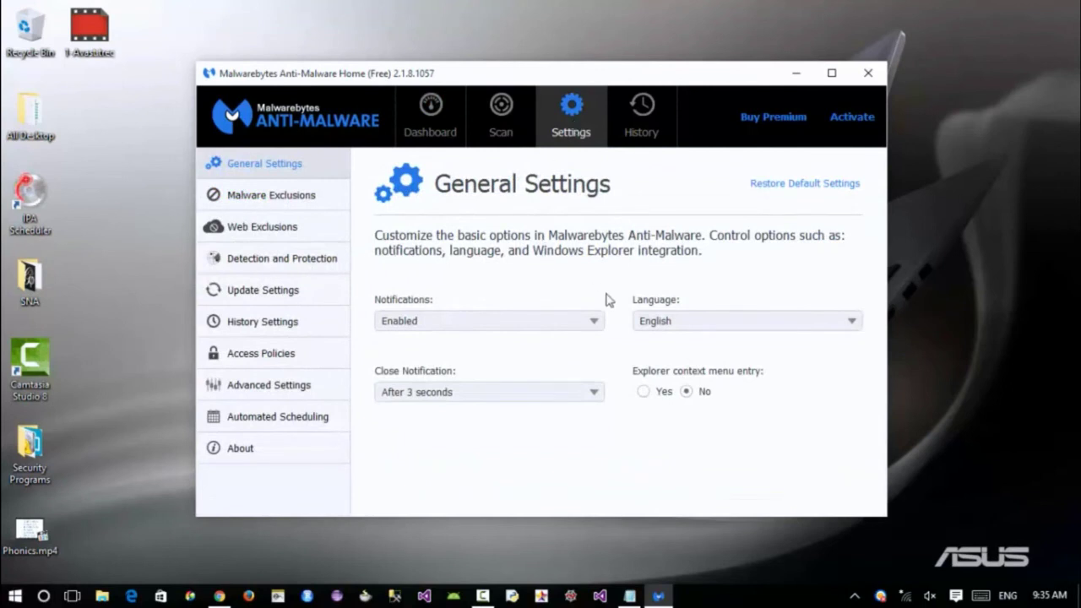
left_click(686, 325)
left_click(682, 353)
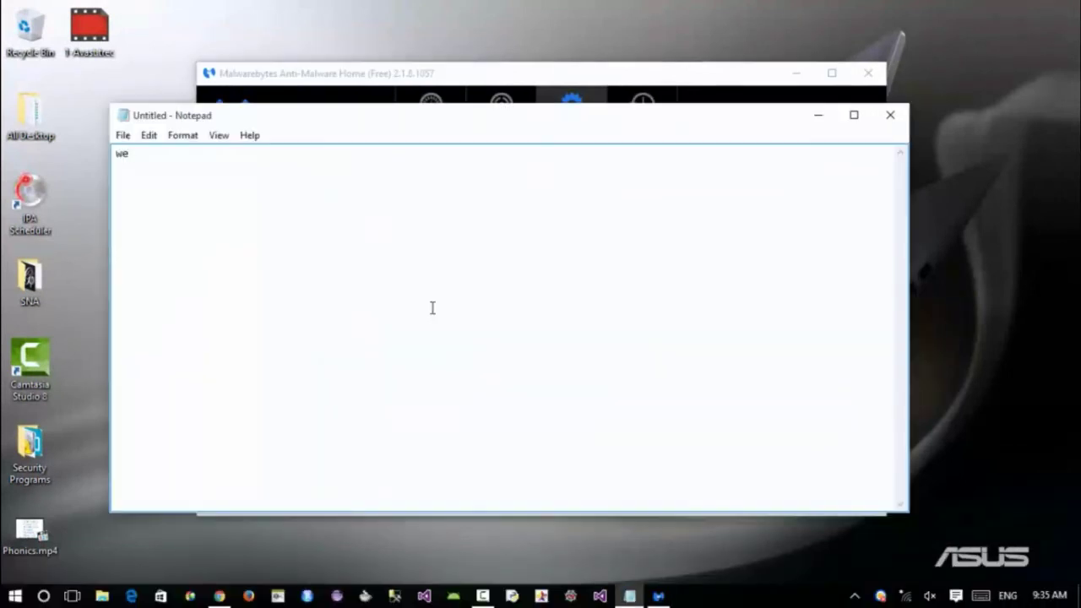
type("b sites such as Microsoft may need to access some parts of your system disk.")
key("Return")
key("Return")
type("by default, it is forbidden.. you can add an exception to their site domain \"www.microsoft.com\"")
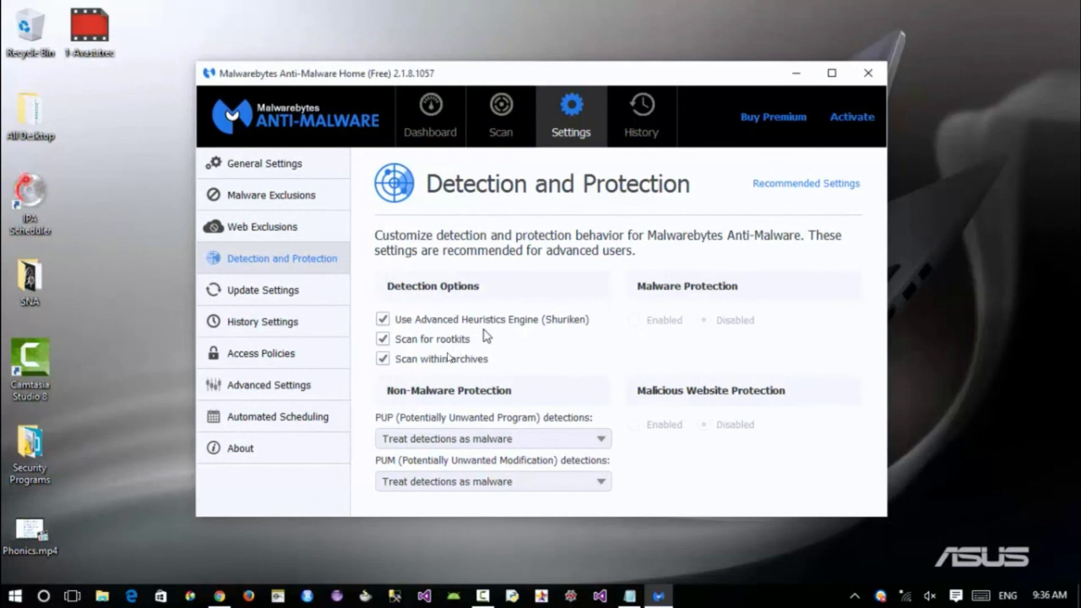
Leave the full-screen video, minimize the player, and open a new blank Notepad window
key("Escape")
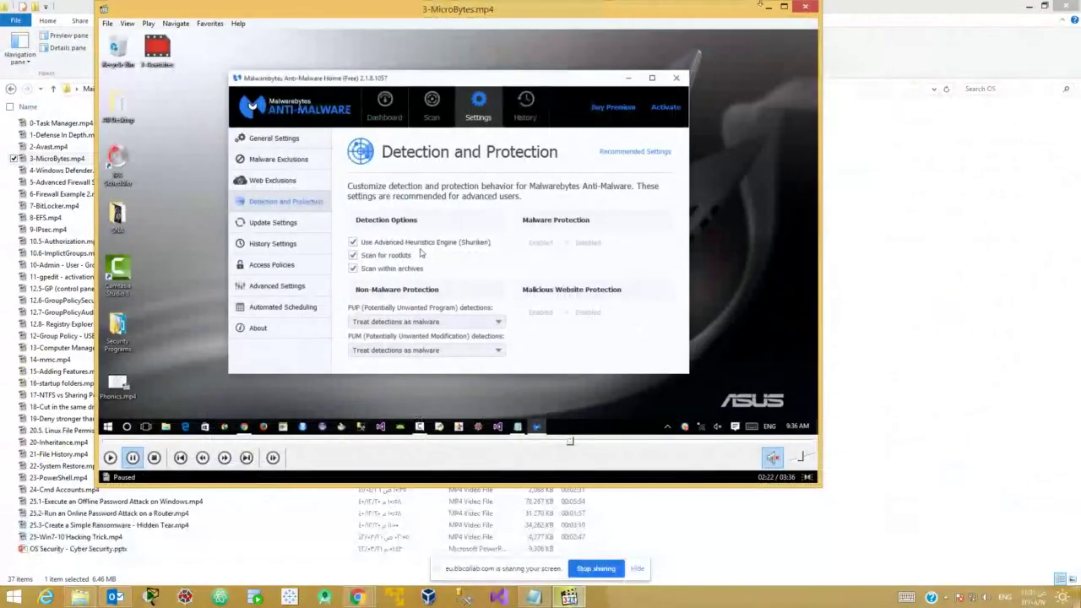
left_click(783, 8)
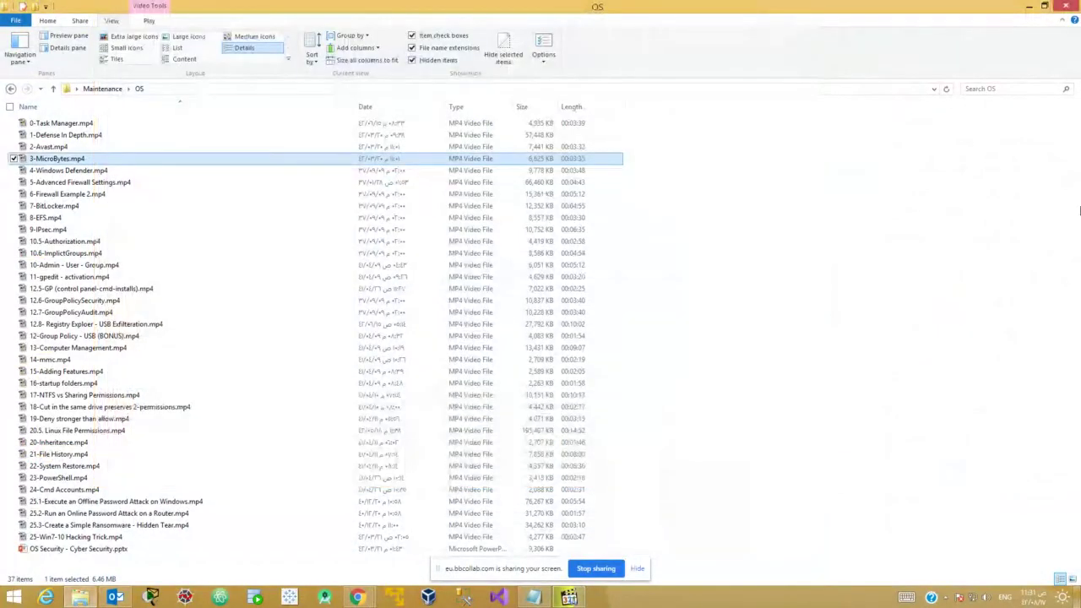
key("super")
key("Escape")
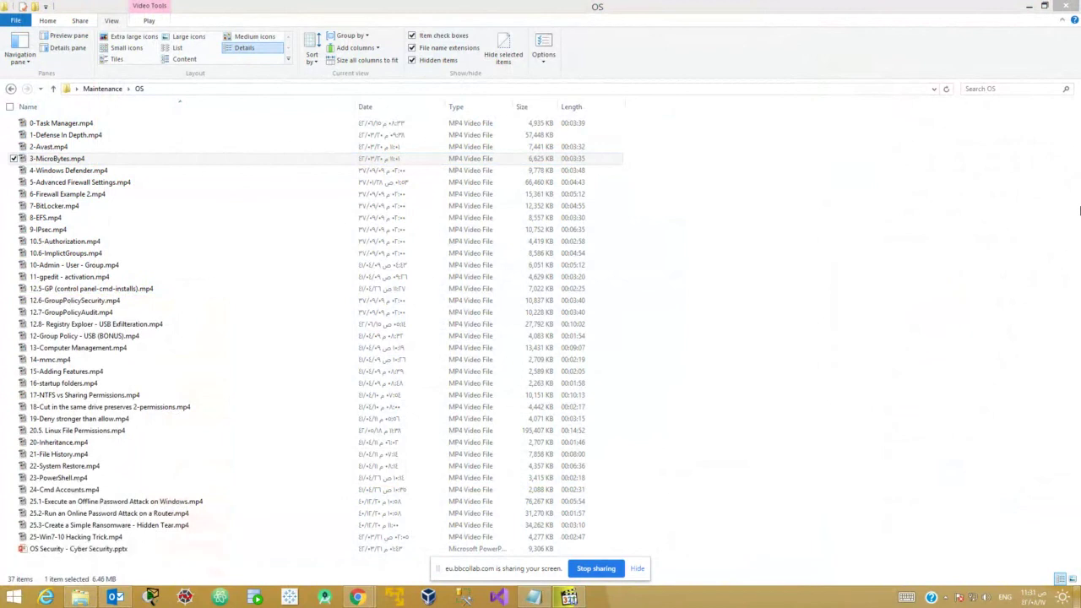
key("super+r")
type("note")
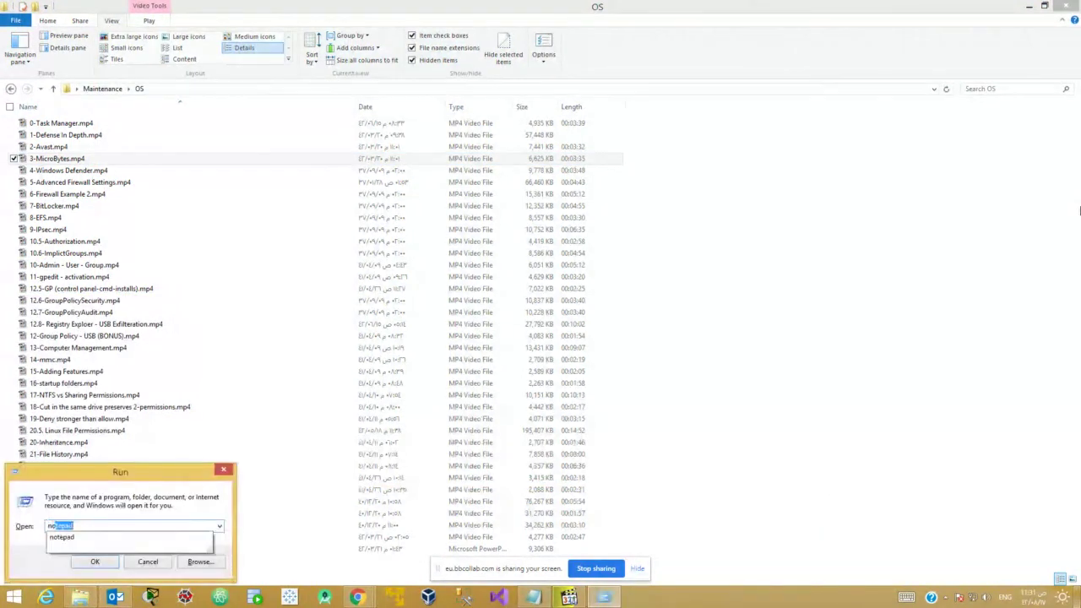
key("Return")
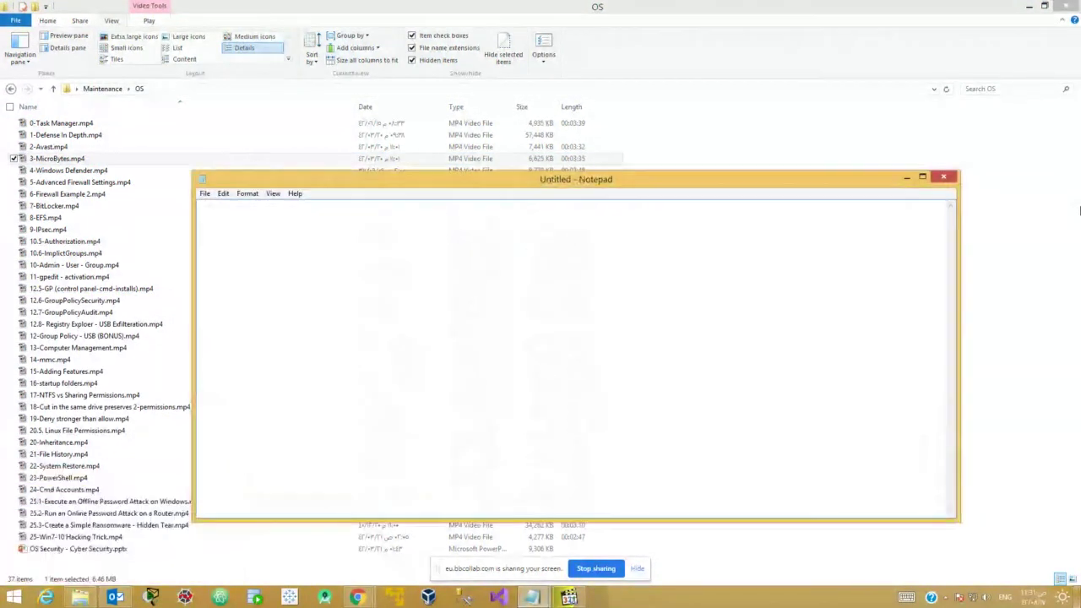
Write "virus", "warm" and "rootkit" as separate notes with a blank line between them
type("virus")
key("Return")
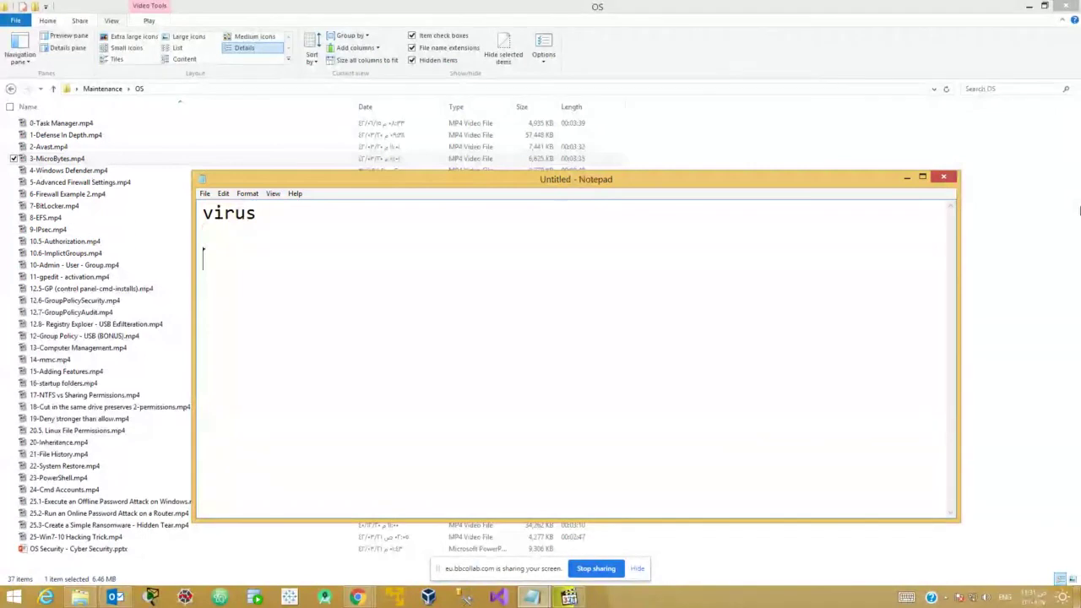
key("Return")
type("warm")
key("Return")
key("Return")
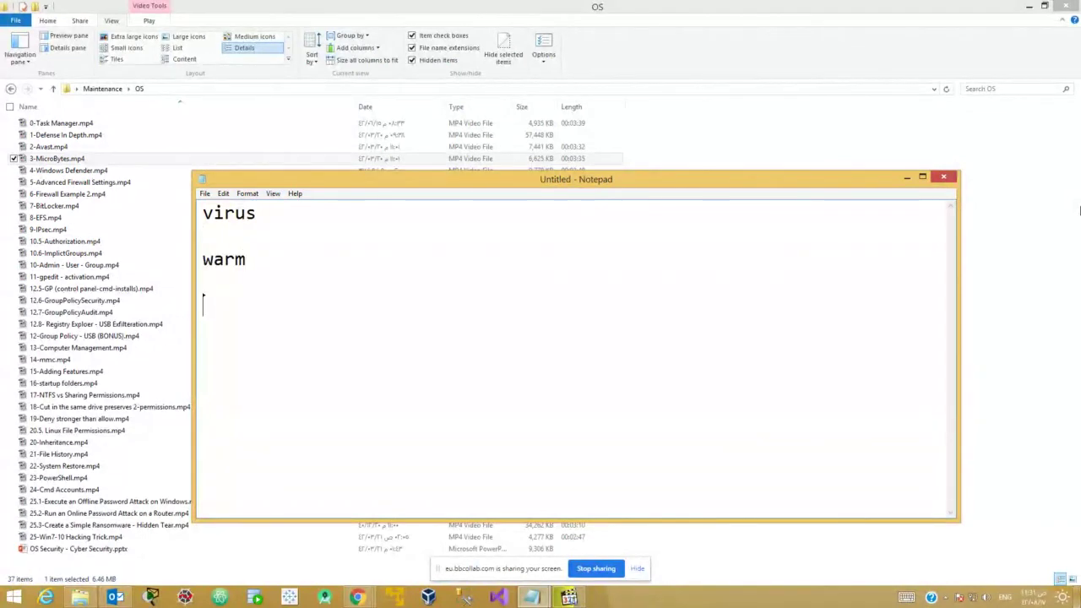
type("rootkit")
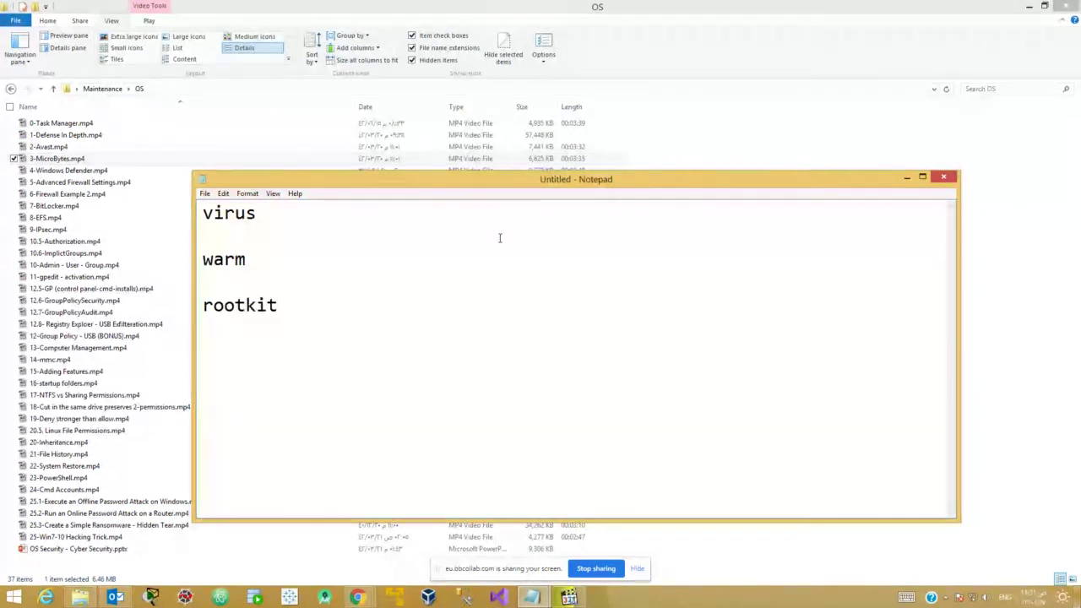
Highlight the word "rootkit" in the notes and compare it with the rootkit scan option in the paused 3-MicroBytes.mp4 video
left_click(385, 229)
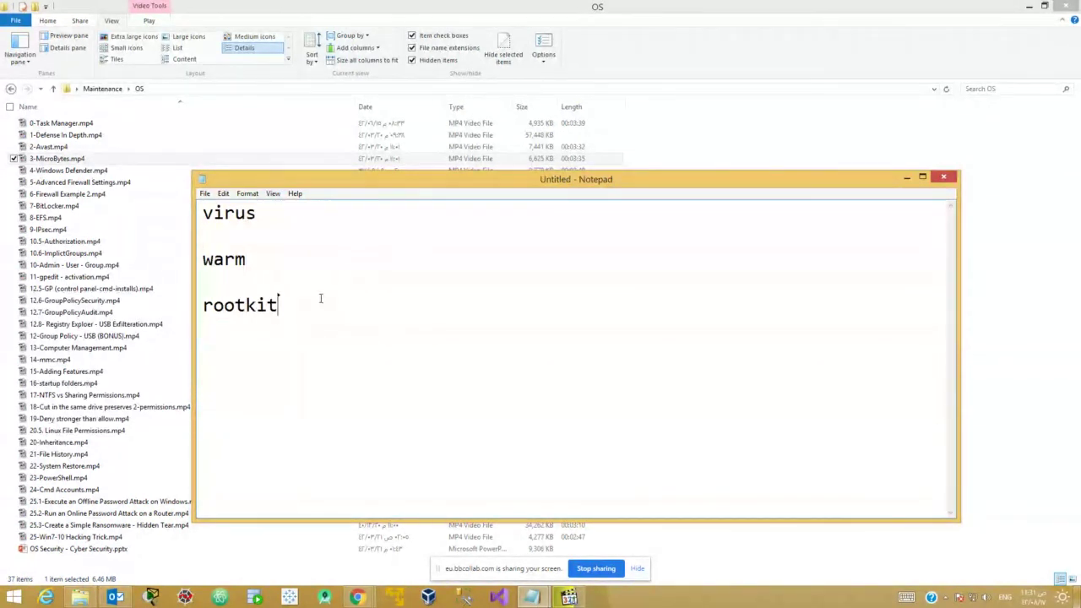
left_click_drag(322, 301, 100, 315)
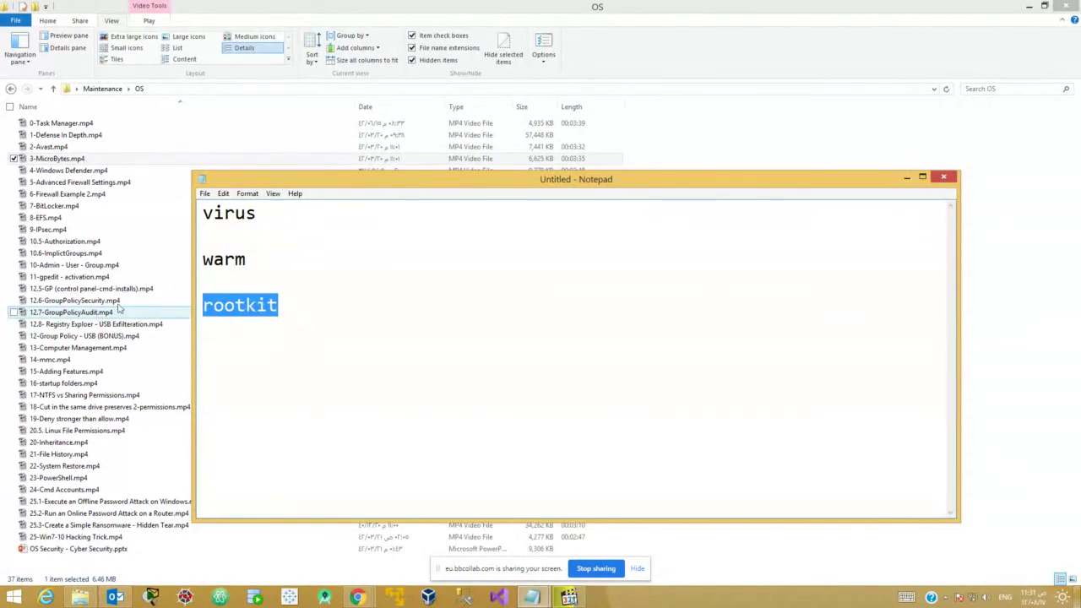
left_click(569, 598)
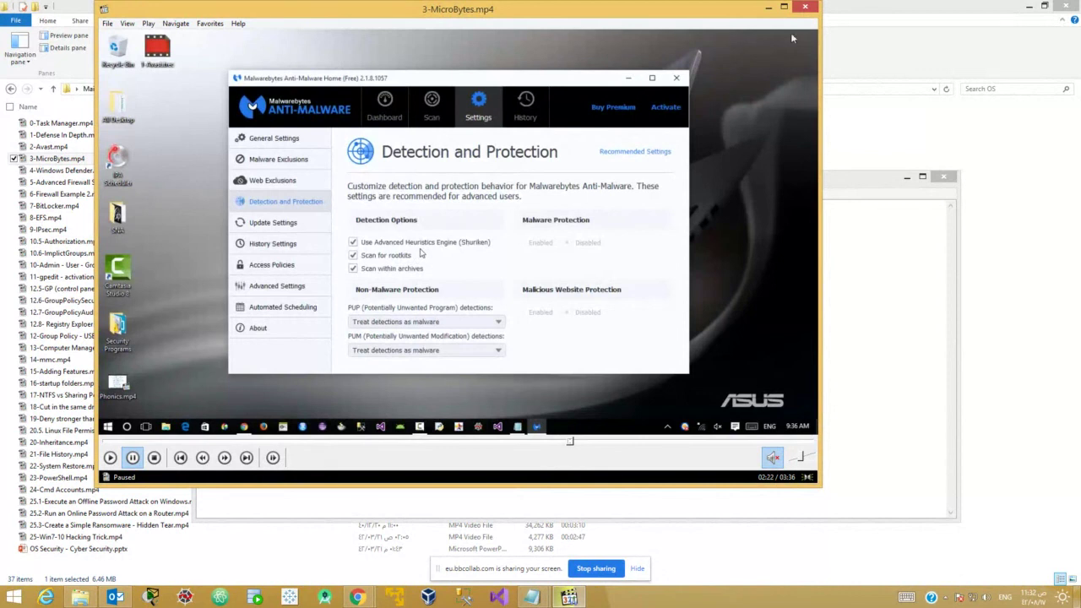
left_click(768, 8)
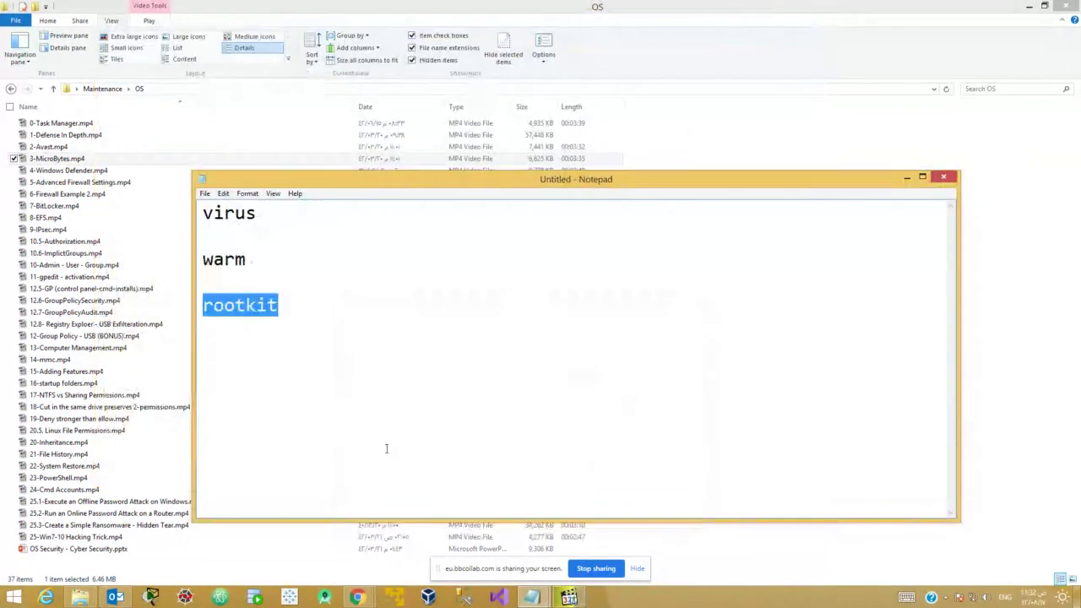
left_click(383, 409)
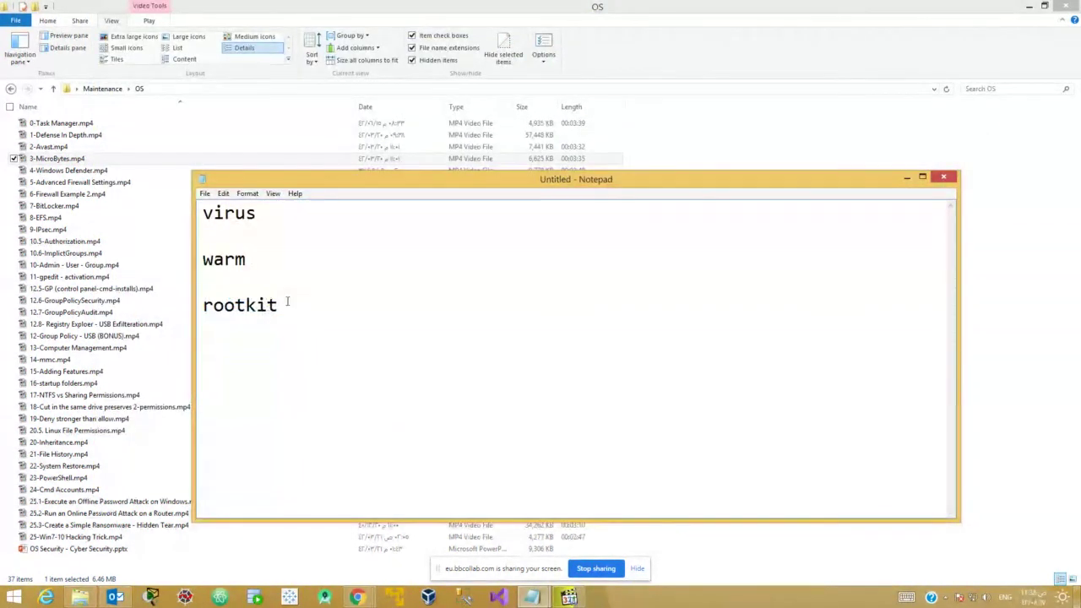
left_click_drag(285, 305, 199, 309)
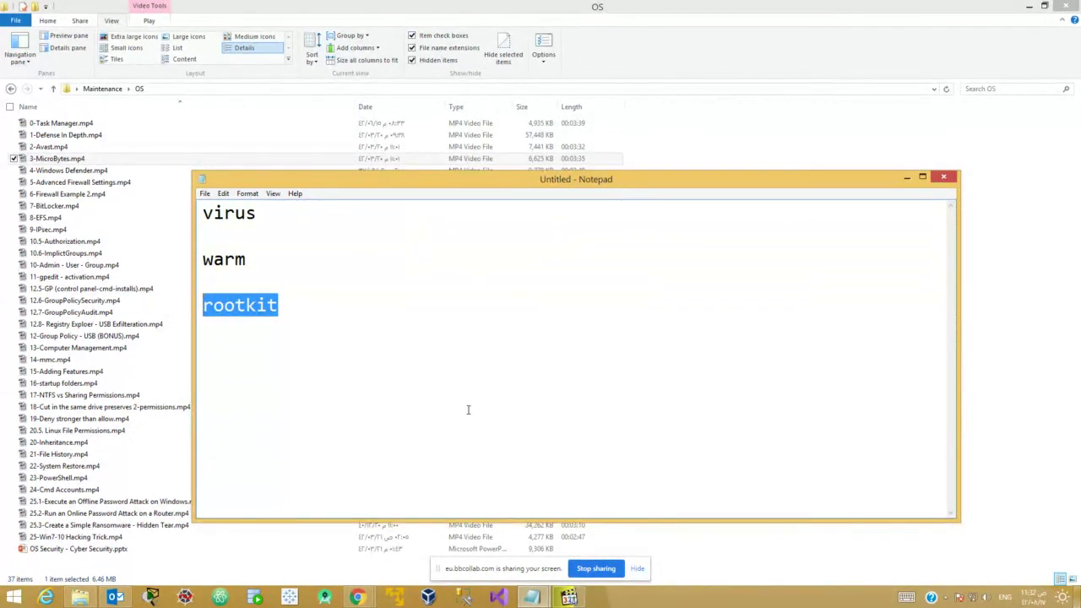
Add the lines "os > malware" and "os: shell - kernel" below "rootkit", separated by blank lines
left_click(459, 296)
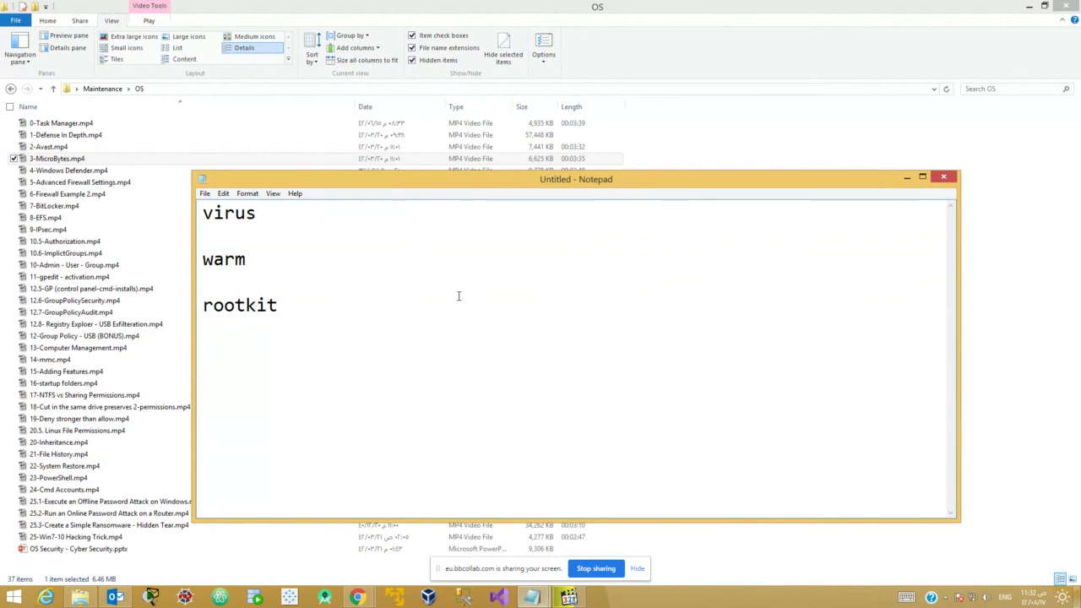
key("Return")
key("Return")
type("os >  malware")
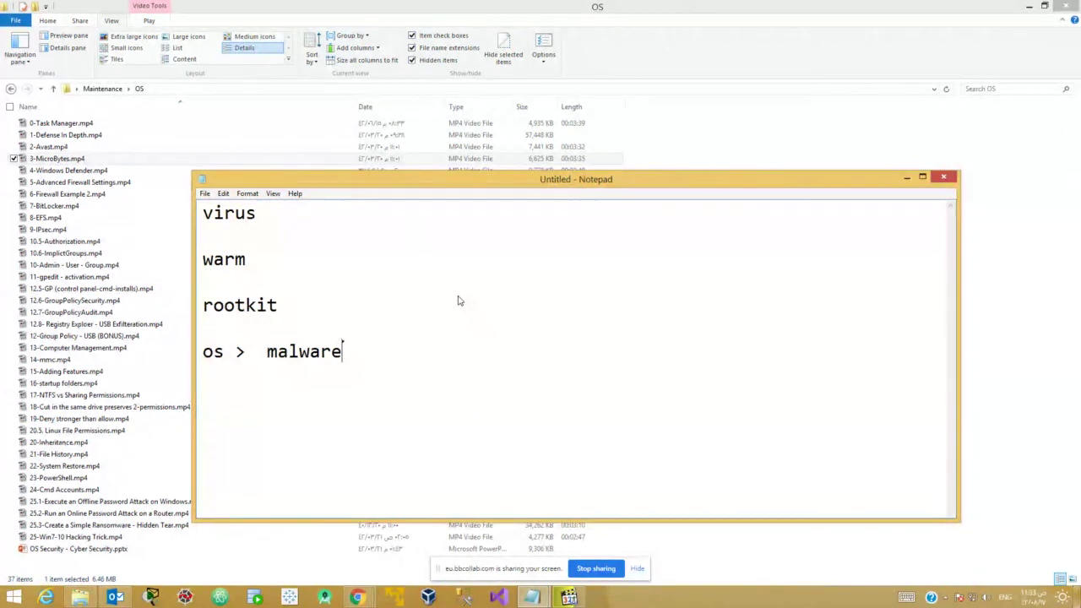
key("Return")
key("Return")
type("os: shell ")
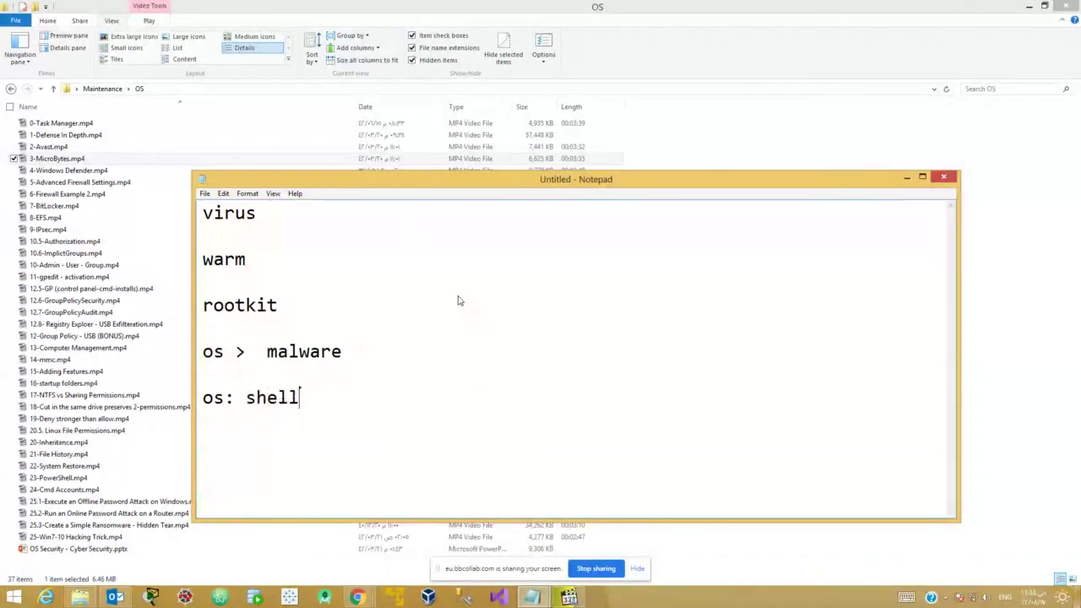
type("- ")
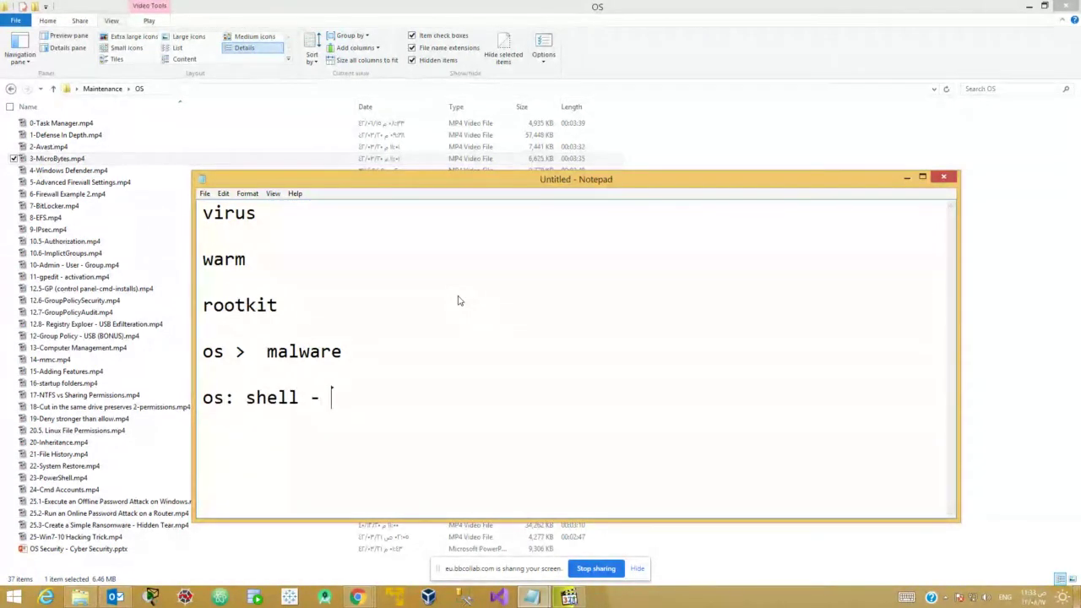
type("kernel")
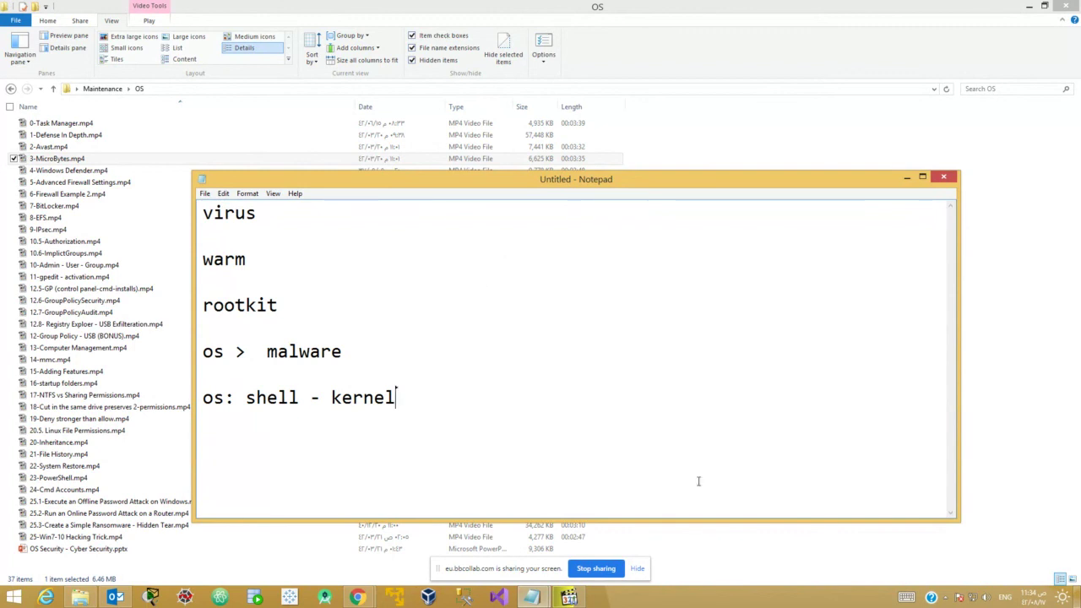
Resume 3-MicroBytes.mp4 in full screen and review Malwarebytes' Update Settings and Automated Scheduling pages
left_click(572, 598)
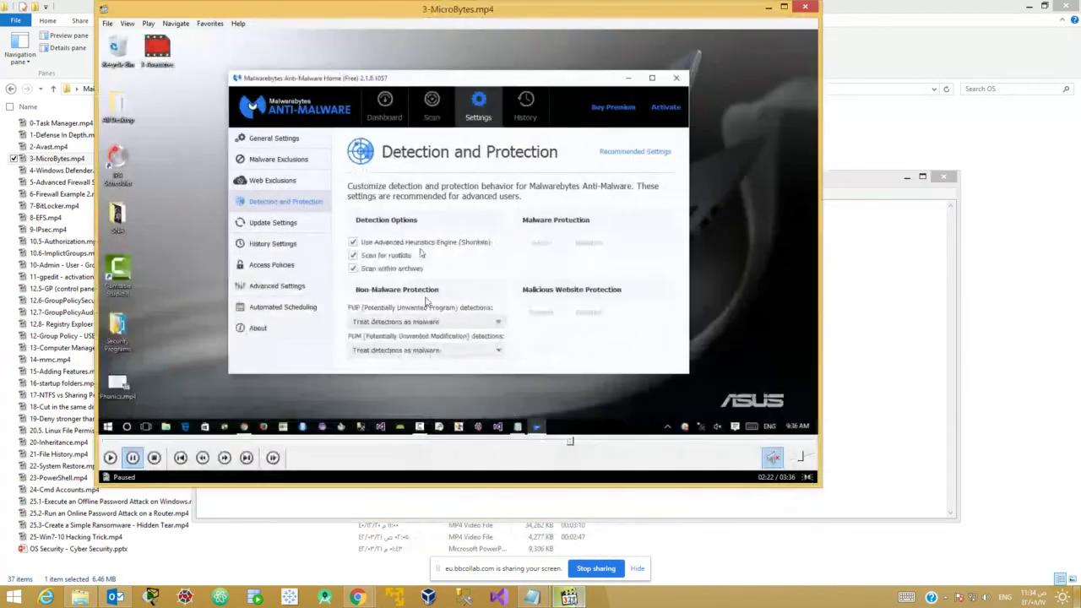
double_click(404, 260)
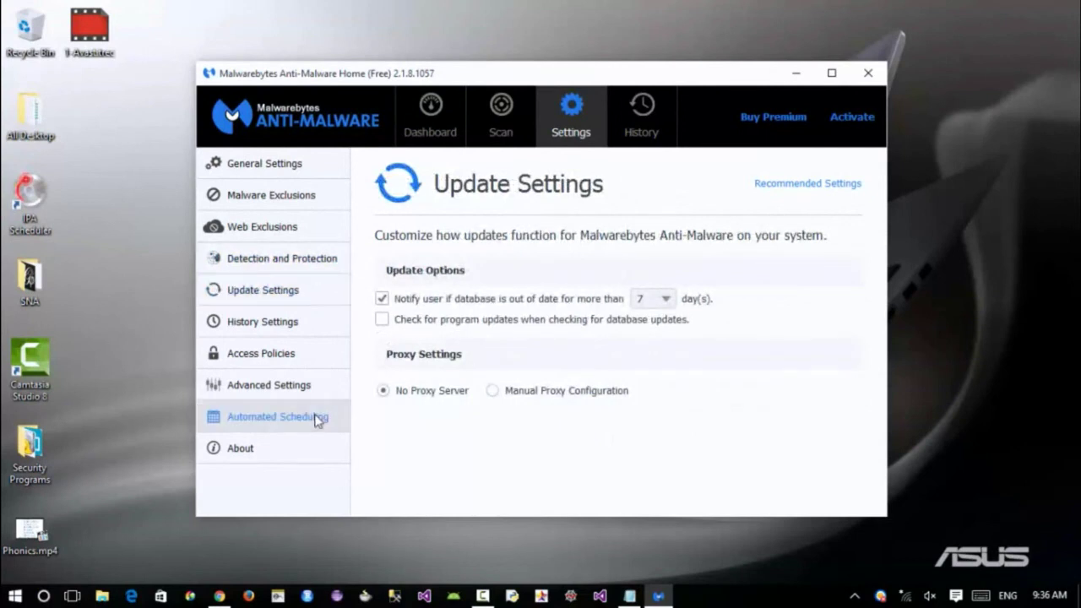
left_click(317, 417)
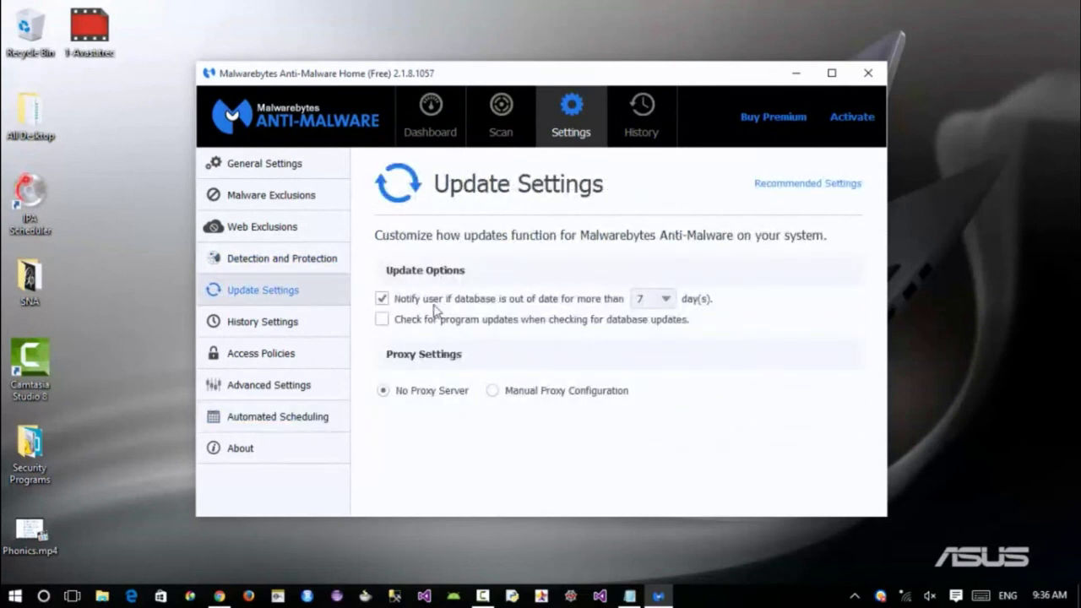
left_click(318, 417)
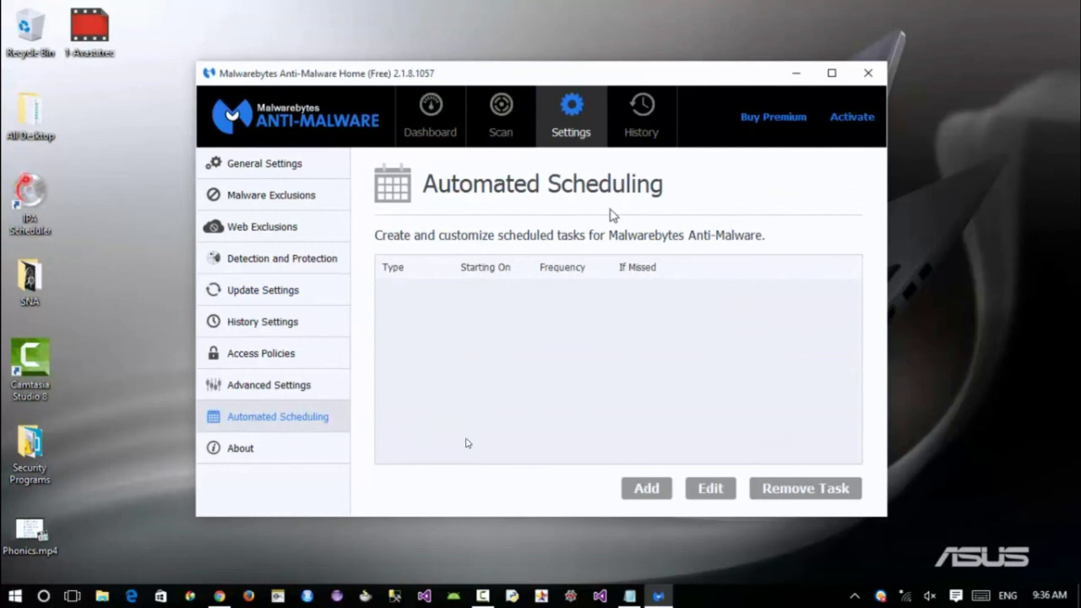
Skip ahead in the video to the Malwarebytes quarantine history and start a threat scan from the dashboard
mouse_move(795, 594)
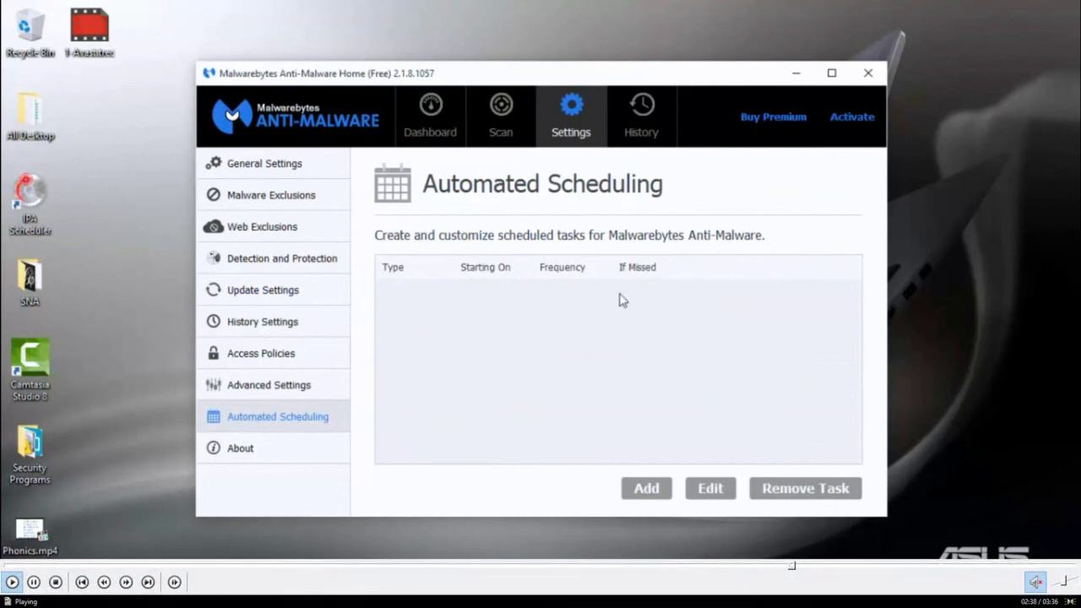
left_click(828, 574)
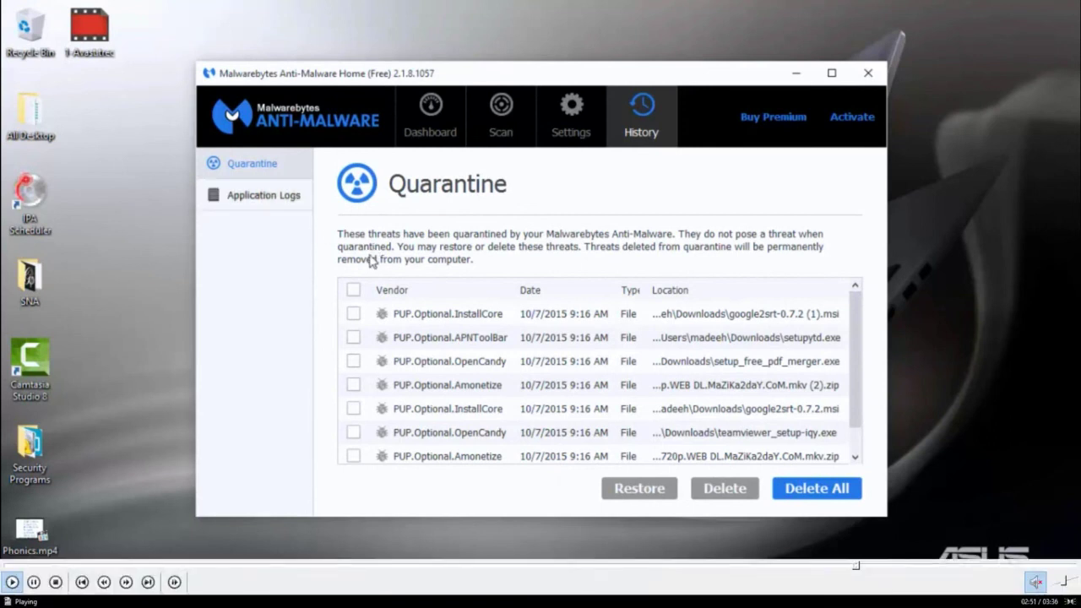
left_click(353, 290)
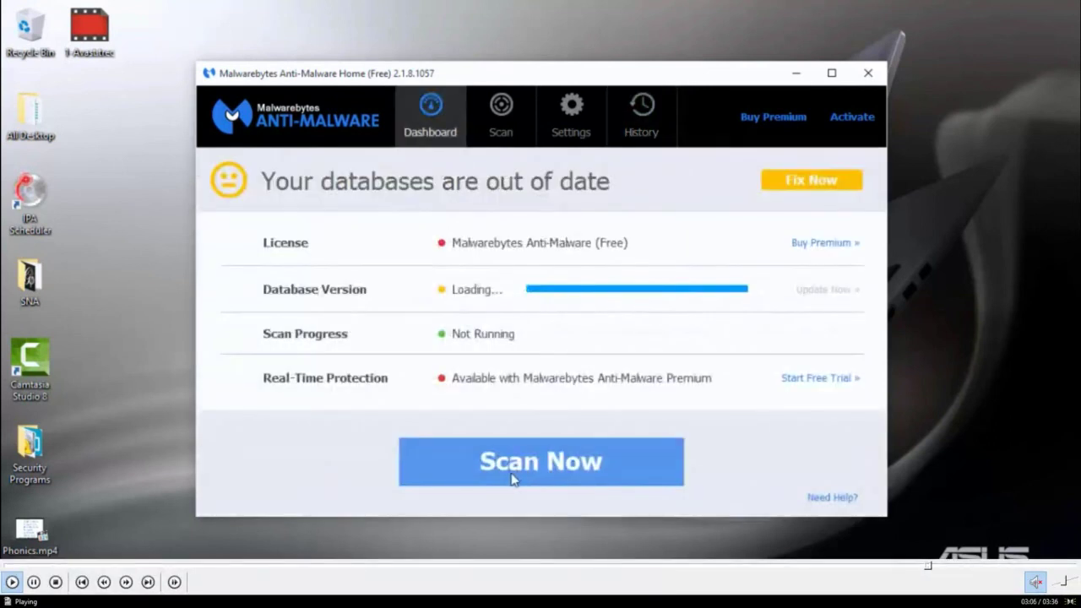
left_click(510, 479)
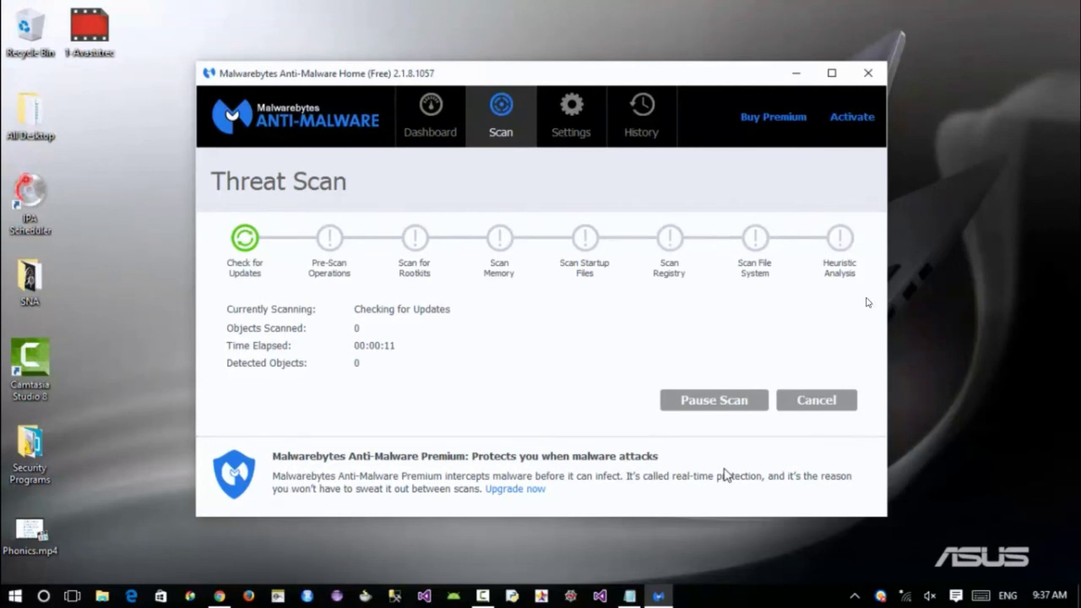
Leave full screen and close the 3-MicroBytes.mp4 video player
mouse_move(837, 598)
key("Escape")
left_click(810, 10)
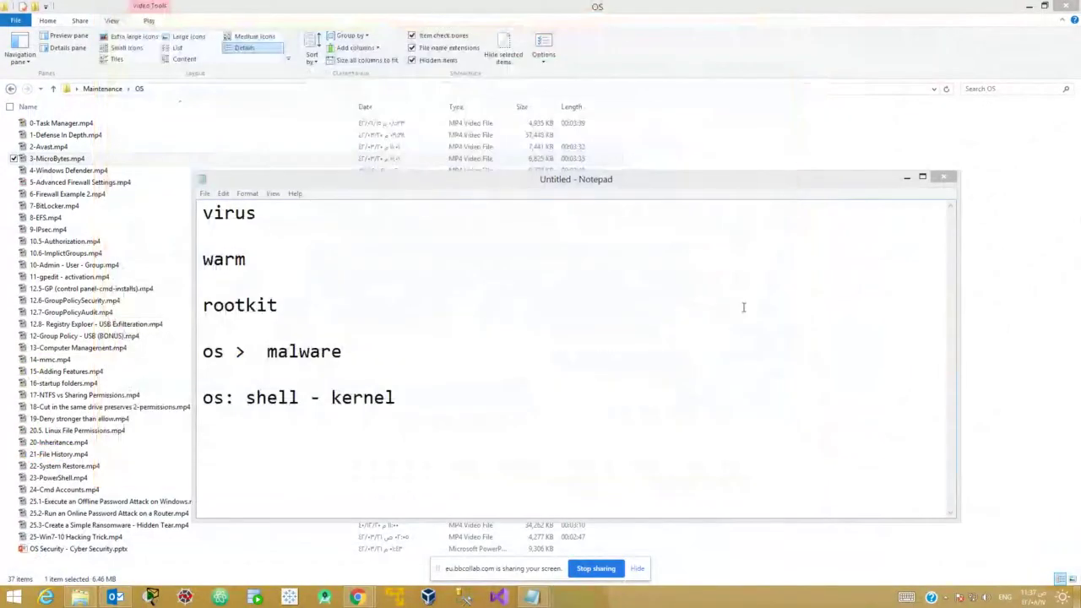
Move the untitled Notepad notes window slightly lower and minimize it to uncover the OS folder
left_click(511, 379)
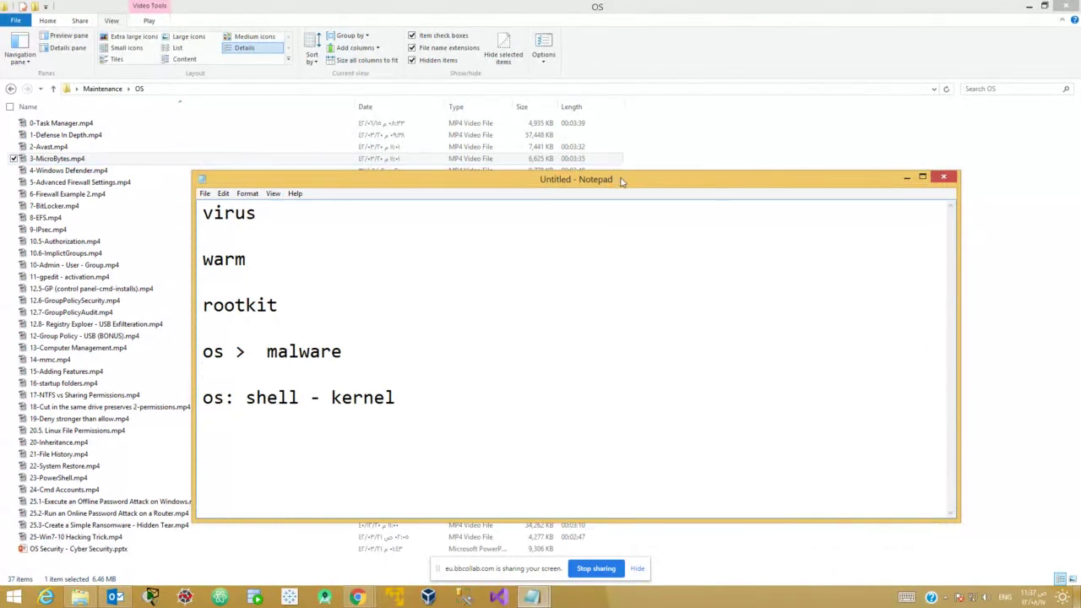
left_click_drag(621, 181, 628, 204)
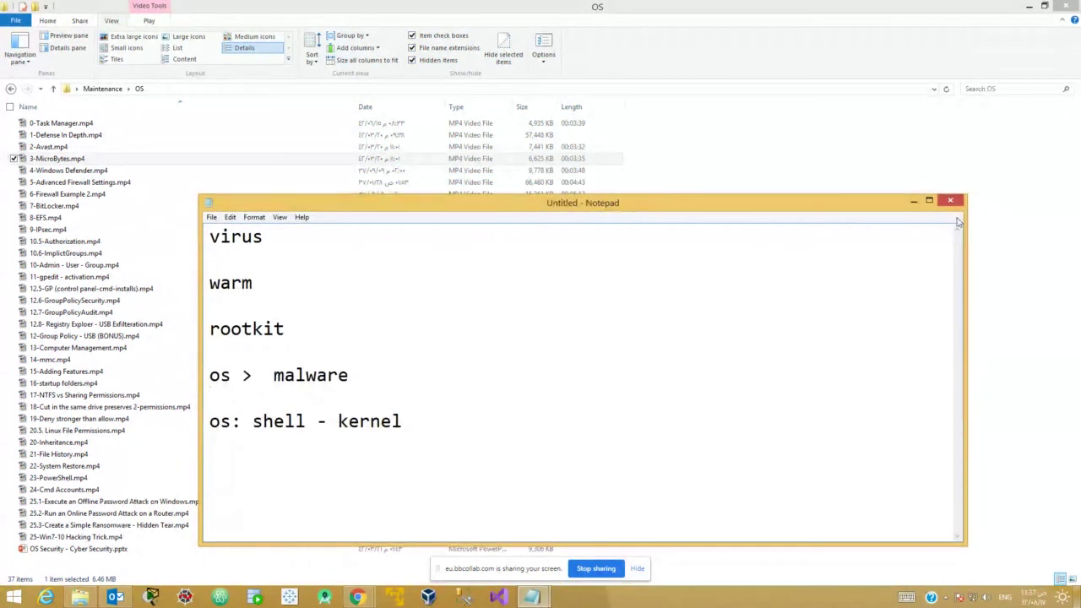
left_click(914, 201)
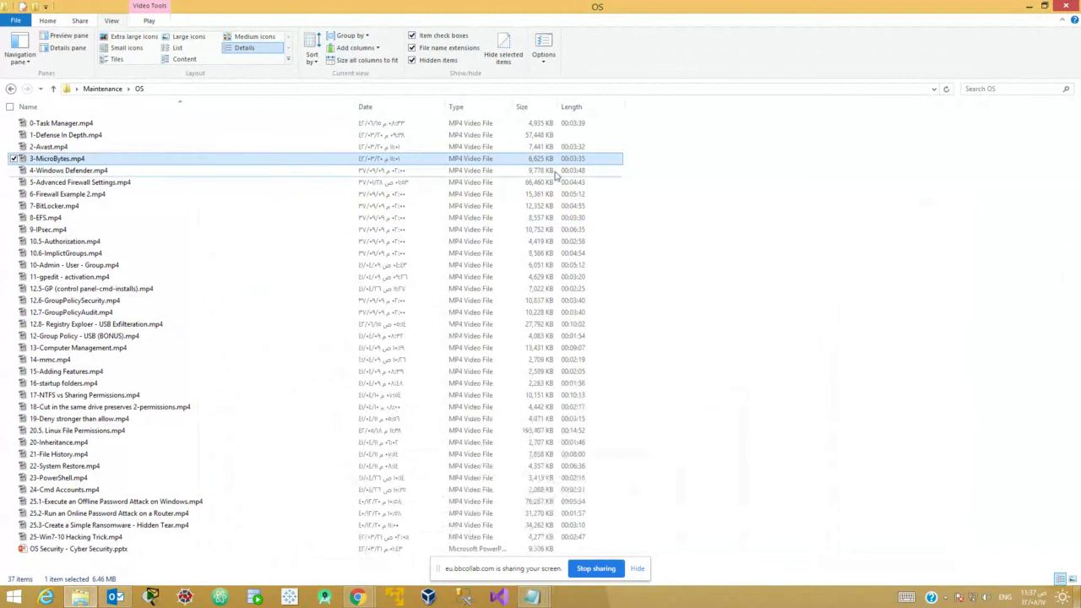
Check the students' chat replies in the Week 3 - Session 1 Collaborate window and return to the OS folder
left_click(357, 597)
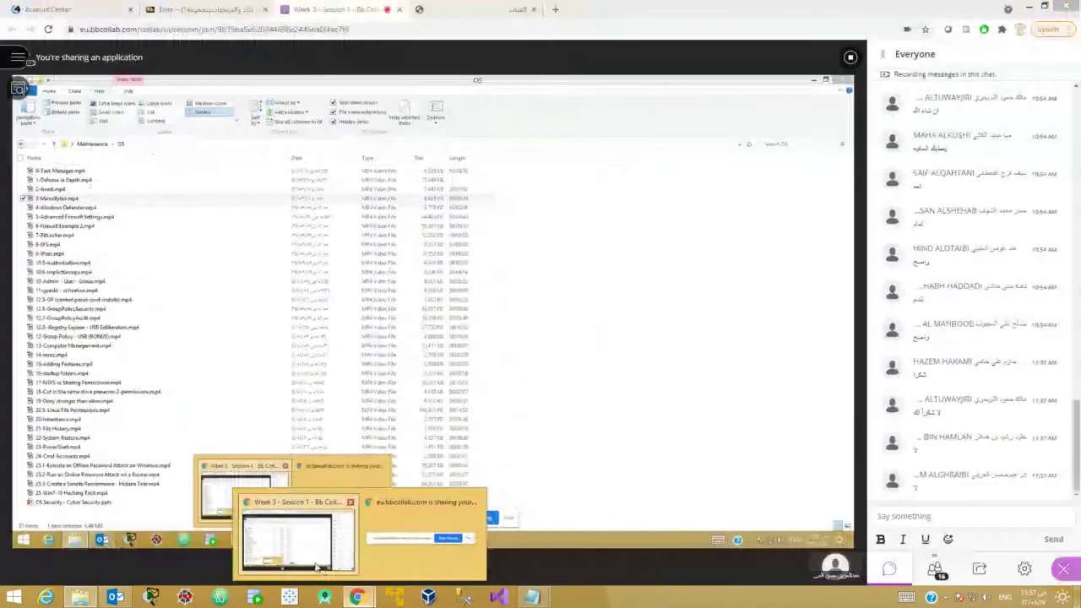
left_click(316, 568)
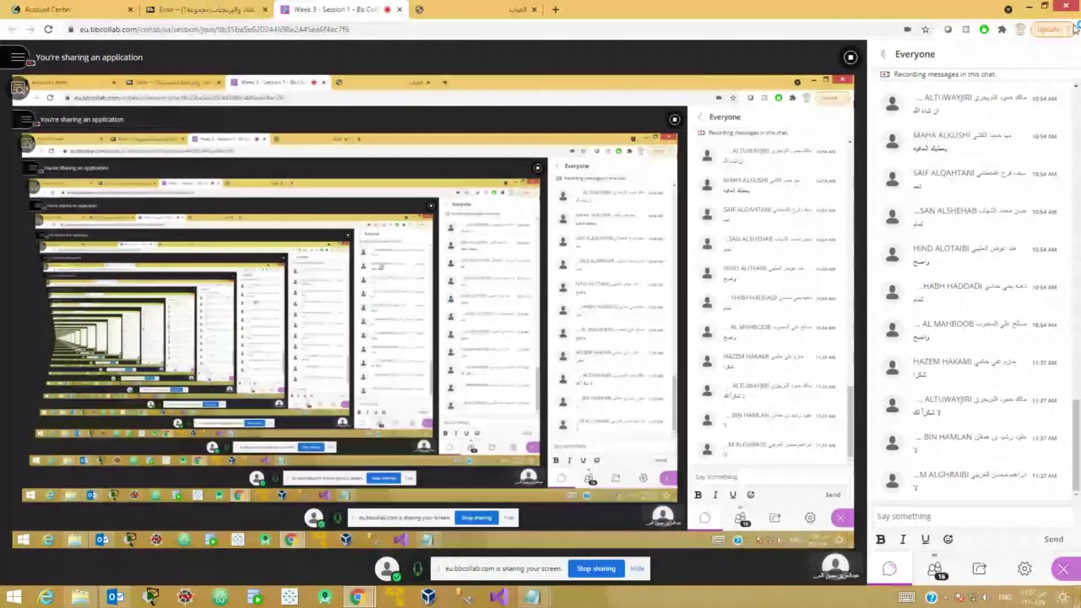
left_click(1030, 7)
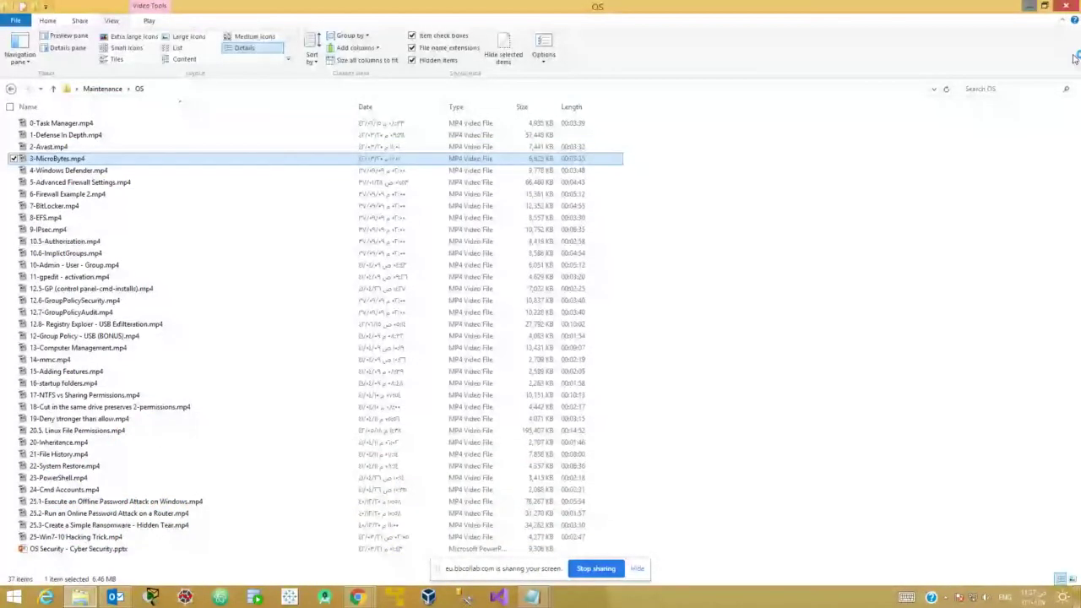
left_click(357, 598)
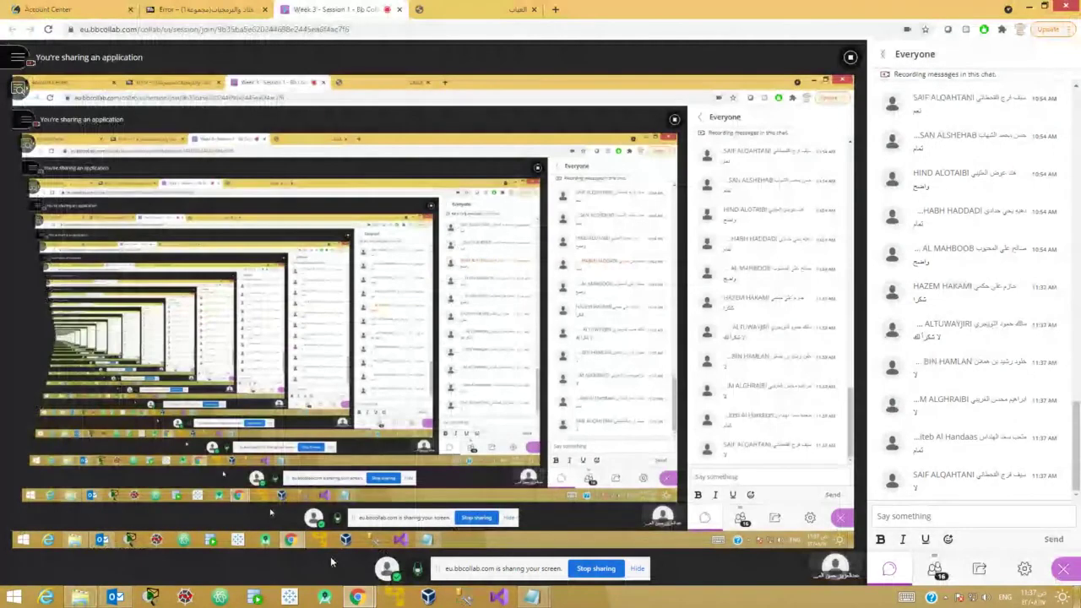
left_click(1020, 7)
Open 4-Windows Defender.mp4 from the OS folder and play it in full screen
left_click(55, 171)
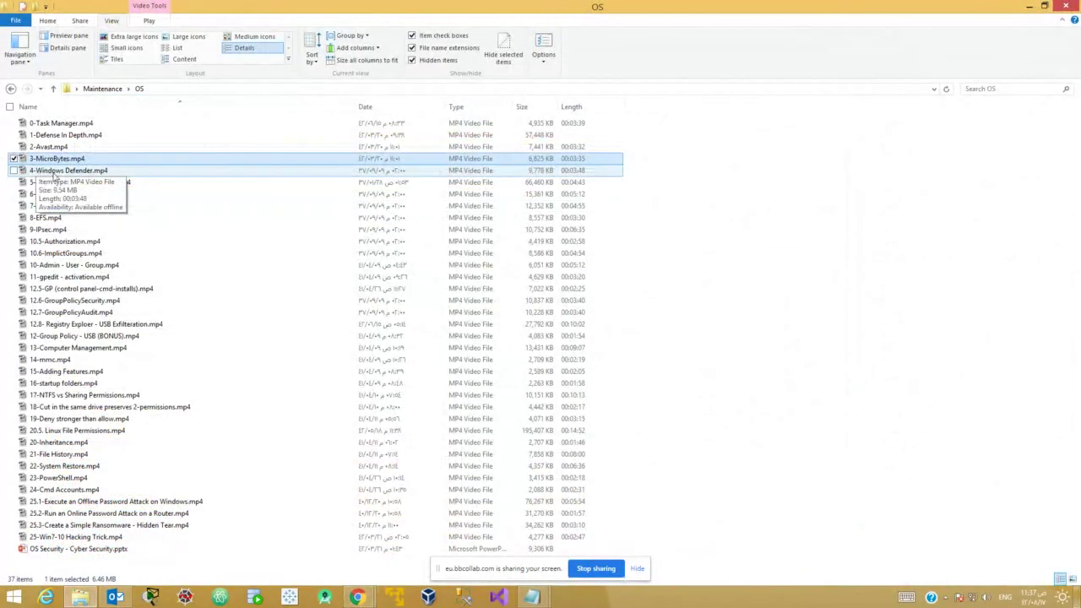
double_click(55, 171)
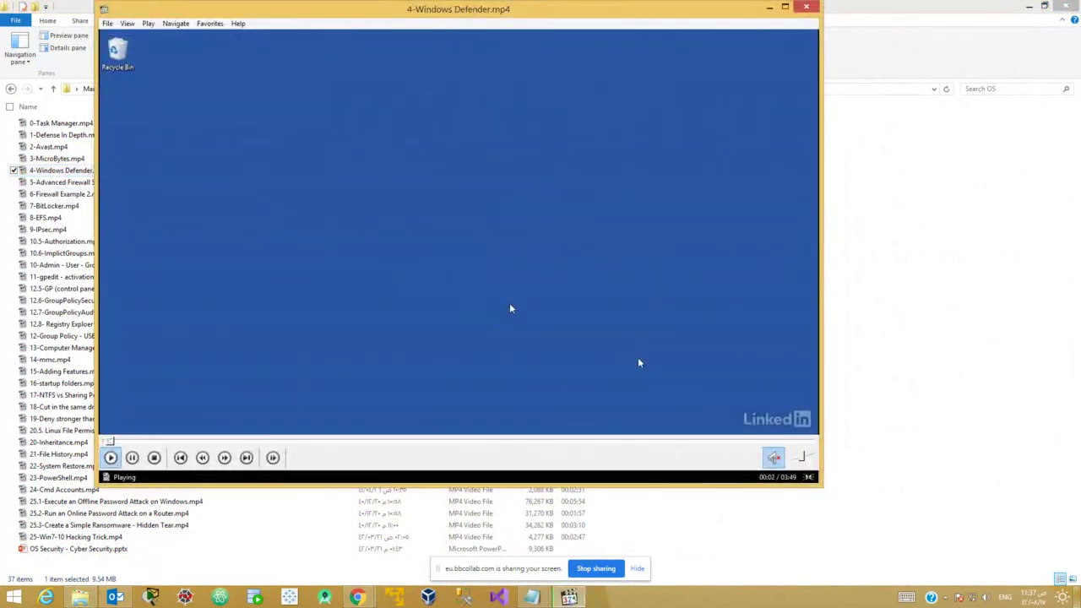
left_click_drag(336, 16, 480, 69)
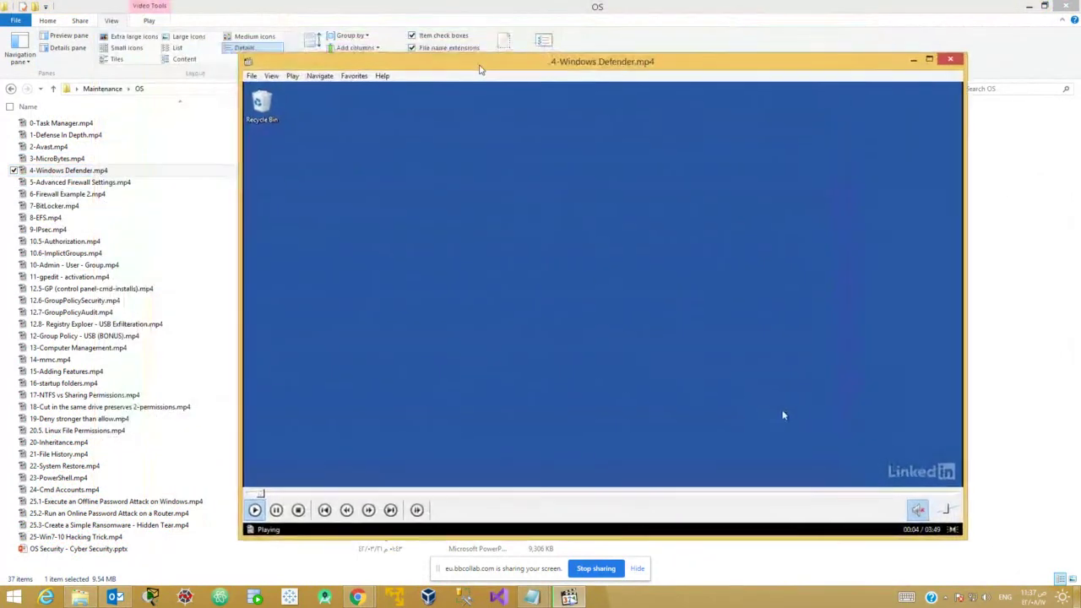
double_click(599, 269)
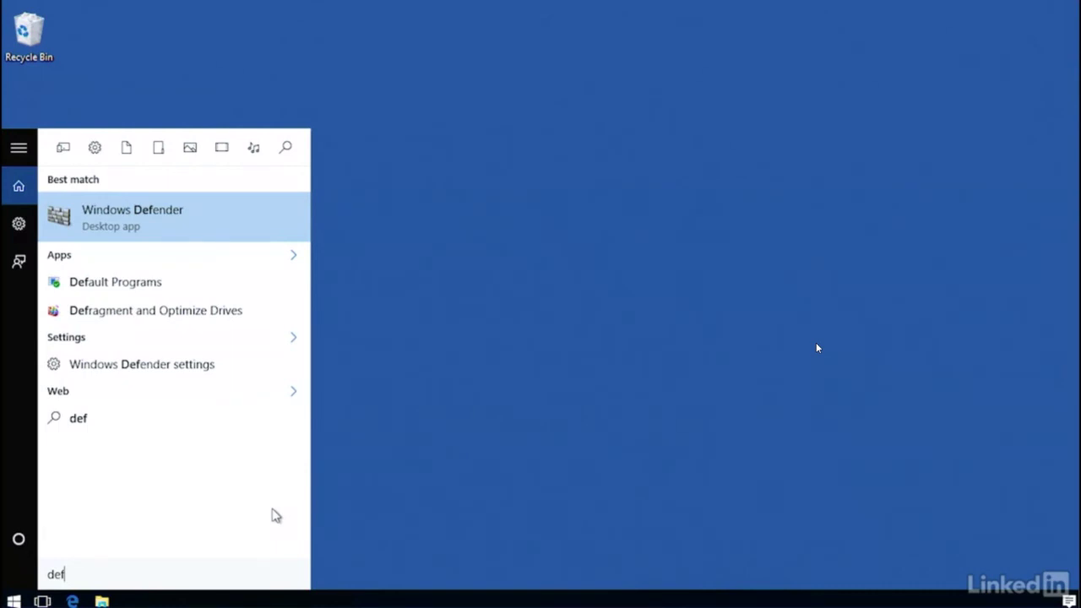
Find Windows Defender by searching for "defend" and set up a custom scan, expanding Local Disk (C:)
type("end")
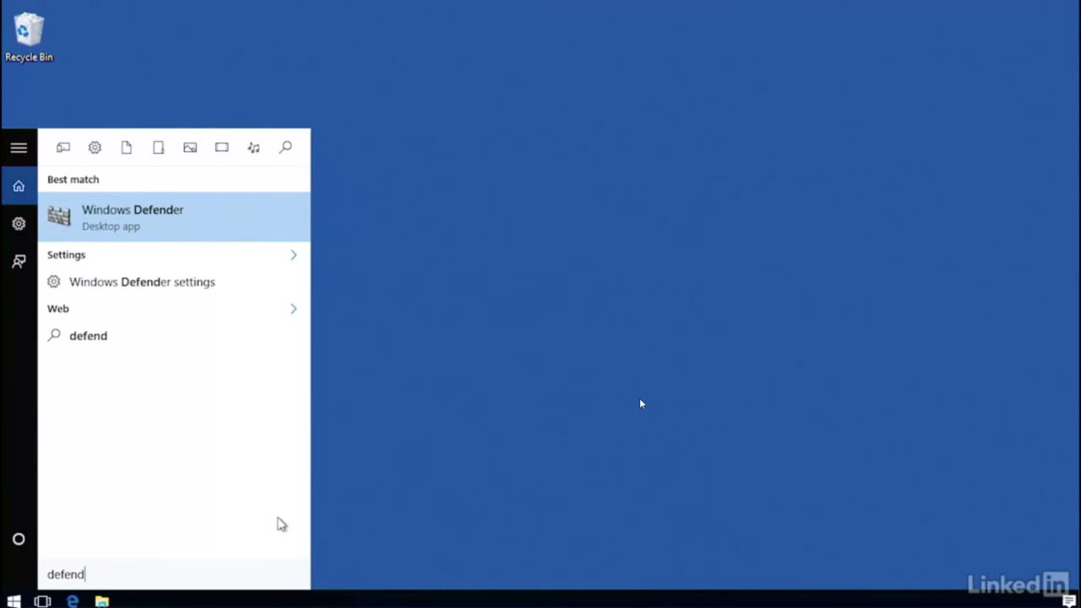
left_click(154, 219)
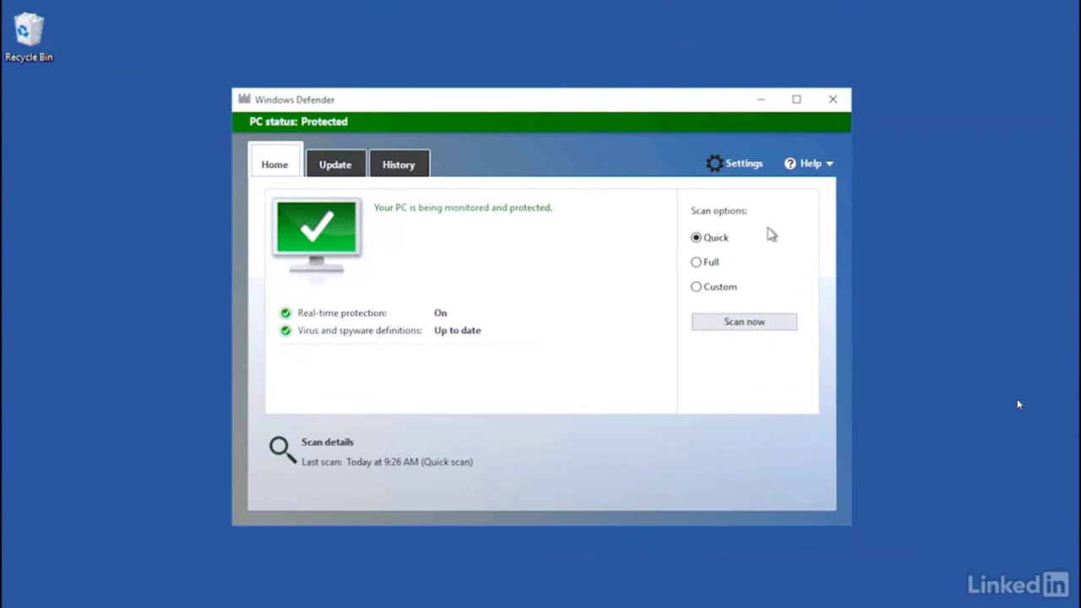
left_click(697, 286)
left_click(744, 321)
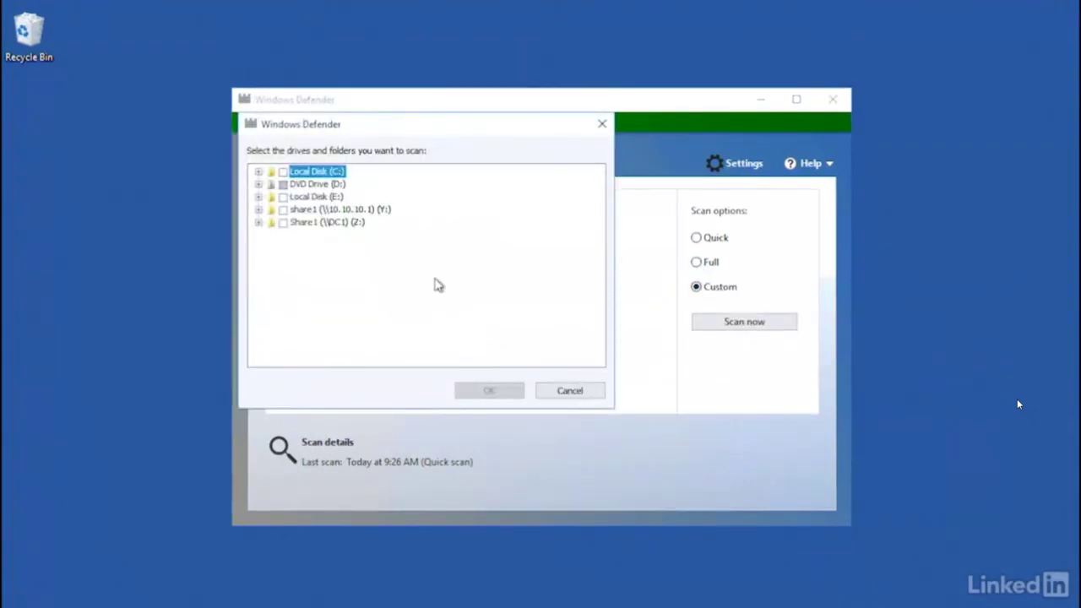
left_click(259, 172)
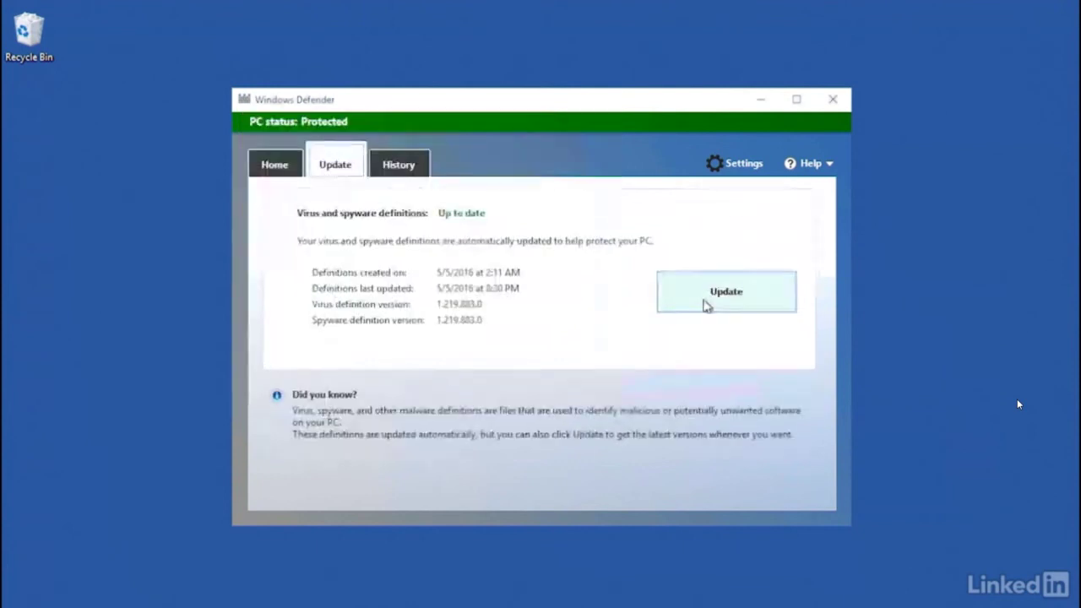
Update Windows Defender's virus and spyware definitions and request the details of the quarantined items in its history
left_click(705, 304)
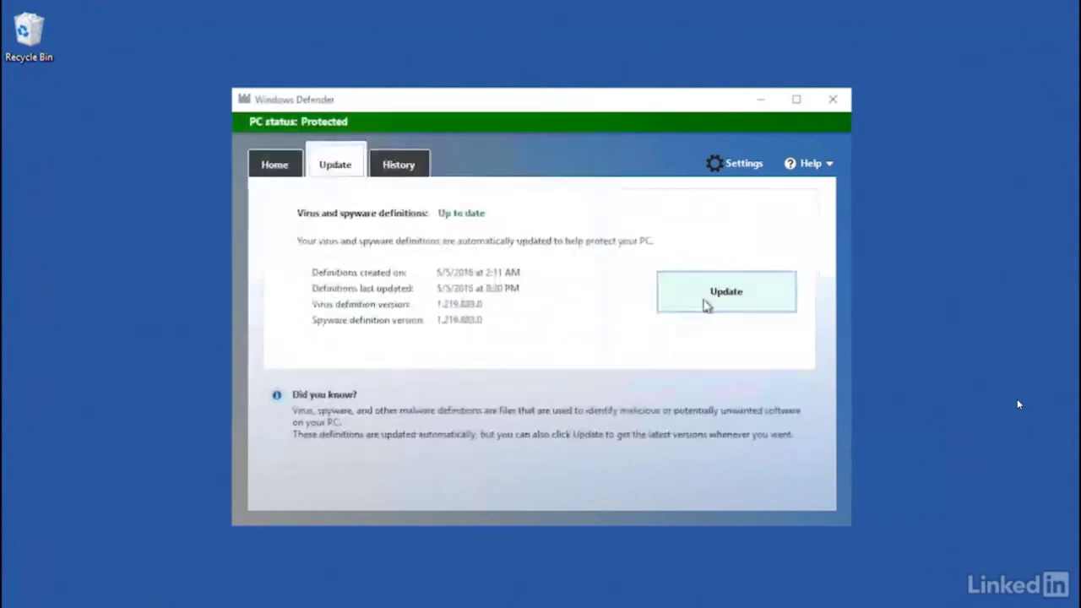
left_click(704, 304)
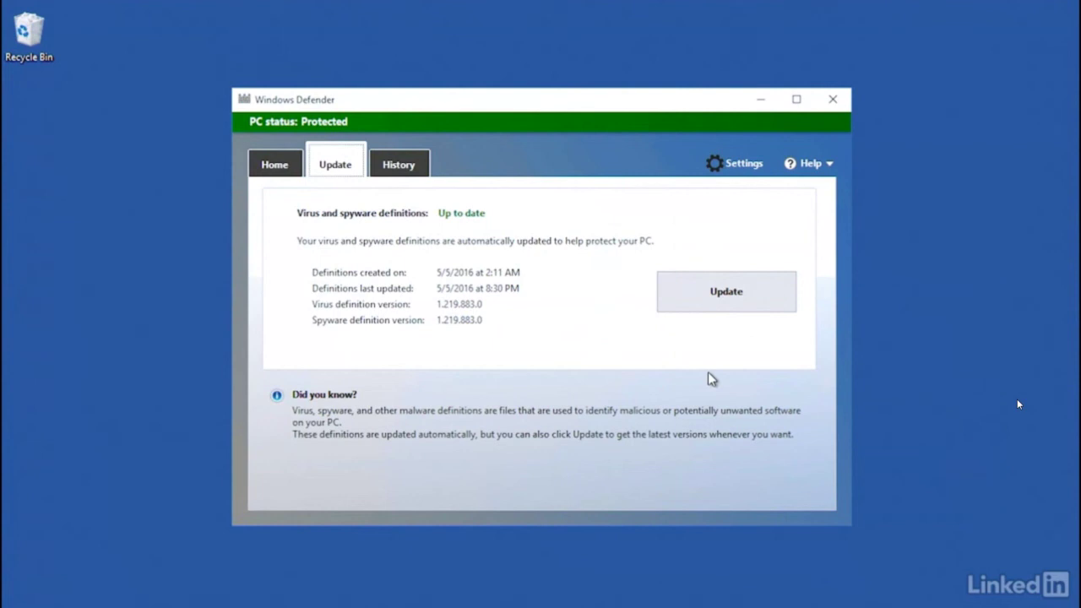
left_click(399, 164)
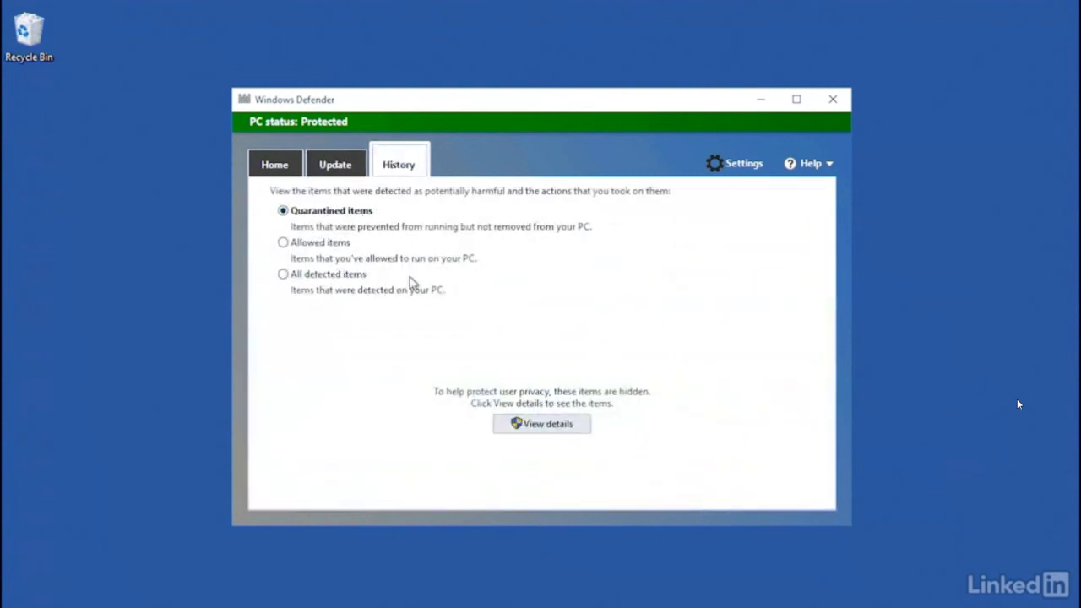
left_click(551, 425)
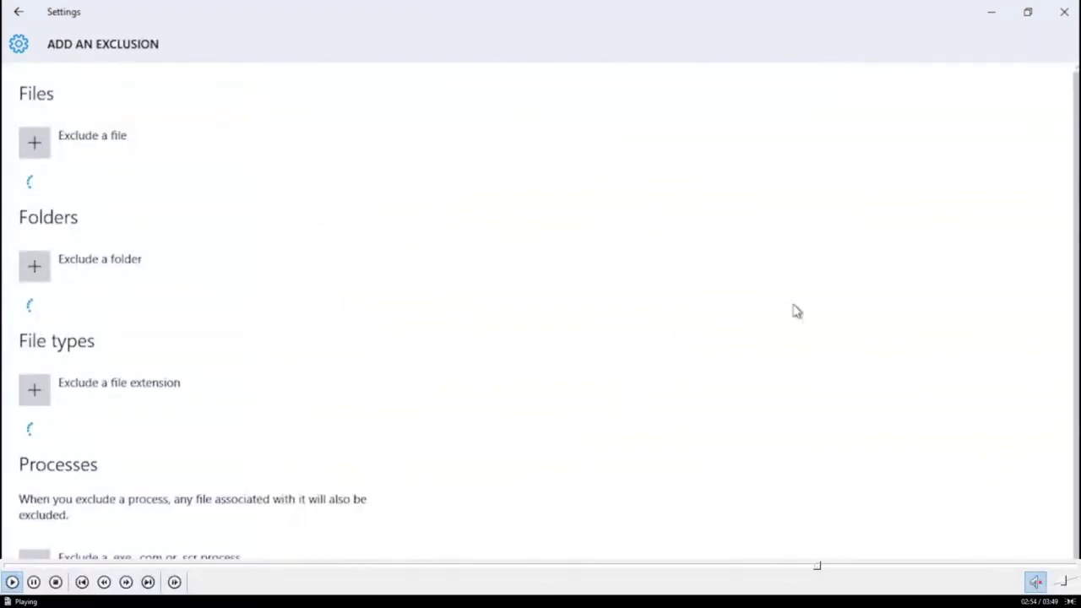
Jump back in the video to the Exclusions setting and review the file, folder, file type and process exclusion options
key("Left")
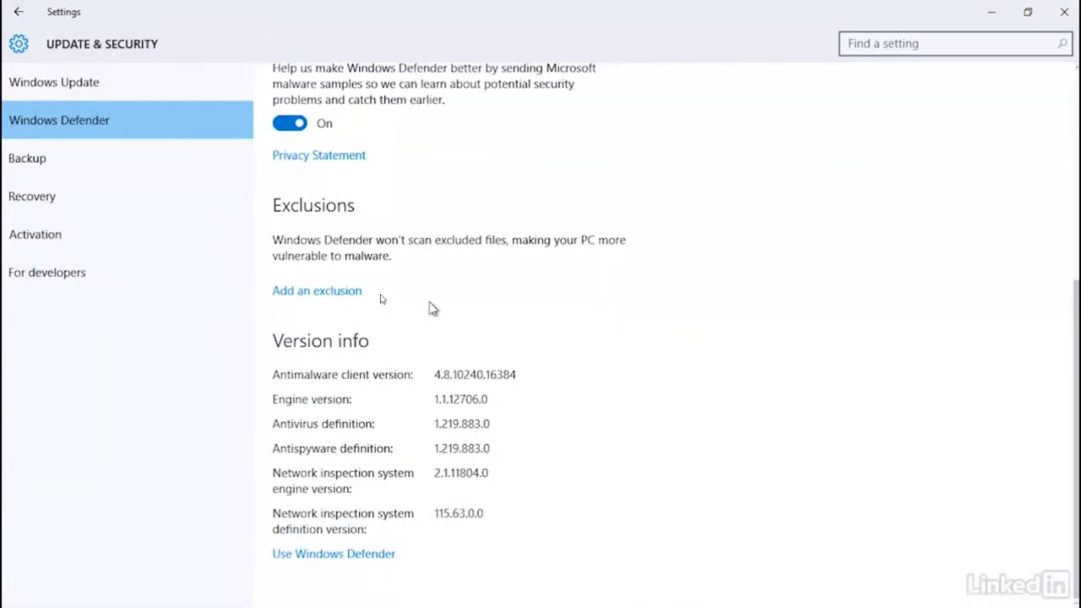
left_click(328, 296)
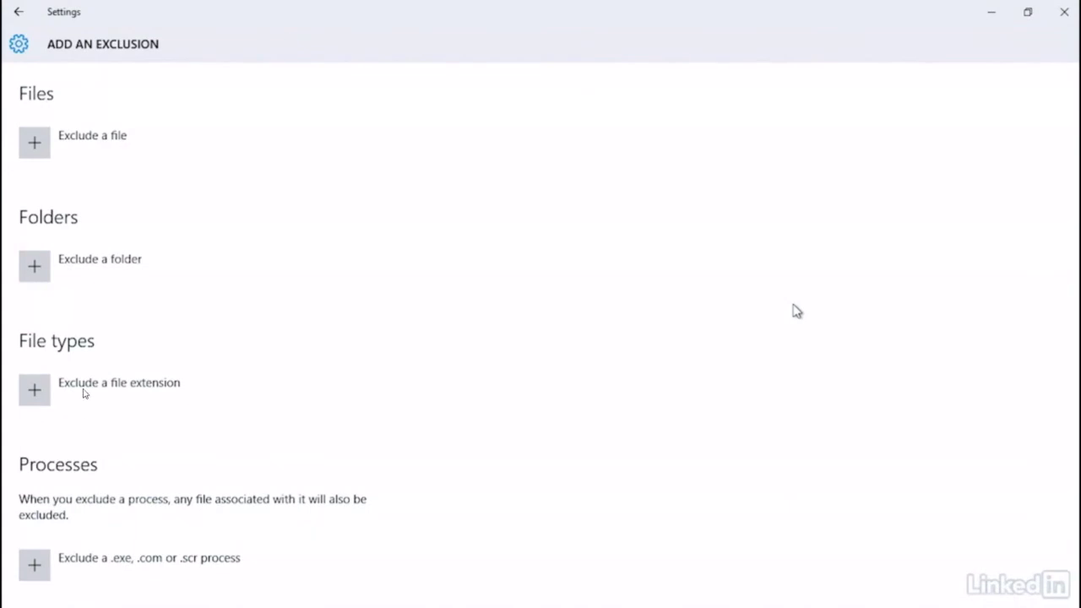
mouse_move(51, 575)
mouse_move(851, 566)
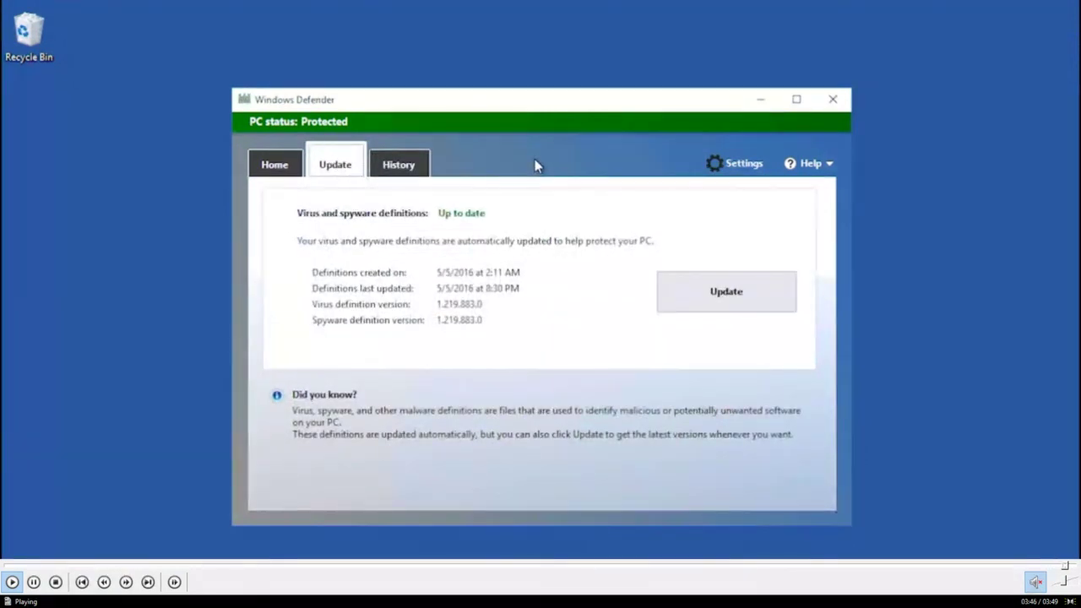
Leave full screen and close the 4-Windows Defender.mp4 video player
key("Escape")
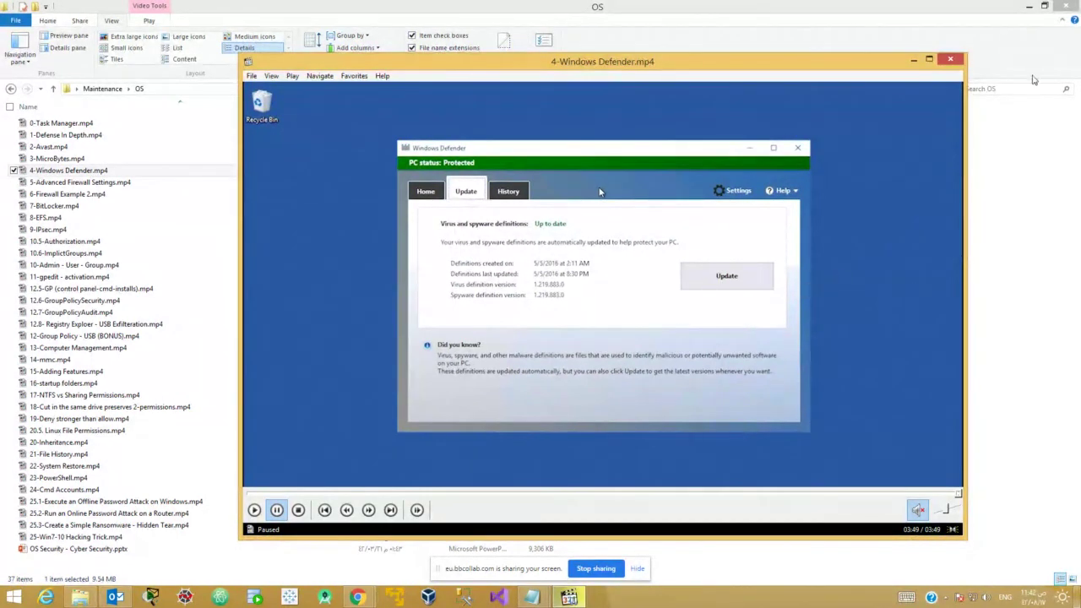
left_click(952, 60)
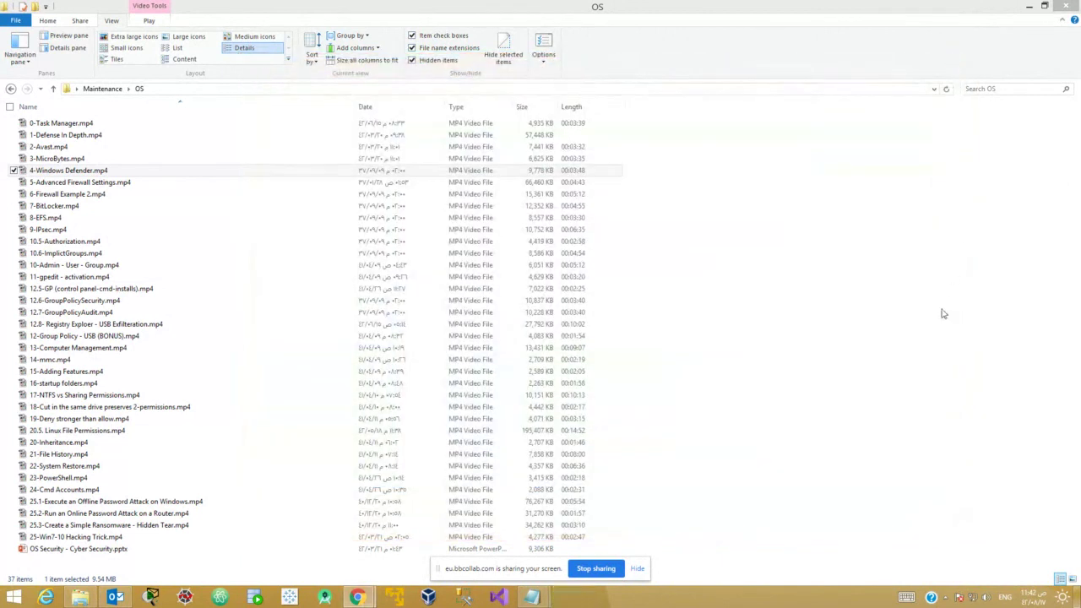
left_click(943, 315)
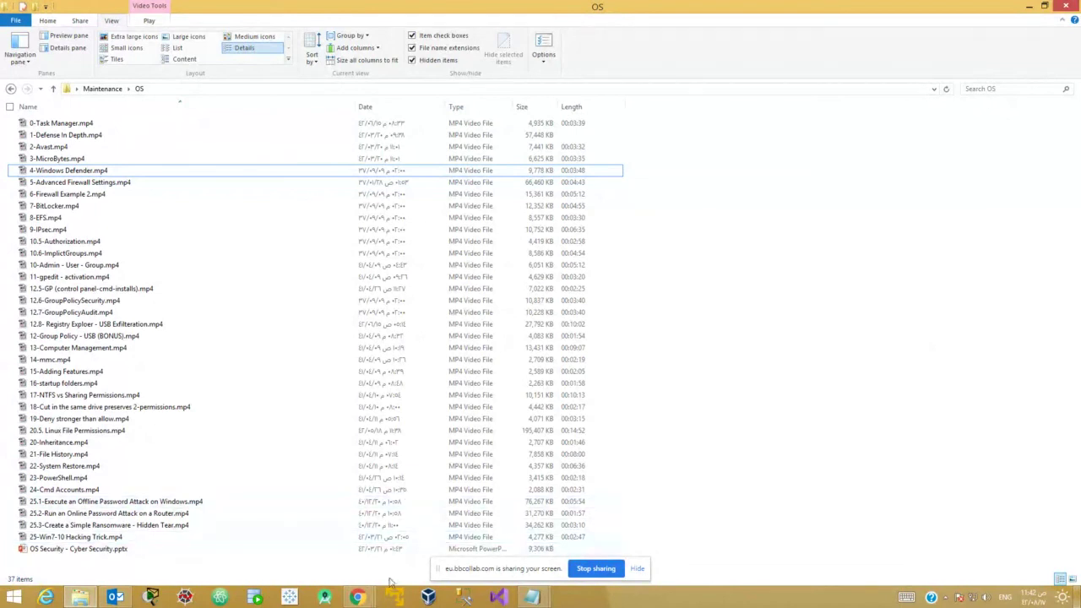
Switch to the Week 3 - Session 1 Collaborate window in Chrome and check the students' chat messages
left_click(357, 597)
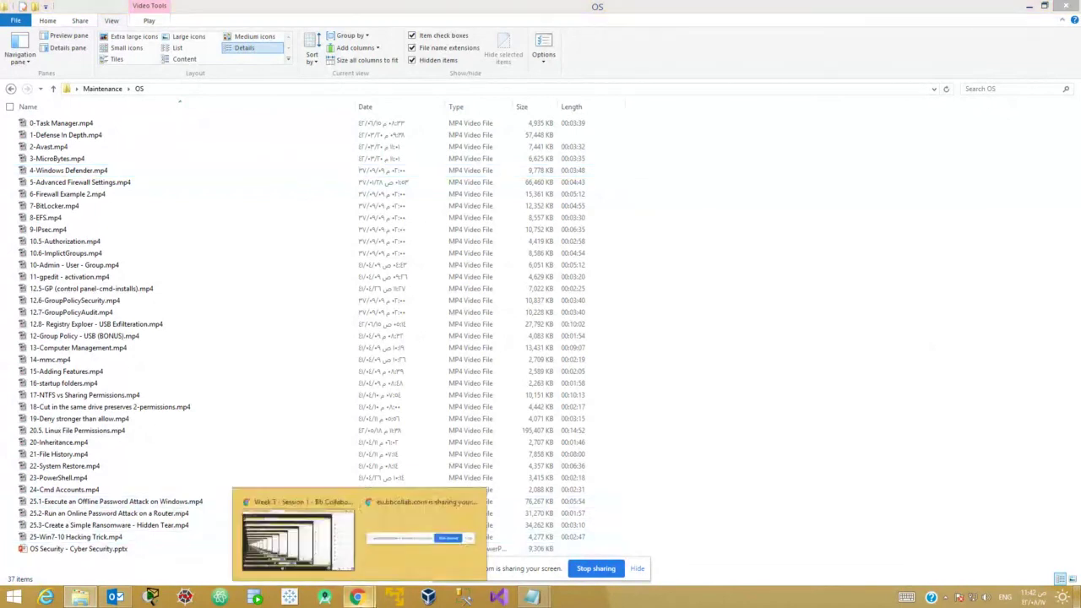
left_click(338, 548)
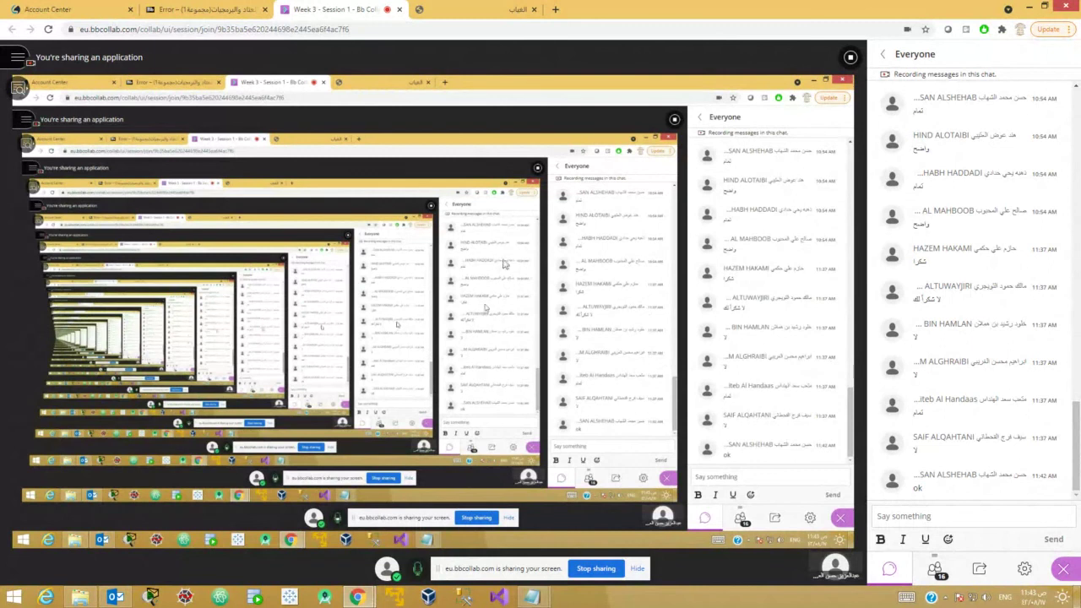
left_click(153, 10)
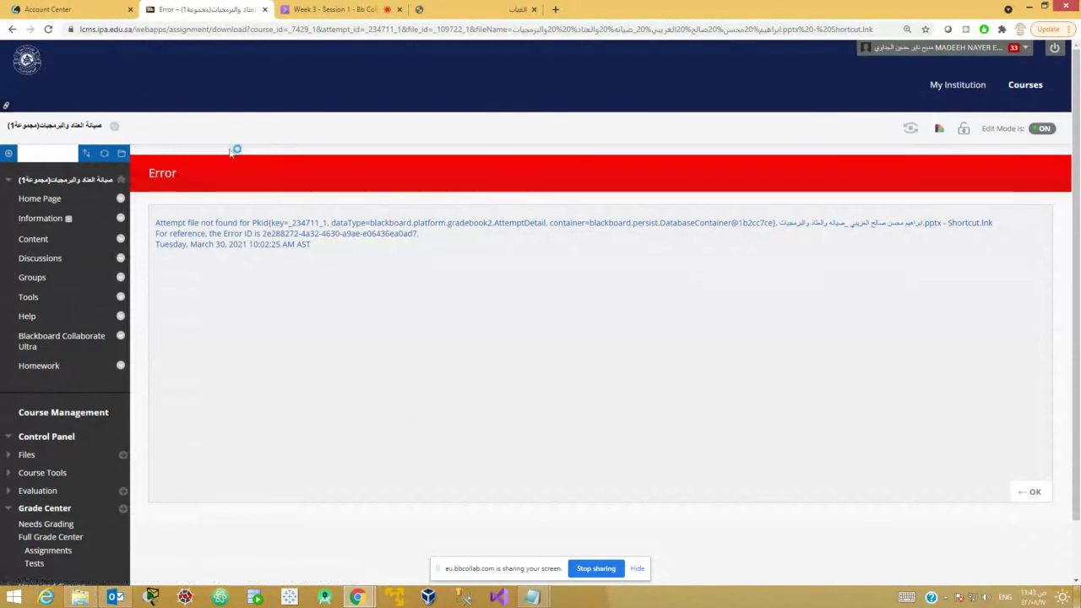
left_click(309, 10)
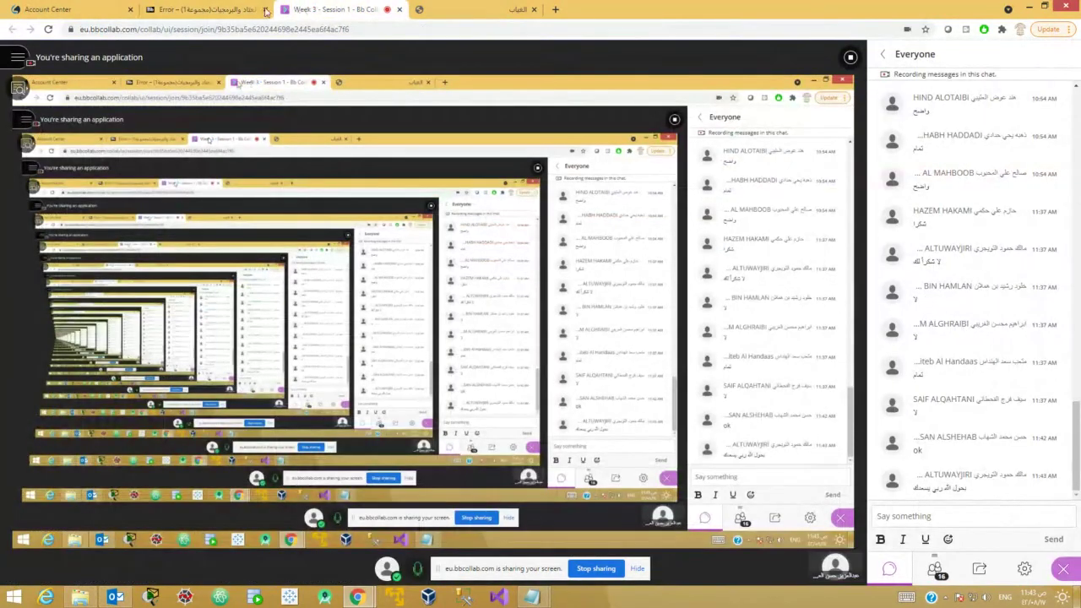
Open the Blackboard course's Homework page and begin a preview of the Week Two test, showing its first questions
left_click(228, 10)
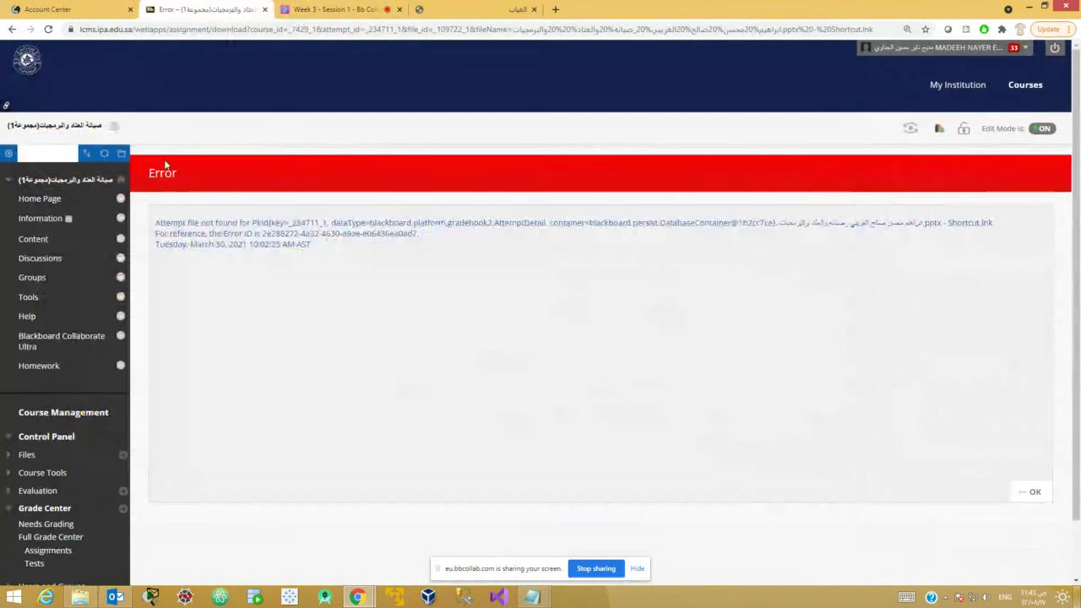
left_click(39, 367)
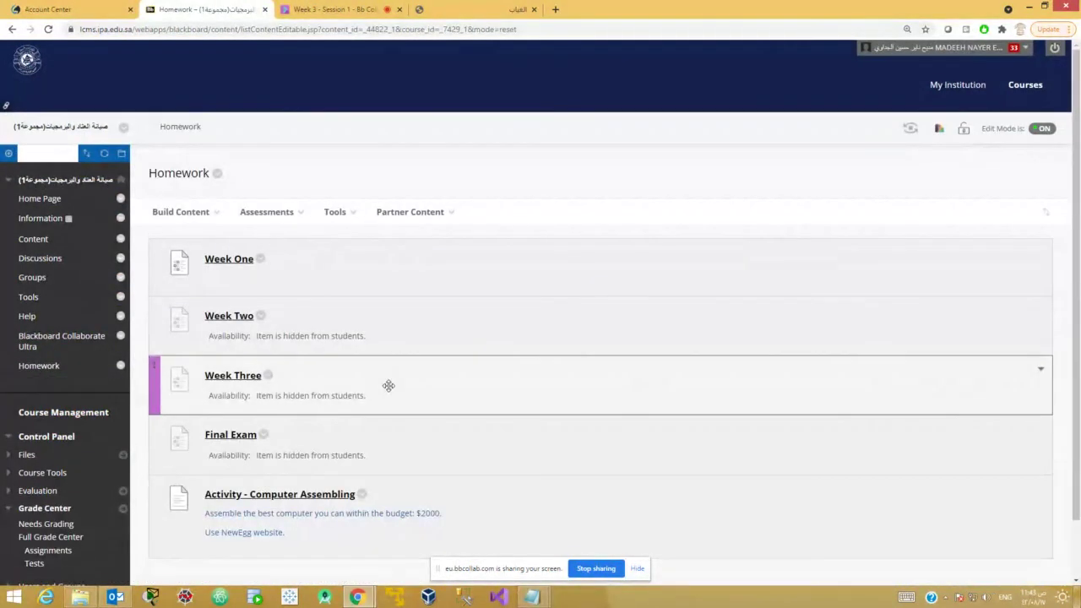
scroll(387, 381, "down", 1)
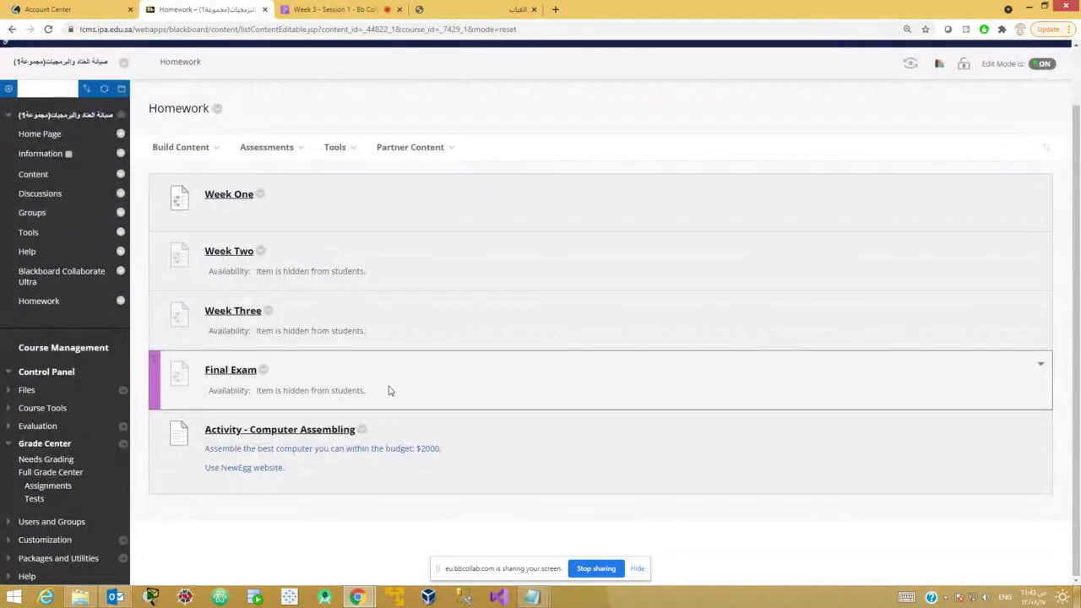
left_click(234, 258)
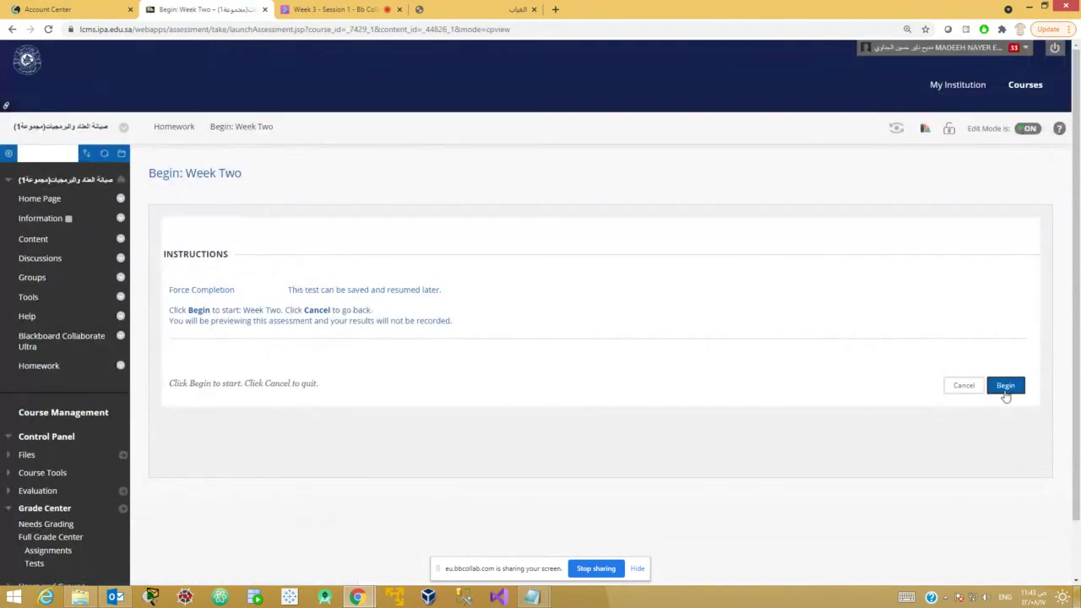
left_click(1005, 386)
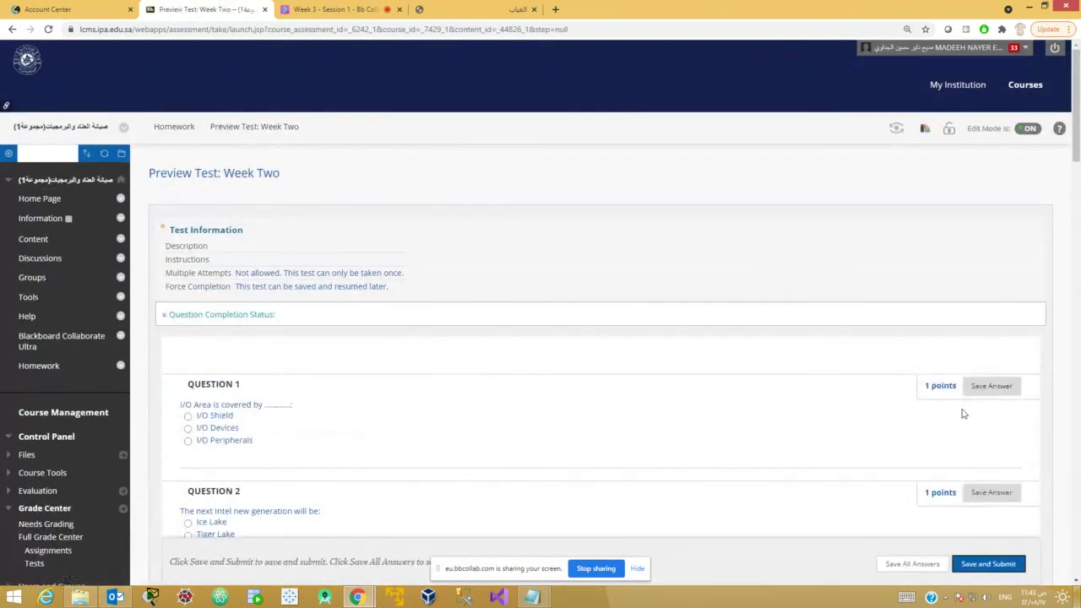
scroll(964, 414, "down", 2)
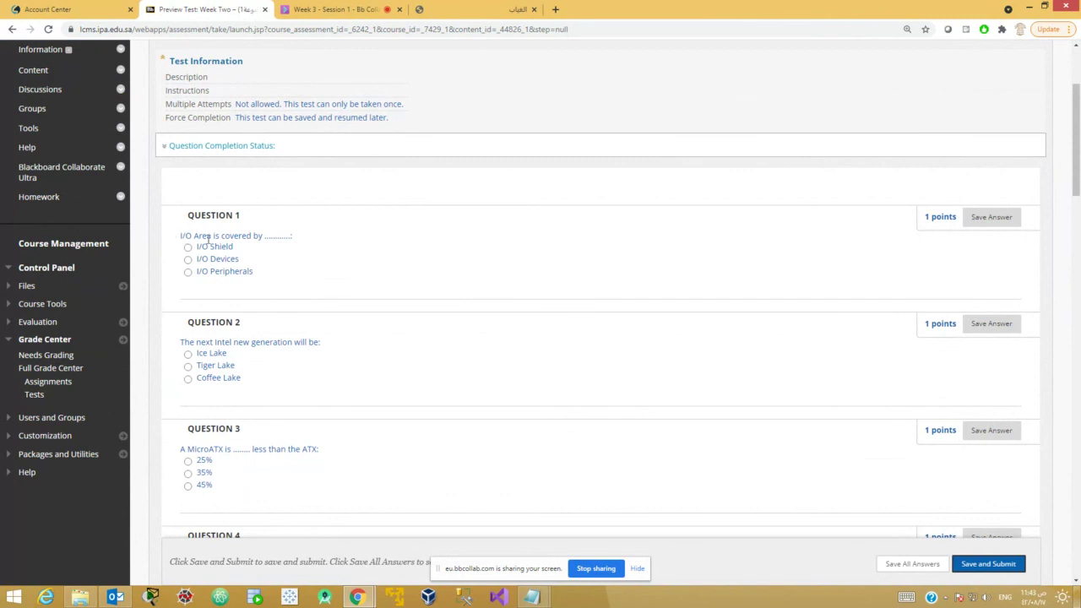
Review Questions 1 to 4 of the Week Two test preview, highlighting "I/O Area" in Question 1
left_click_drag(212, 236, 294, 236)
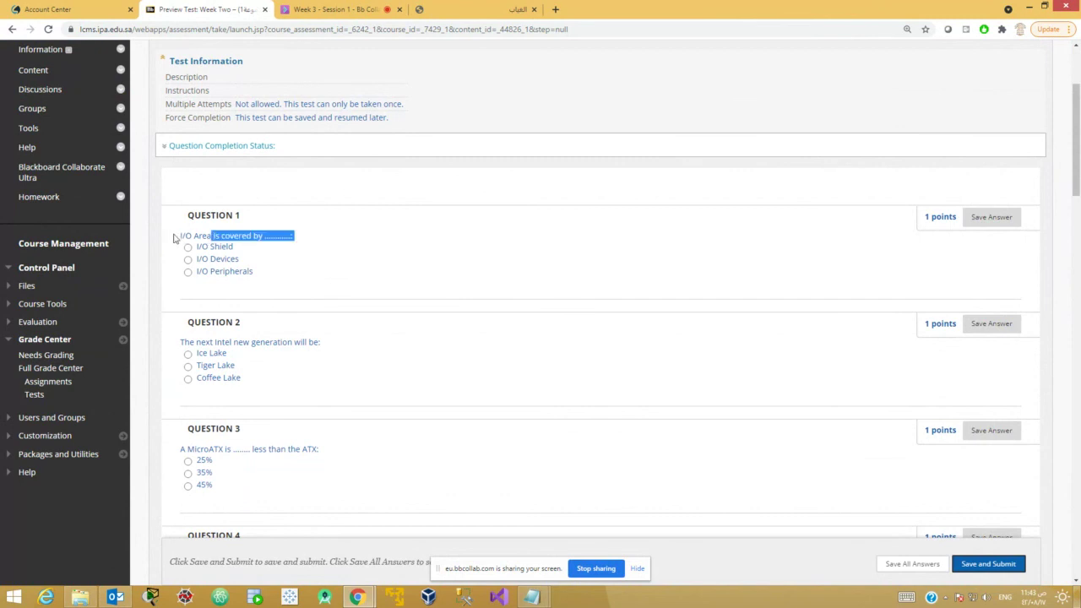
left_click_drag(211, 236, 182, 237)
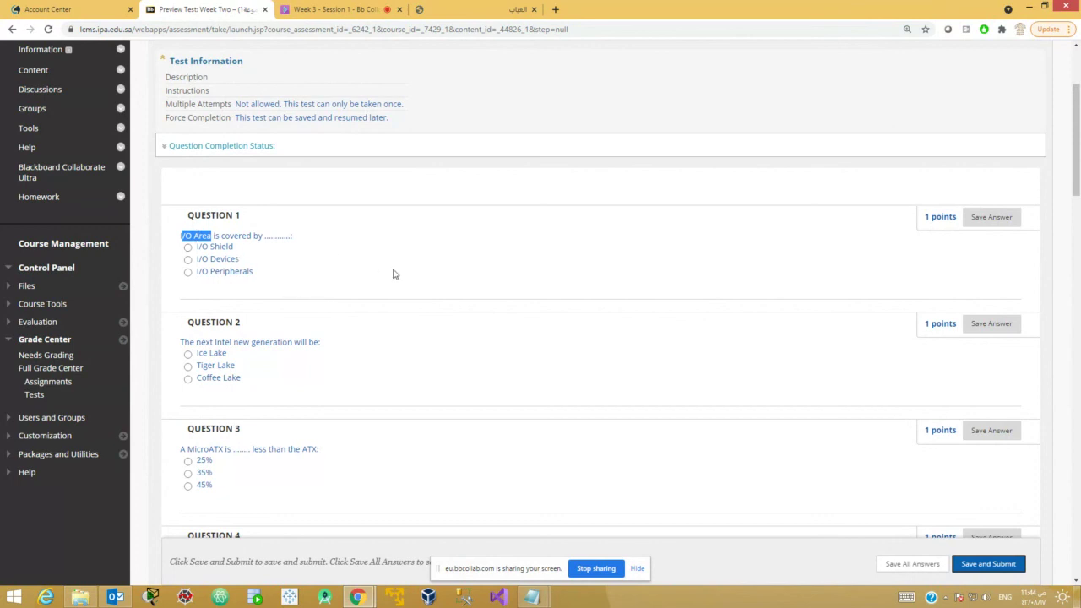
scroll(393, 273, "down", 3)
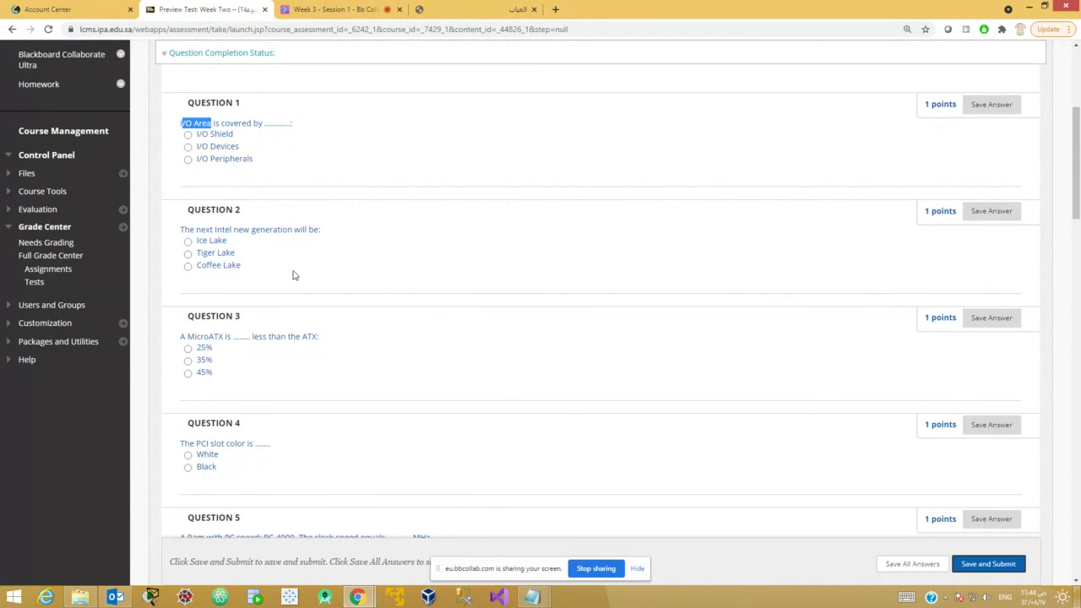
scroll(303, 316, "down", 1)
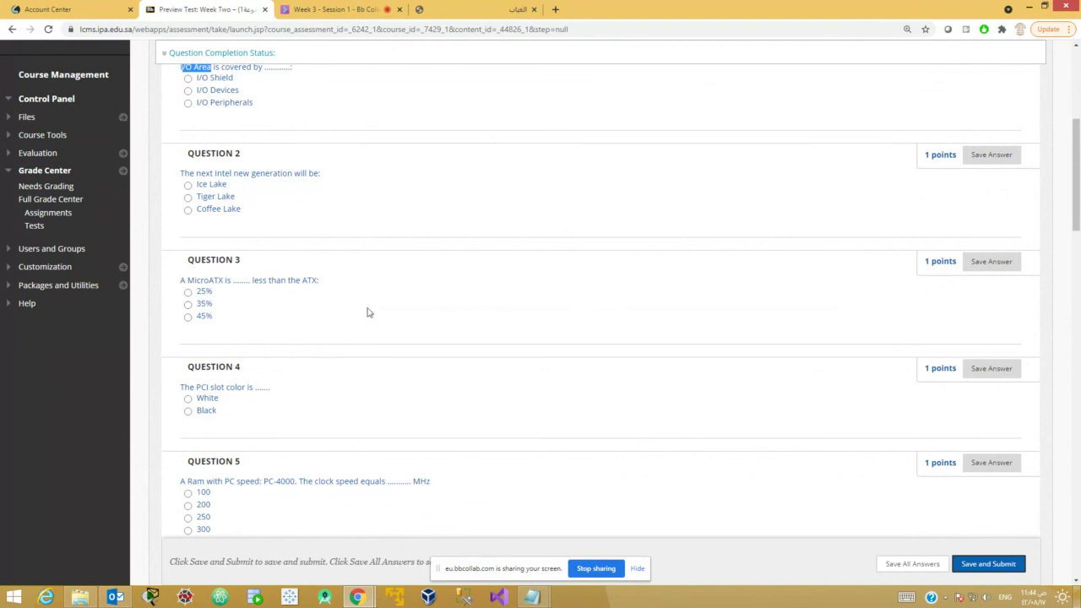
scroll(433, 344, "down", 2)
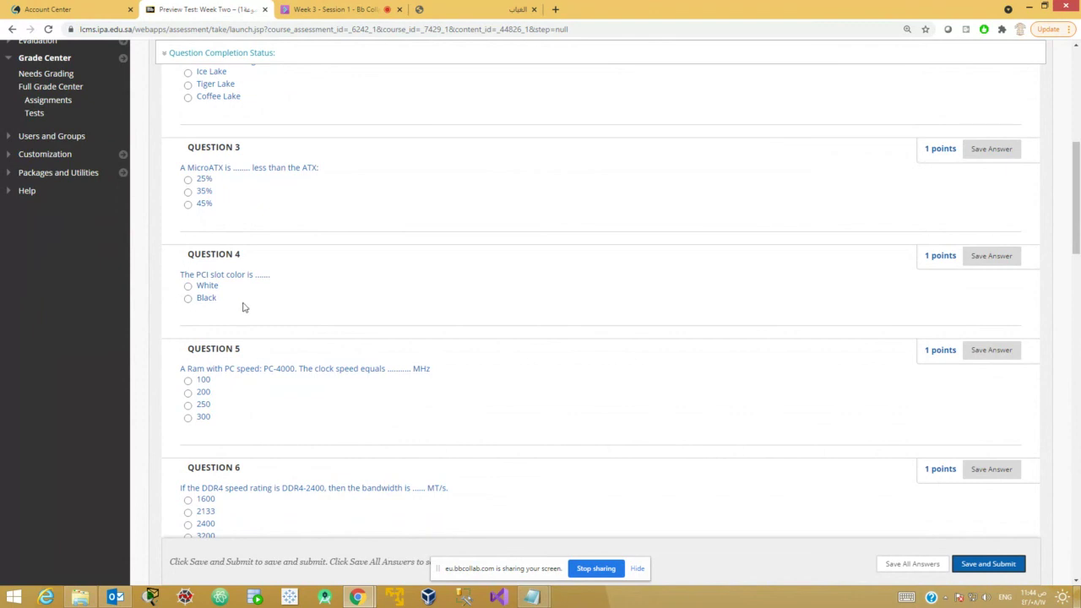
Review the RAM speed Questions 5 and 6, highlighting 4000 in the PC speed and the DDR4 rating and MT/s wording
scroll(295, 359, "down", 2)
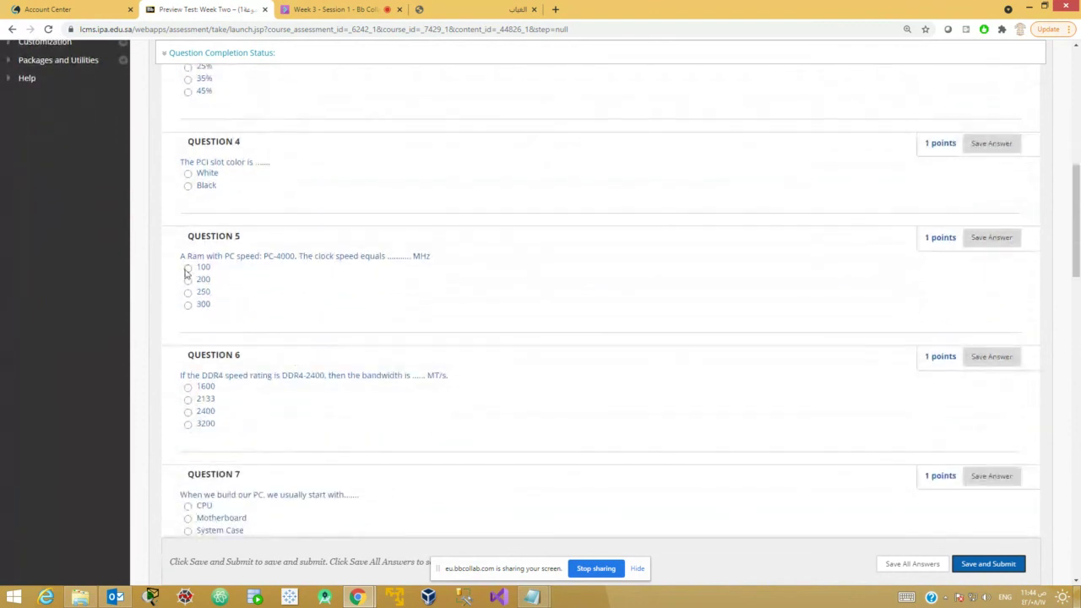
double_click(285, 257)
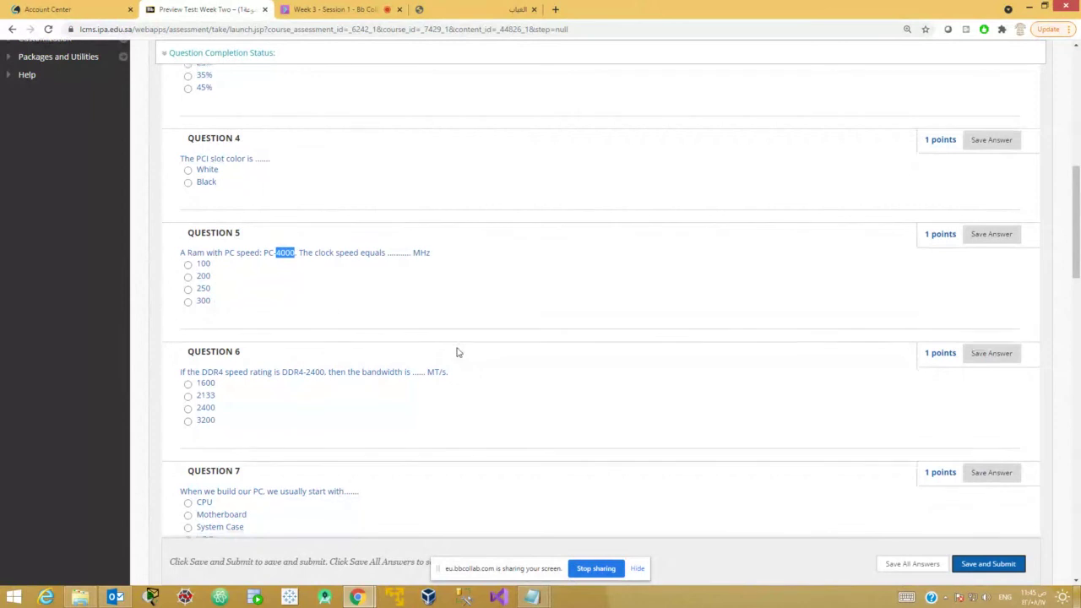
scroll(456, 353, "down", 2)
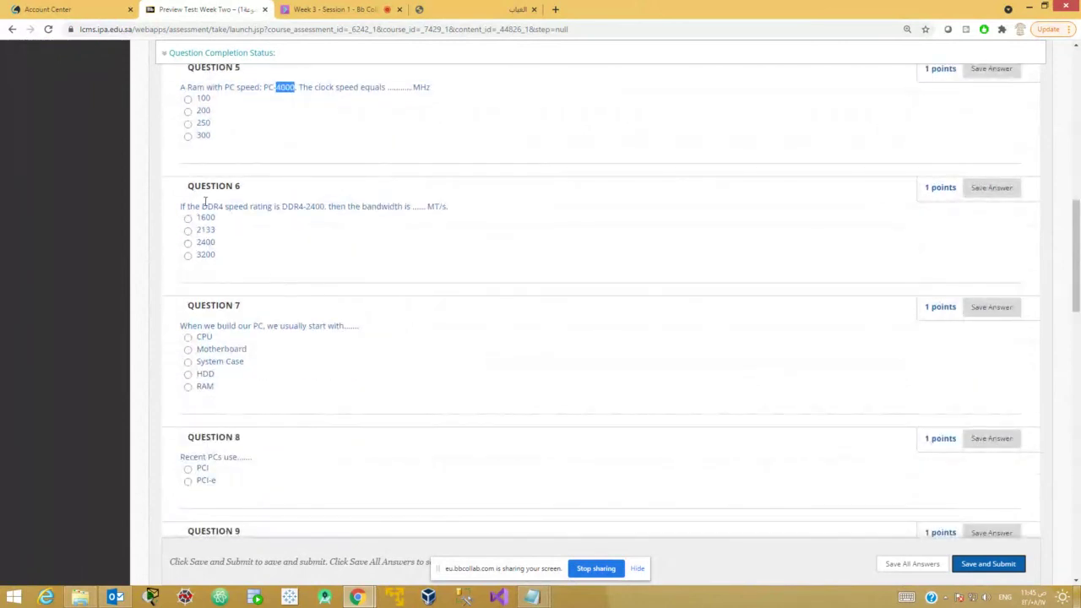
double_click(212, 206)
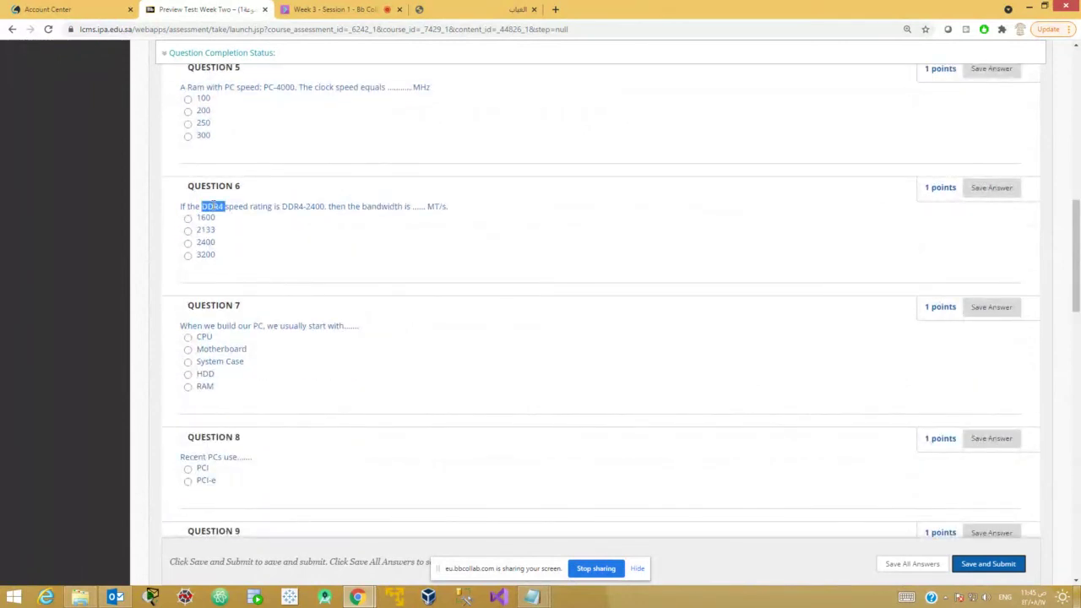
left_click(317, 209)
double_click(316, 209)
left_click_drag(446, 207, 413, 206)
left_click_drag(298, 207, 309, 206)
Review Questions 7 to 9 on PC building, PCI slots and recent AMD processors, highlighting "AMD" in Question 9
scroll(314, 369, "down", 2)
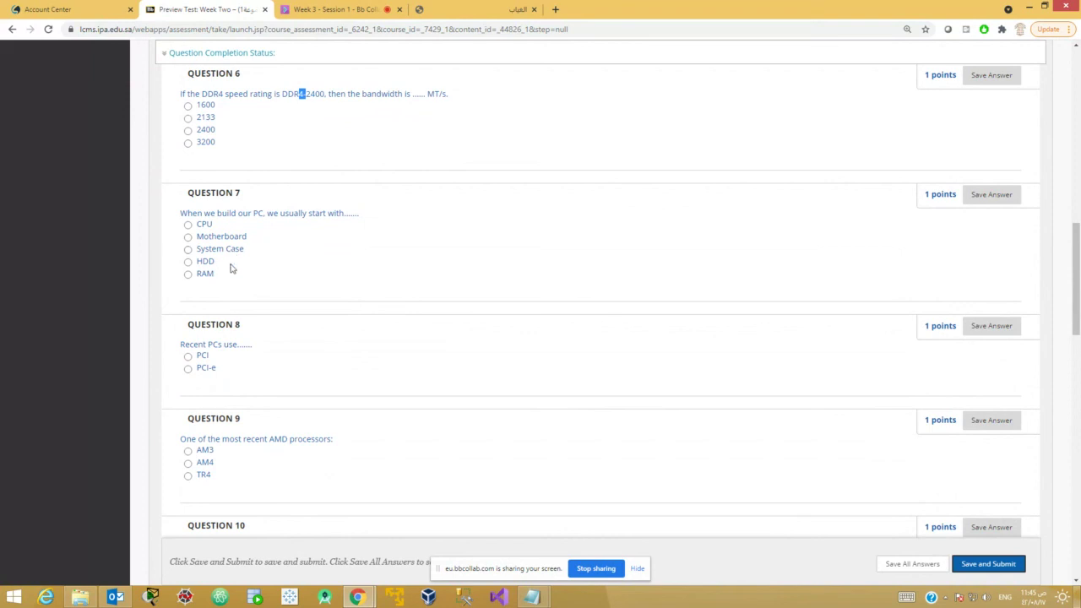
scroll(368, 365, "down", 2)
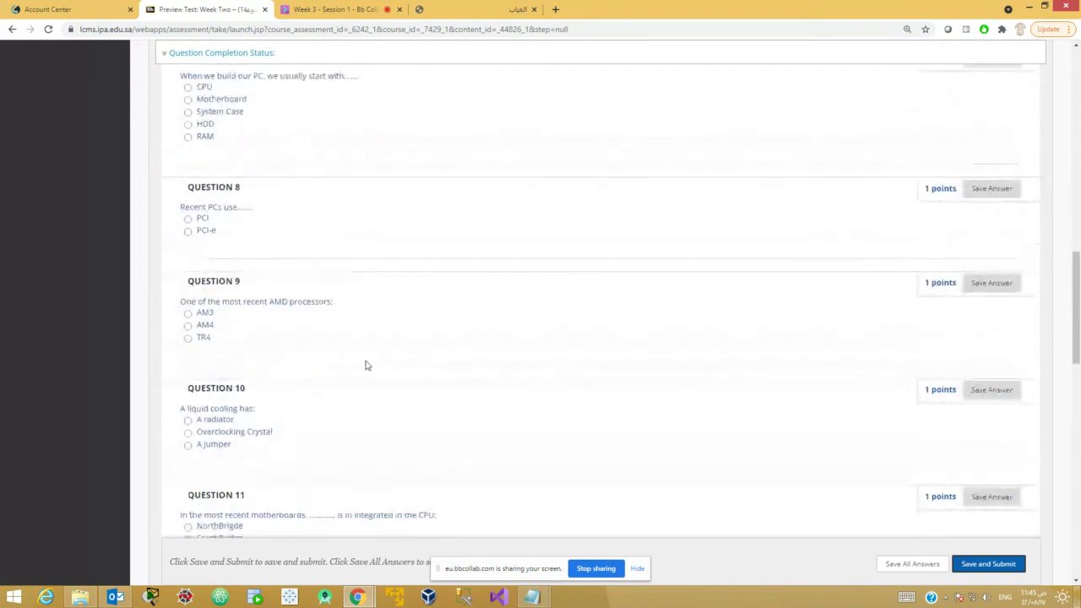
scroll(367, 365, "up", 1)
scroll(367, 365, "down", 1)
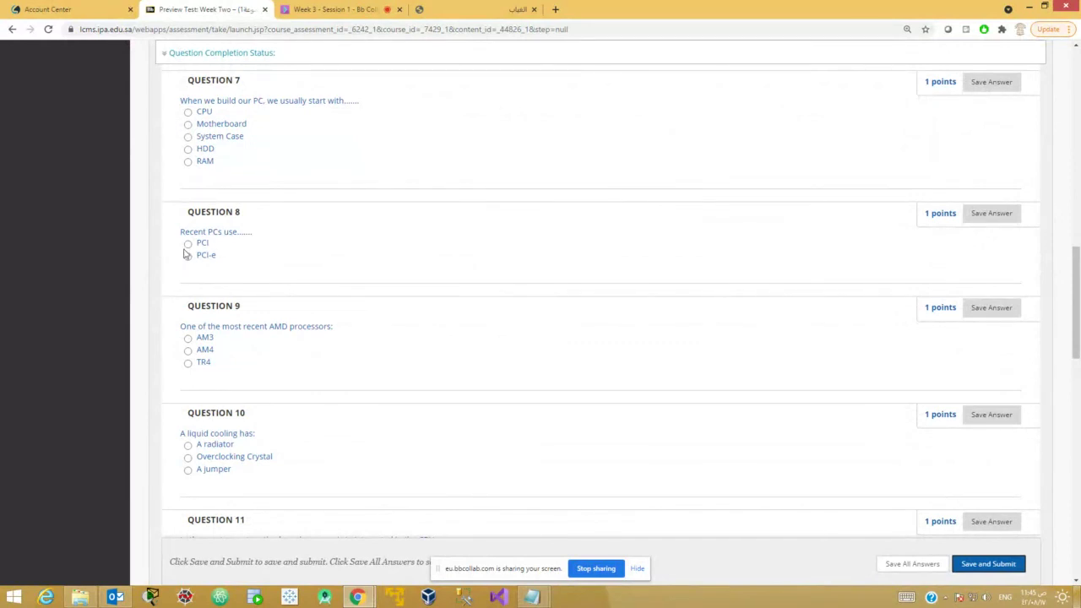
scroll(1078, 307, "down", 3)
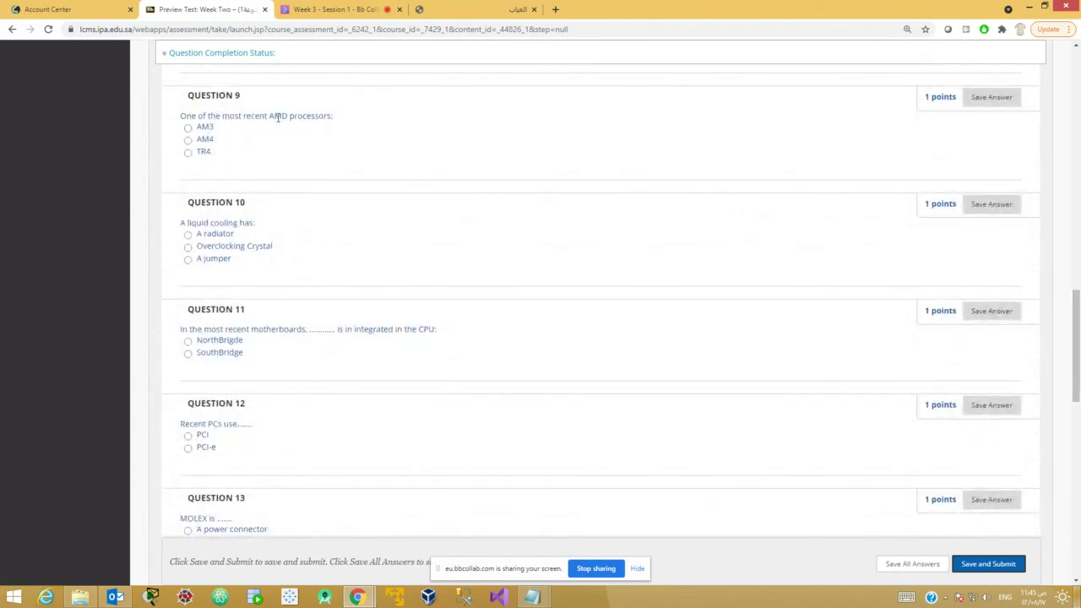
double_click(278, 116)
Review Questions 10 to 16, from liquid cooling and motherboard bridges through MOLEX and DDR slots to NewEgg
scroll(330, 382, "down", 2)
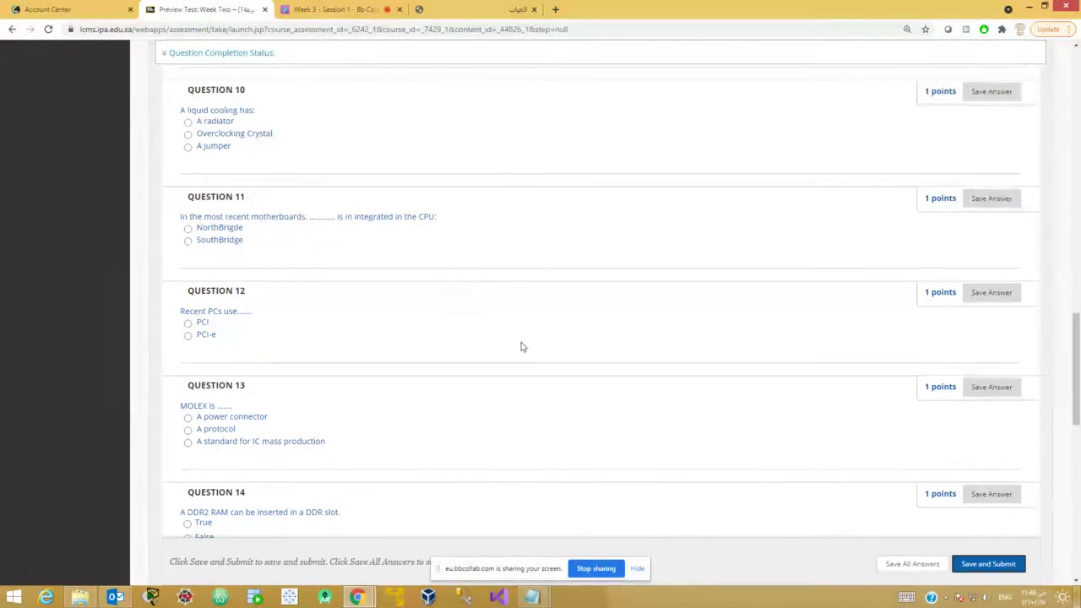
scroll(518, 344, "down", 1)
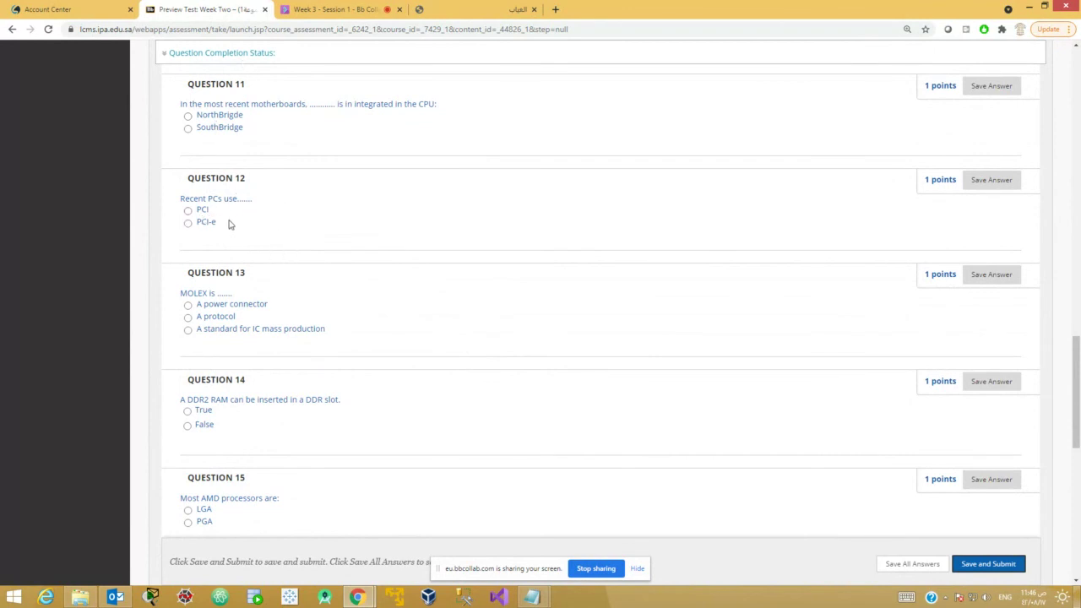
scroll(305, 315, "down", 1)
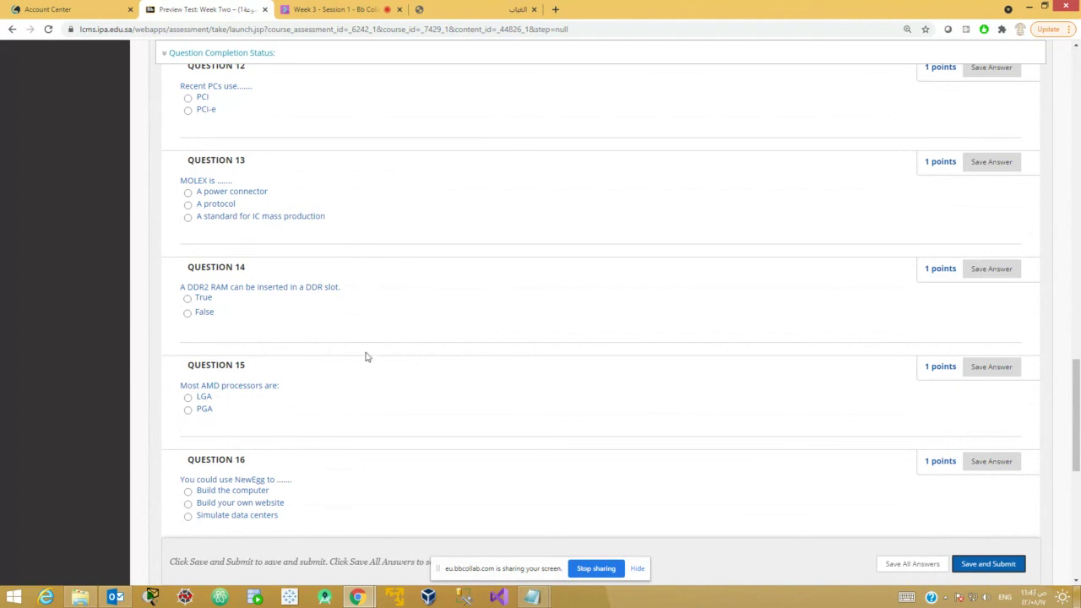
scroll(365, 358, "down", 1)
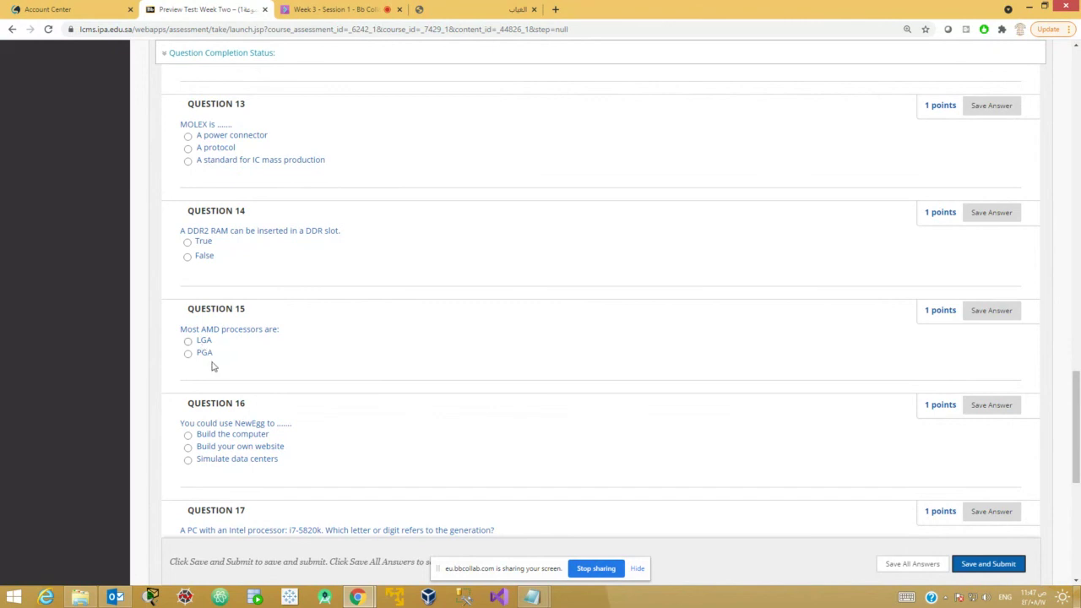
scroll(263, 366, "down", 2)
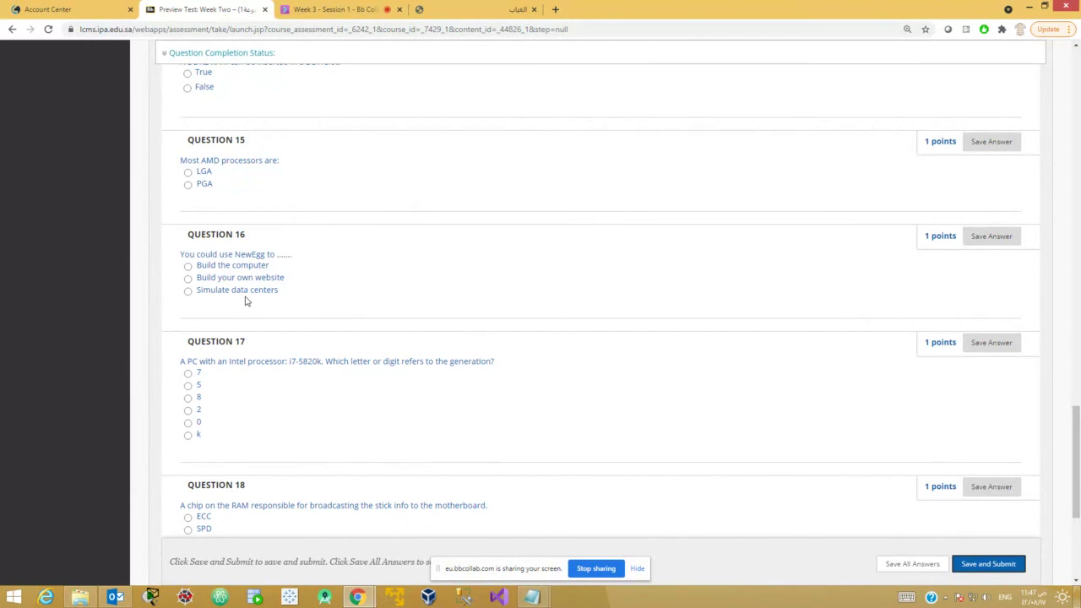
Review Questions 17 to 20, highlighting the i7-5820k model, "generation" and "broadcasting", and skim back through the test
scroll(246, 301, "down", 2)
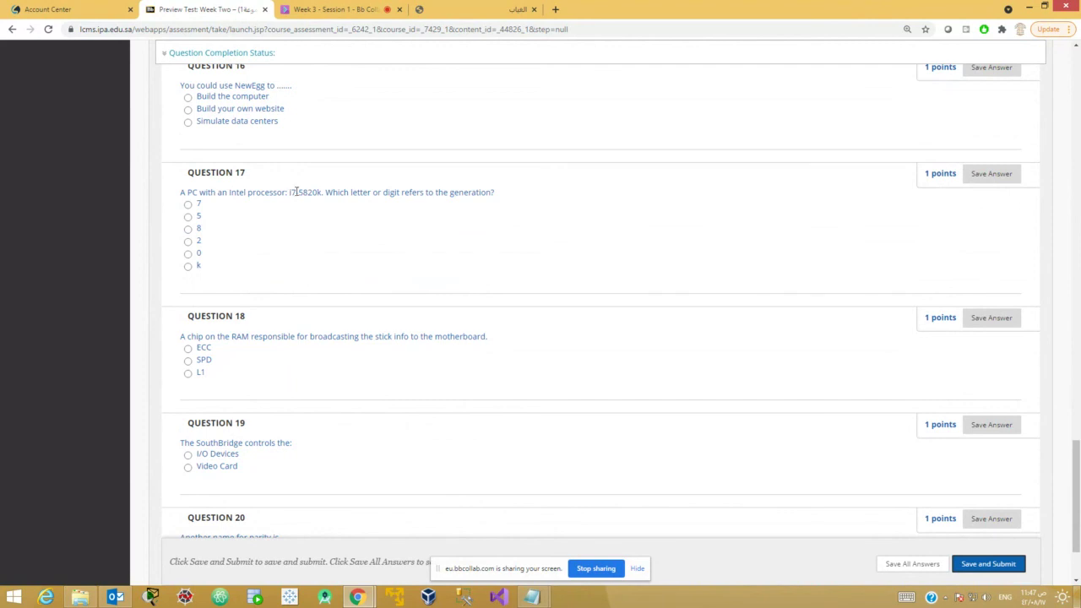
left_click_drag(323, 194, 277, 194)
double_click(470, 194)
scroll(294, 241, "down", 3)
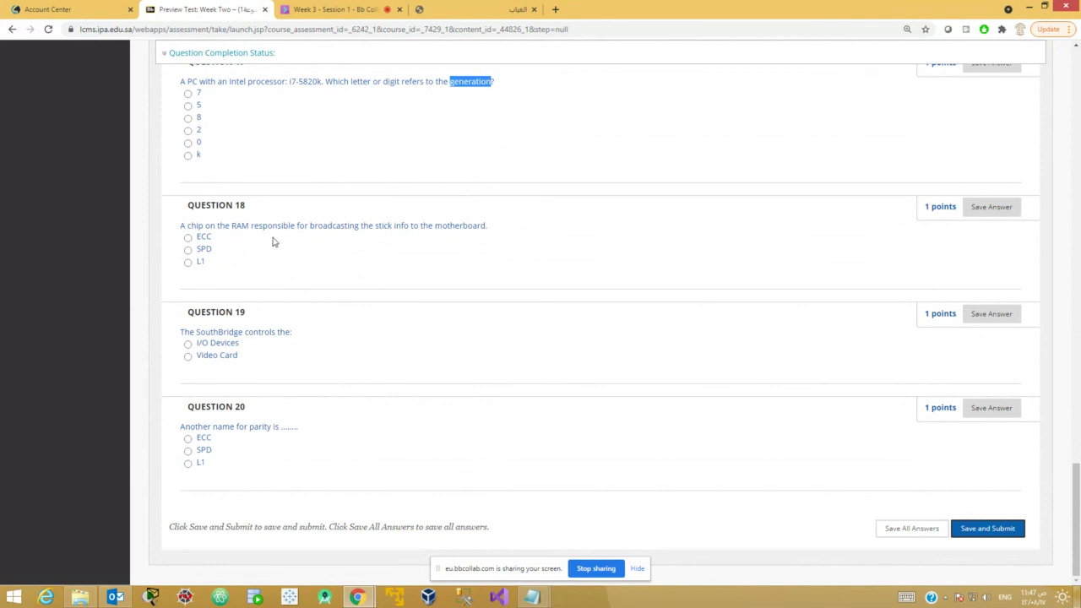
double_click(338, 225)
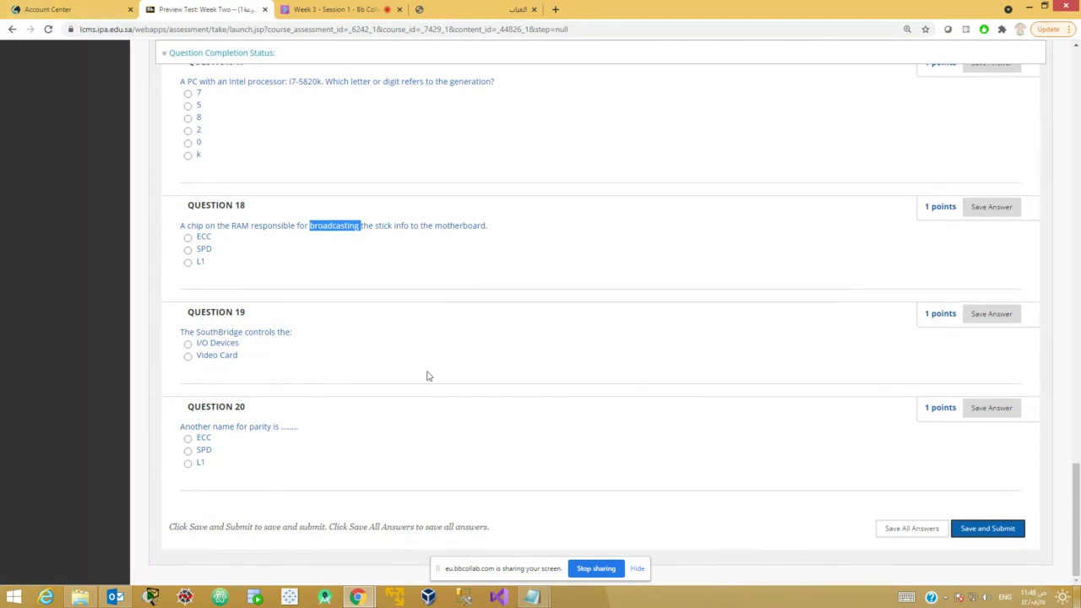
scroll(431, 377, "up", 5)
scroll(433, 381, "up", 15)
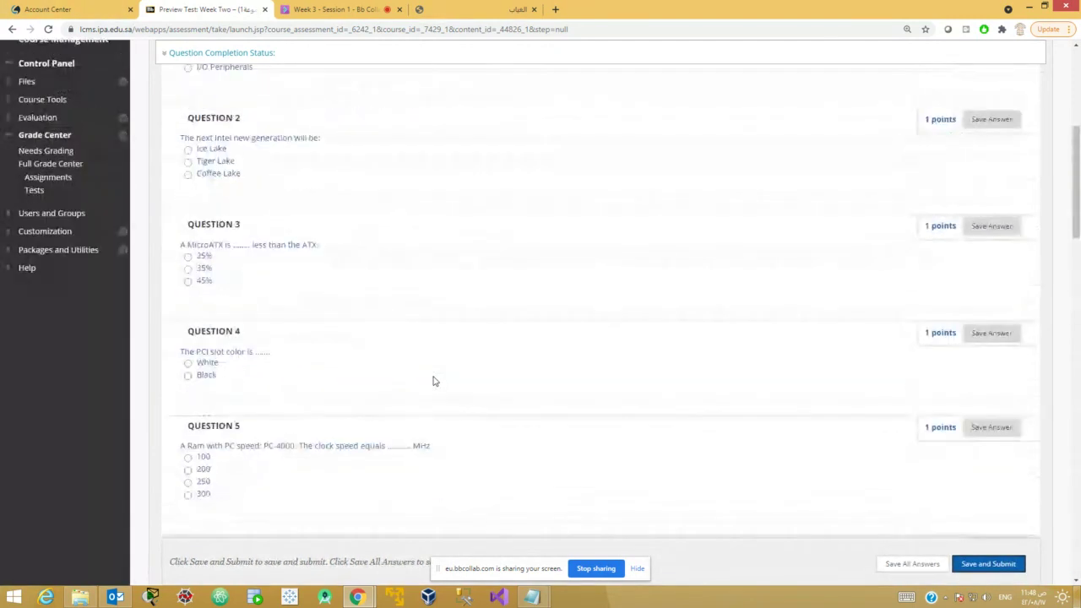
scroll(305, 480, "down", 12)
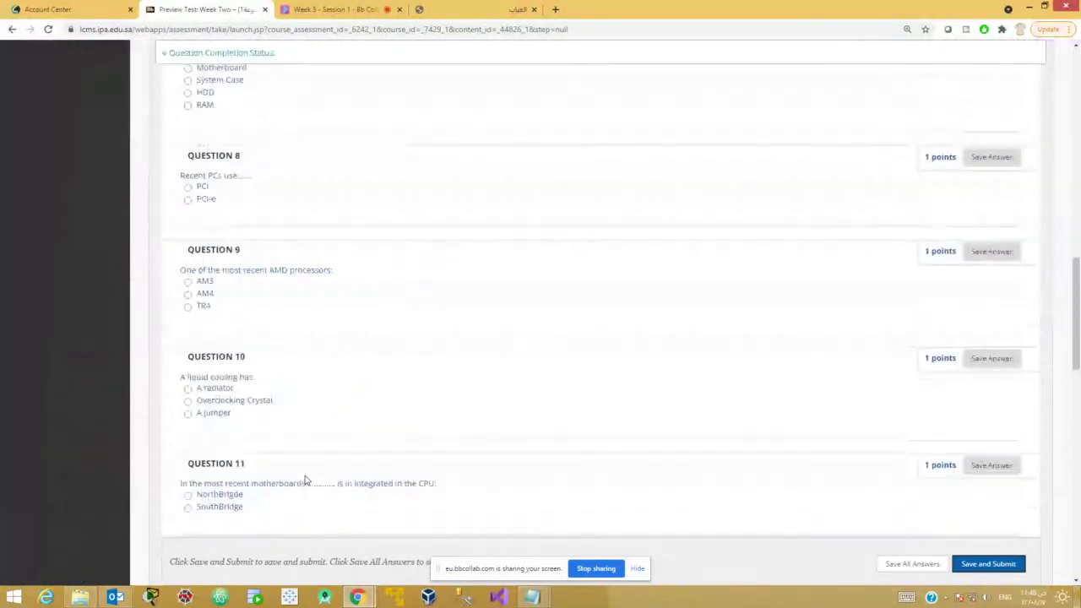
Return to the Week 3 - Session 1 Collaborate window and open its session menu
mouse_move(356, 598)
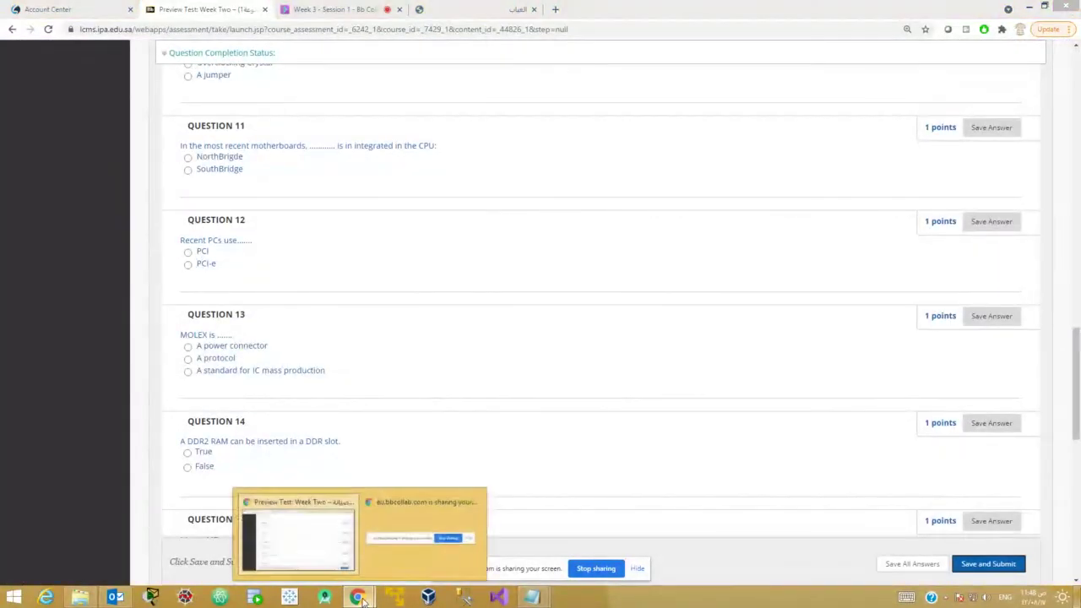
left_click(334, 9)
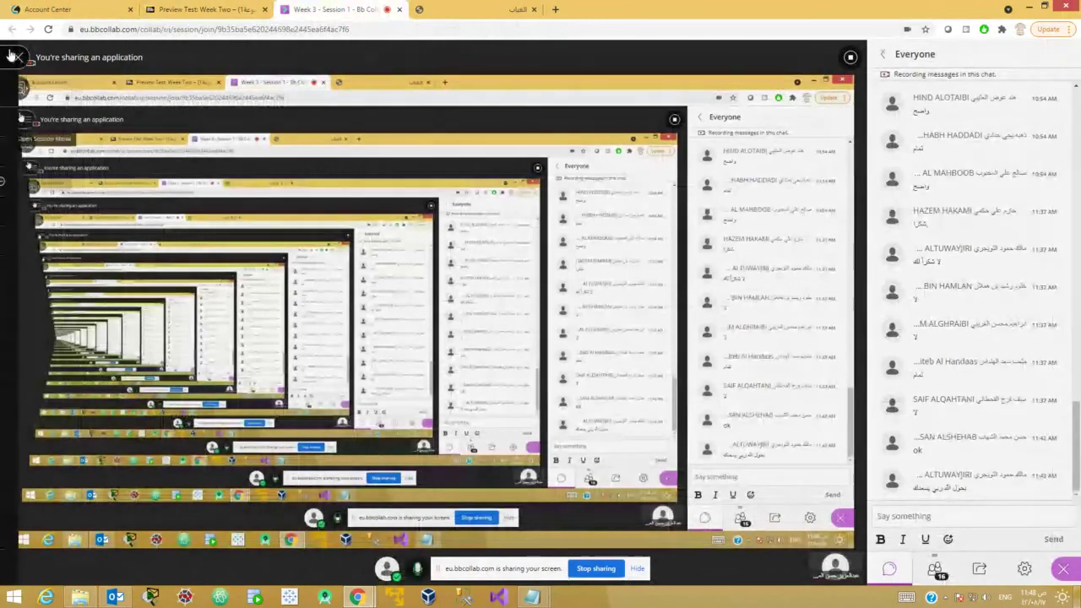
left_click(15, 58)
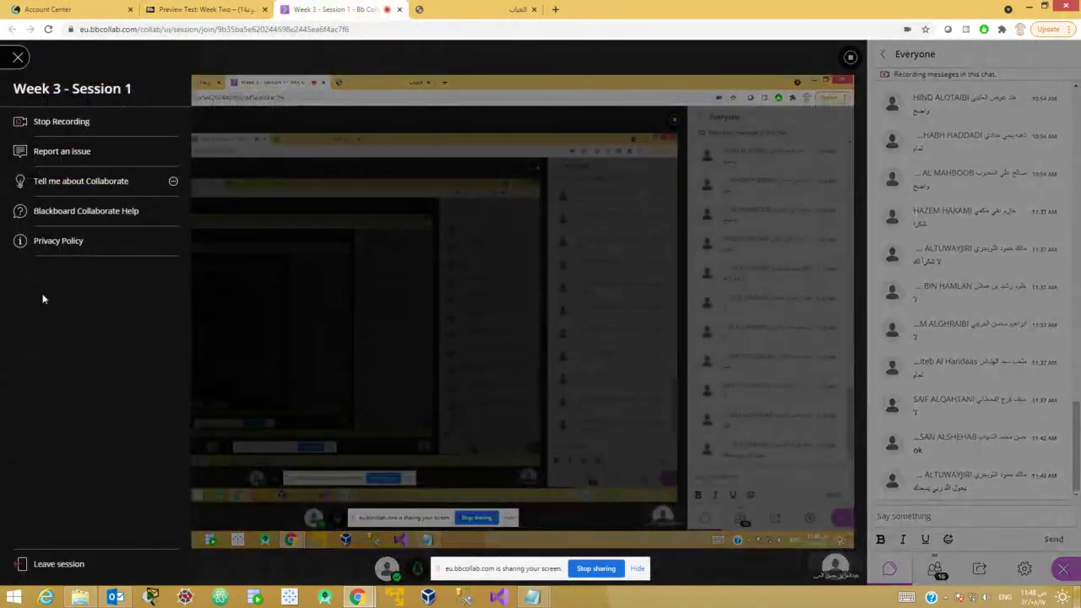